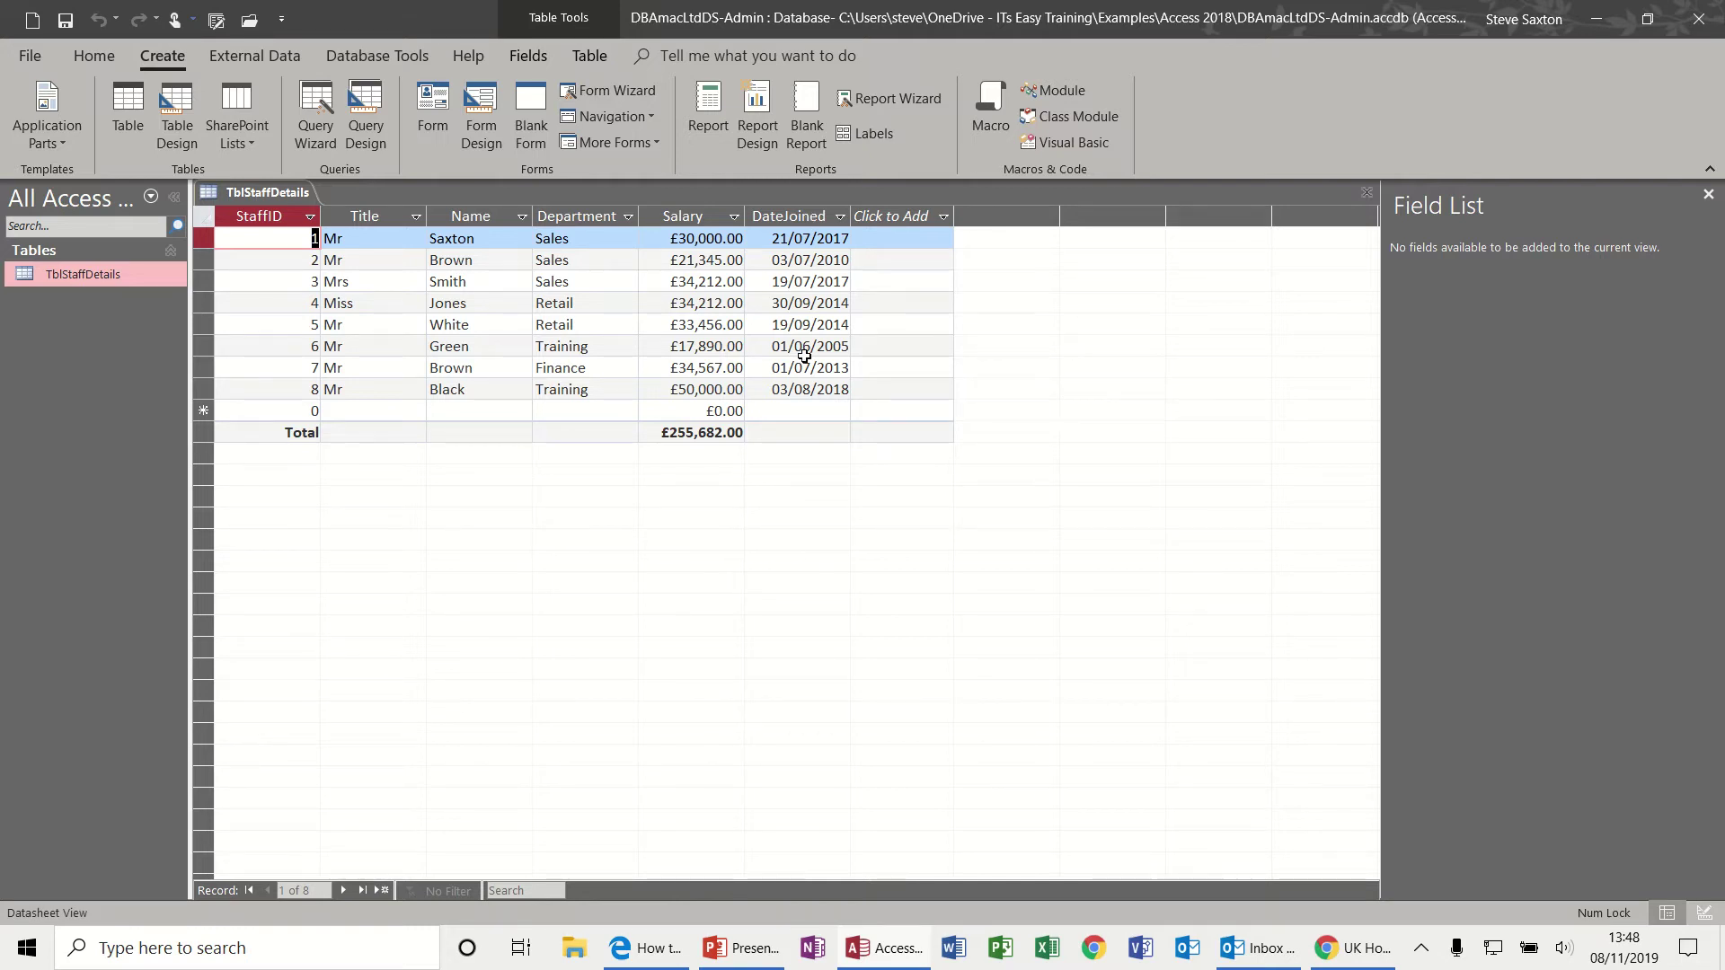
# Step: Close the table and start a Report Wizard on TblStaffDetails with every field except DateJoined
pyautogui.click(1365, 195)
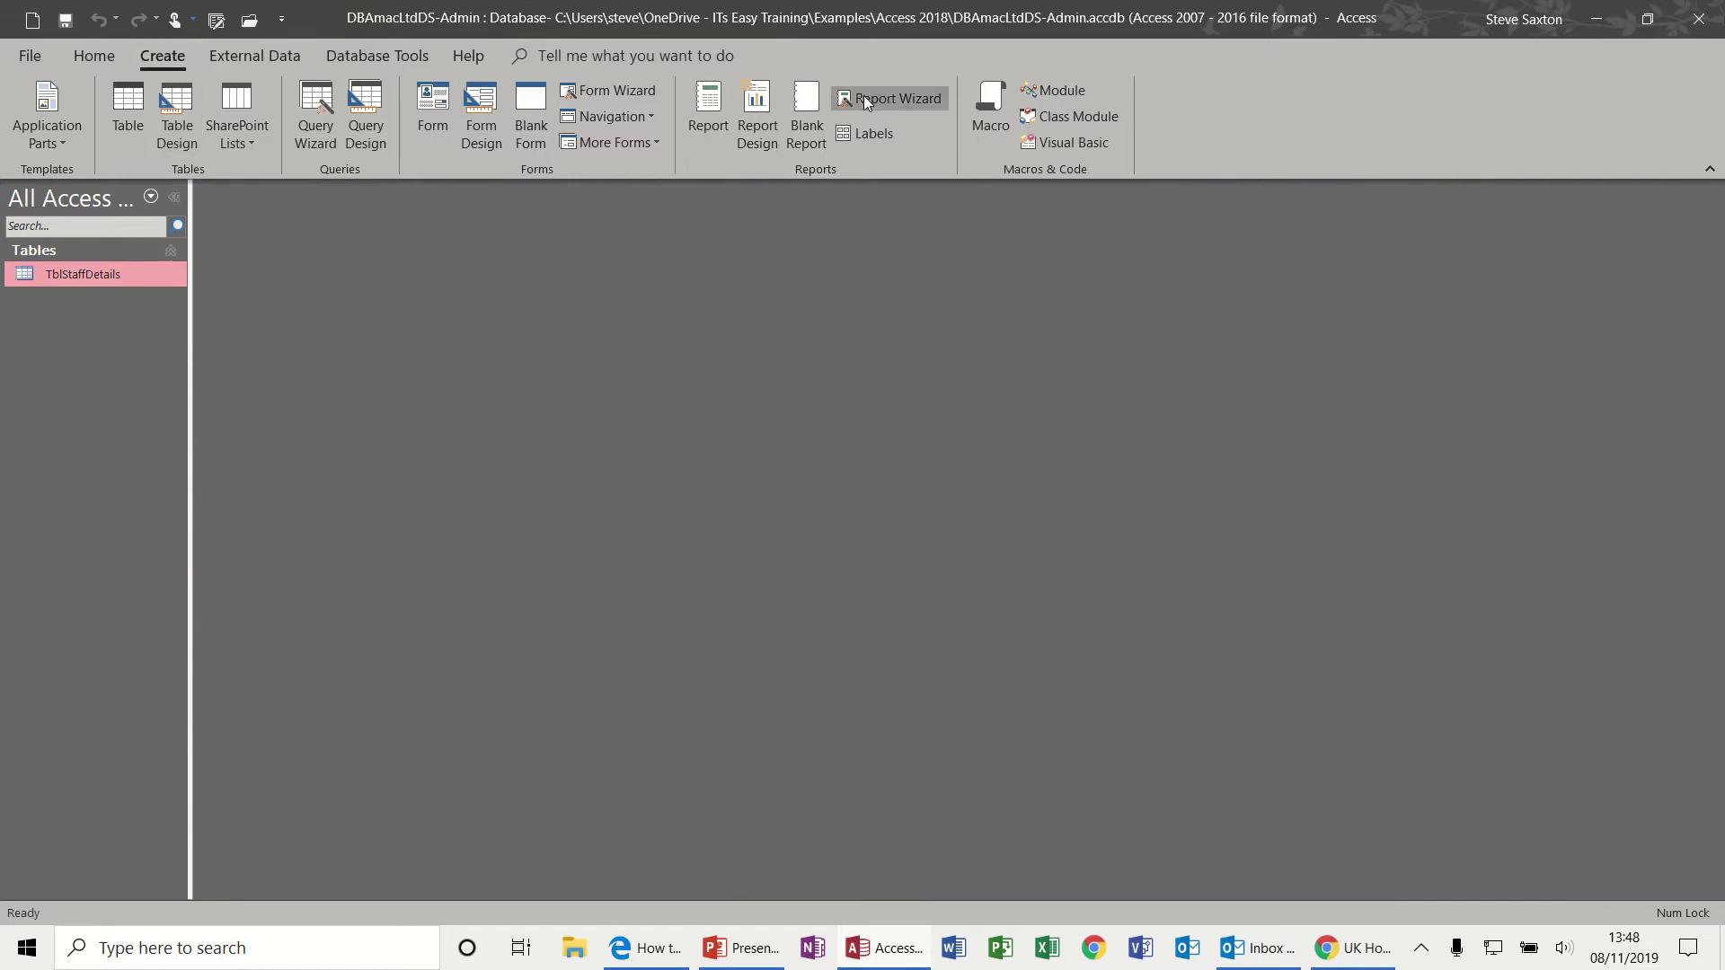
pyautogui.click(918, 95)
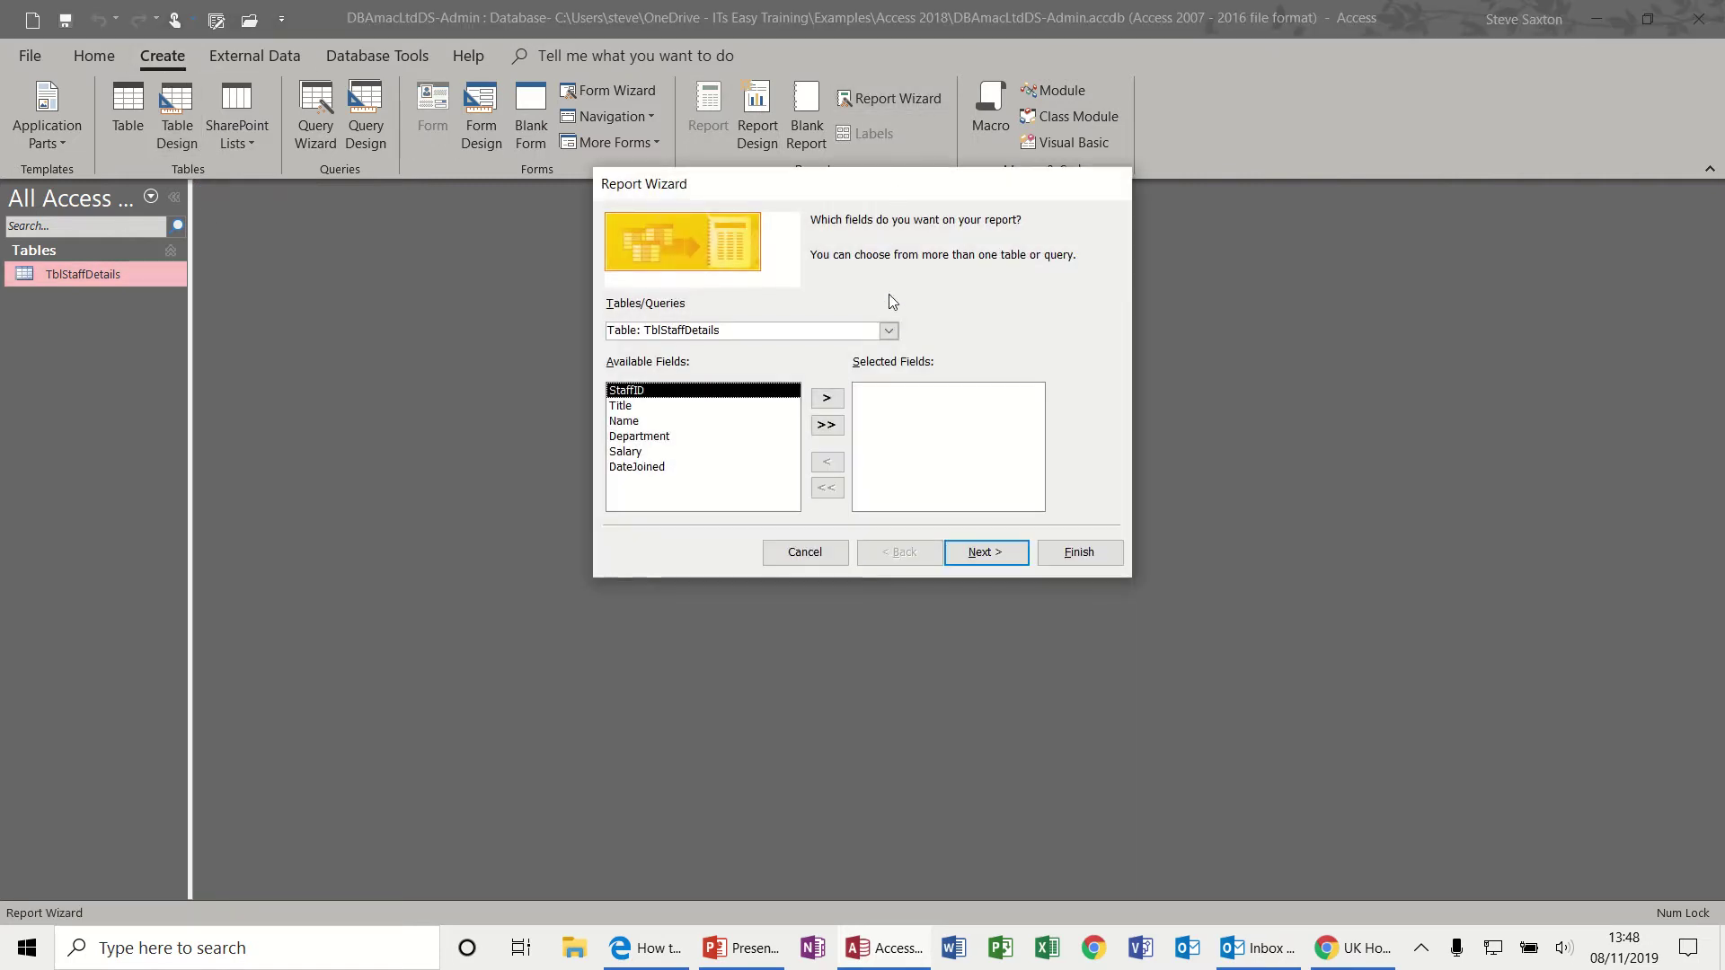
pyautogui.click(889, 331)
pyautogui.click(888, 331)
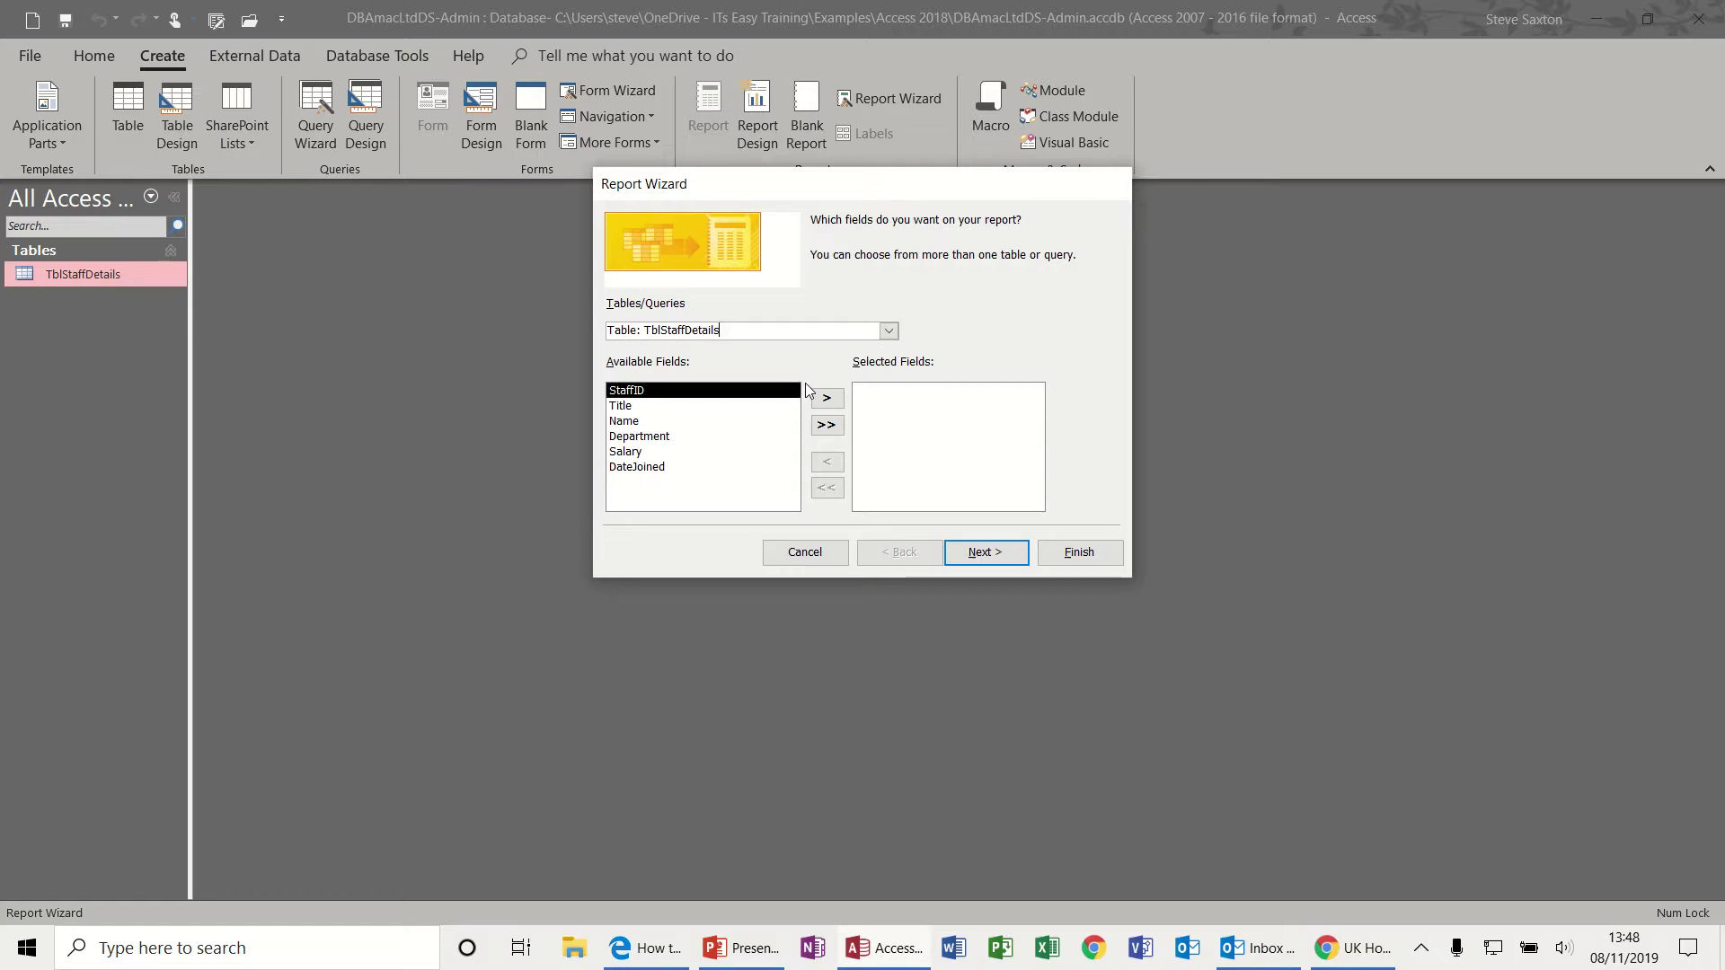
pyautogui.click(827, 425)
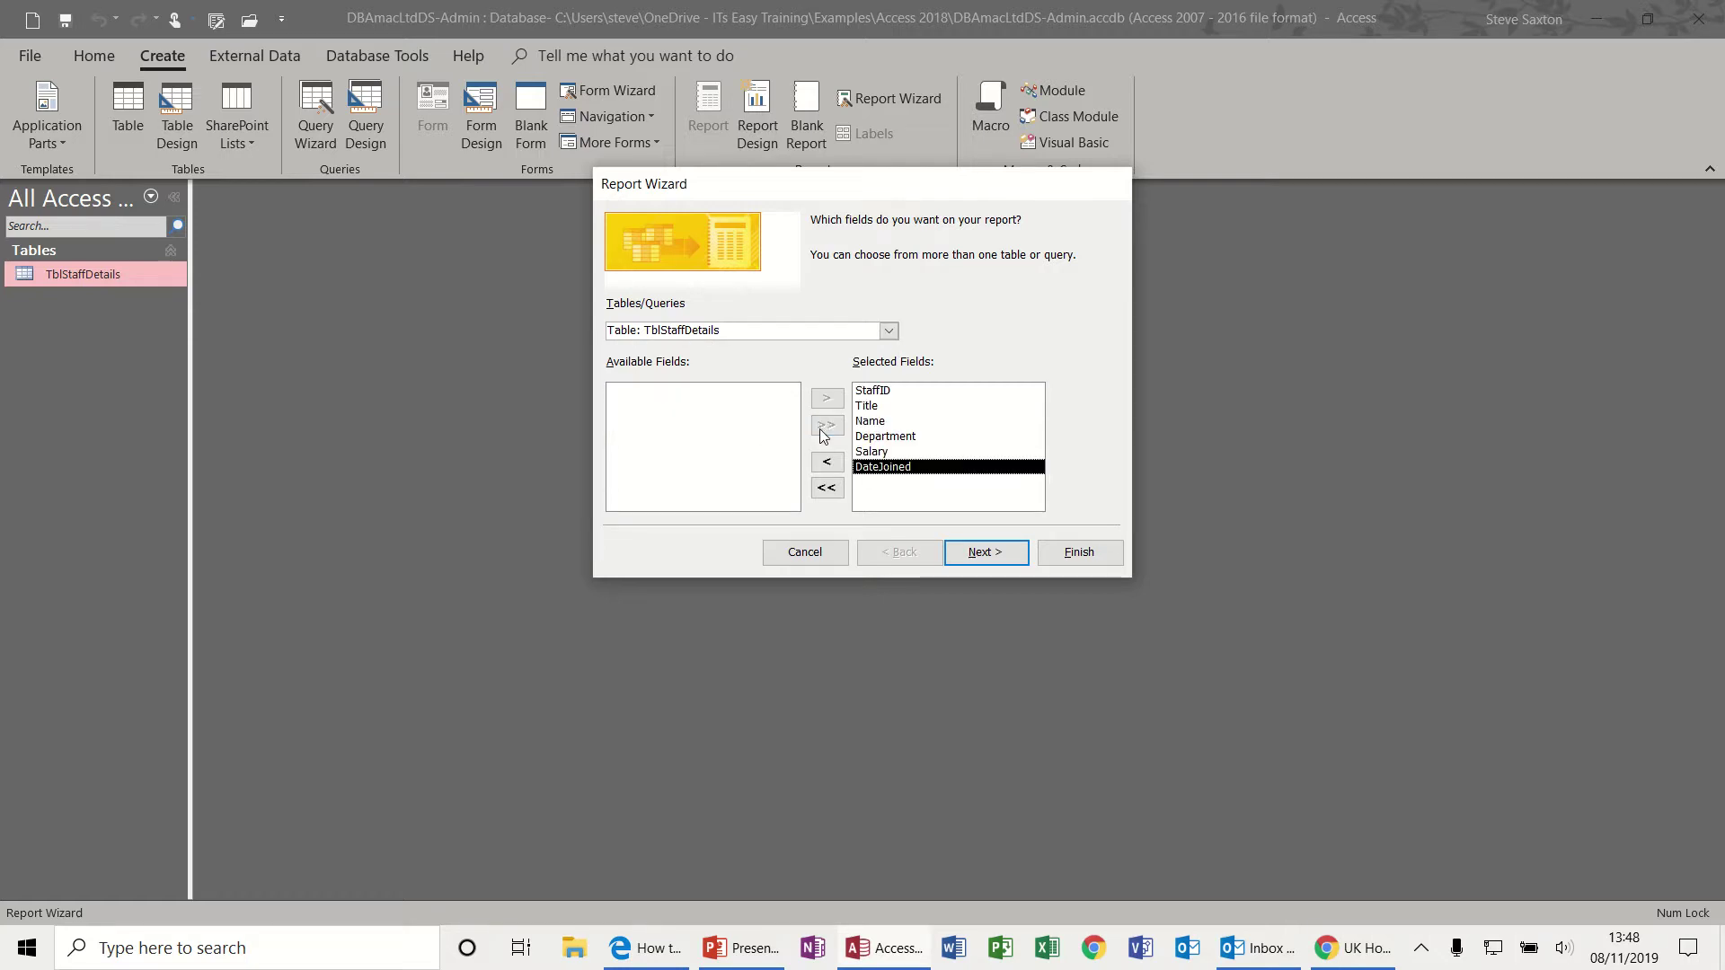
pyautogui.click(827, 462)
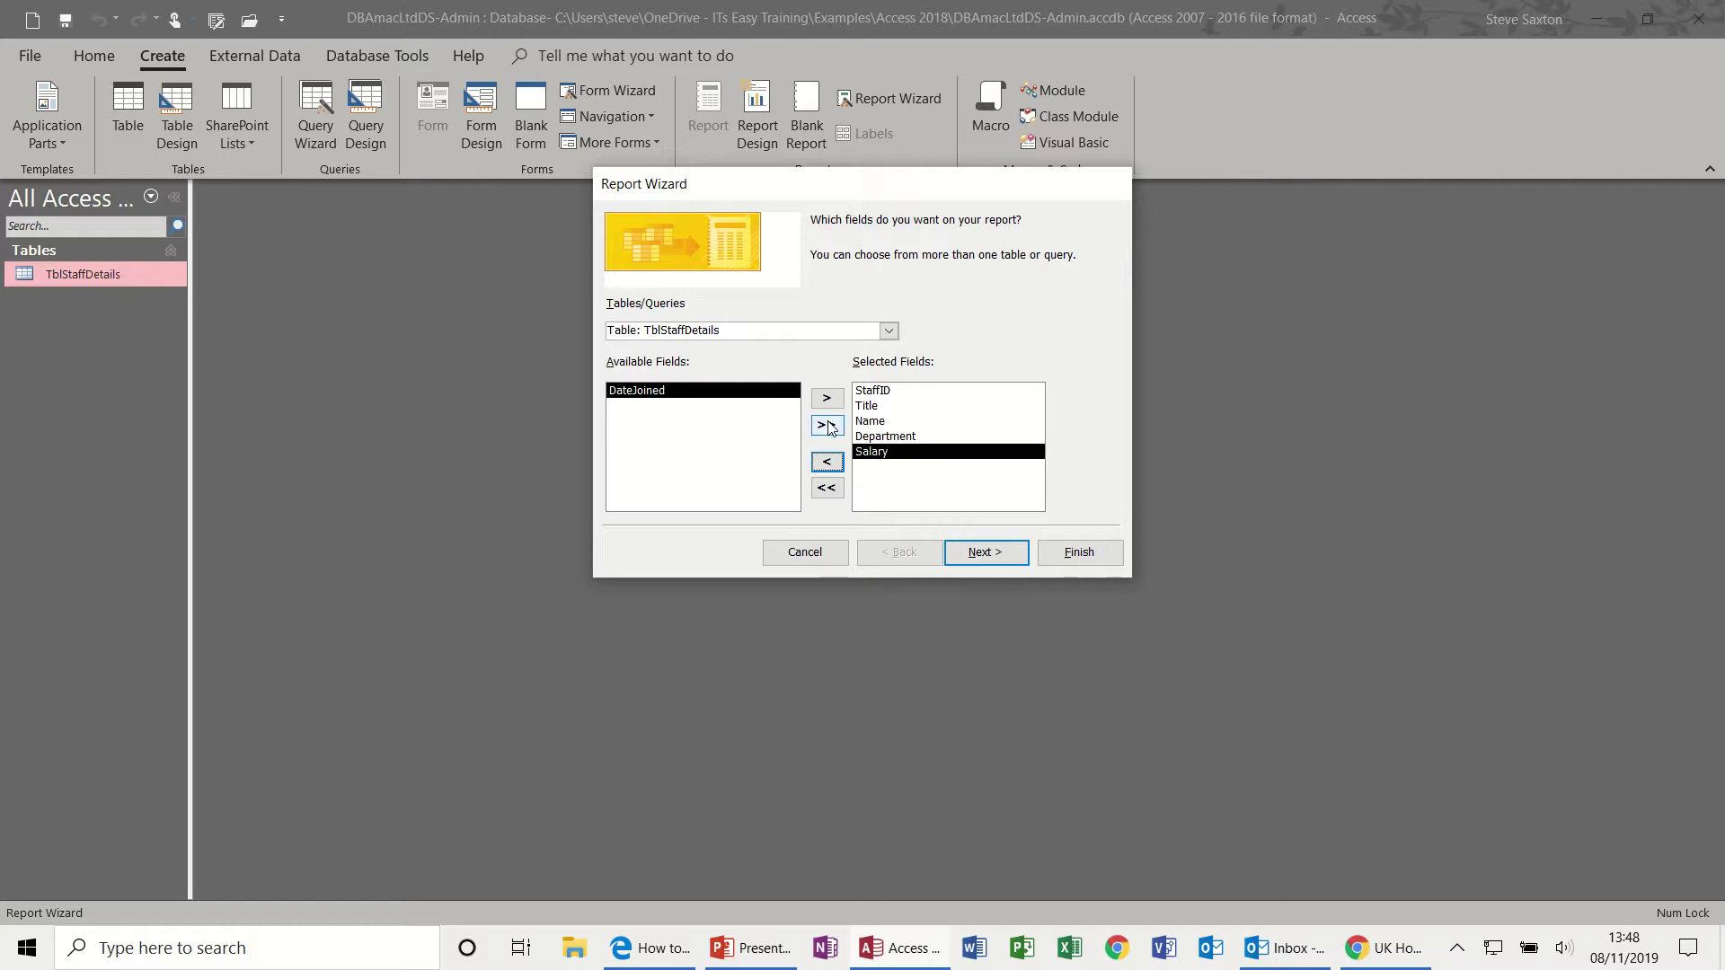
# Step: Add Department as the wizard's grouping level and continue to the sort step
pyautogui.click(978, 555)
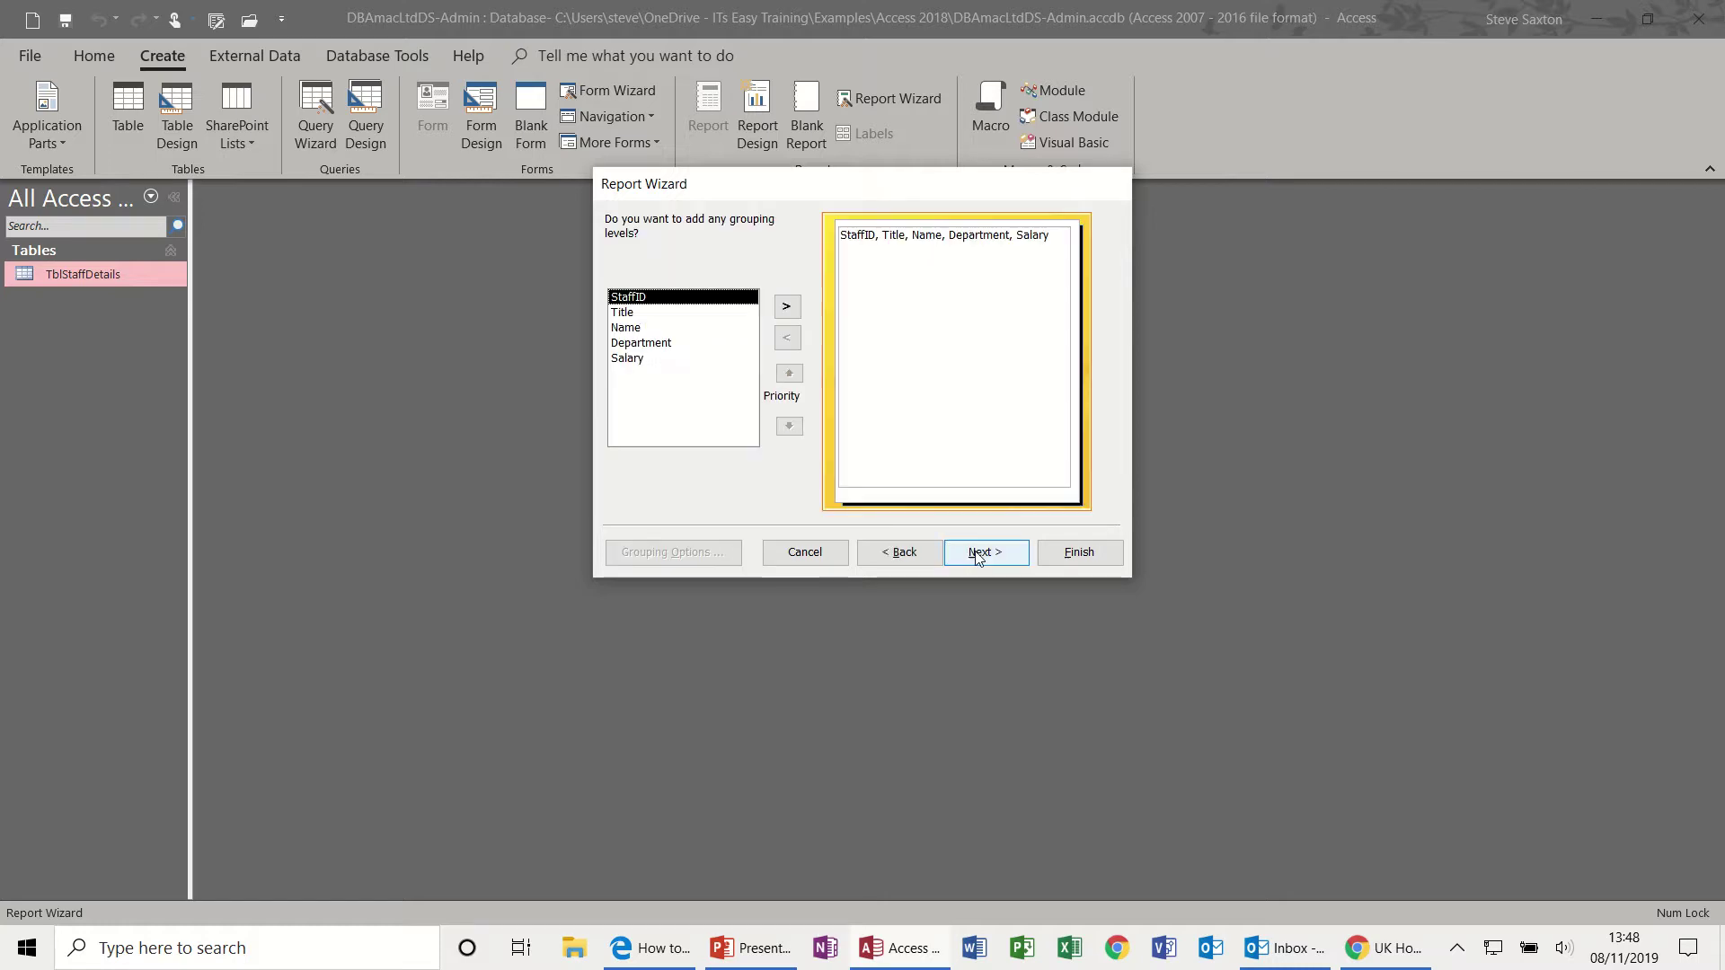
pyautogui.click(669, 344)
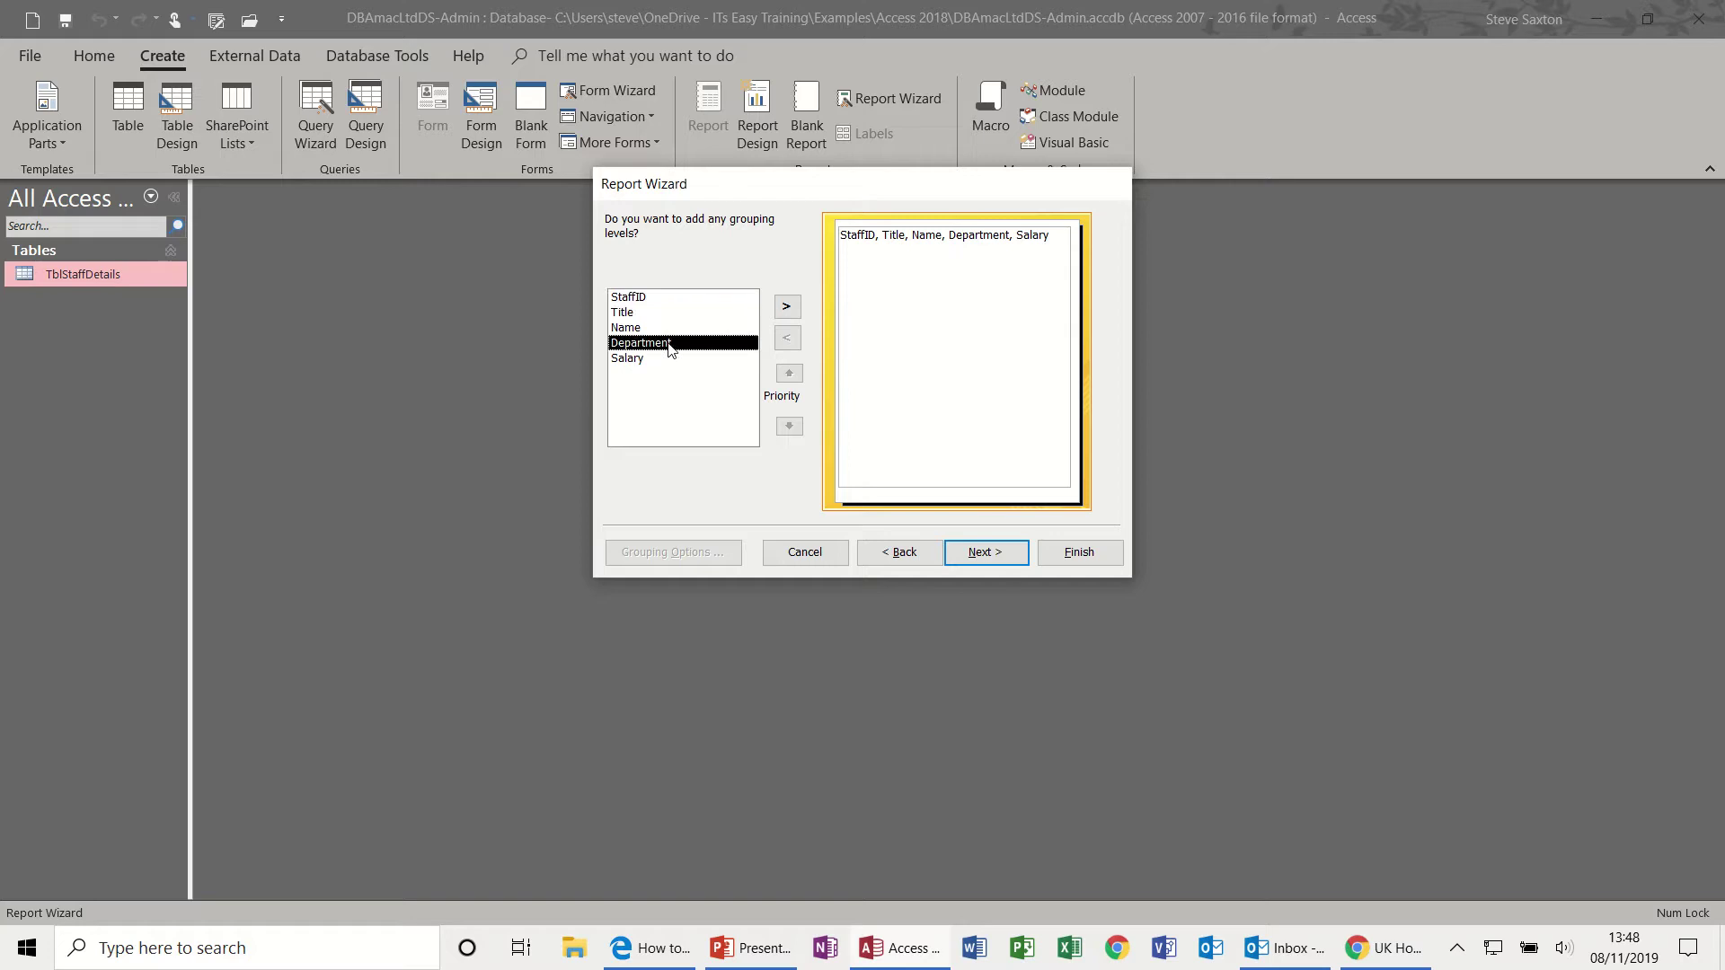
pyautogui.click(786, 306)
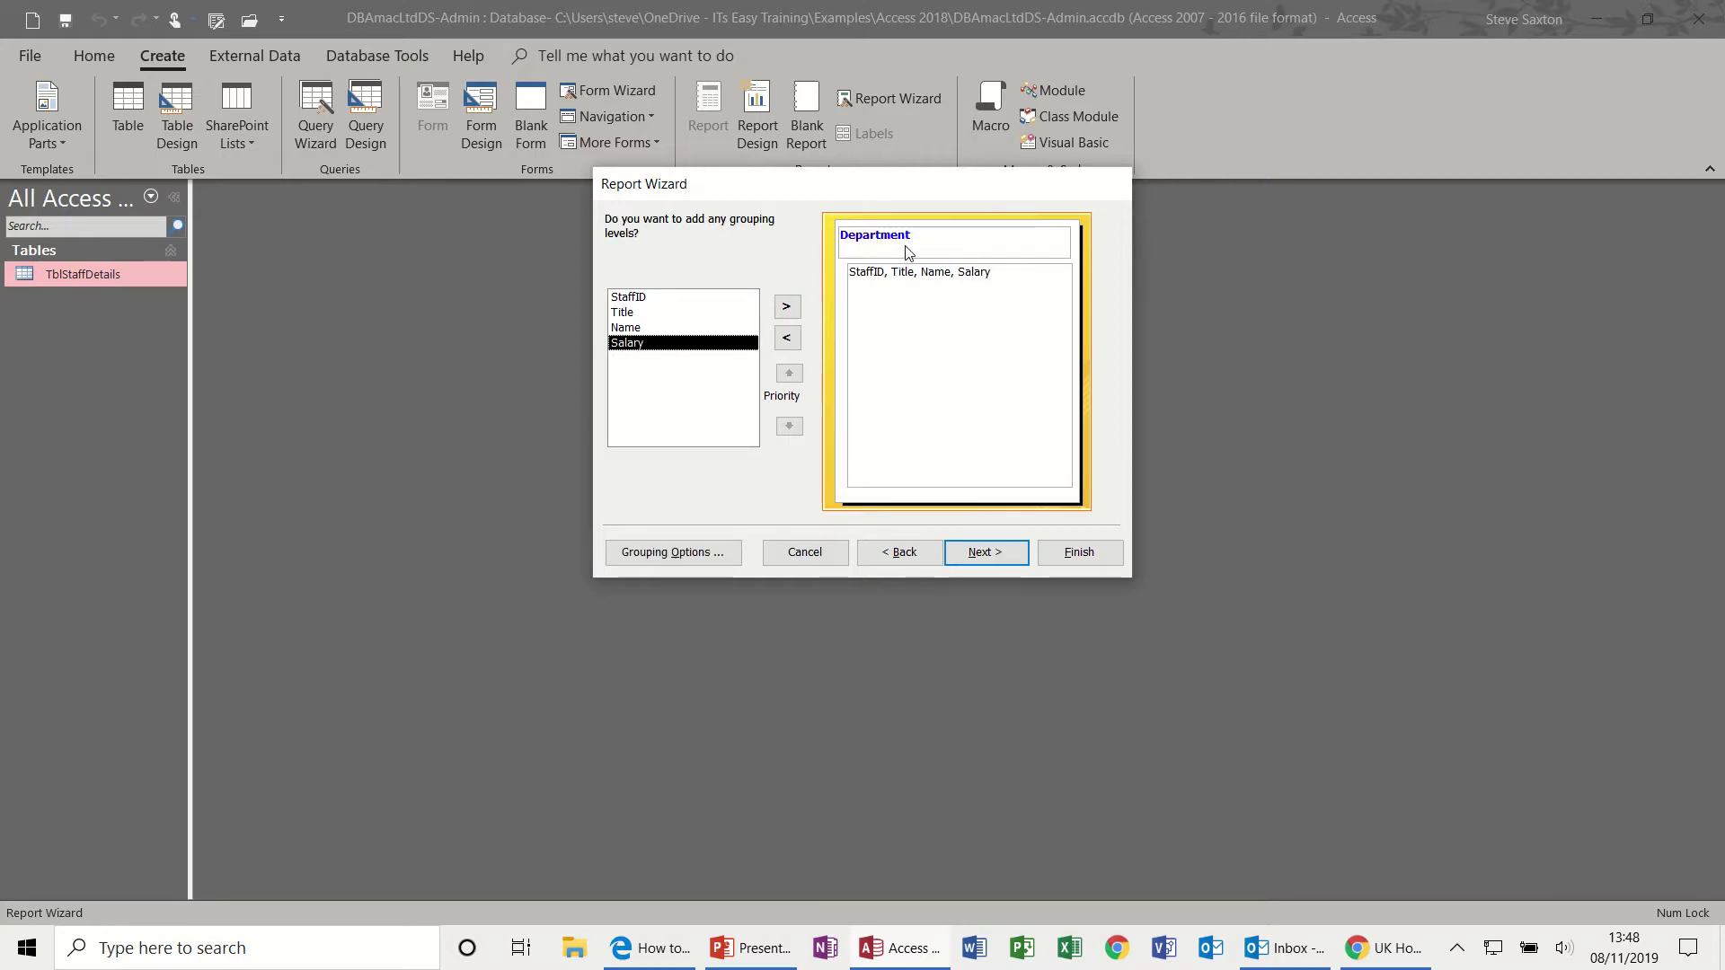
pyautogui.click(985, 554)
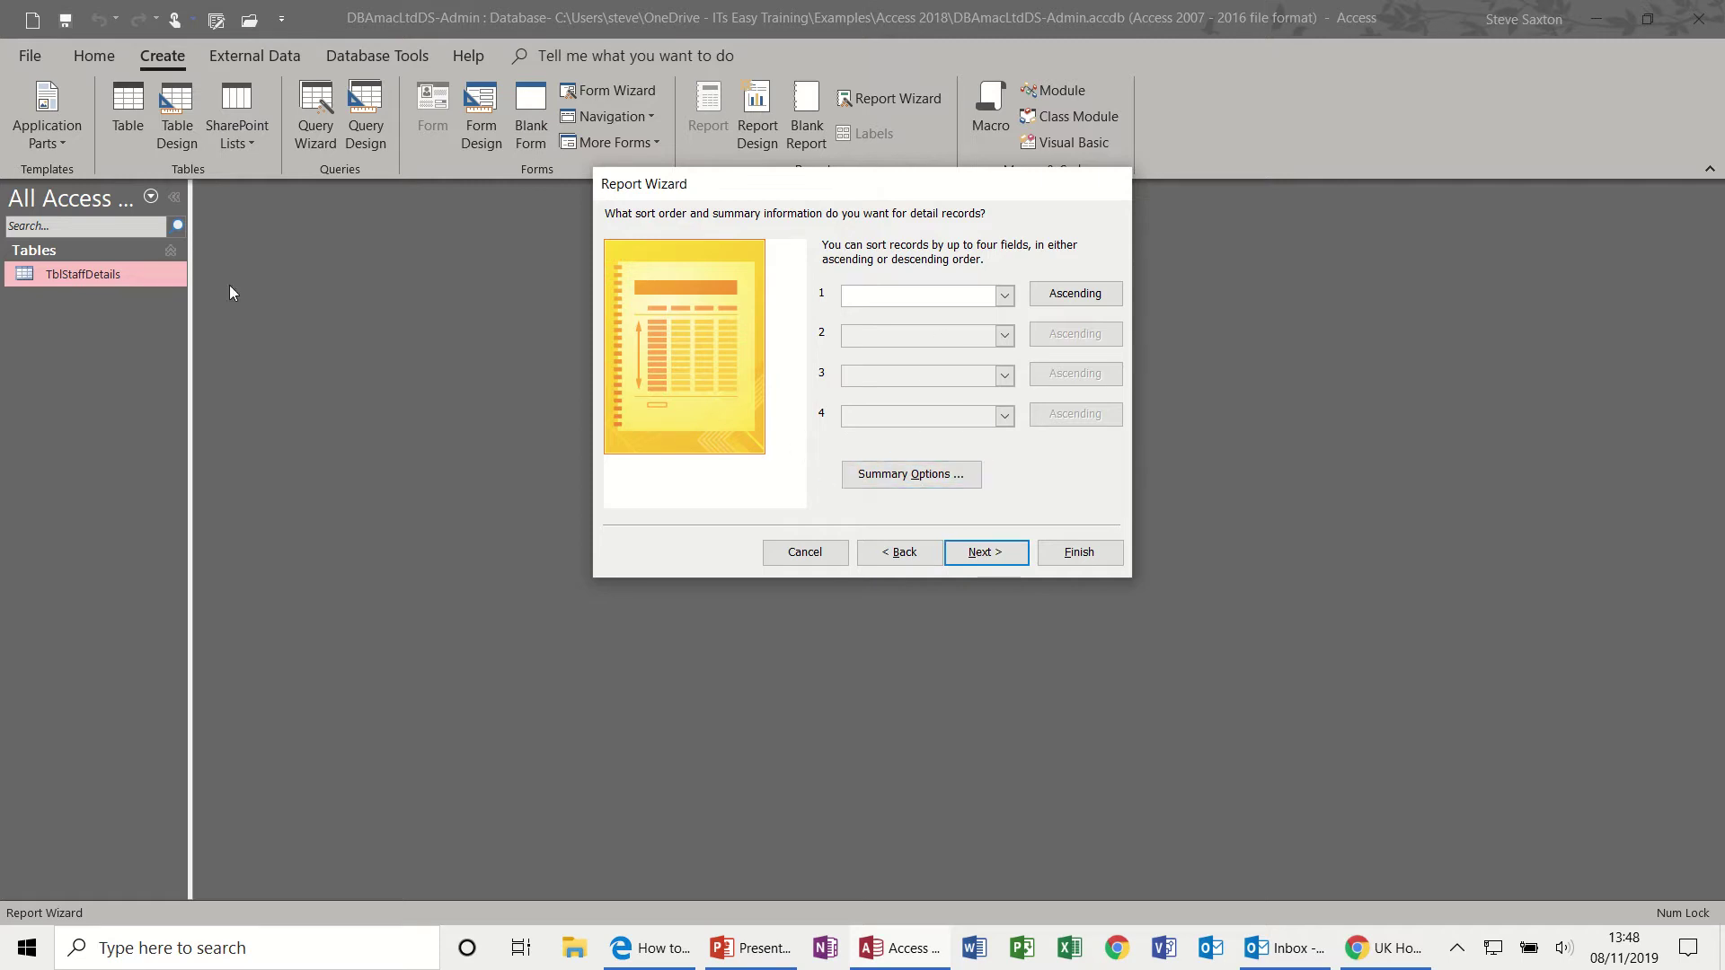
# Step: Set Salary summary options to Sum and Avg with percent of total per department
pyautogui.click(961, 483)
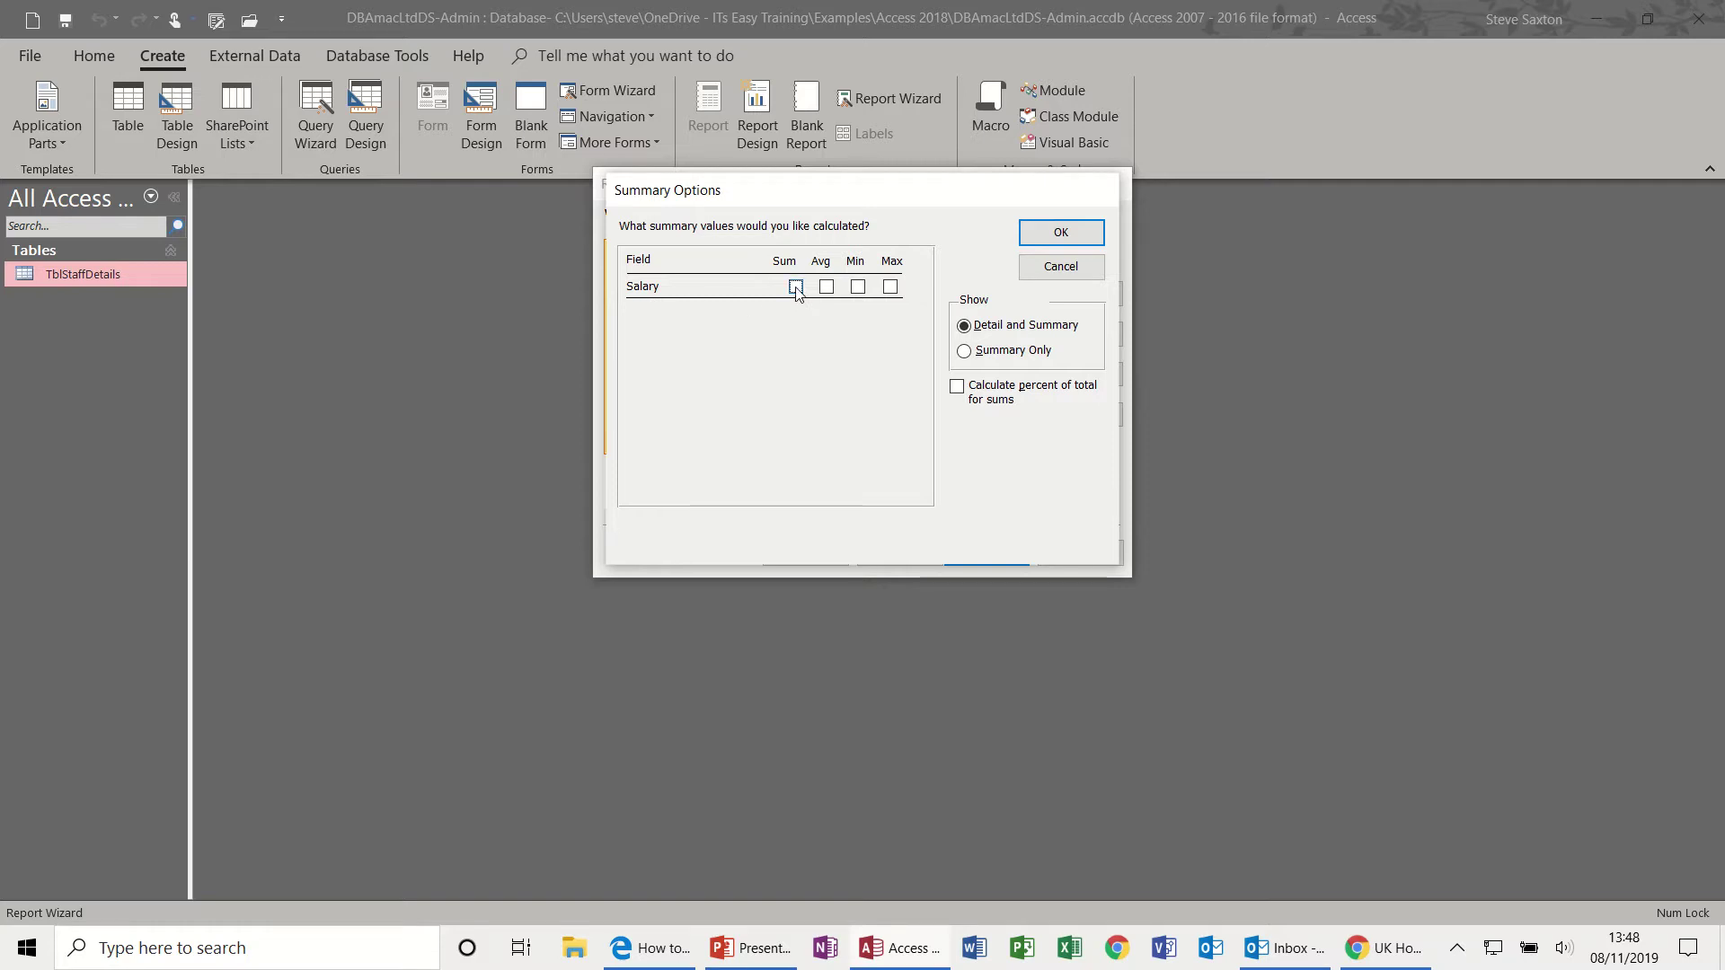
pyautogui.click(826, 287)
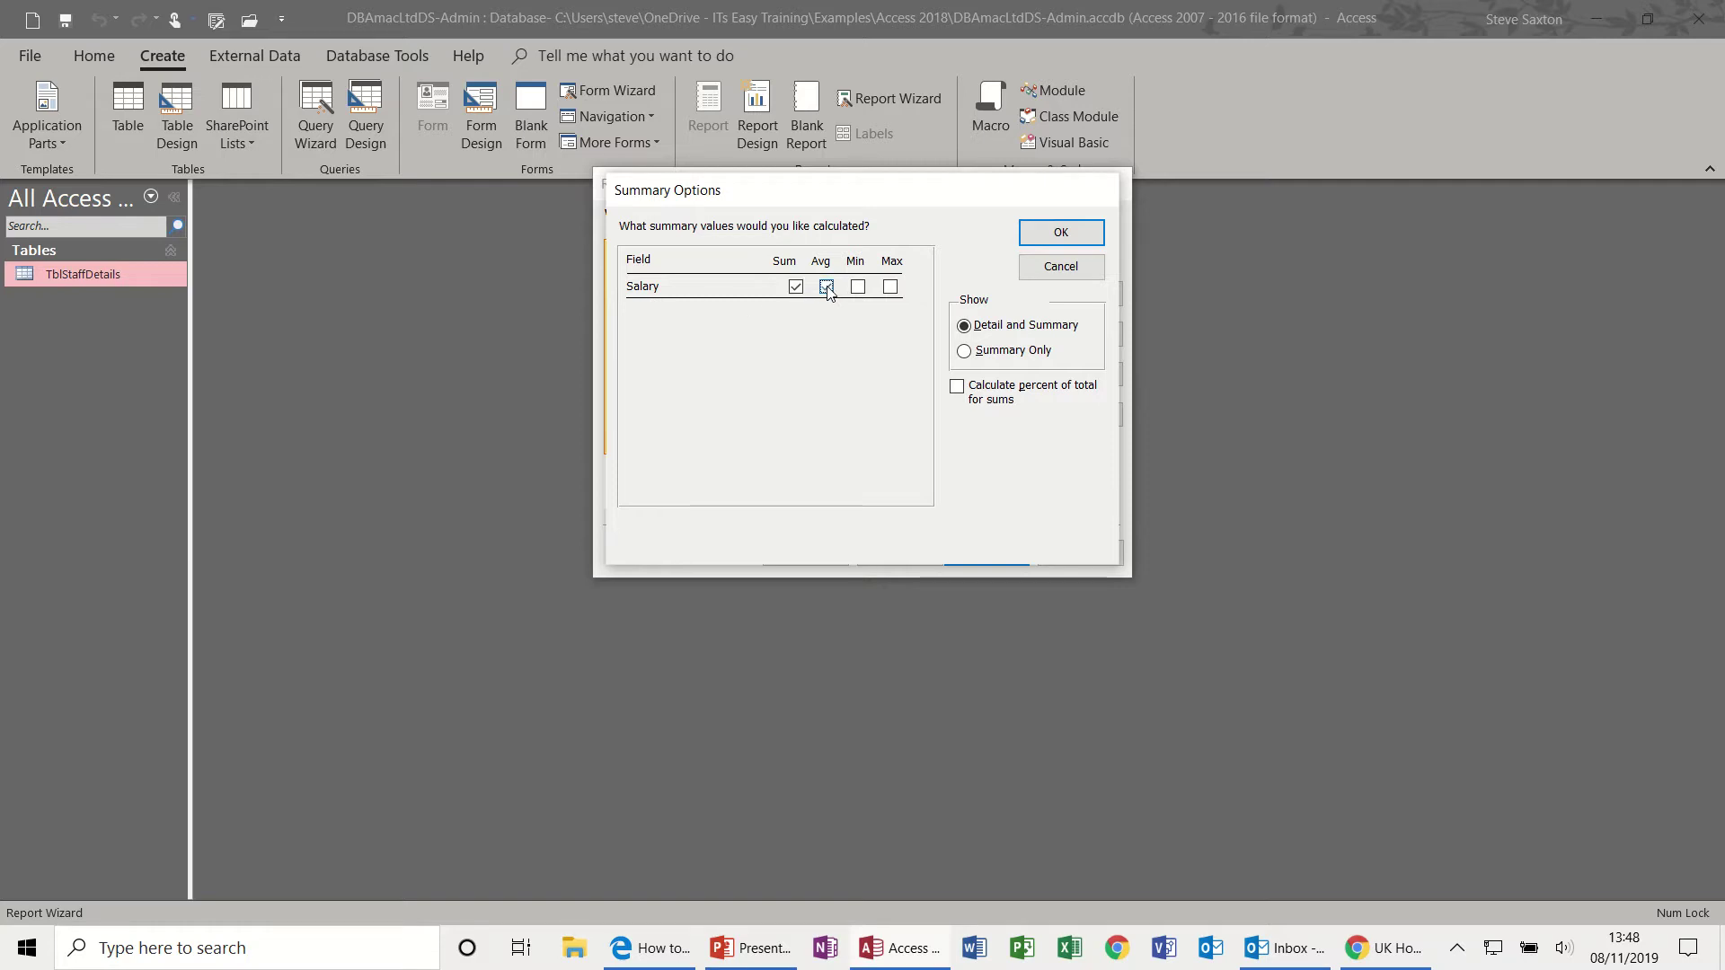
pyautogui.click(957, 387)
pyautogui.click(1061, 233)
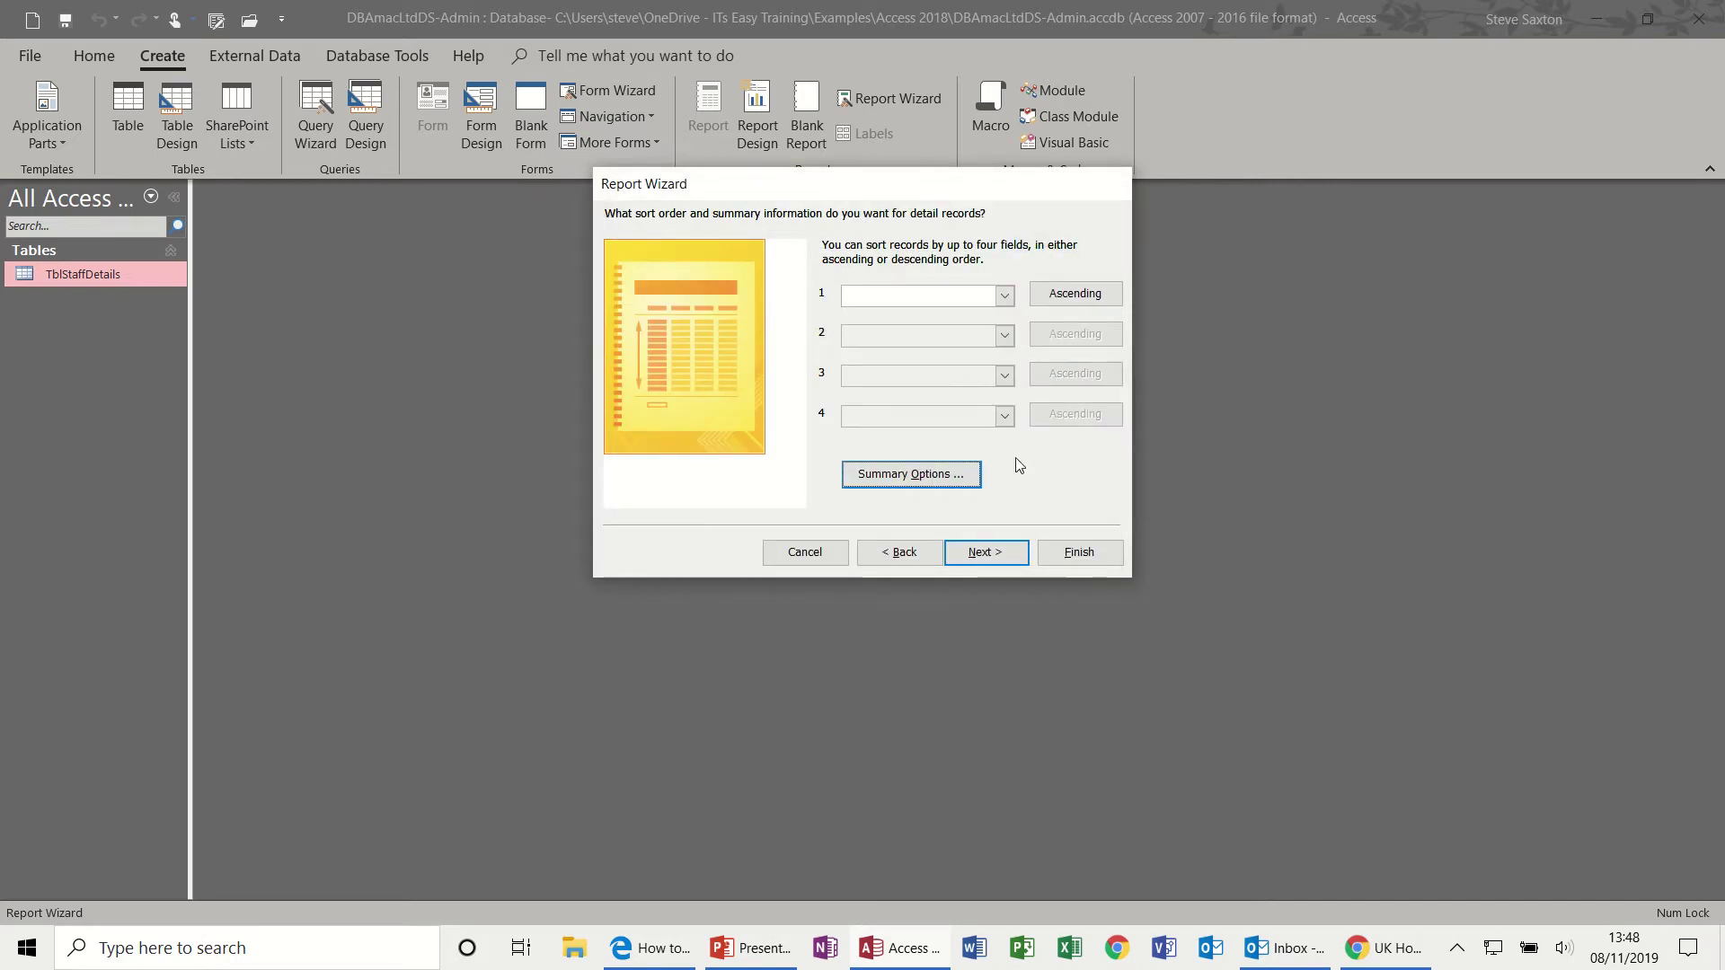
# Step: Choose Landscape orientation and start correcting the report title to RptTblStaffDetails
pyautogui.click(985, 551)
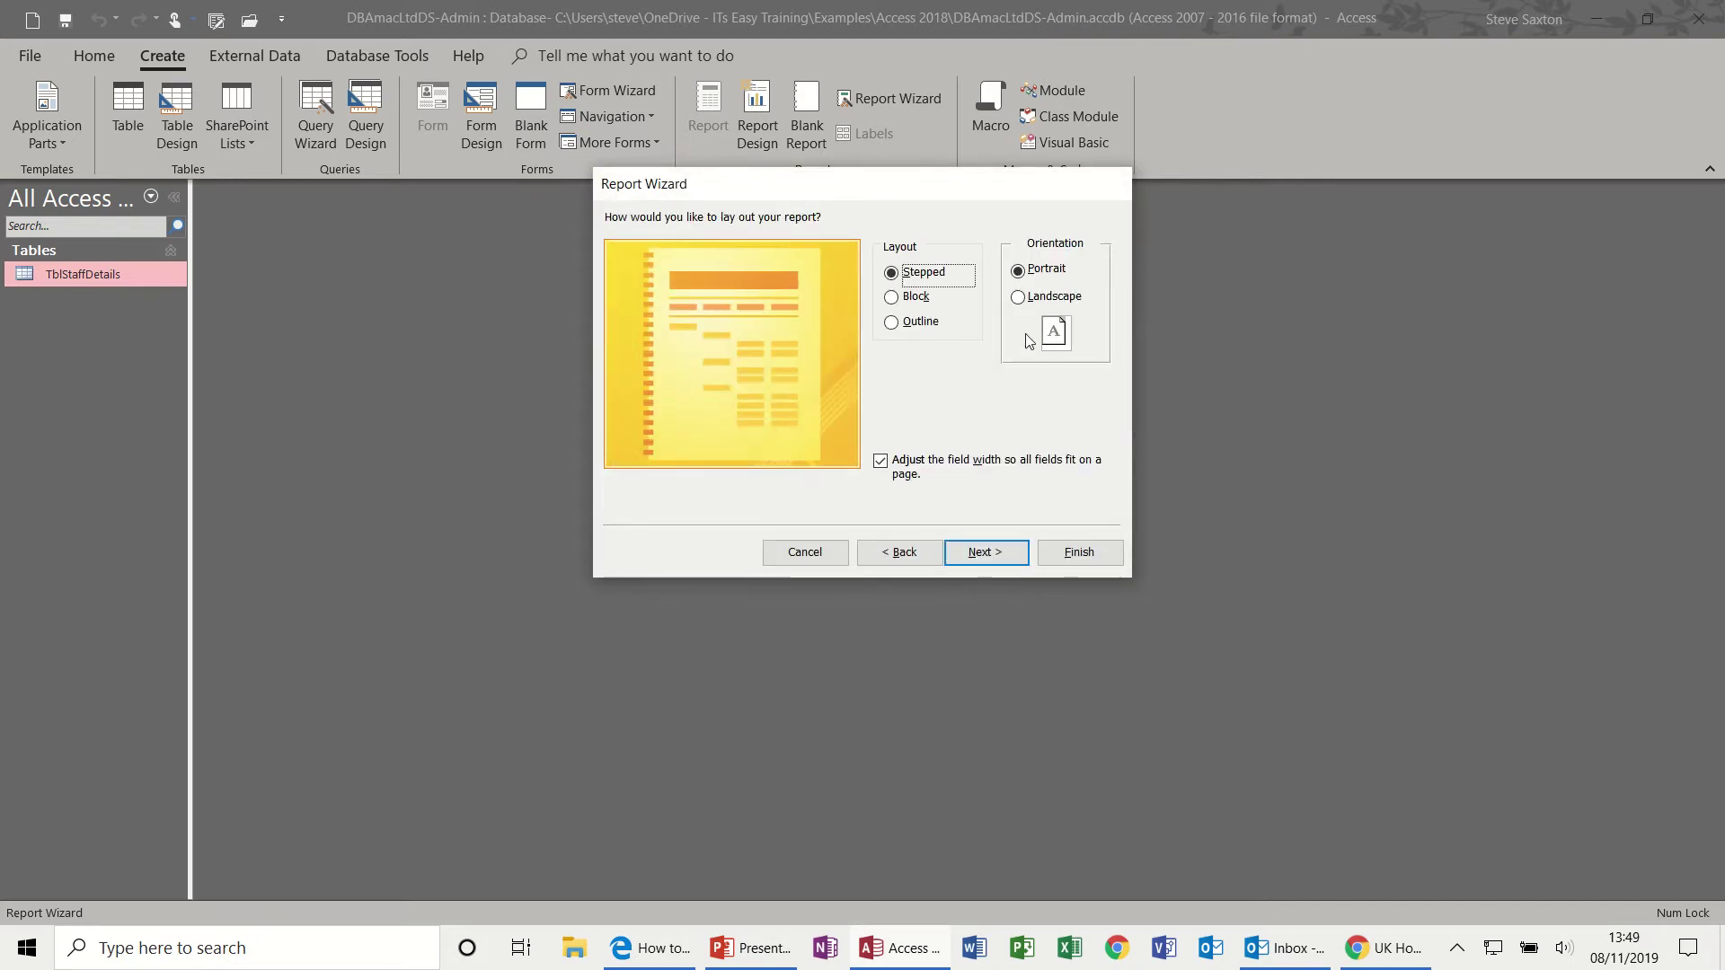
pyautogui.click(1018, 297)
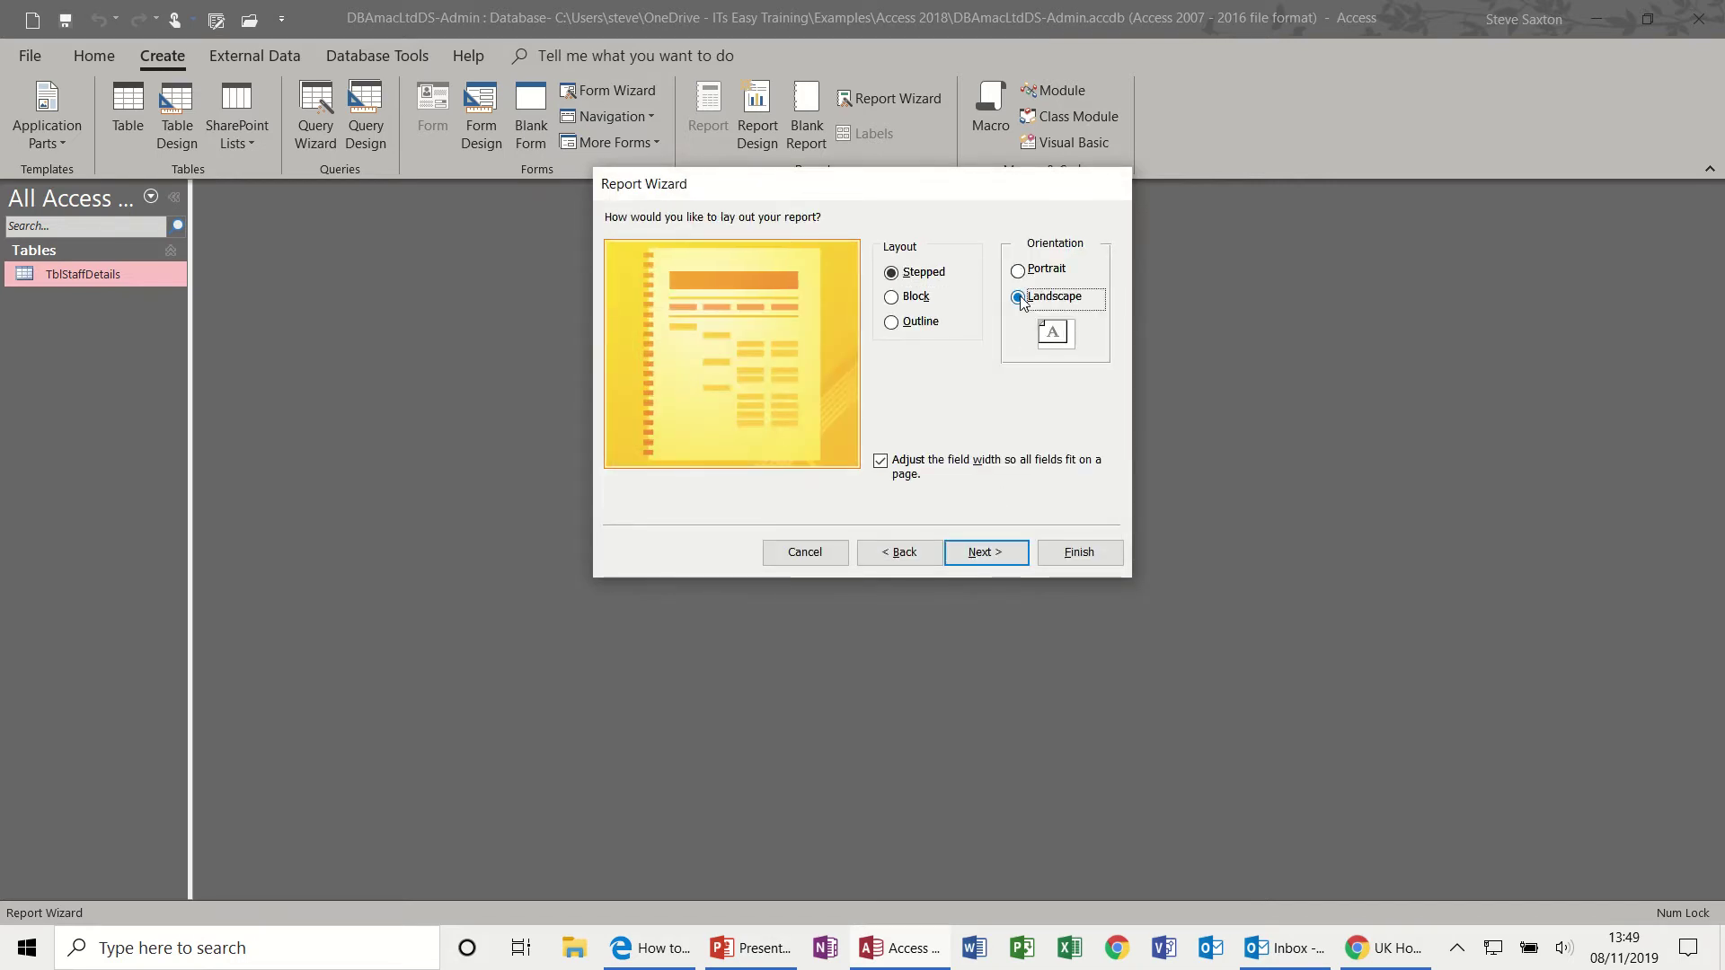
pyautogui.click(986, 552)
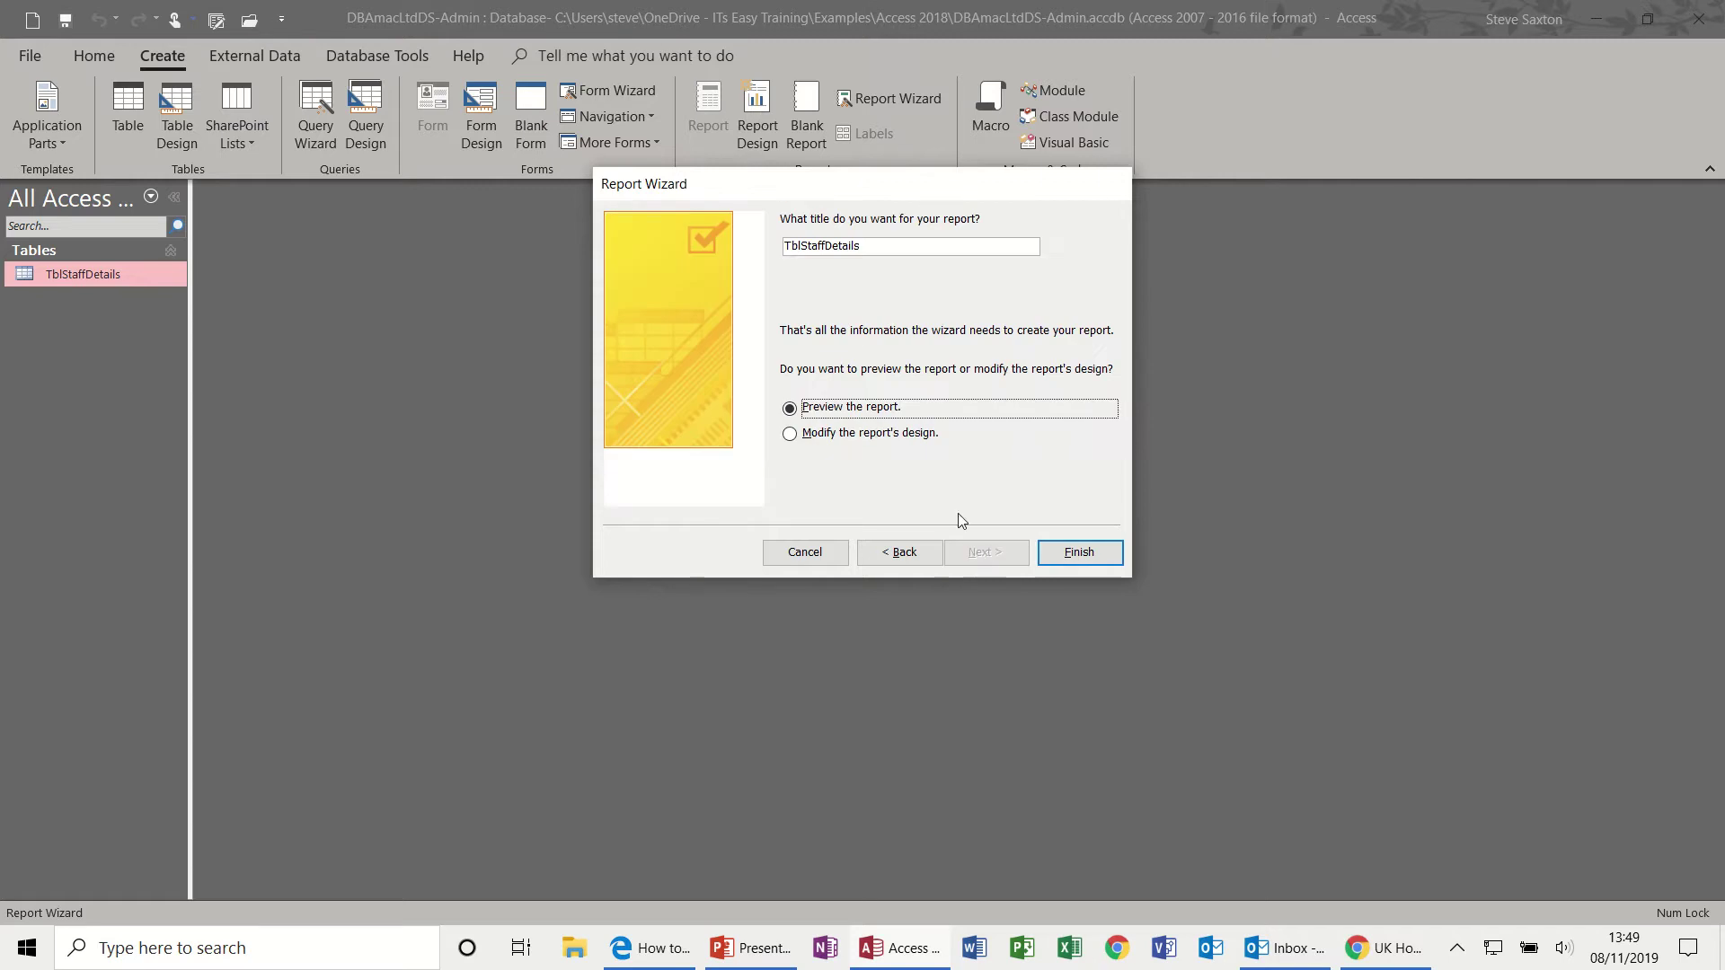
pyautogui.click(788, 249)
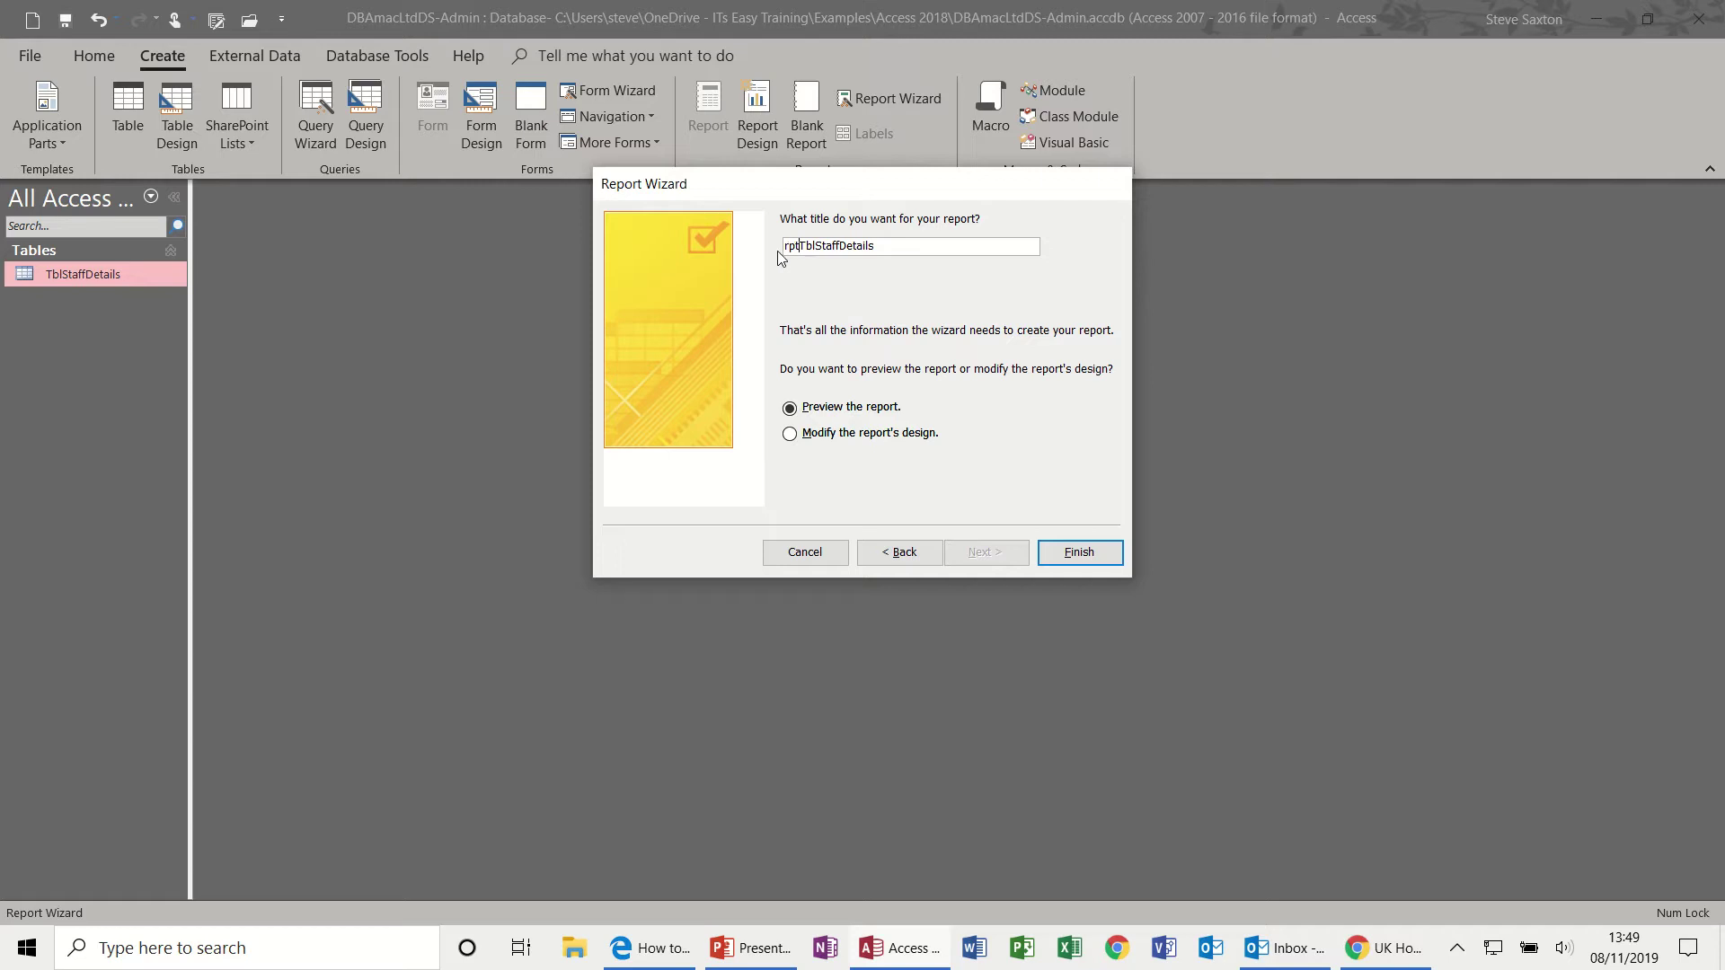
pyautogui.press('Delete')
# Step: Finish the title as RptTblStaffDetails, create the report, and switch to Design View
pyautogui.write('R')
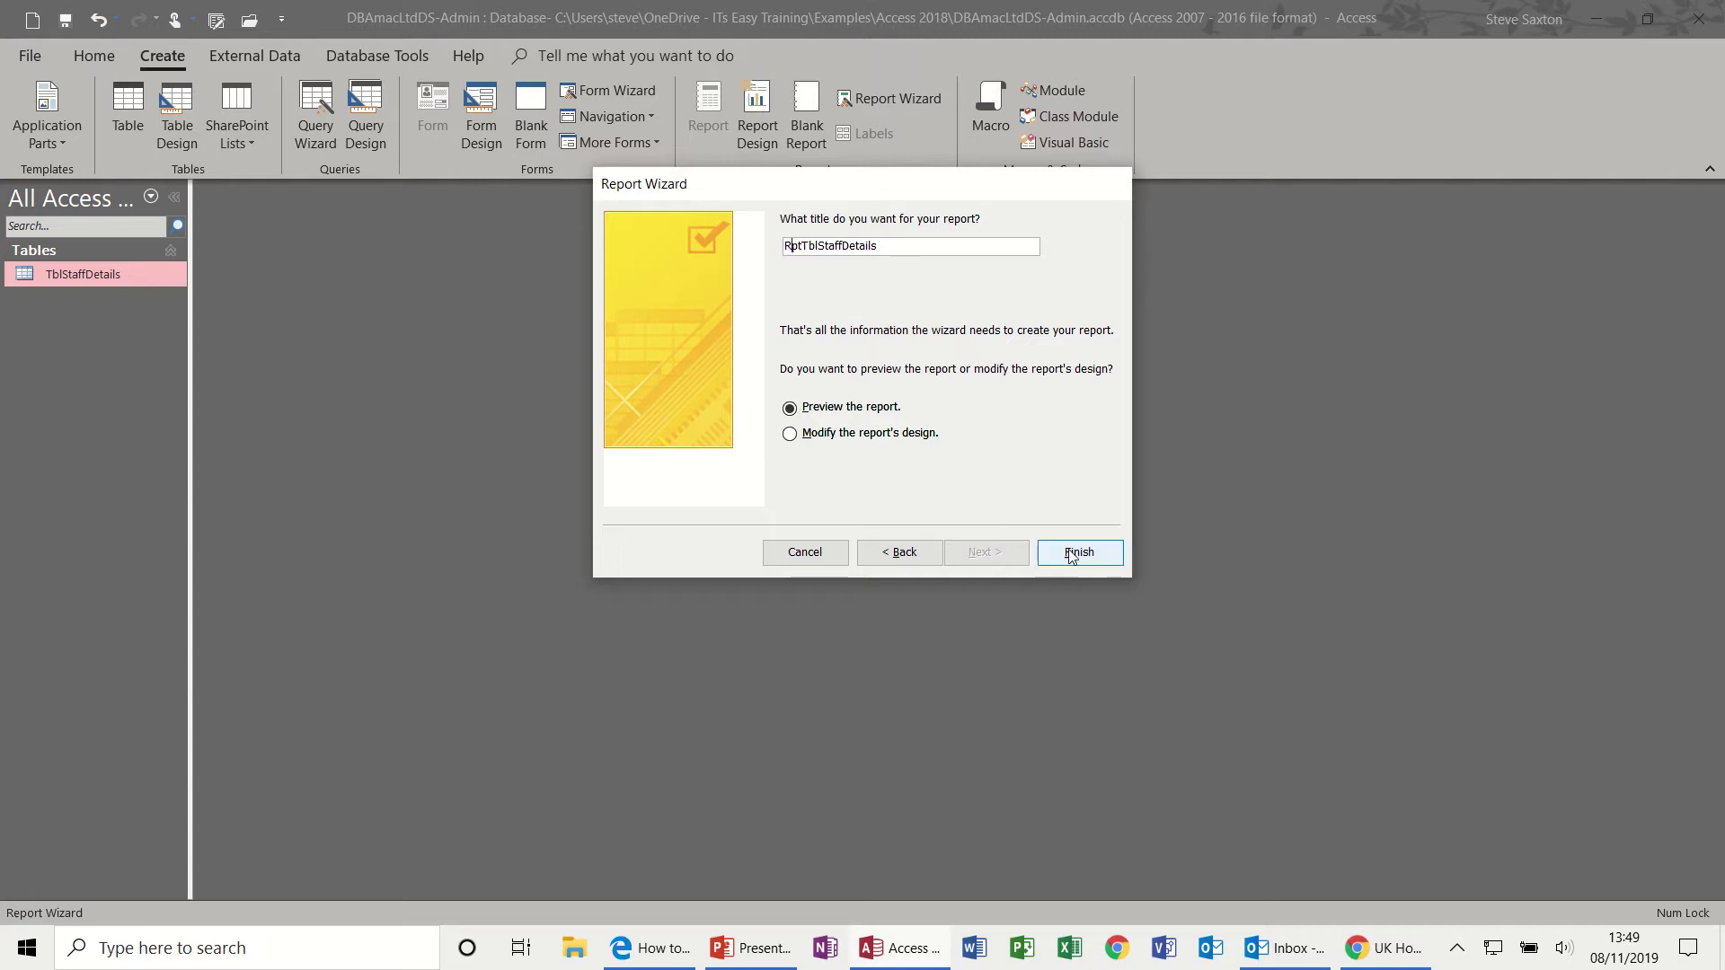
pyautogui.click(1071, 550)
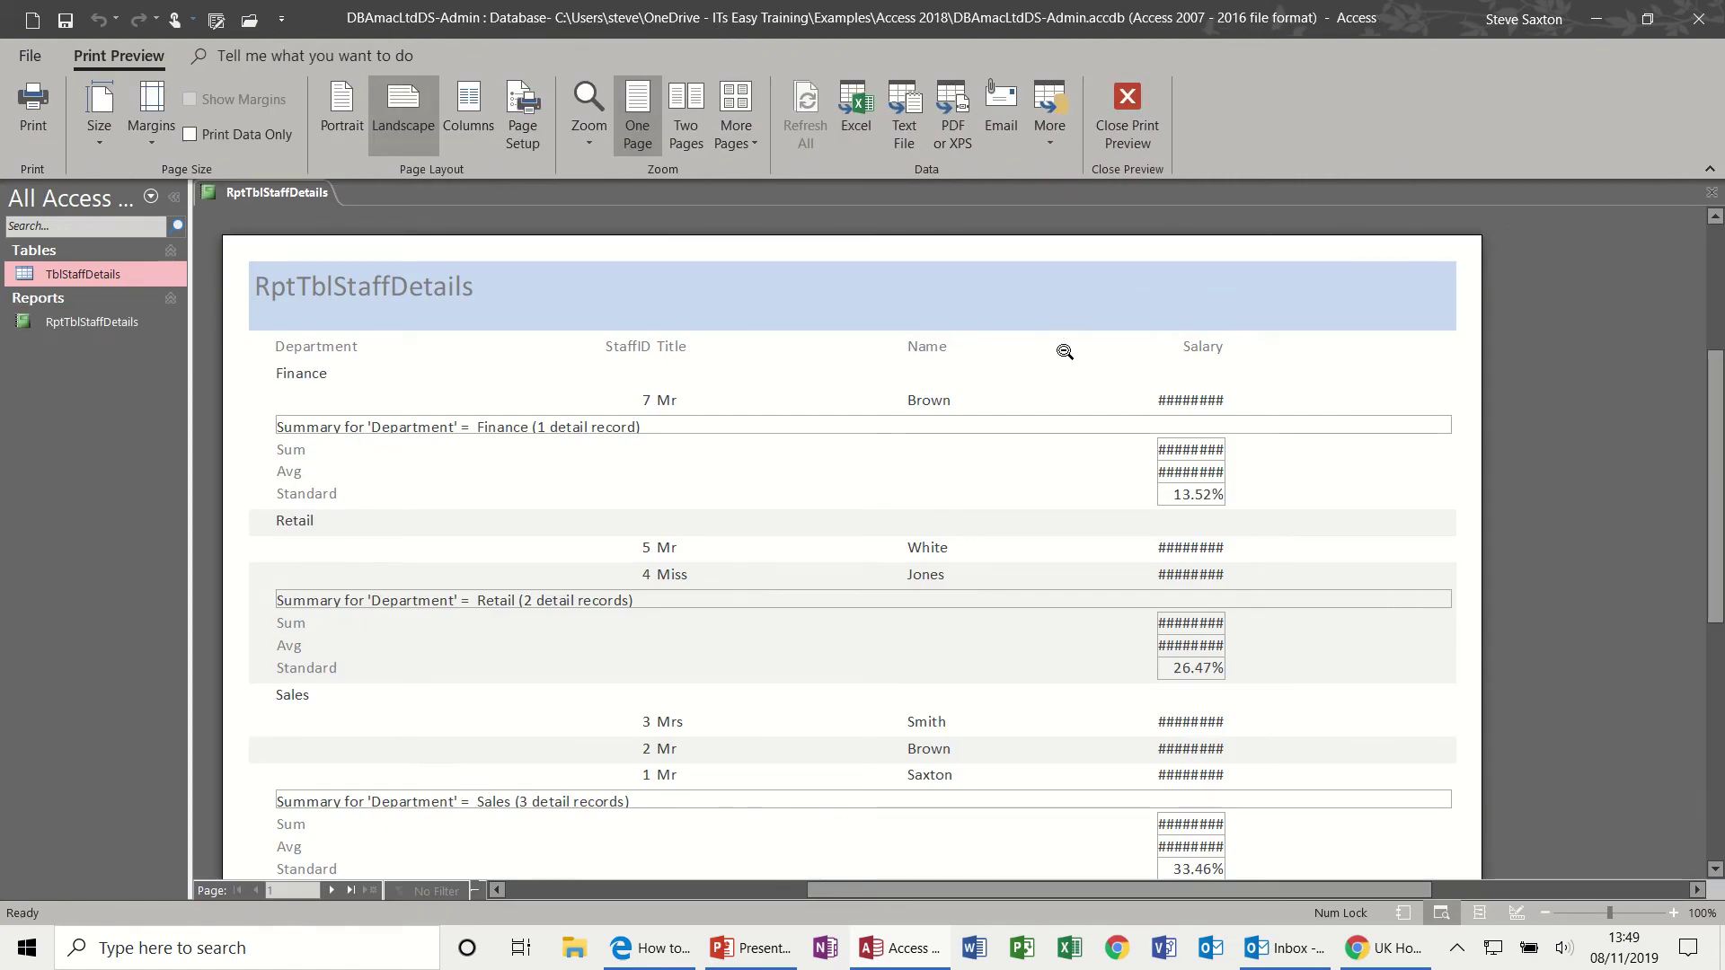
pyautogui.click(1144, 105)
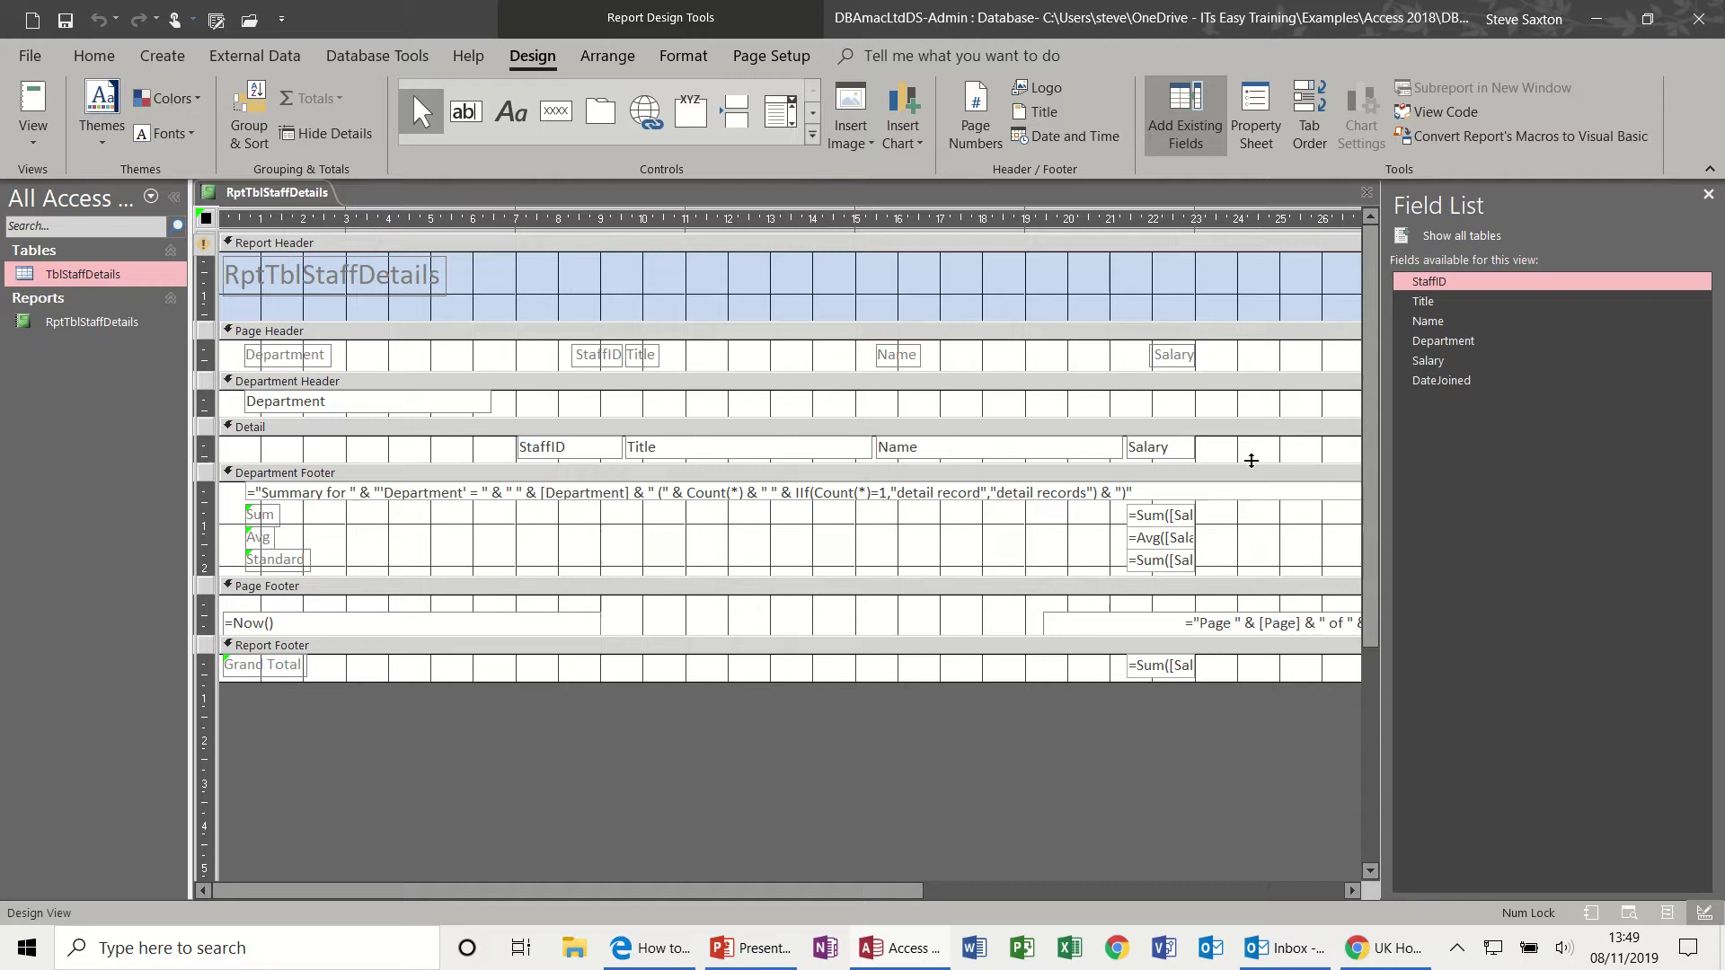
pyautogui.click(1709, 194)
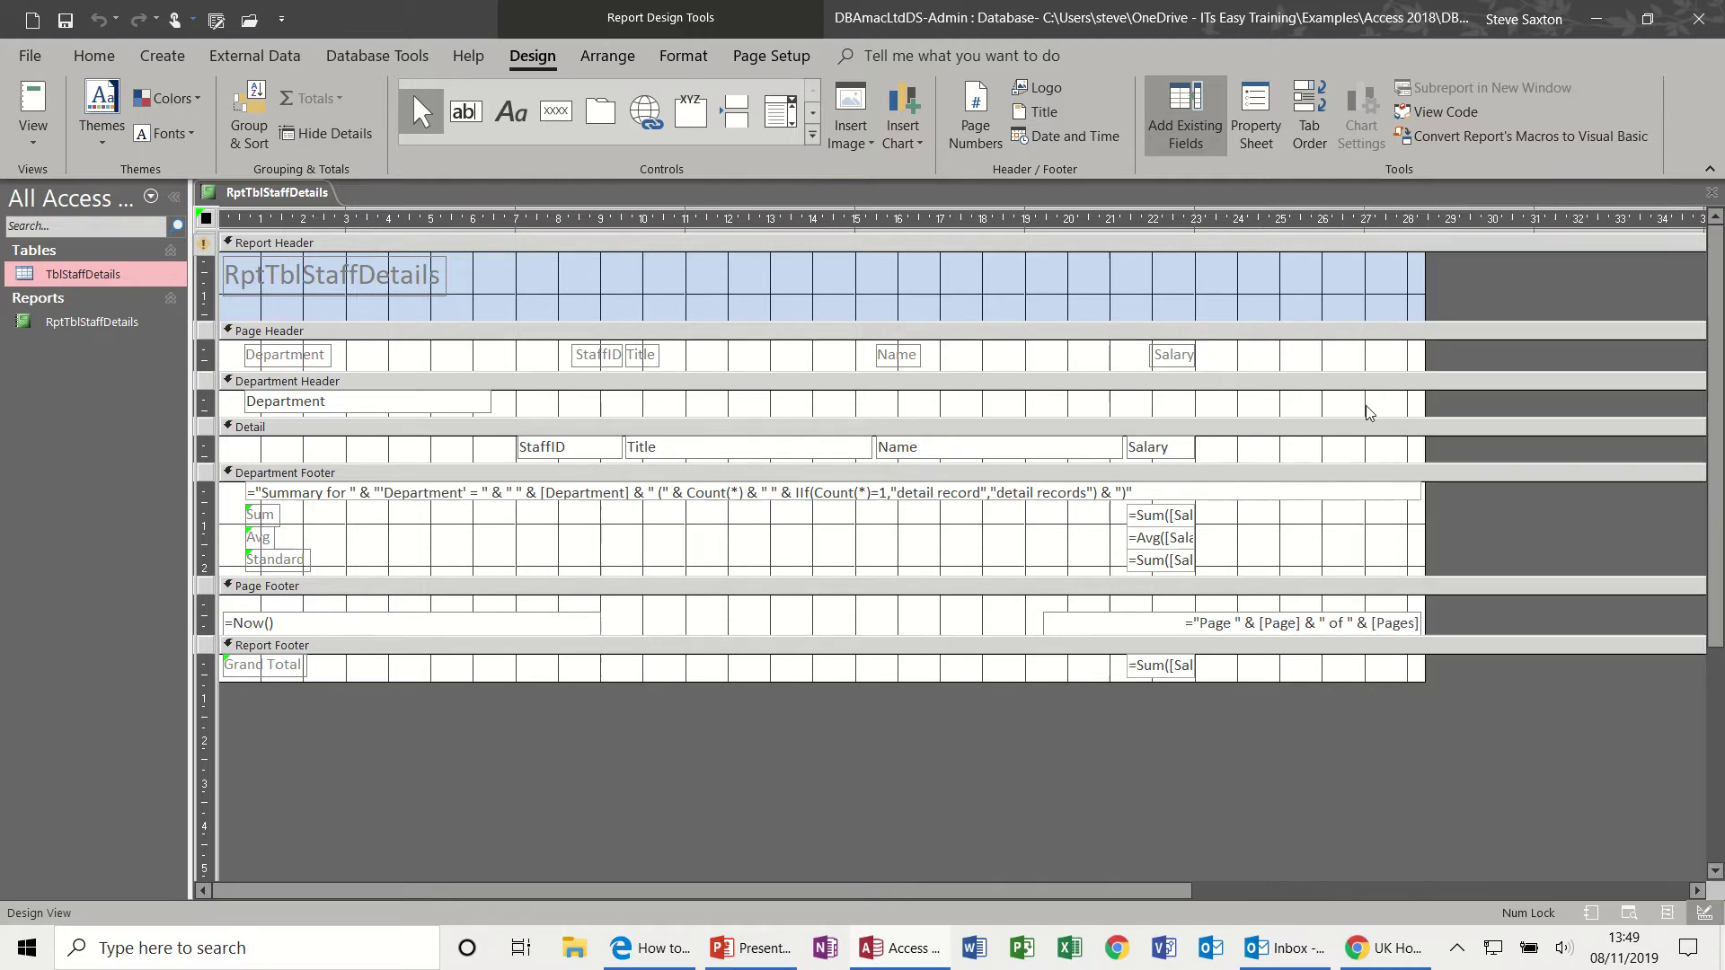
# Step: Widen the Salary box, the department Sum/Avg boxes and the grand total box
pyautogui.click(1192, 446)
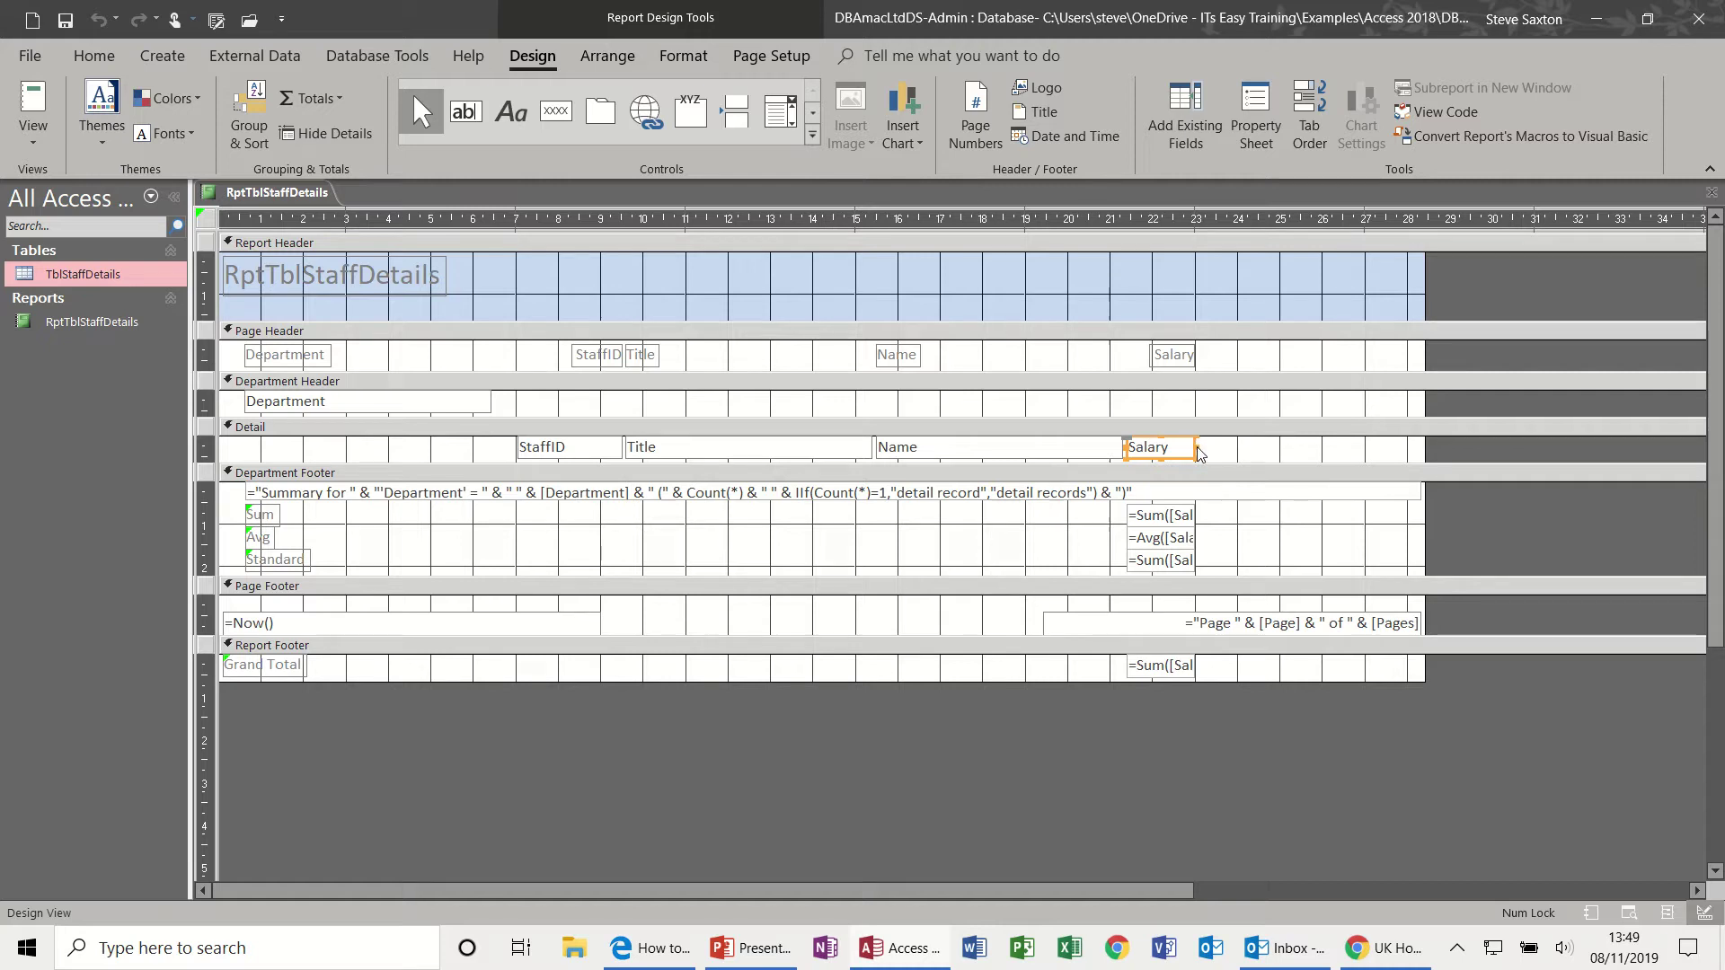
pyautogui.moveTo(1229, 443); pyautogui.dragTo(1244, 446)
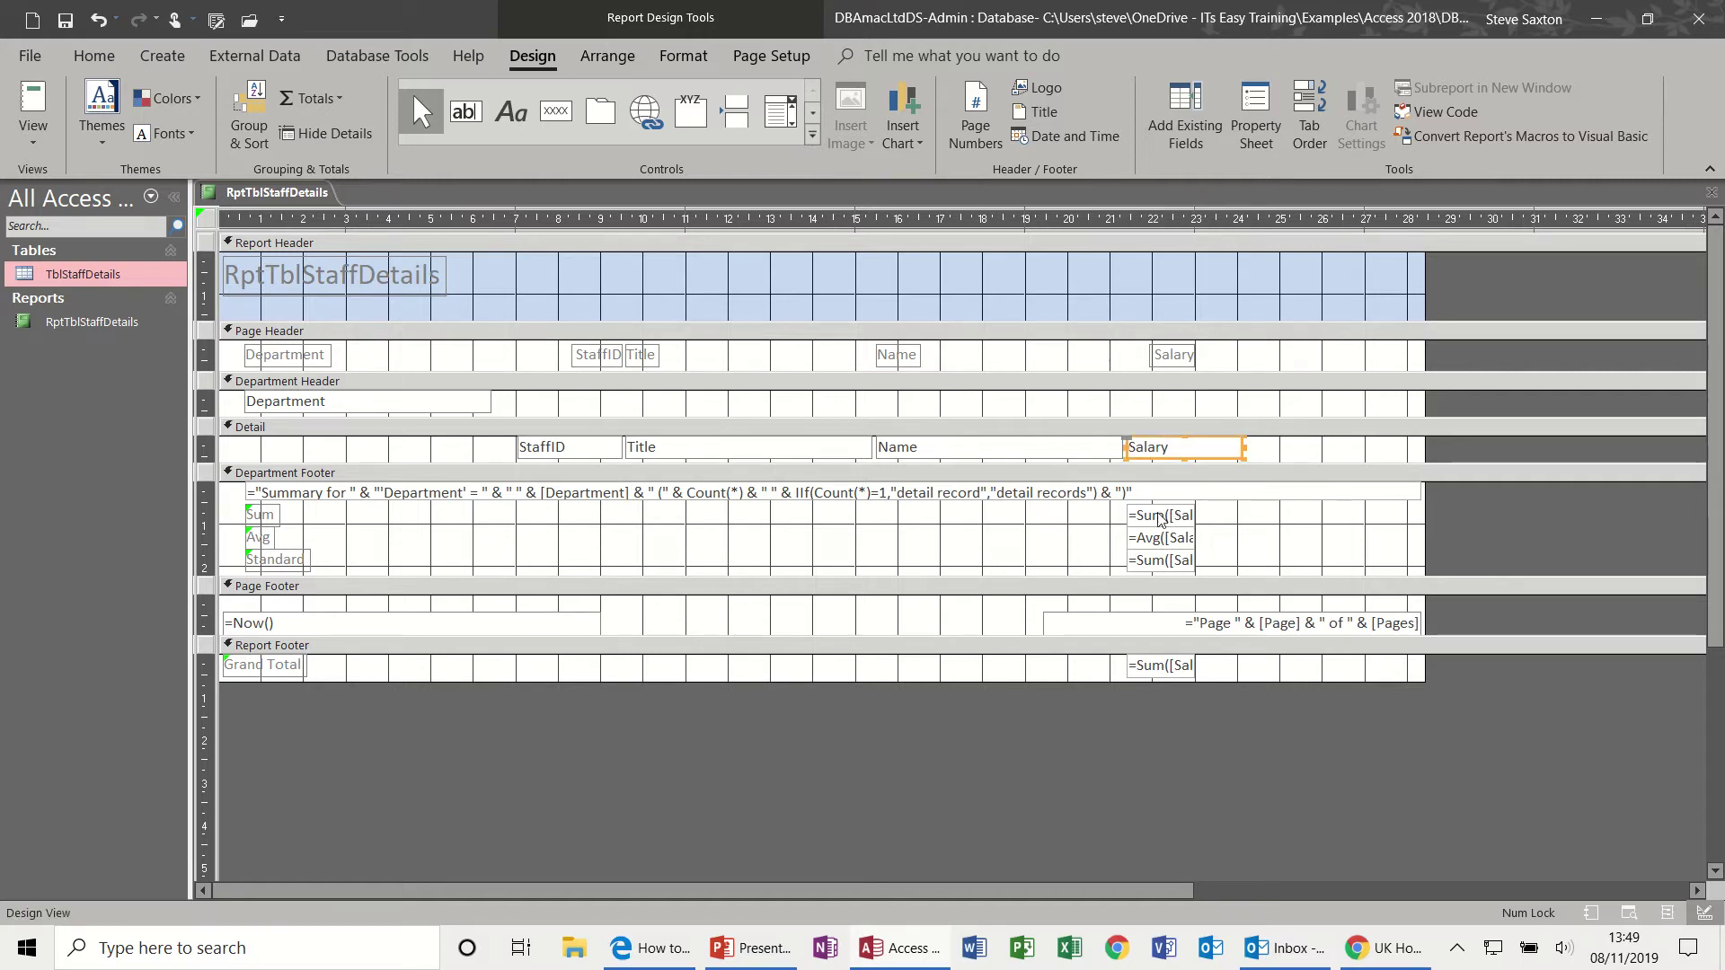
pyautogui.moveTo(1121, 508); pyautogui.dragTo(1244, 514)
pyautogui.click(1192, 673)
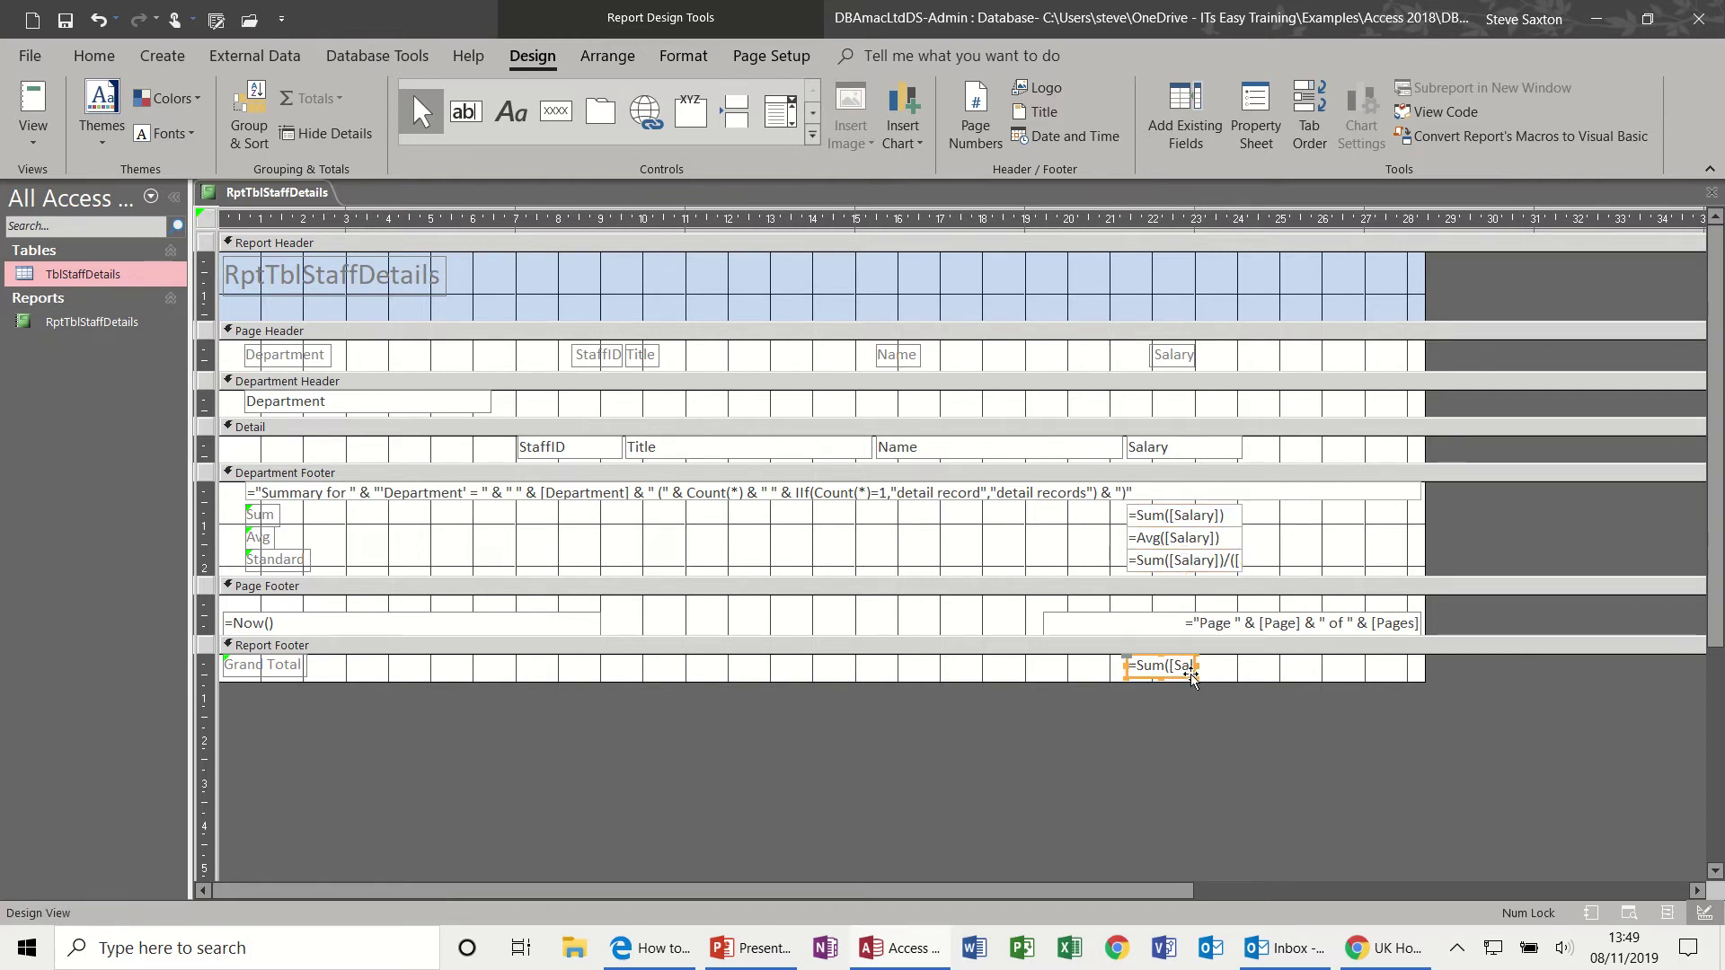
pyautogui.moveTo(1196, 666); pyautogui.dragTo(1240, 666)
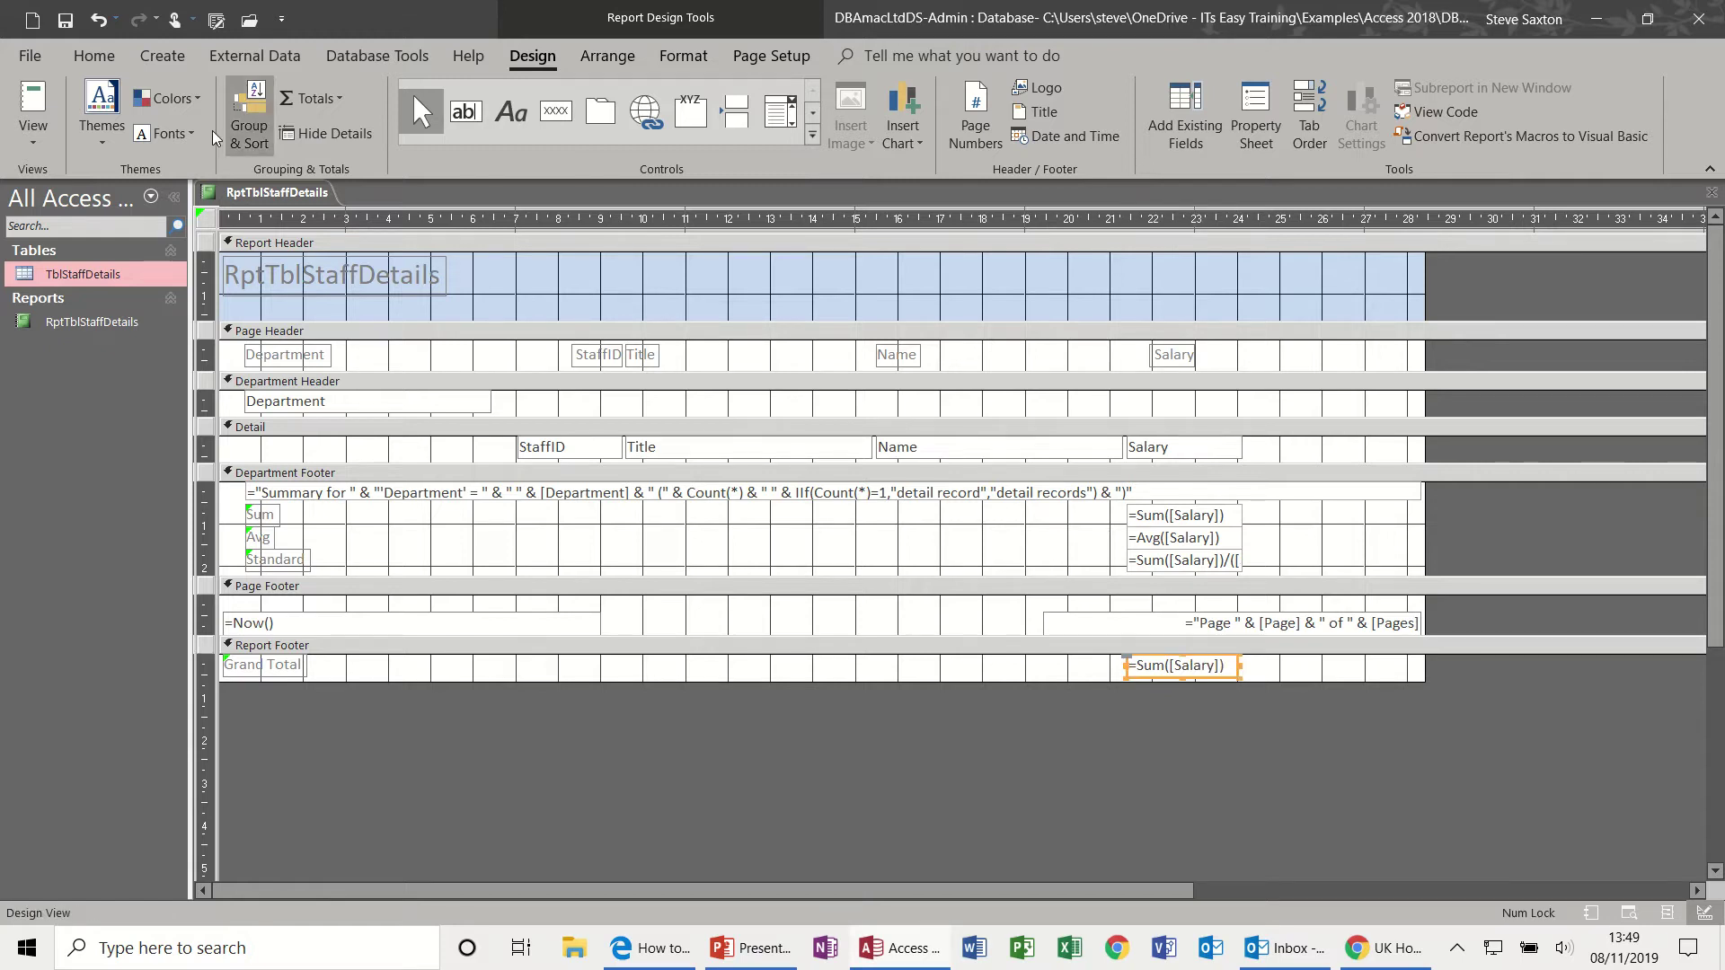
# Step: Show the report in Report View and check department sums, averages and the £255,682.00 Grand Total
pyautogui.click(27, 99)
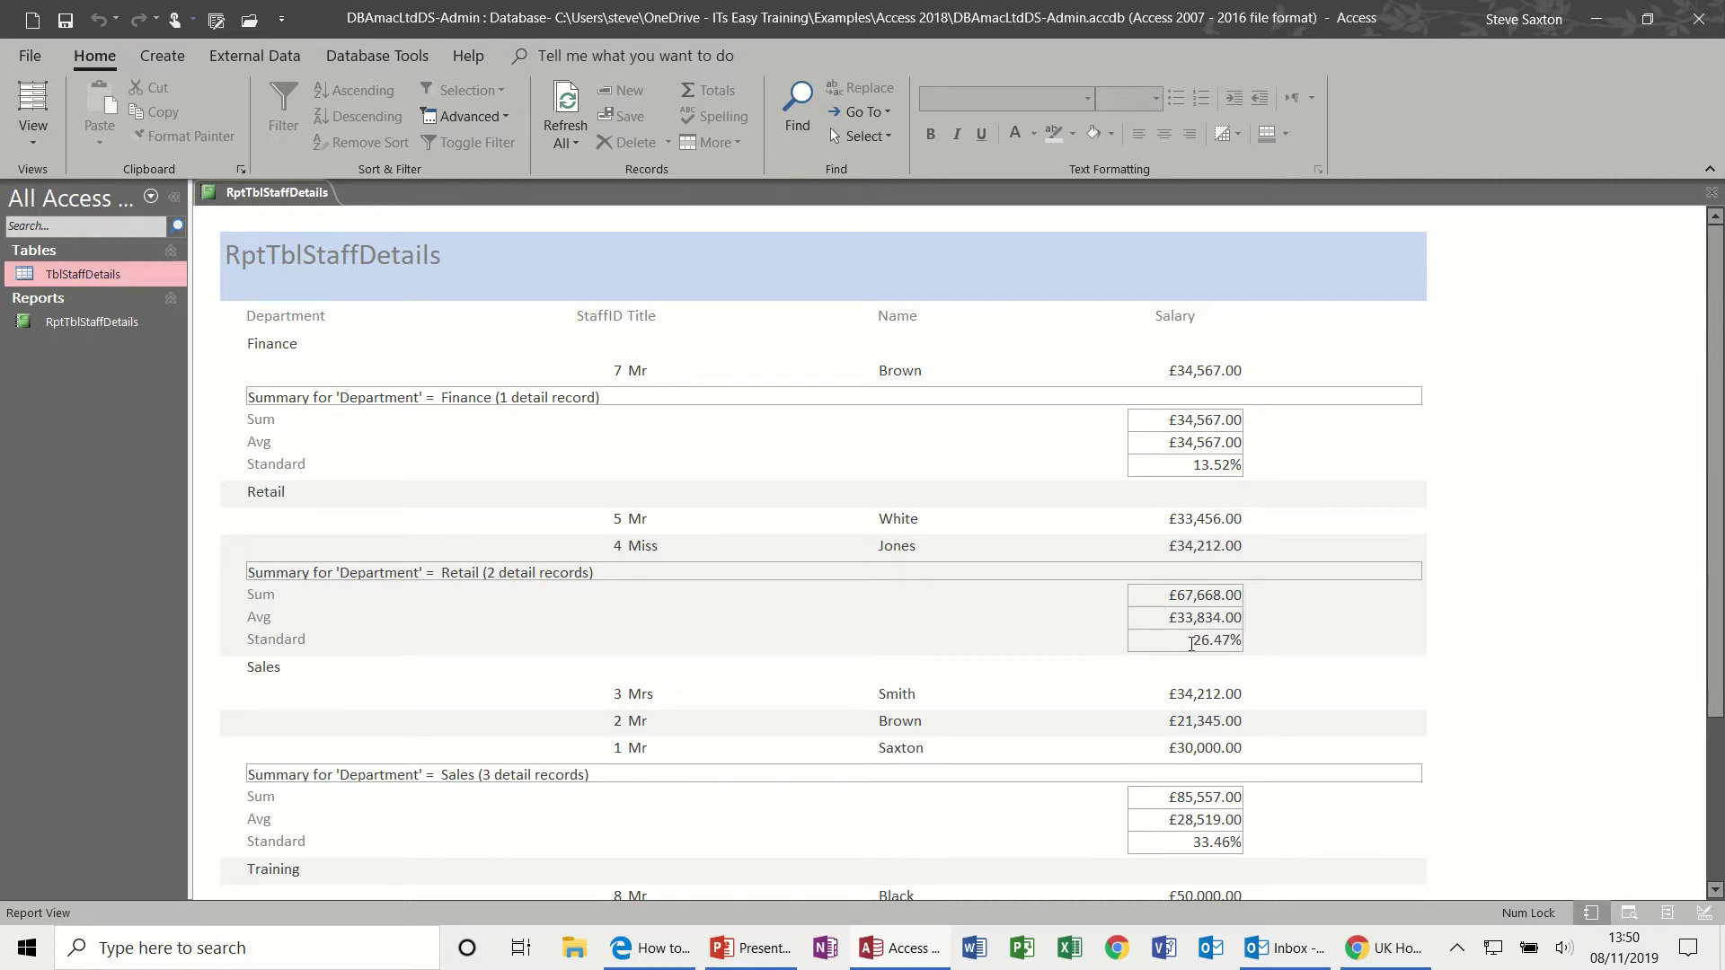
pyautogui.moveTo(1717, 366); pyautogui.dragTo(1720, 615)
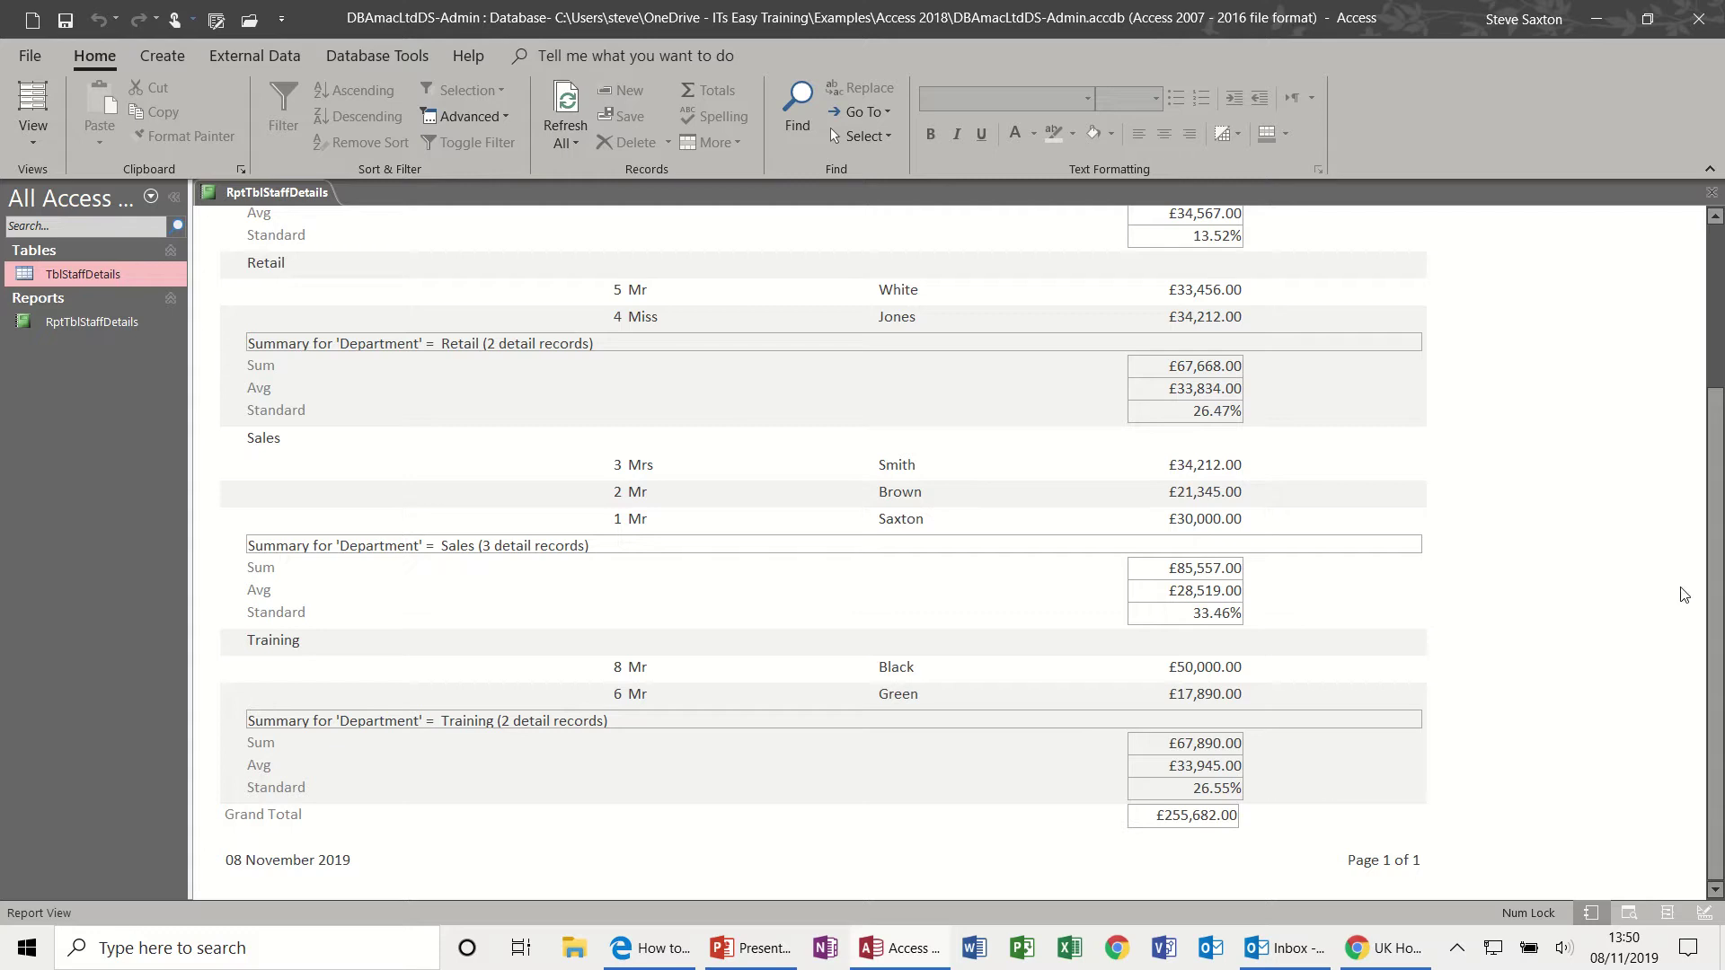
pyautogui.scroll(3, 1715, 596)
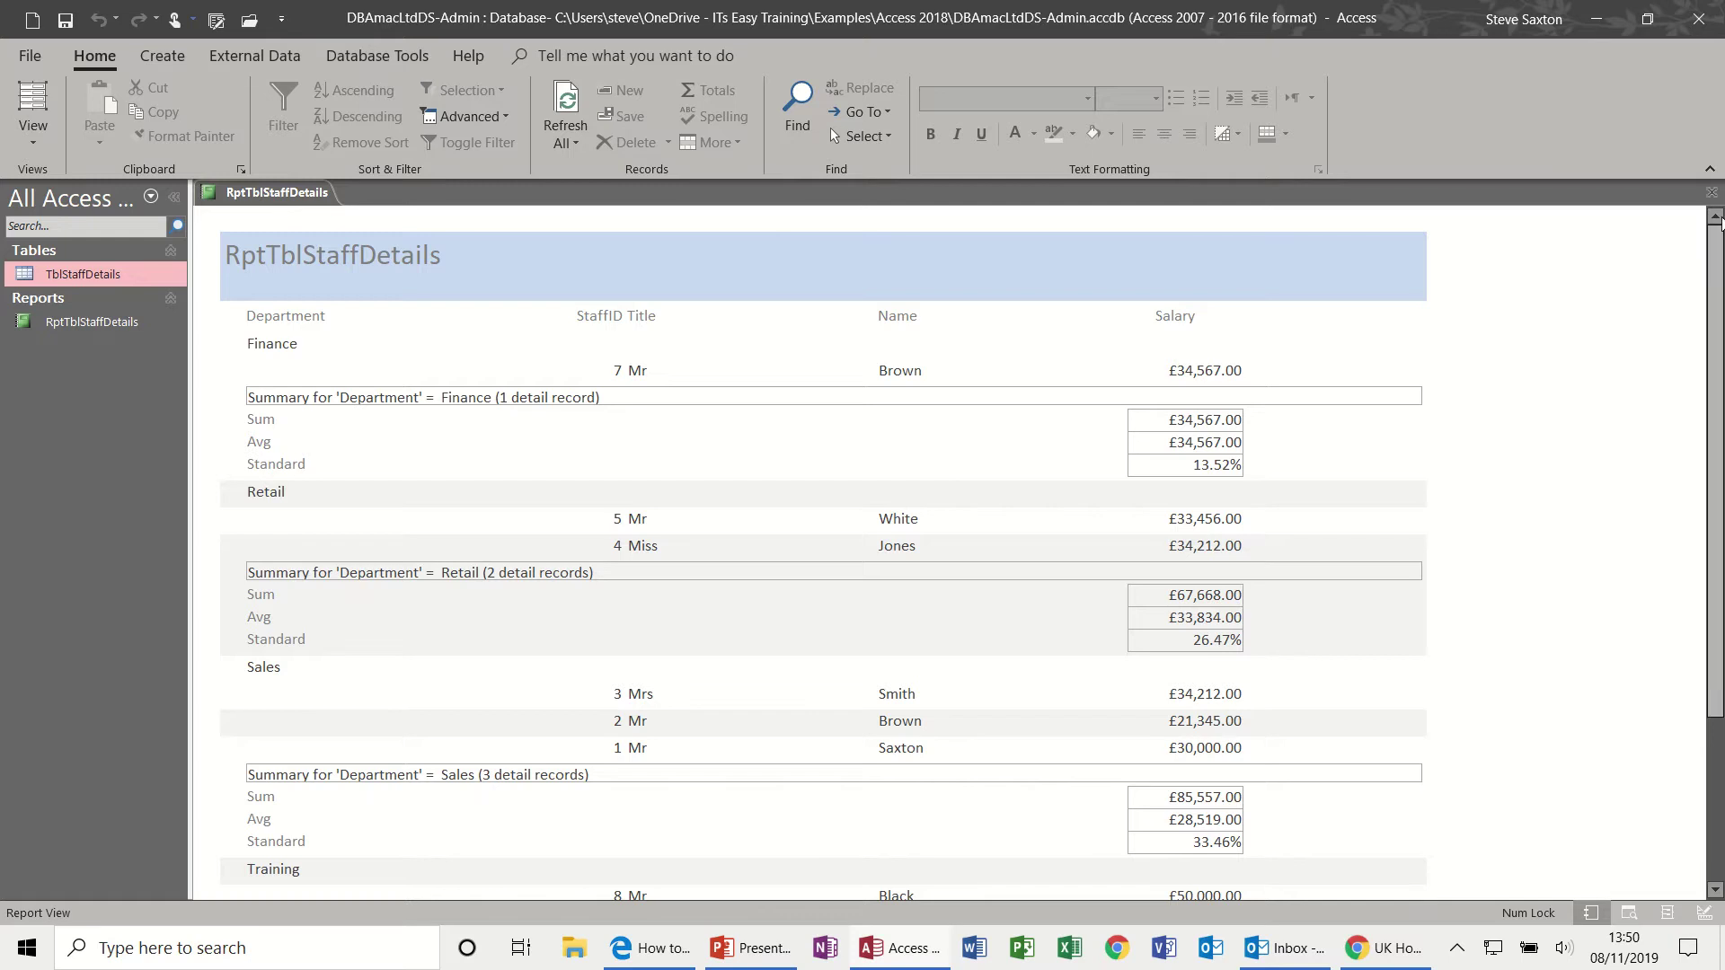
# Step: Close the report without saving and permanently delete RptTblStaffDetails
pyautogui.click(1714, 194)
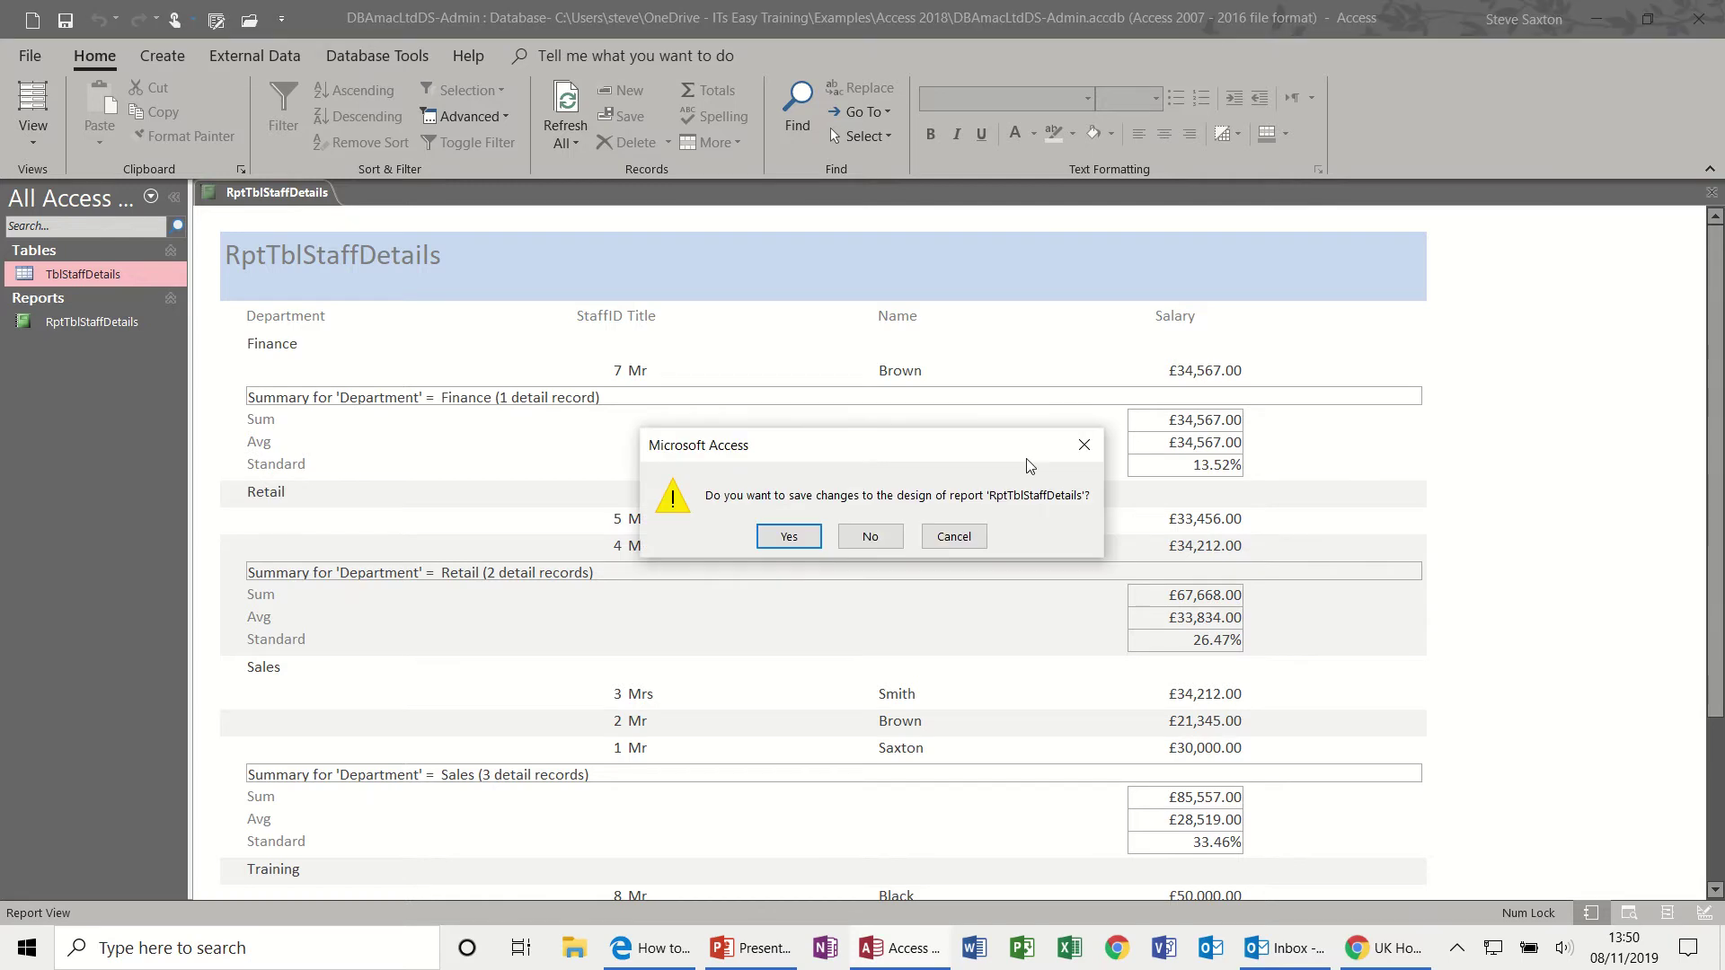
pyautogui.click(867, 539)
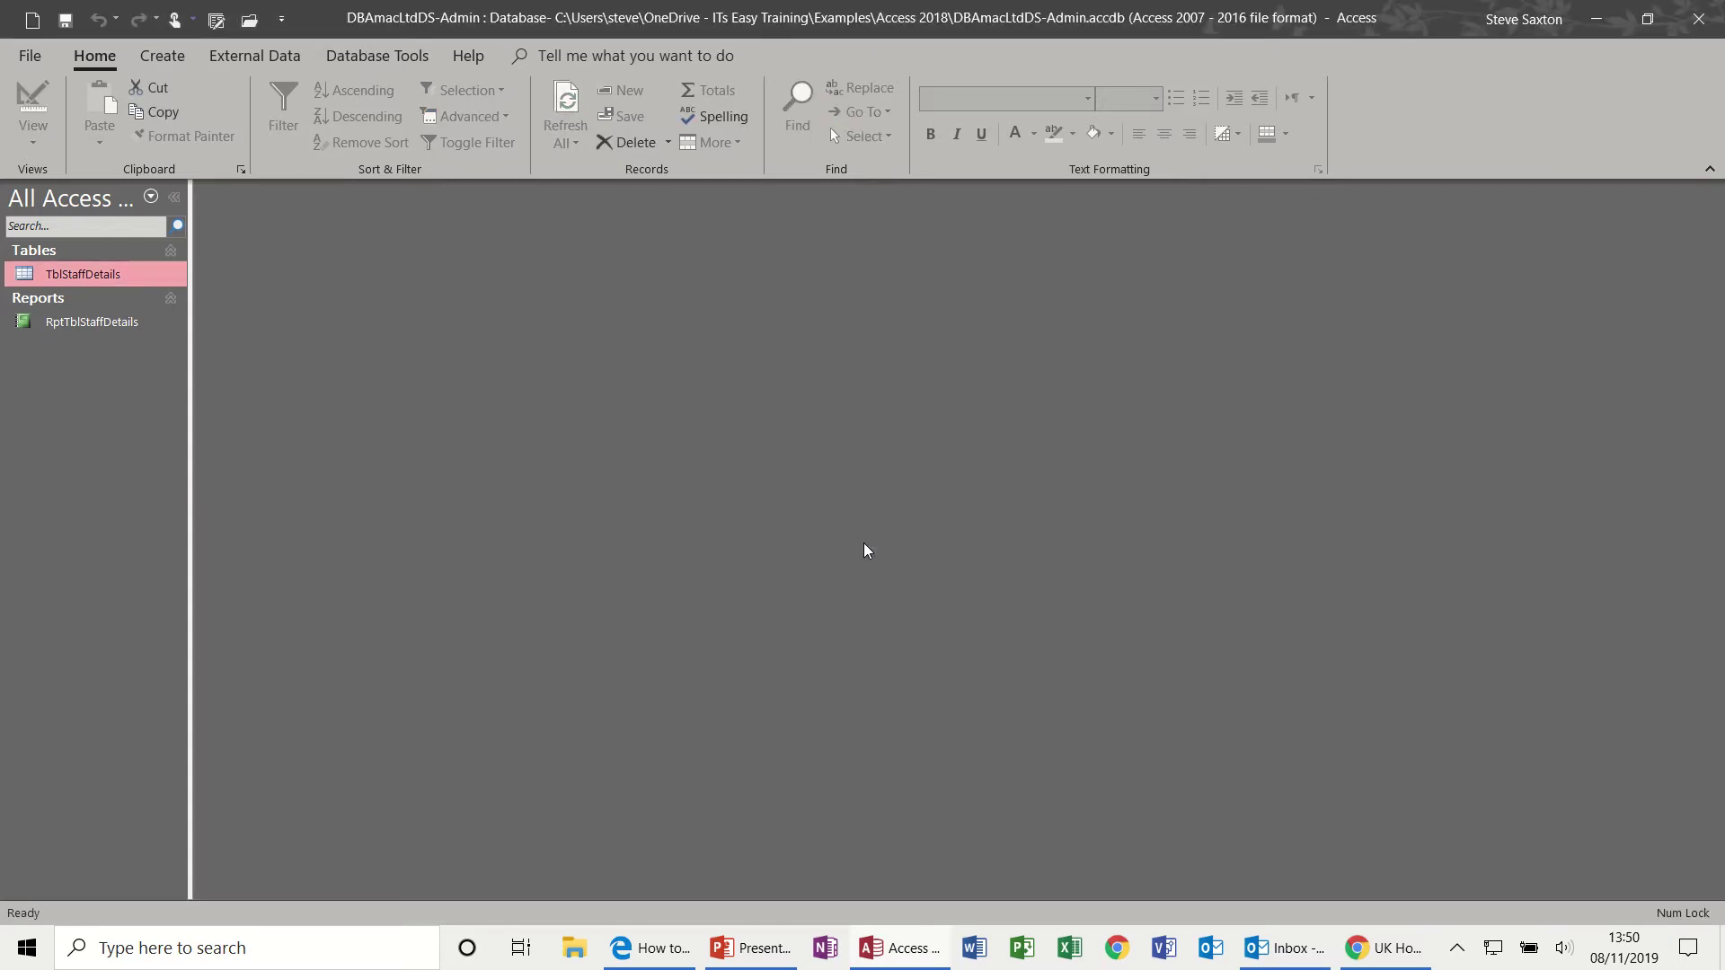
pyautogui.click(96, 322)
pyautogui.press('Delete')
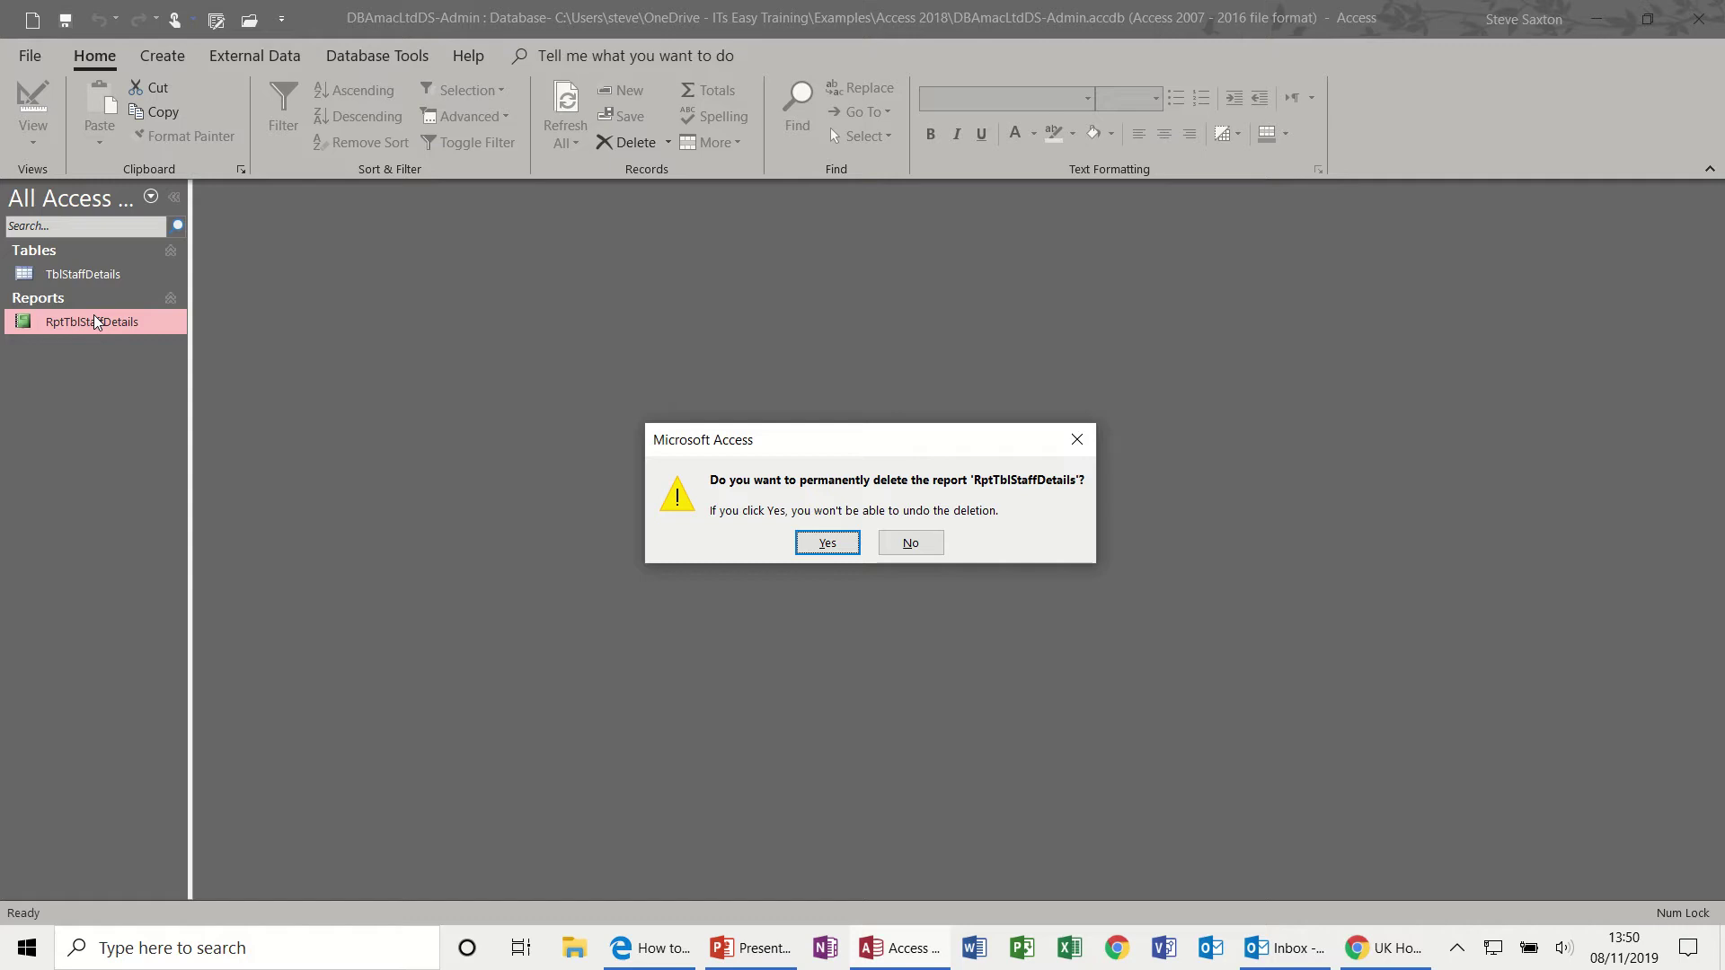
pyautogui.click(827, 543)
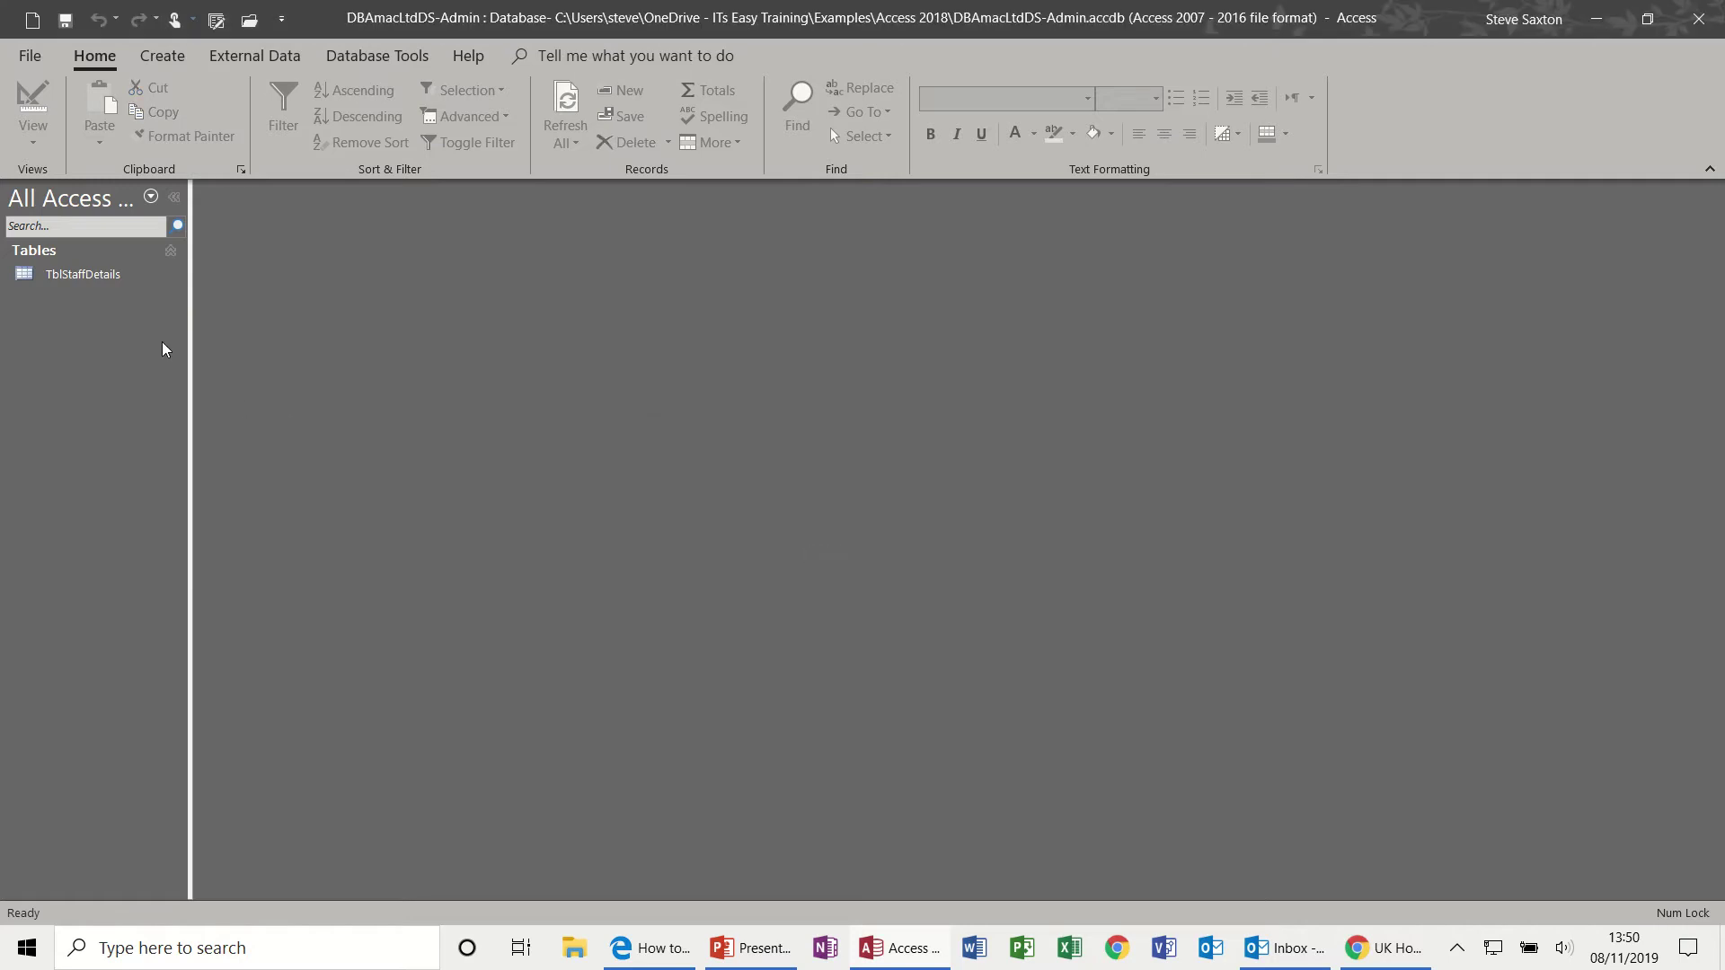
# Step: Create a blank Report Design with TblStaffDetails as its Record Source and show its fields
pyautogui.click(98, 276)
pyautogui.click(162, 56)
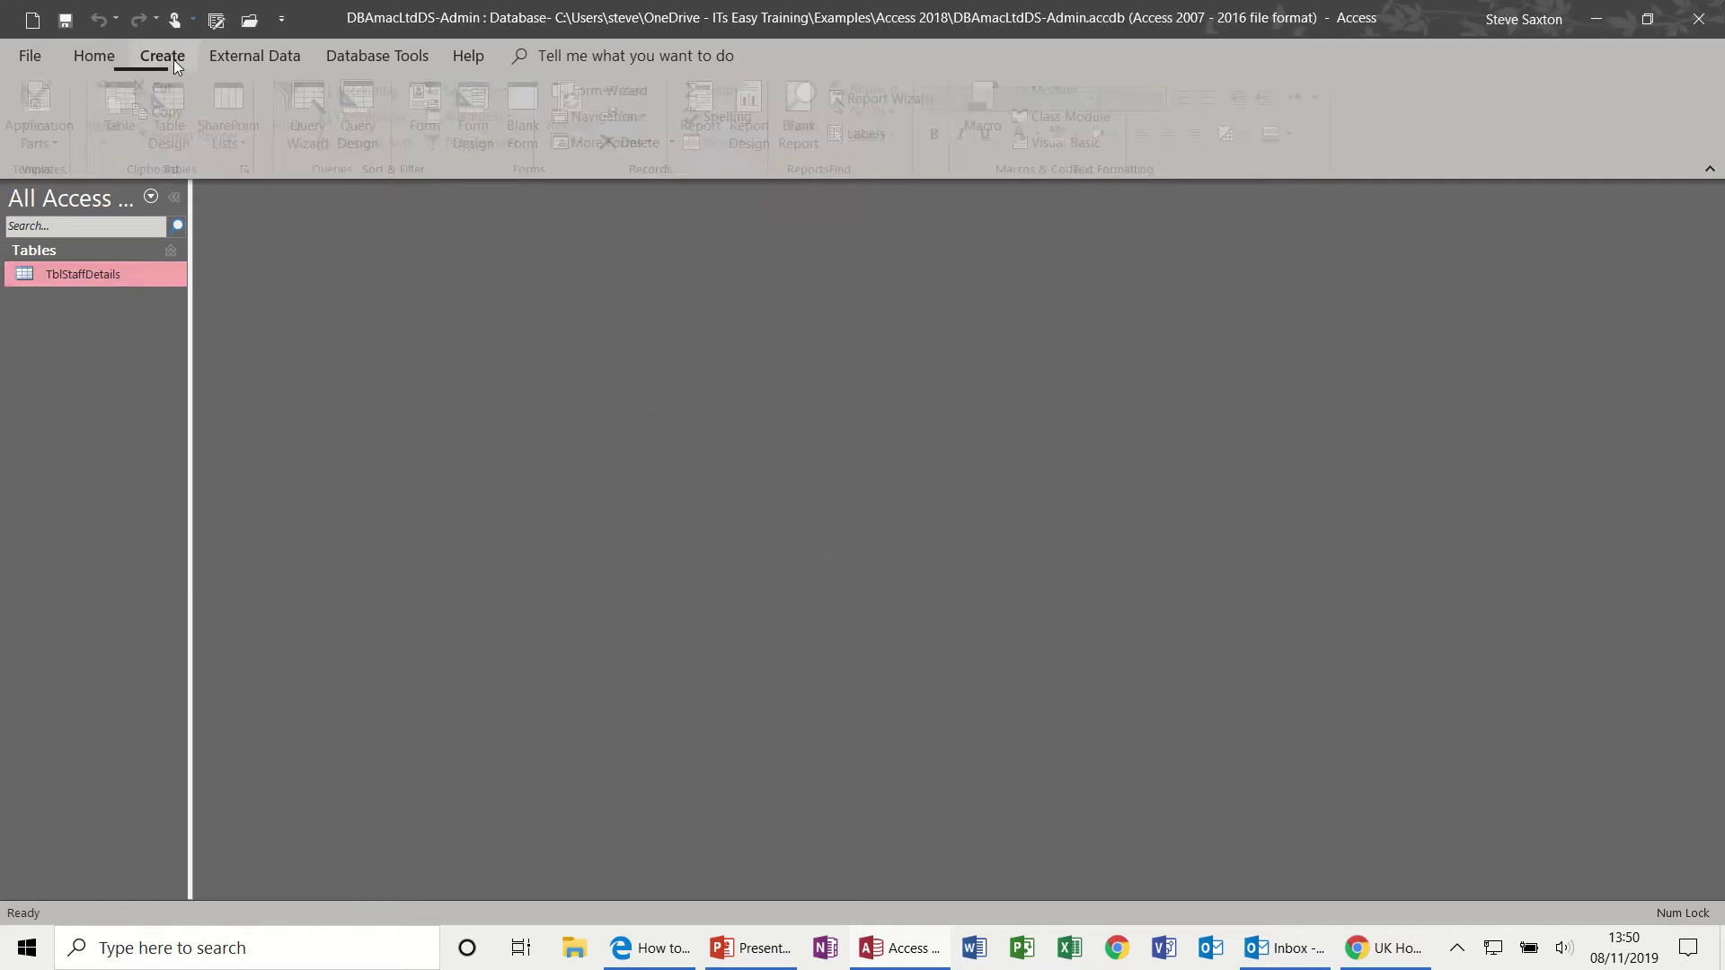
pyautogui.click(754, 108)
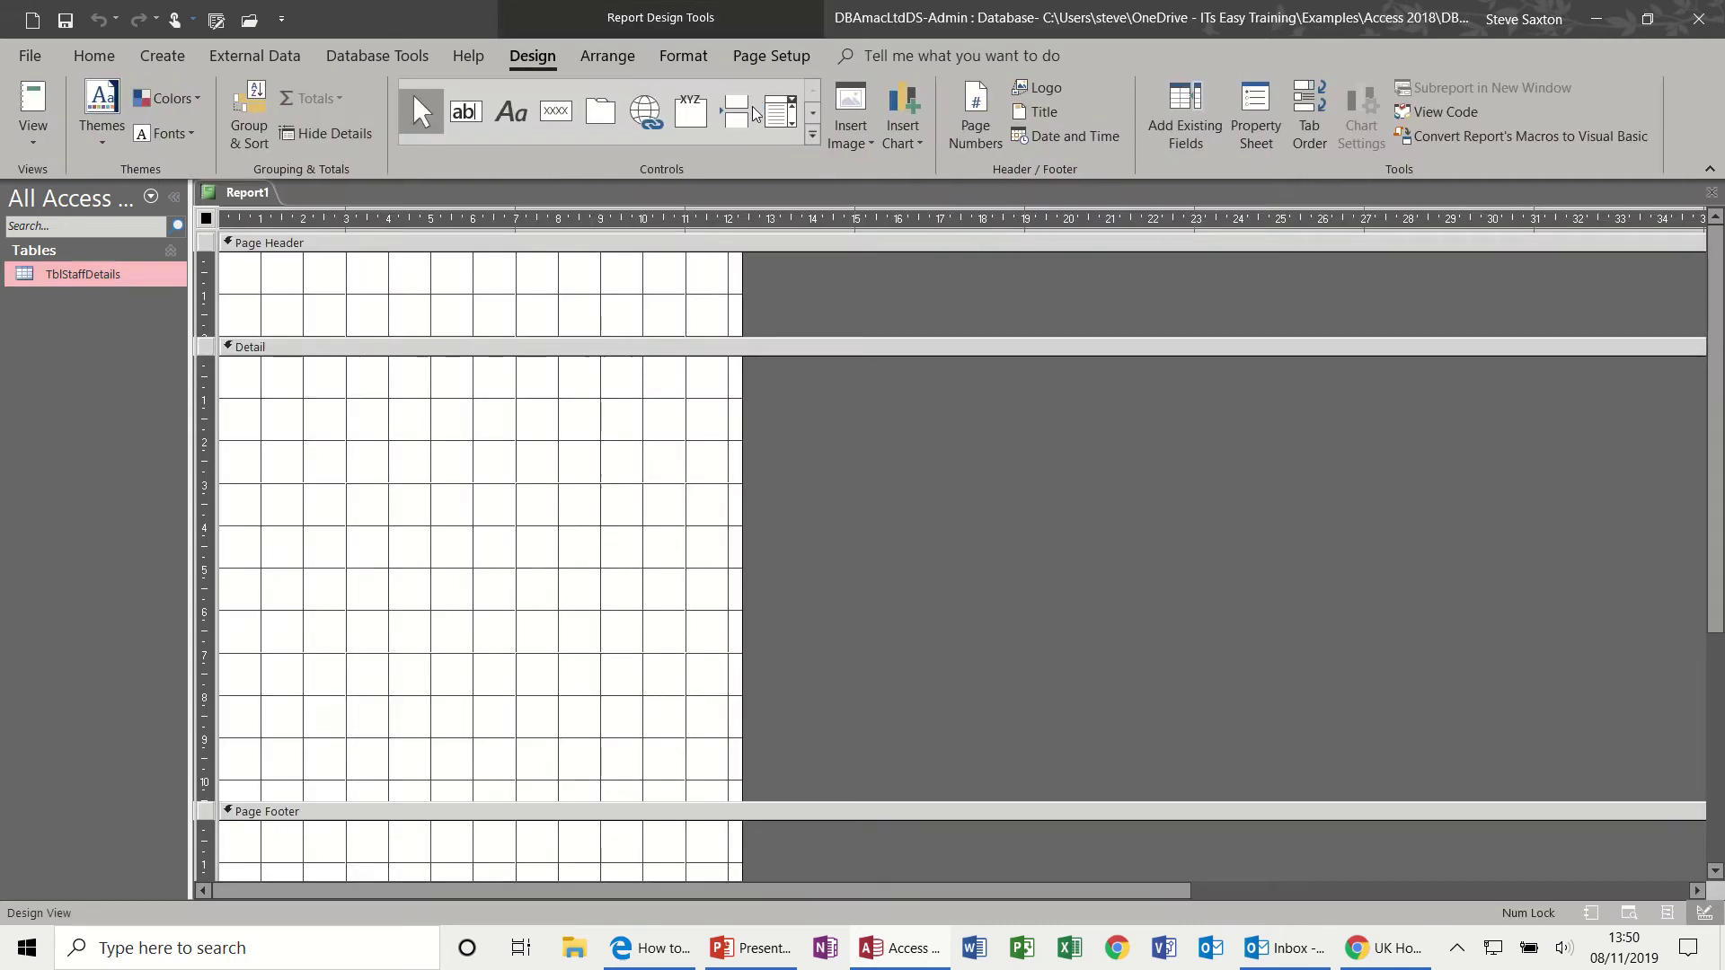
pyautogui.click(1256, 122)
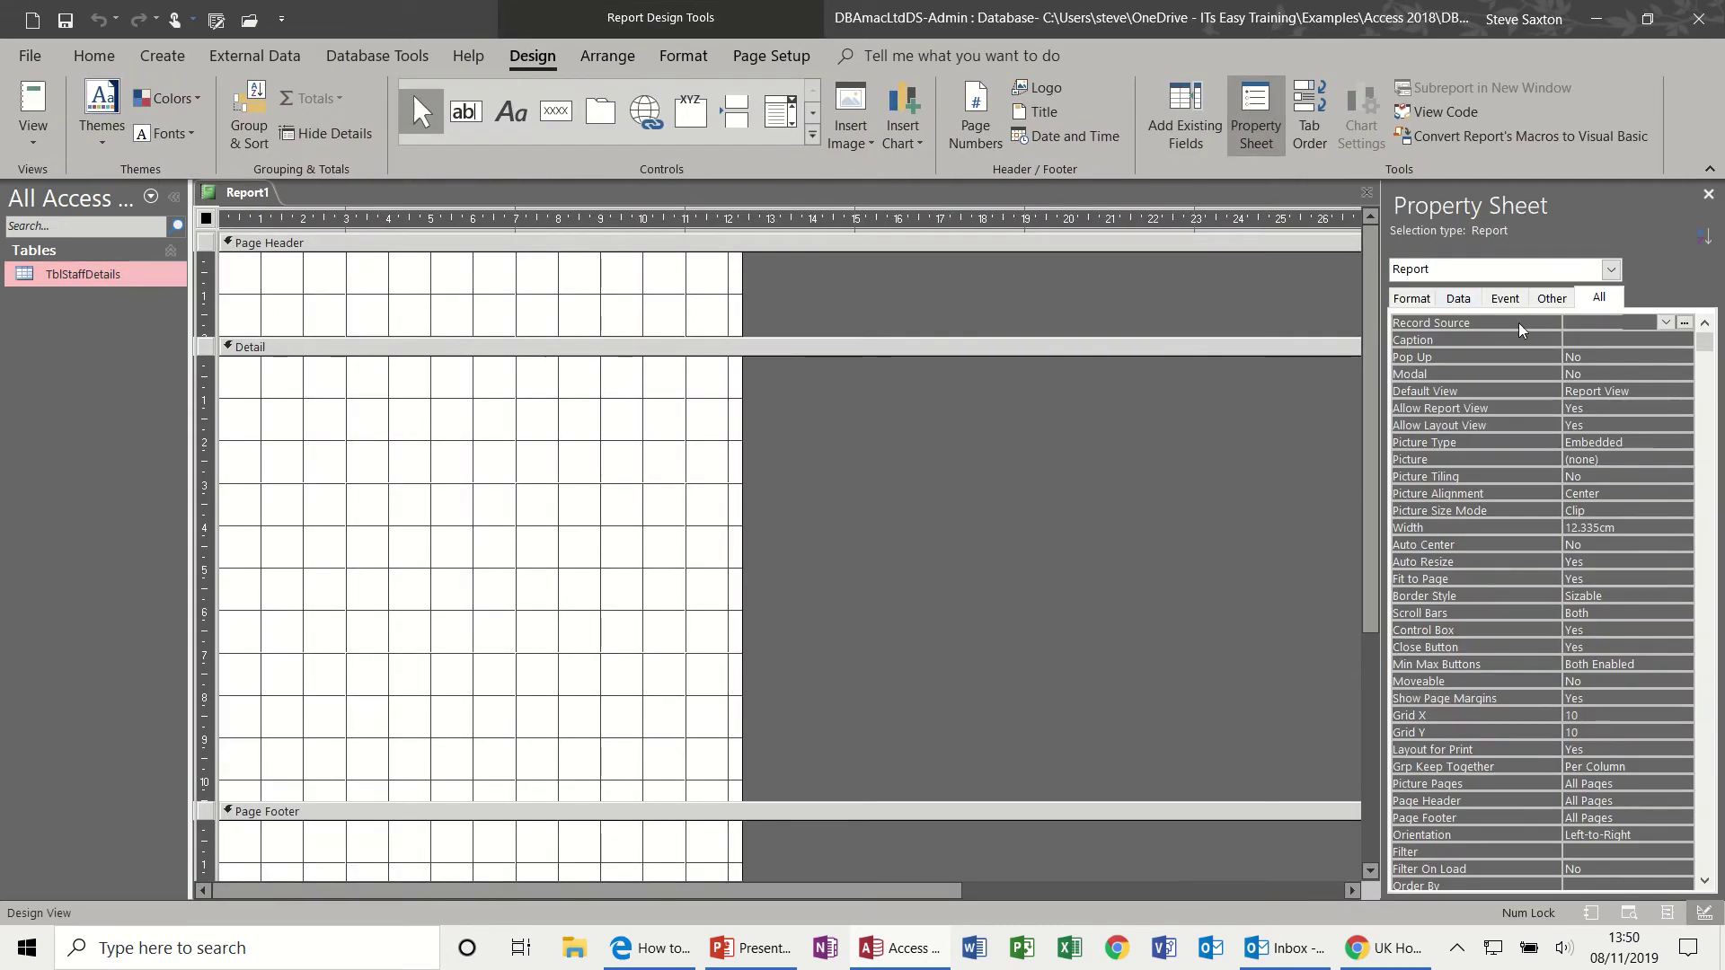
pyautogui.click(1665, 324)
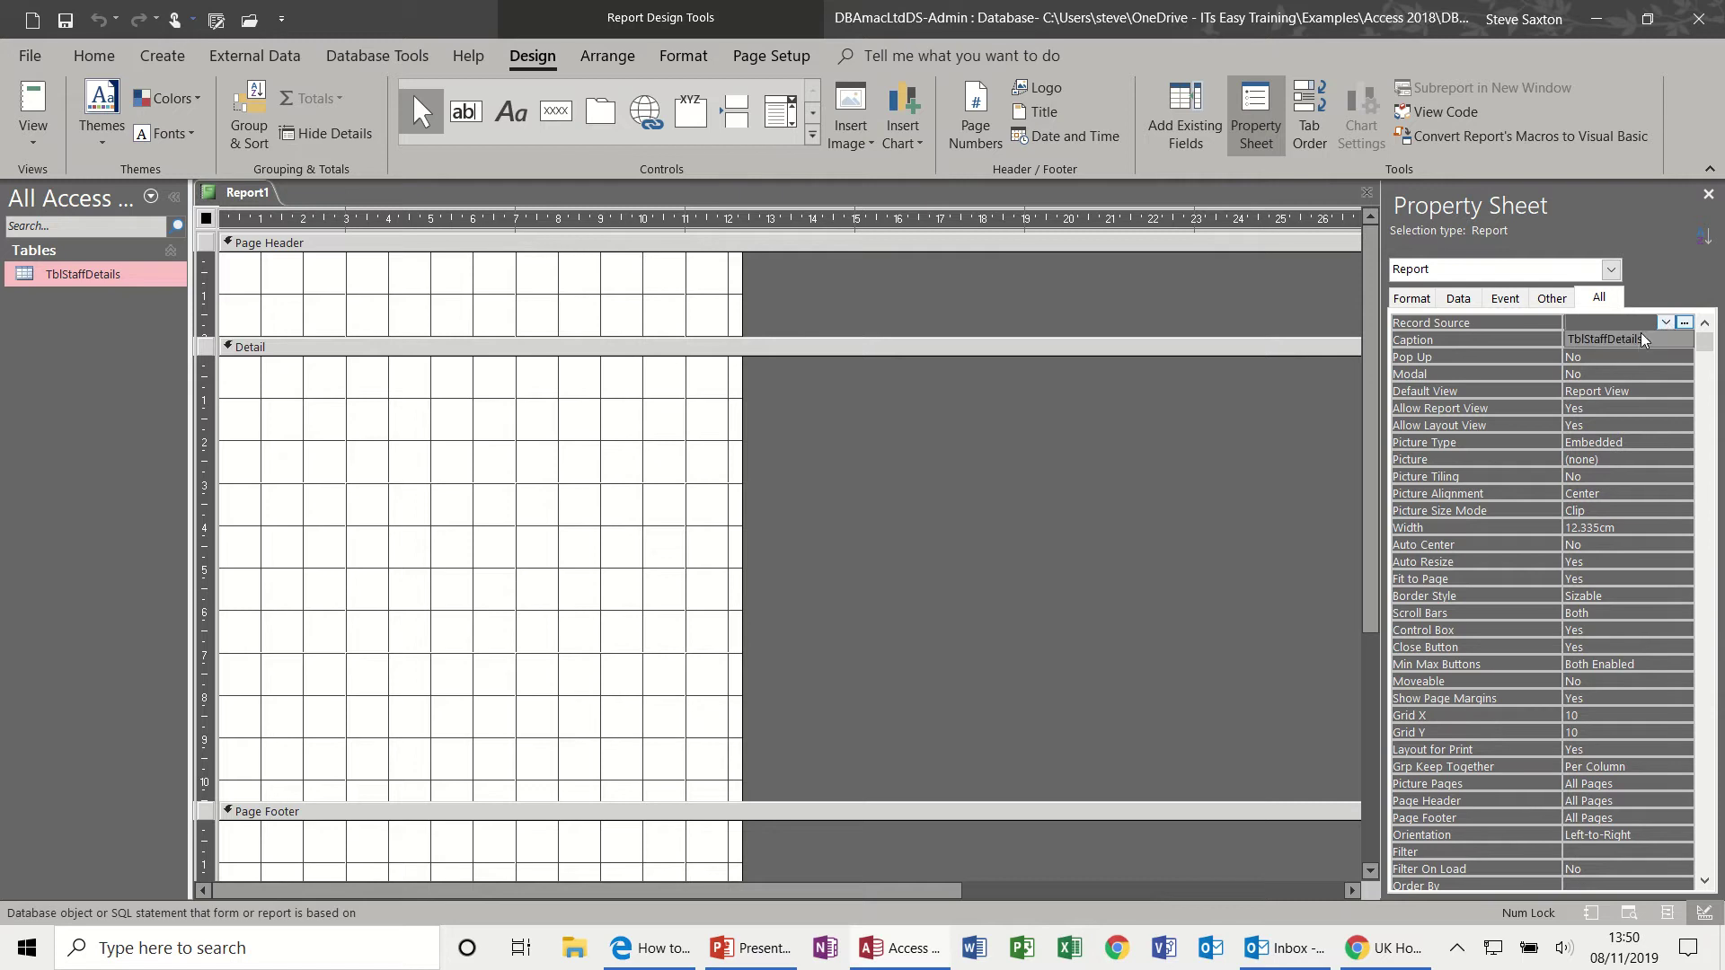
pyautogui.click(1633, 341)
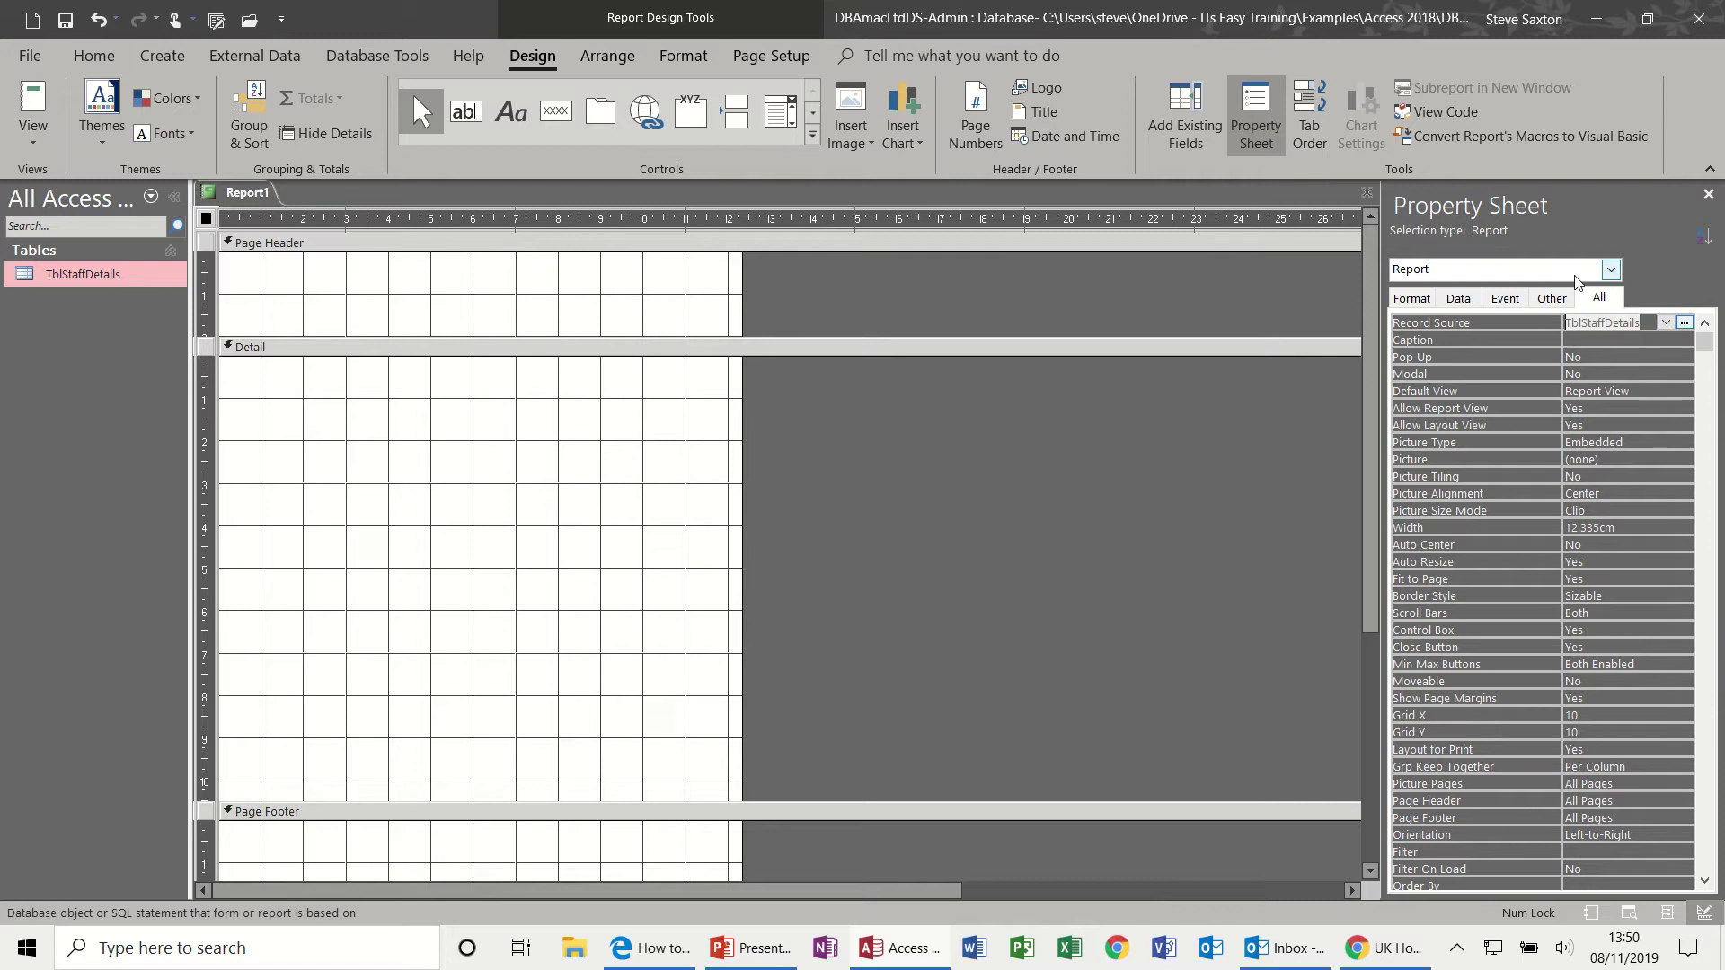
pyautogui.click(1186, 117)
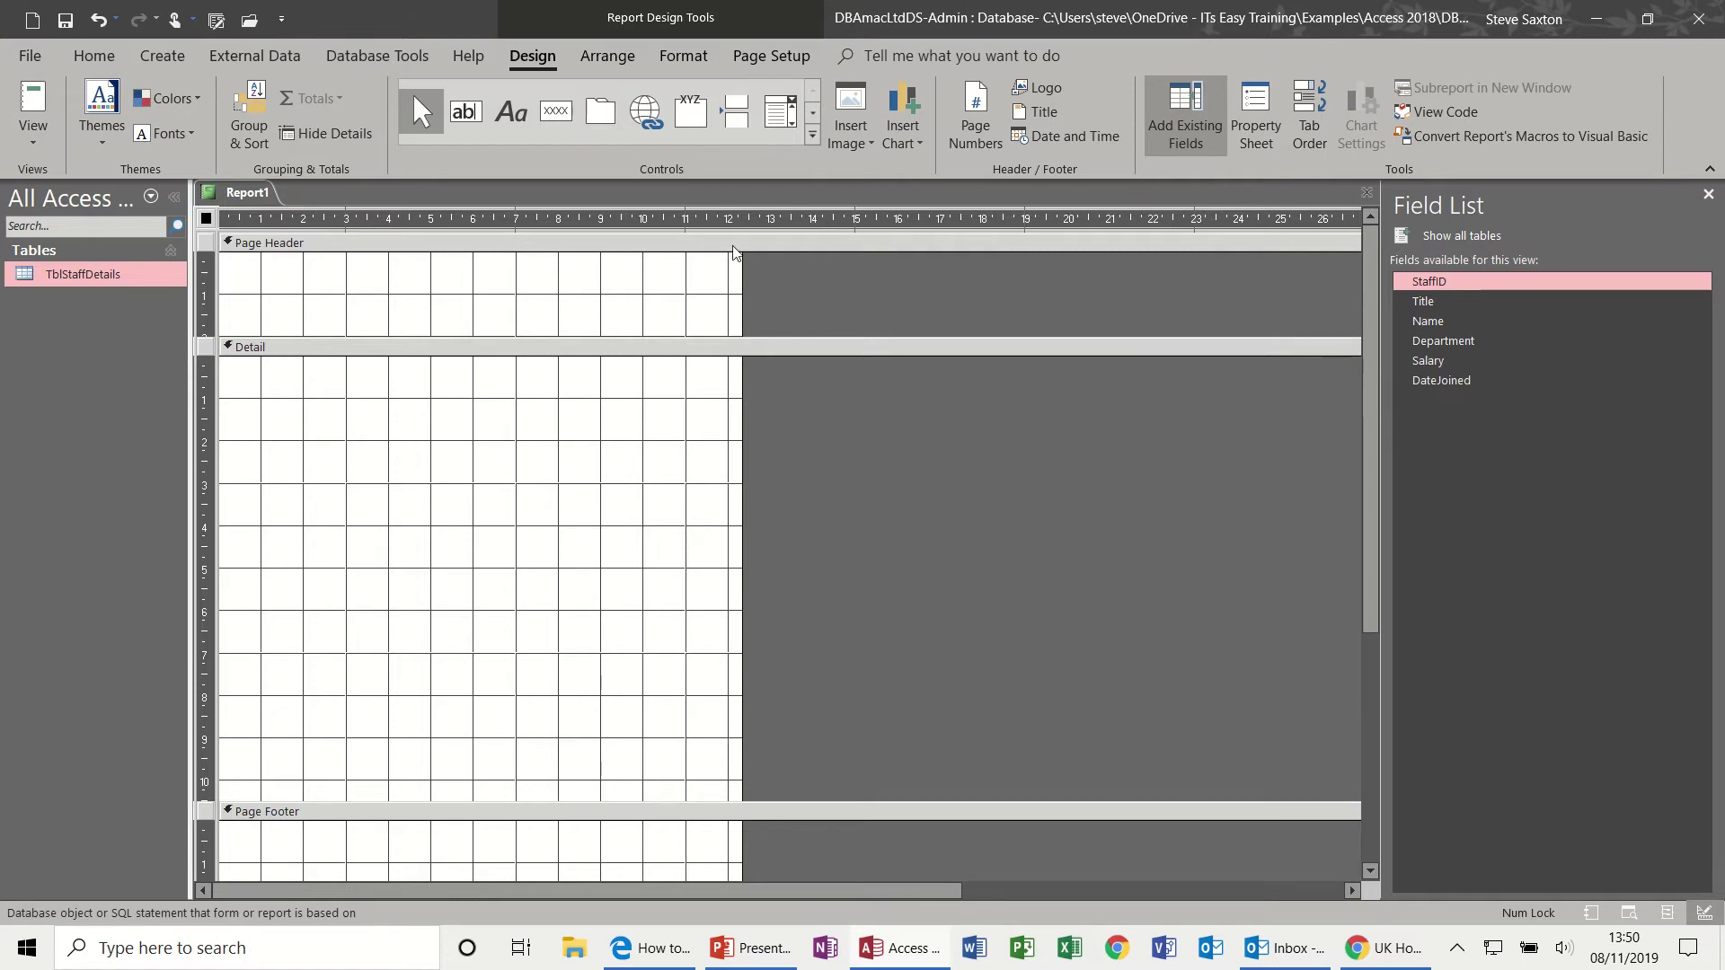
pyautogui.click(257, 118)
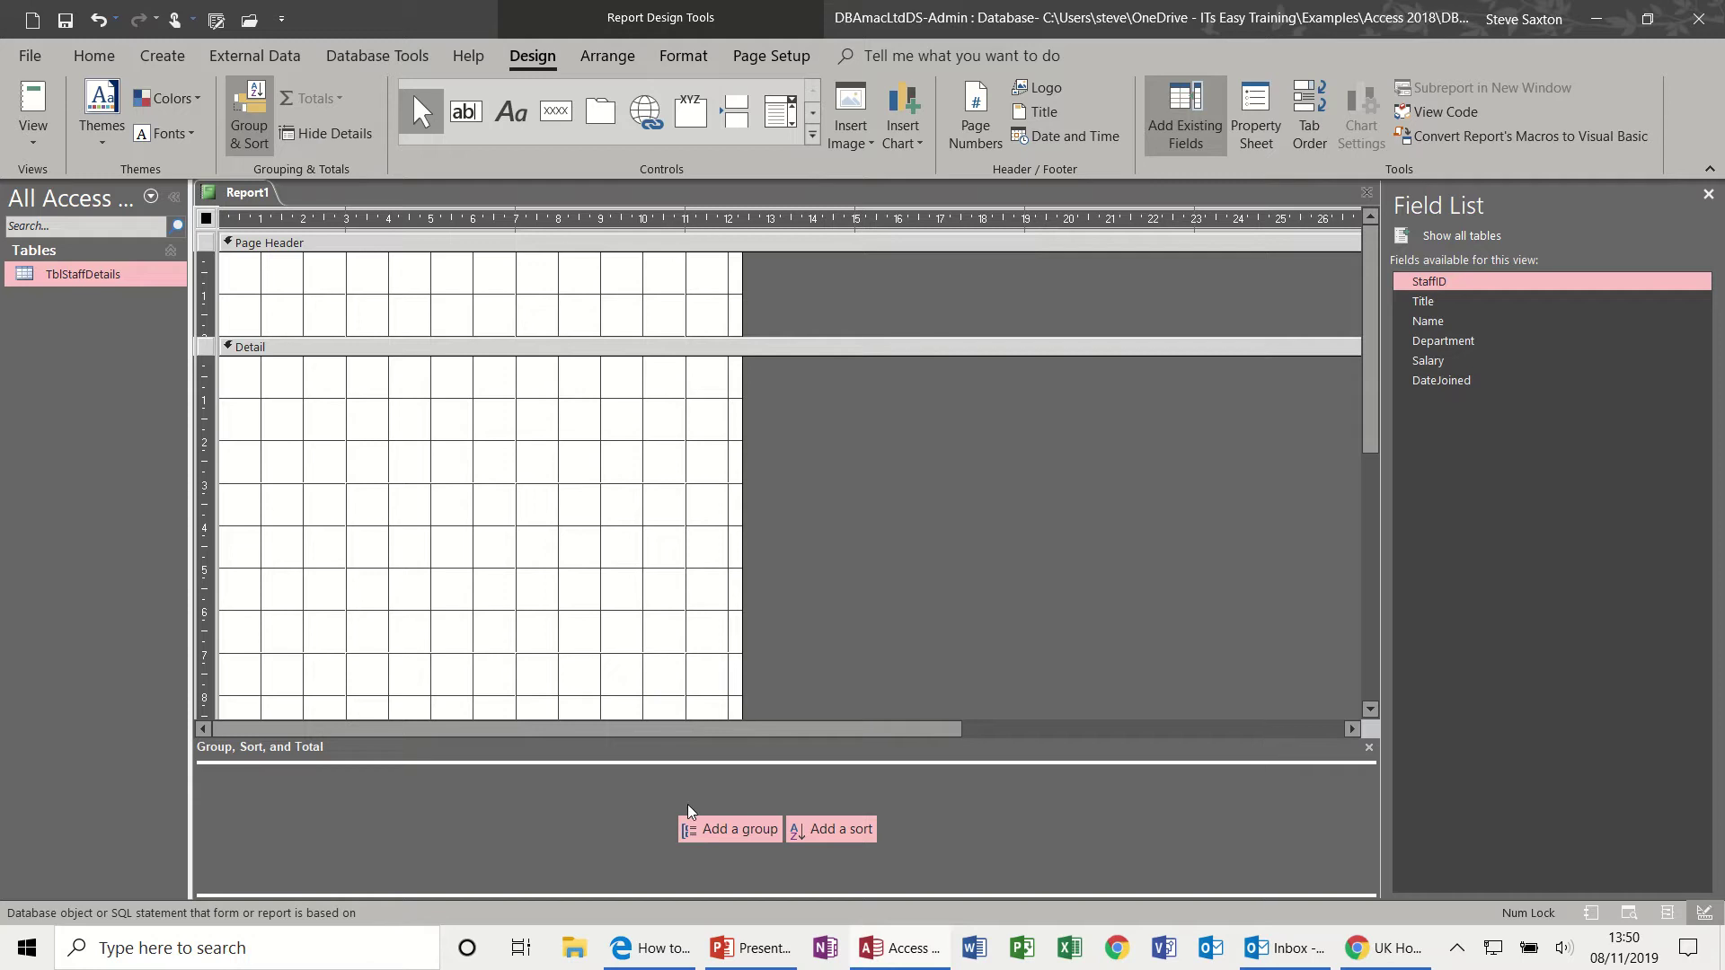
# Step: Add a Department group set 'with a footer section', then close the Group, Sort, and Total pane
pyautogui.click(710, 832)
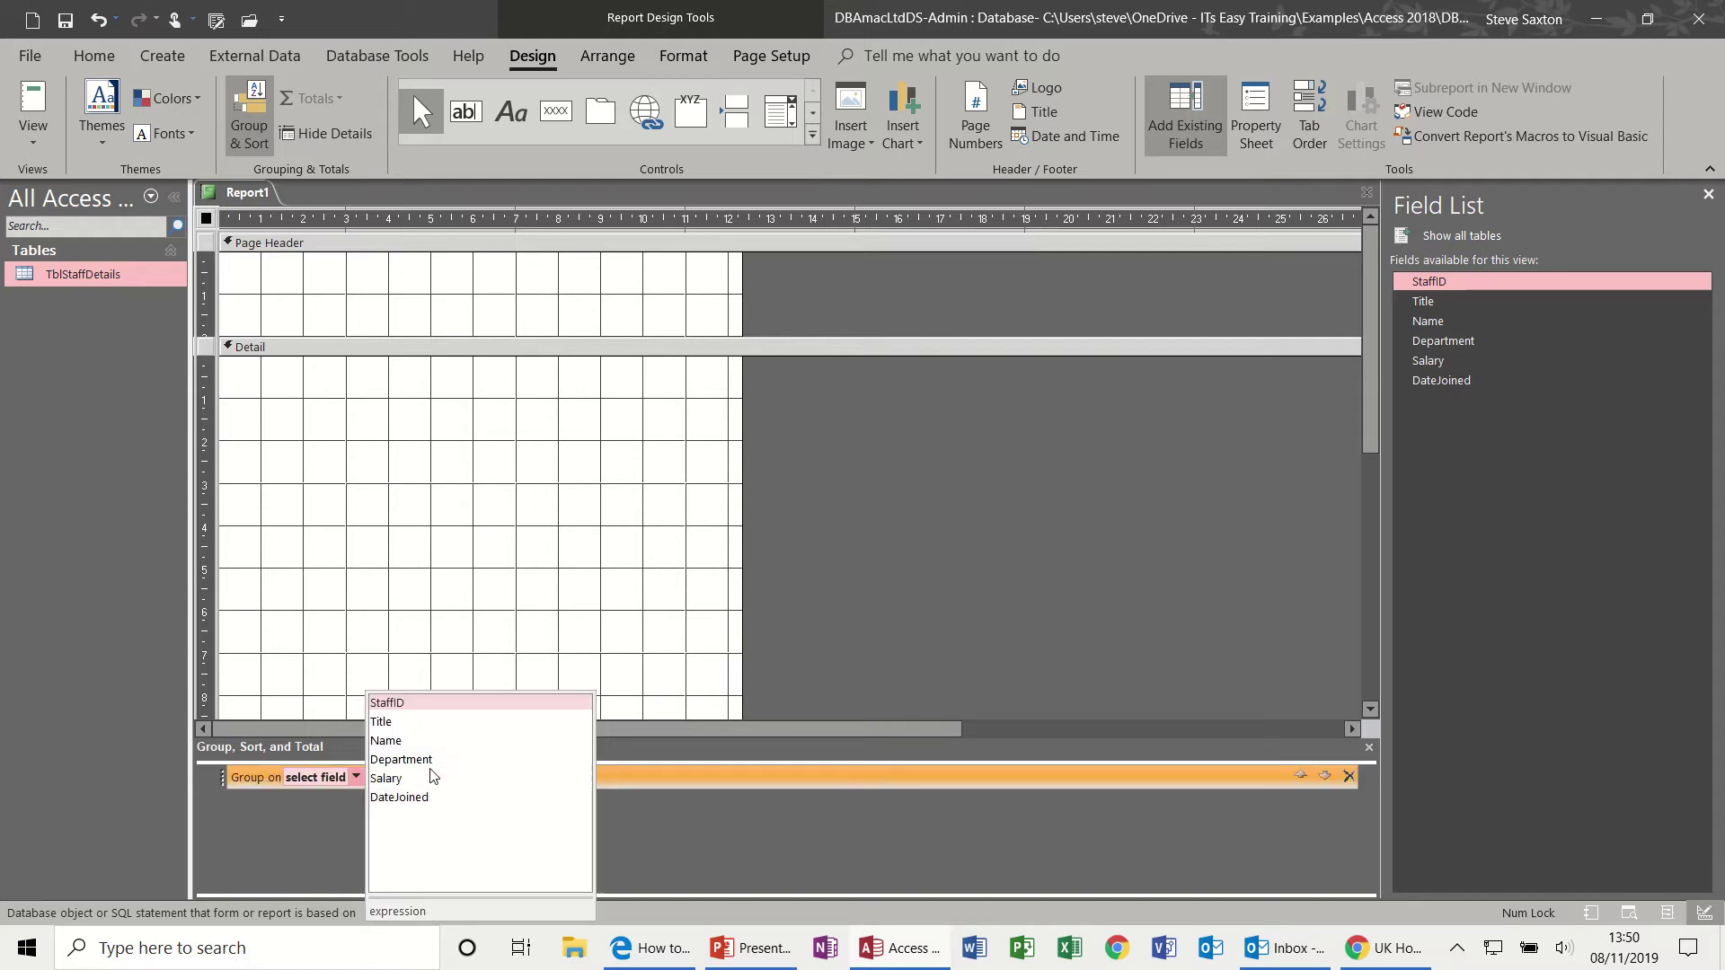
pyautogui.click(430, 763)
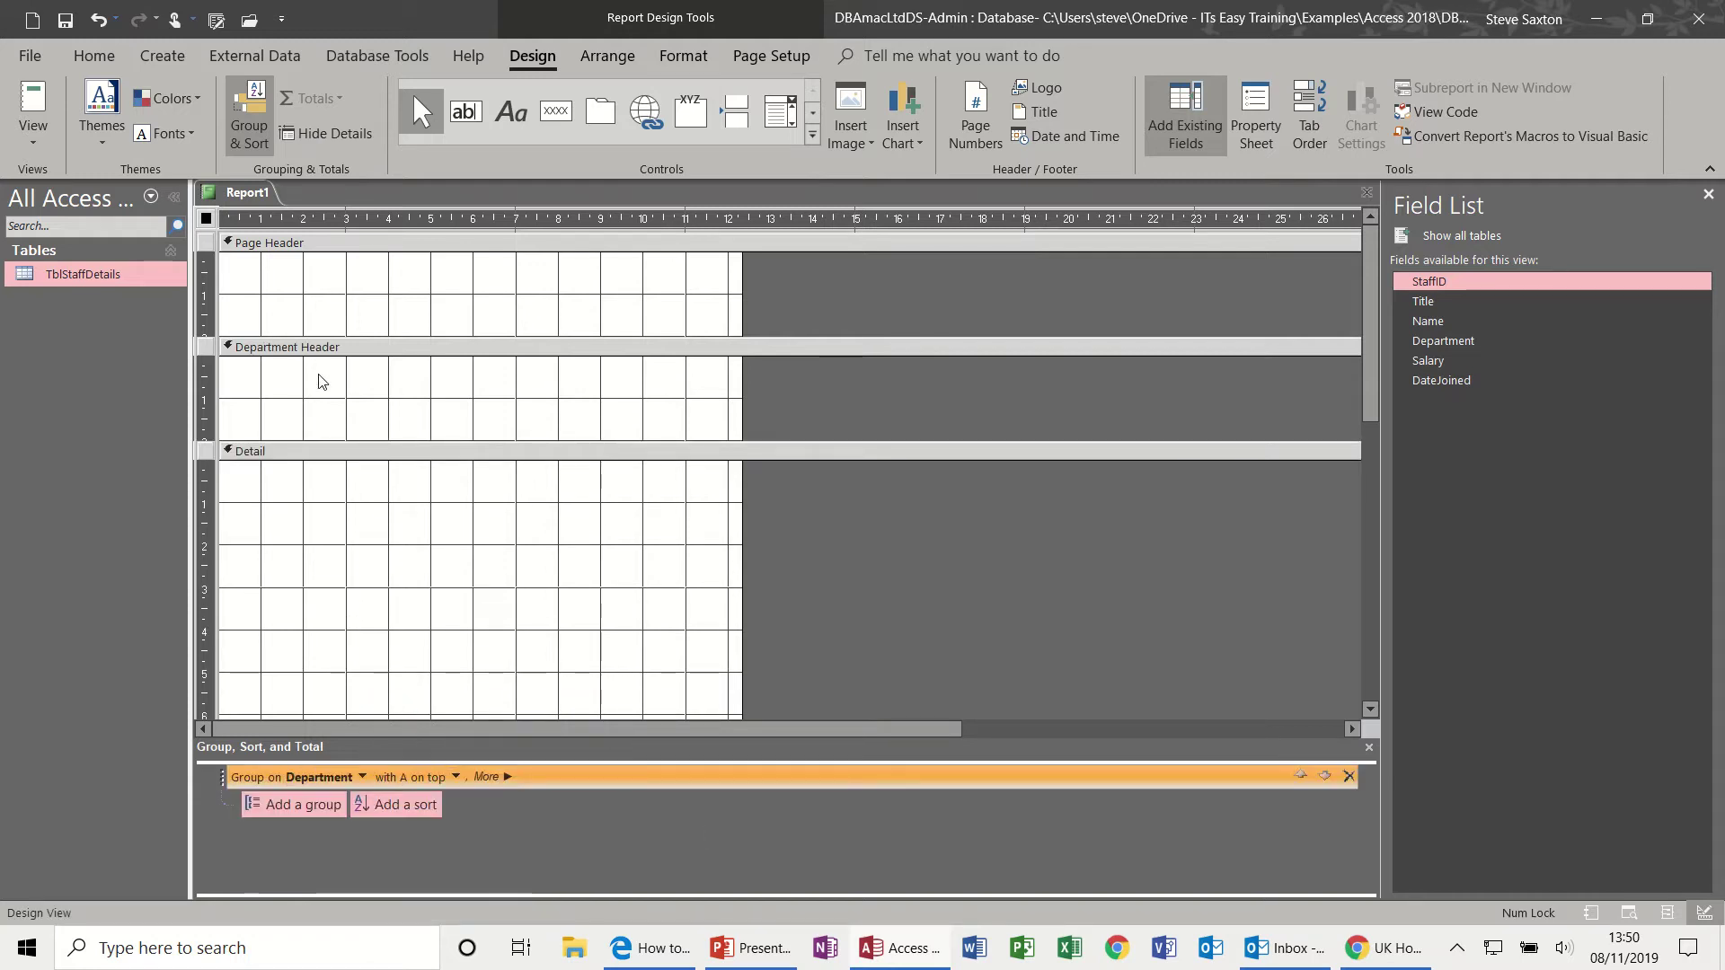
pyautogui.moveTo(1358, 323)
pyautogui.mouseDown()
pyautogui.moveTo(1364, 563)
pyautogui.moveTo(1376, 322)
pyautogui.mouseUp()
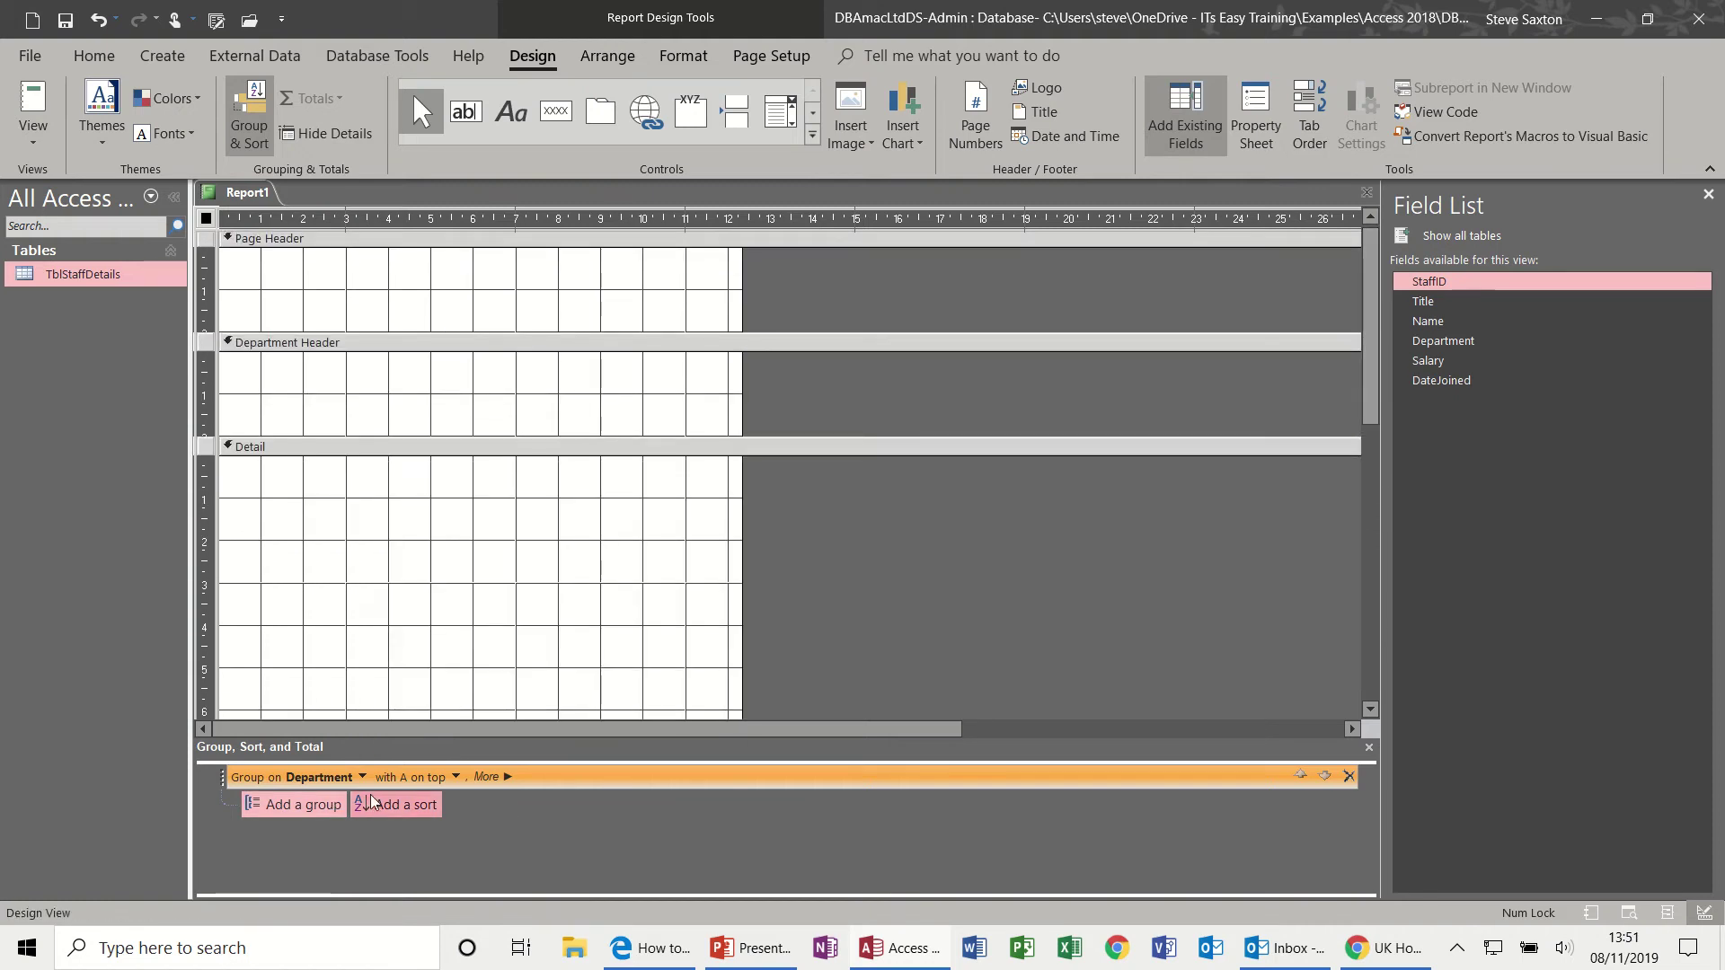
pyautogui.click(493, 778)
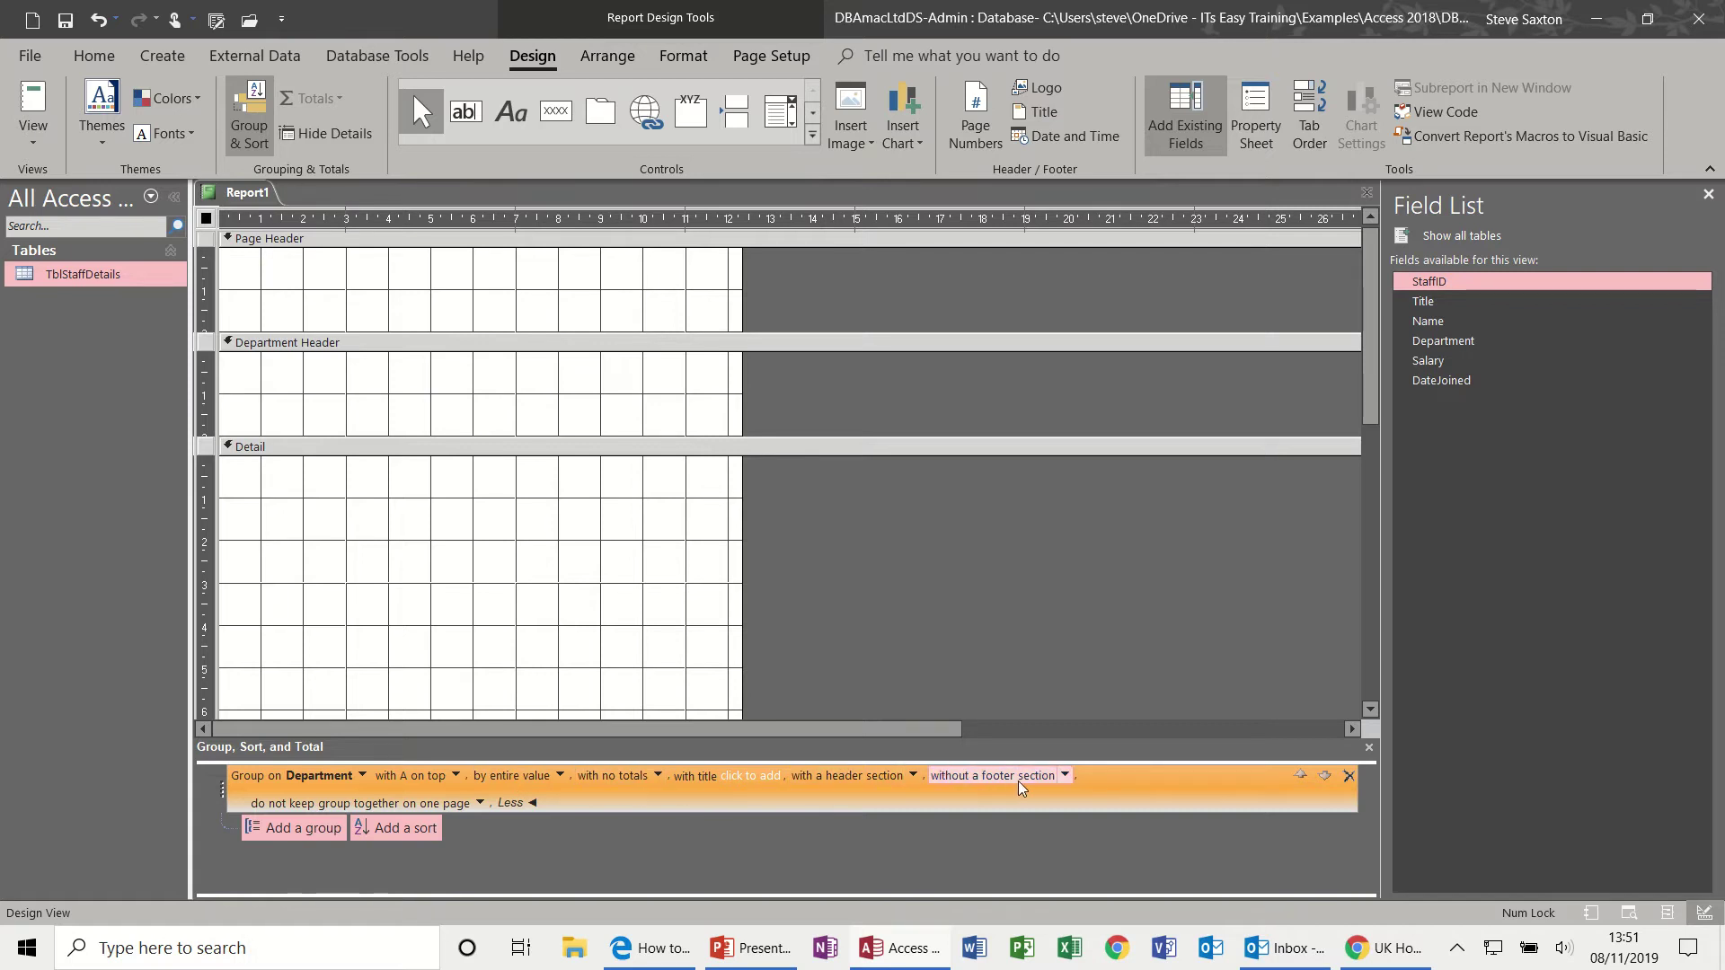
pyautogui.click(1065, 776)
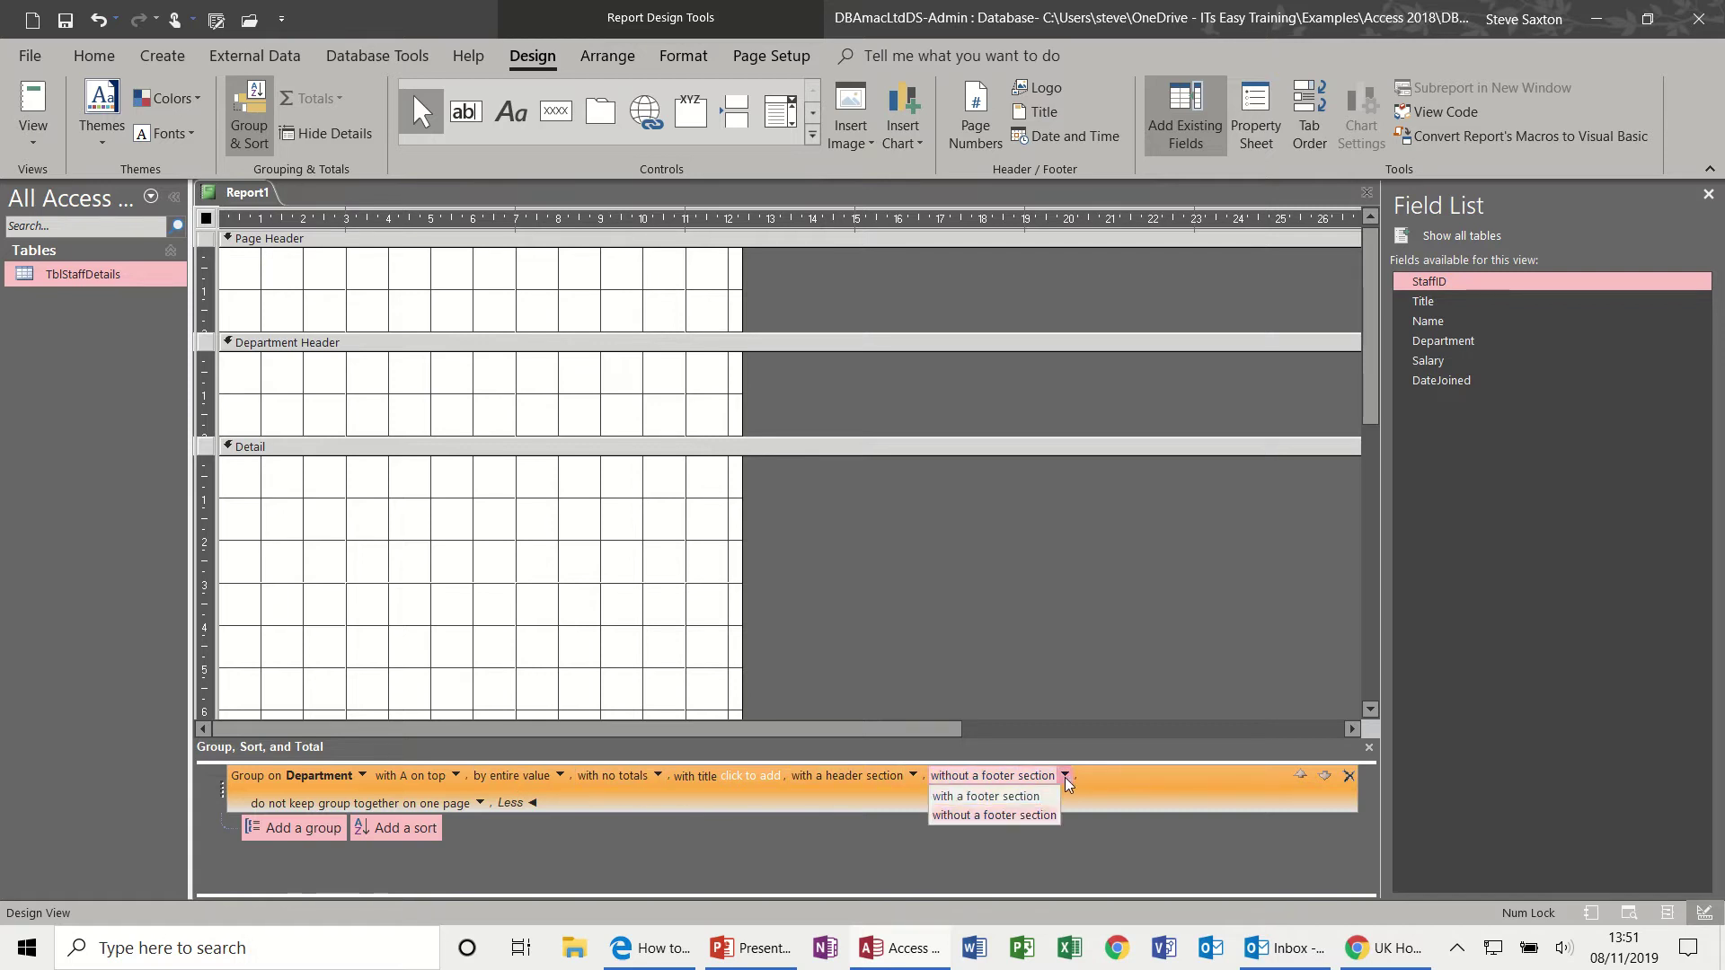
pyautogui.click(1042, 797)
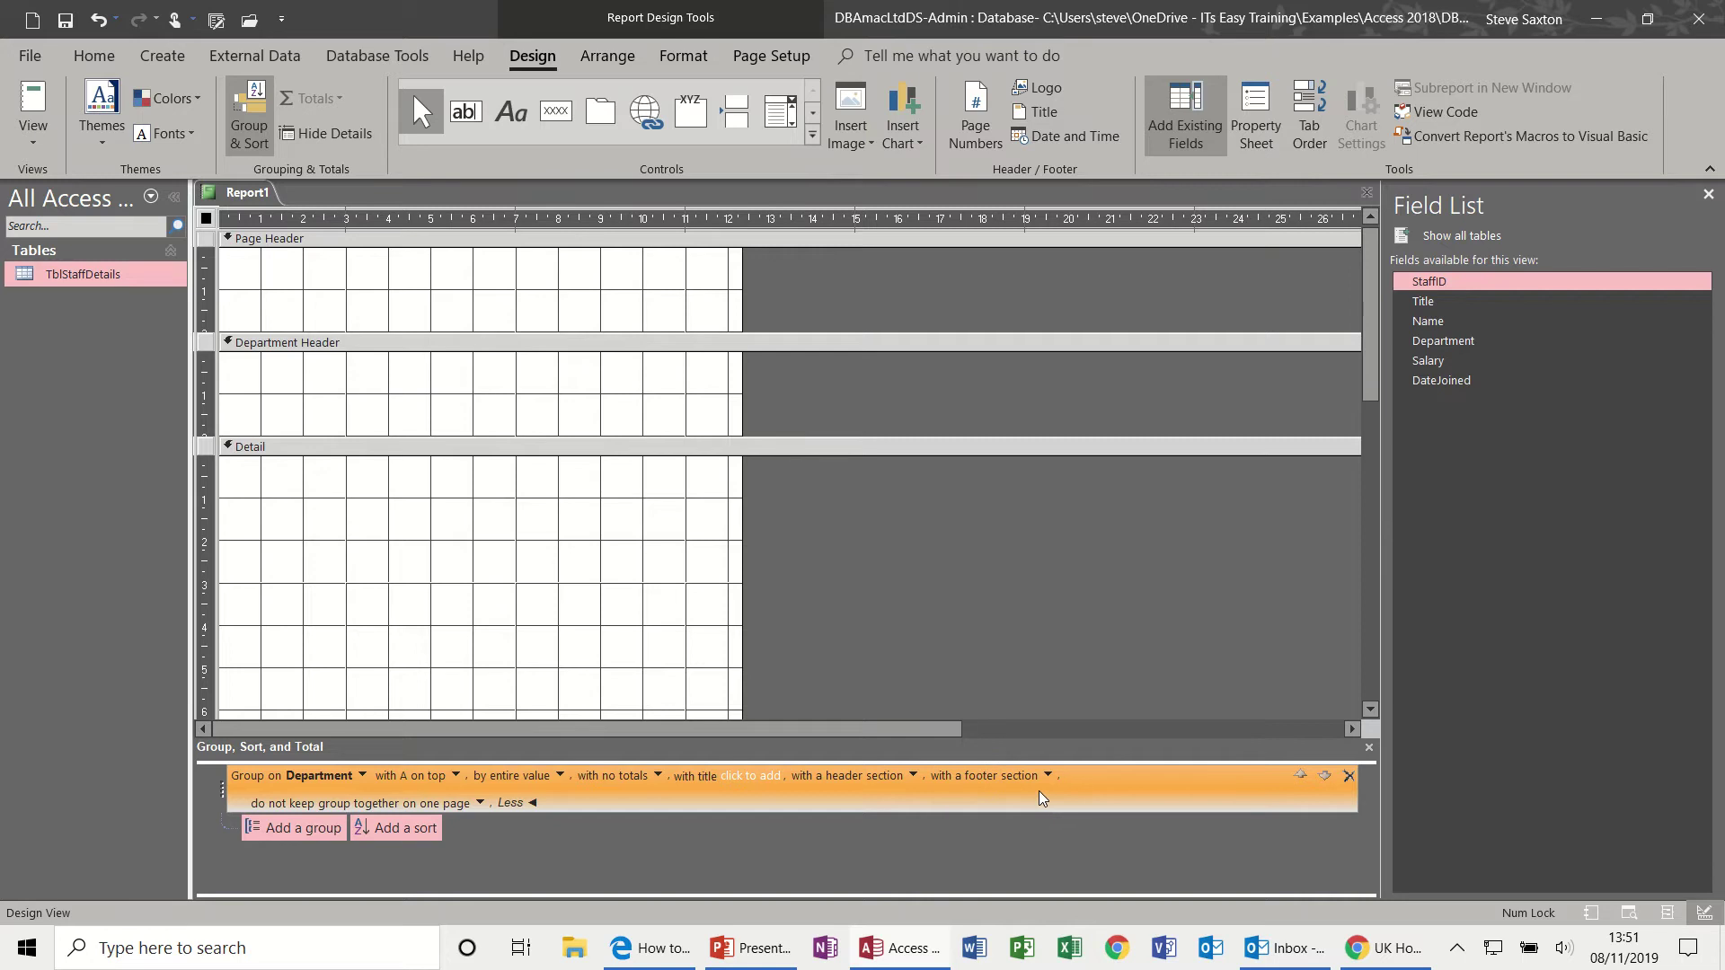
pyautogui.moveTo(1376, 286); pyautogui.dragTo(1373, 352)
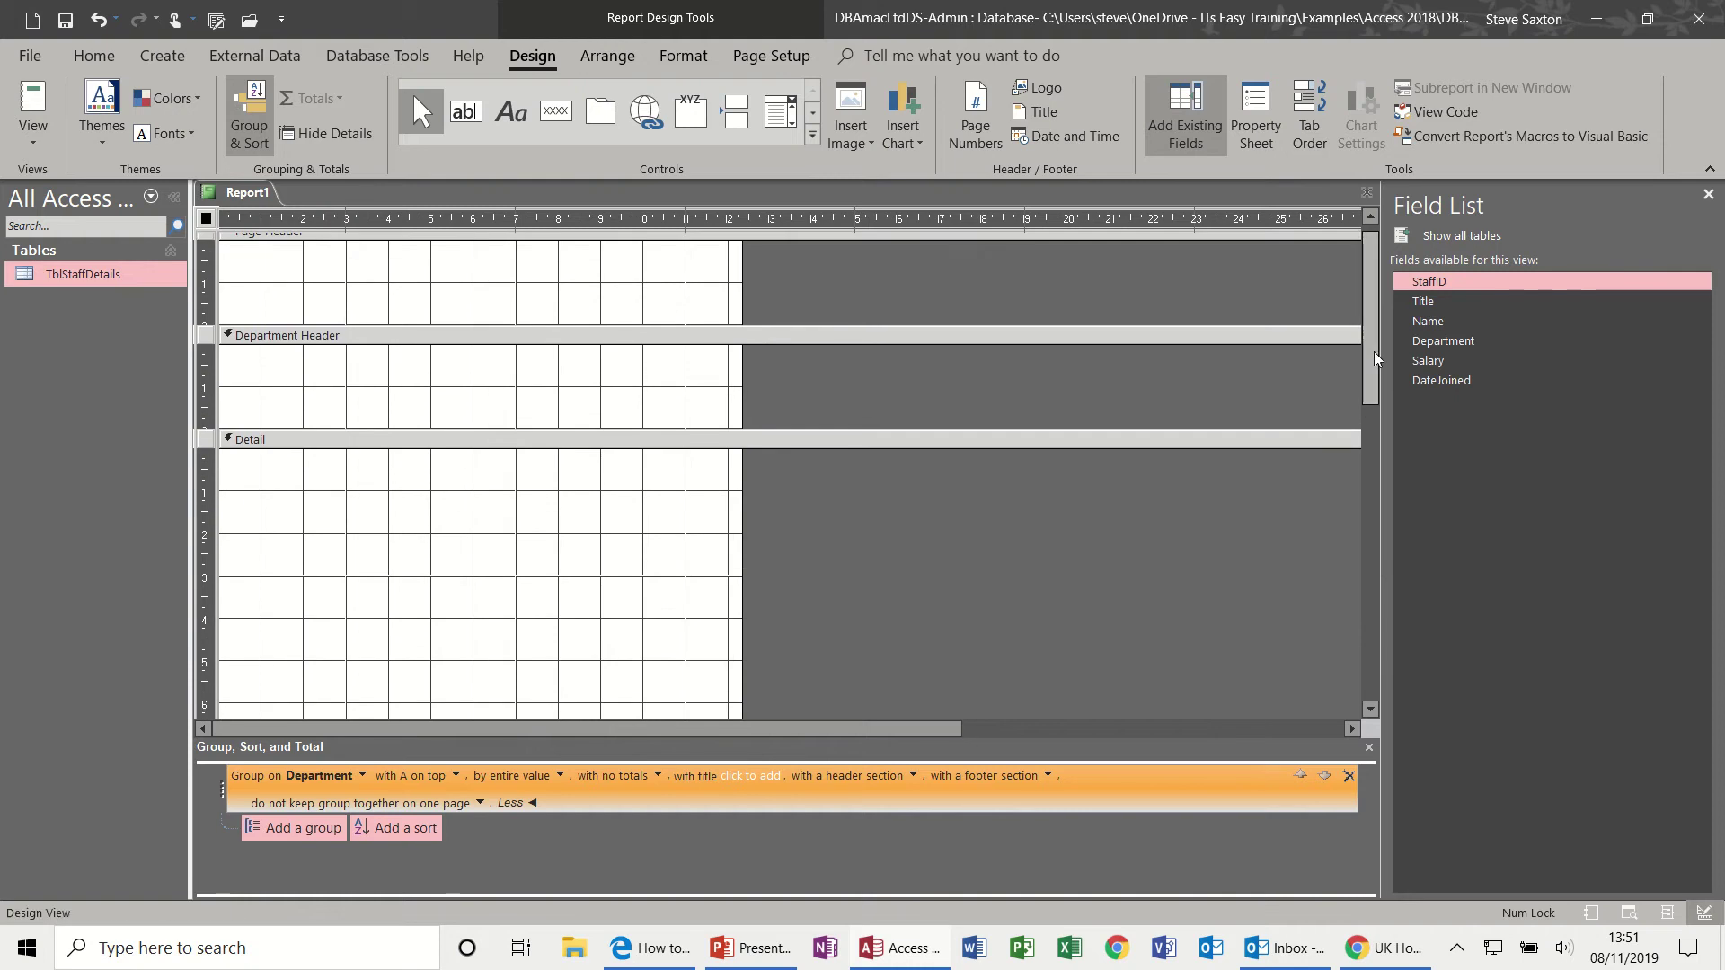
pyautogui.click(1368, 749)
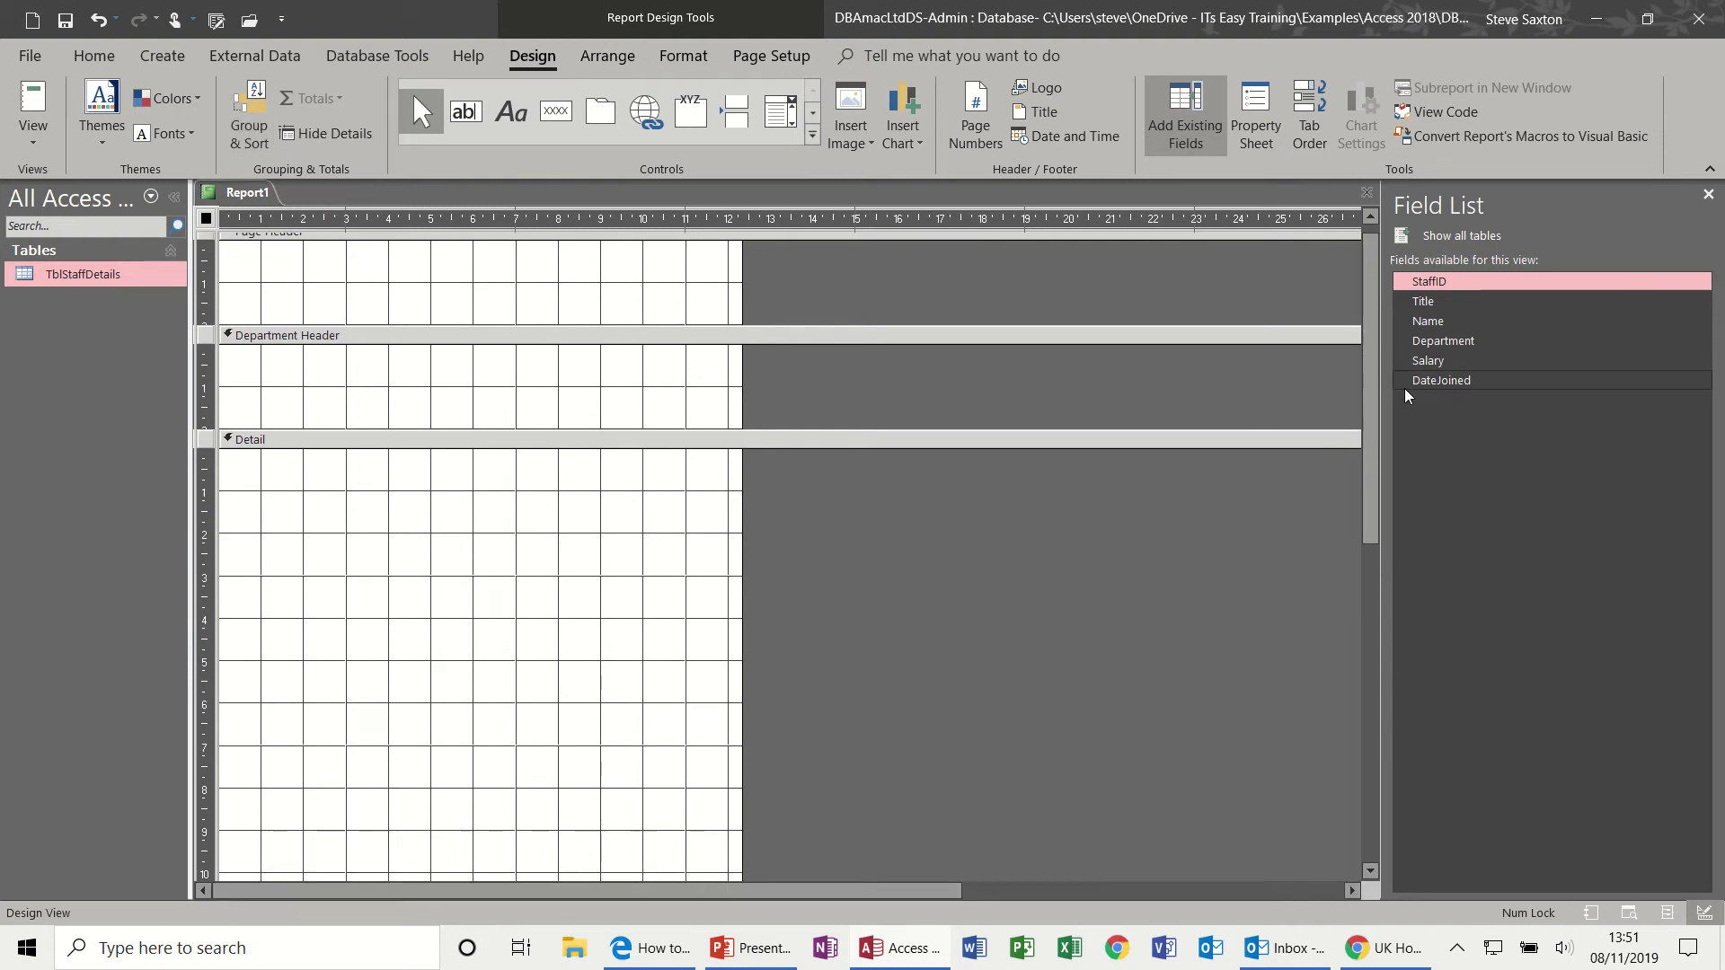
# Step: Place the Department field at the left of the Department Header without its label
pyautogui.moveTo(1465, 343); pyautogui.dragTo(310, 354)
pyautogui.click(253, 364)
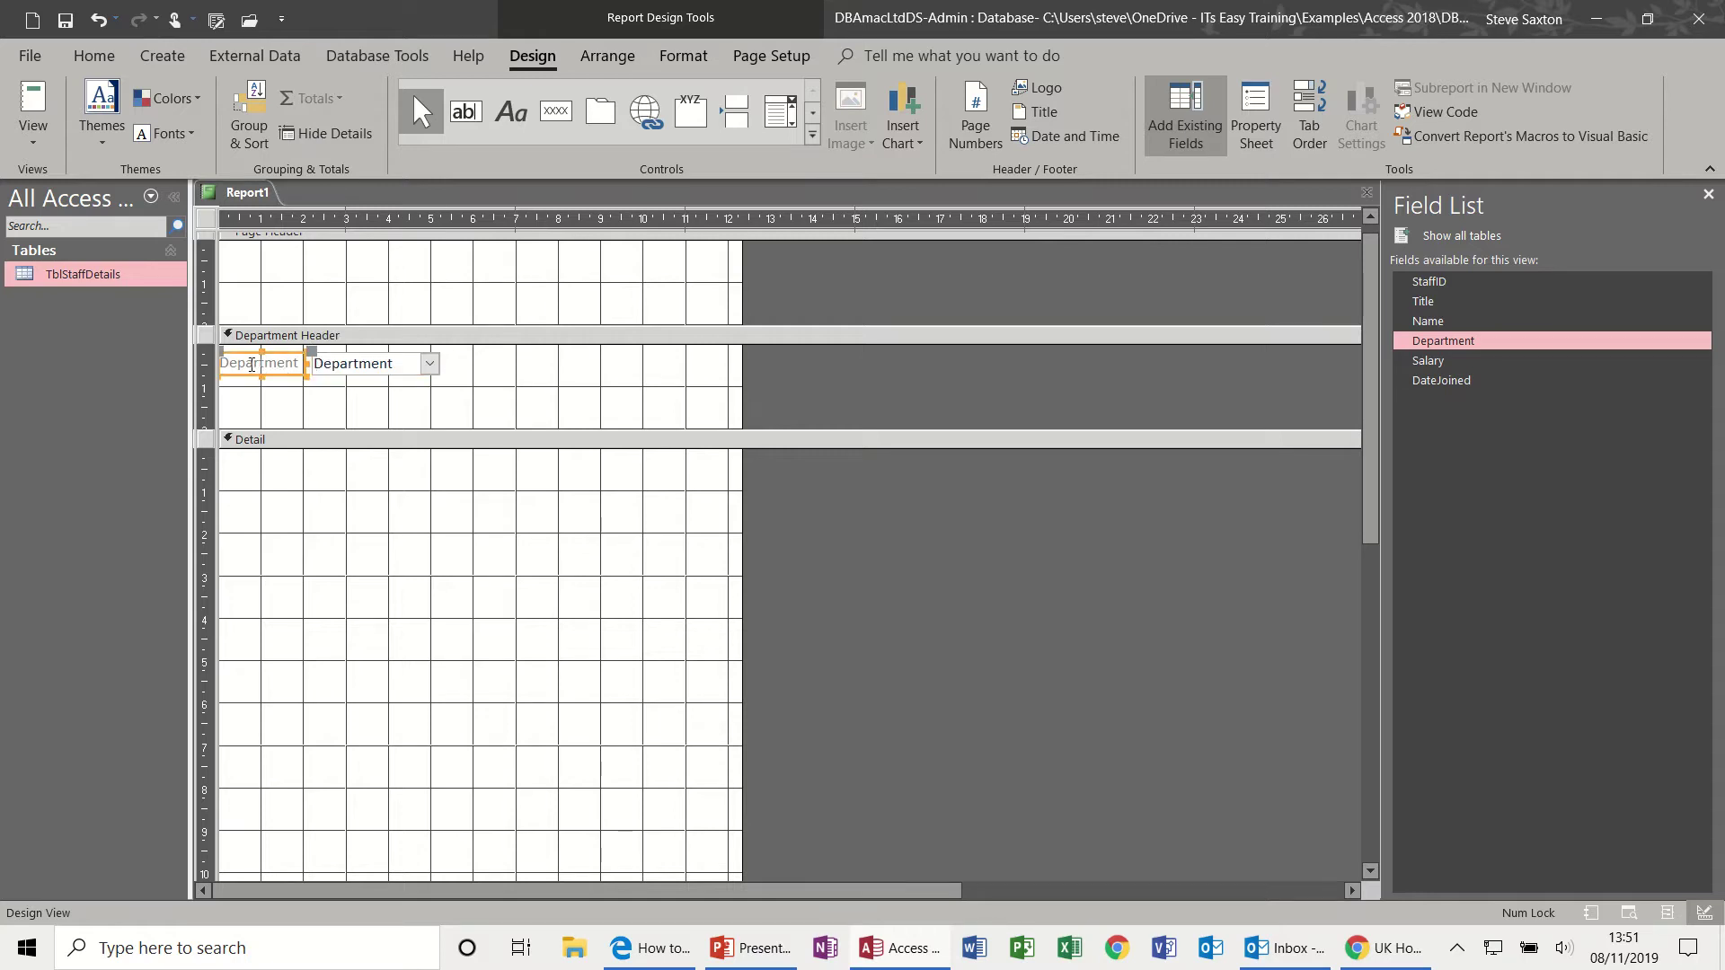
pyautogui.press('Delete')
pyautogui.moveTo(320, 374); pyautogui.dragTo(233, 368)
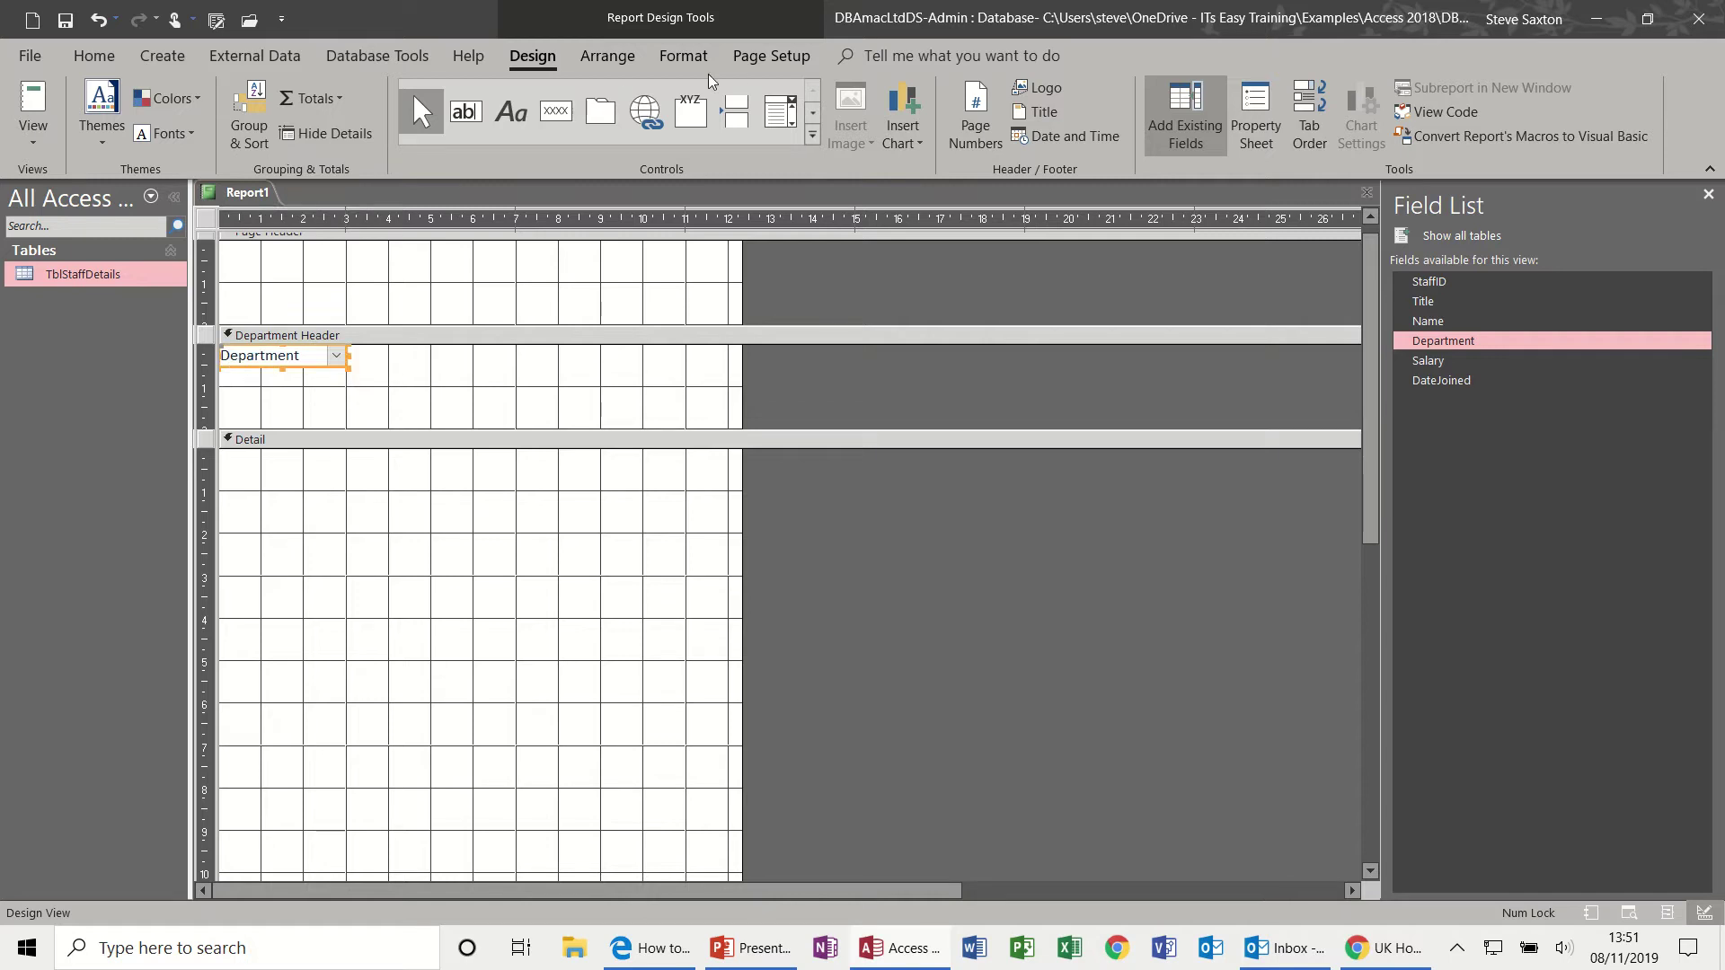
# Step: Make the Department text bold and red, preview it in Report View, then return to Design View
pyautogui.click(683, 56)
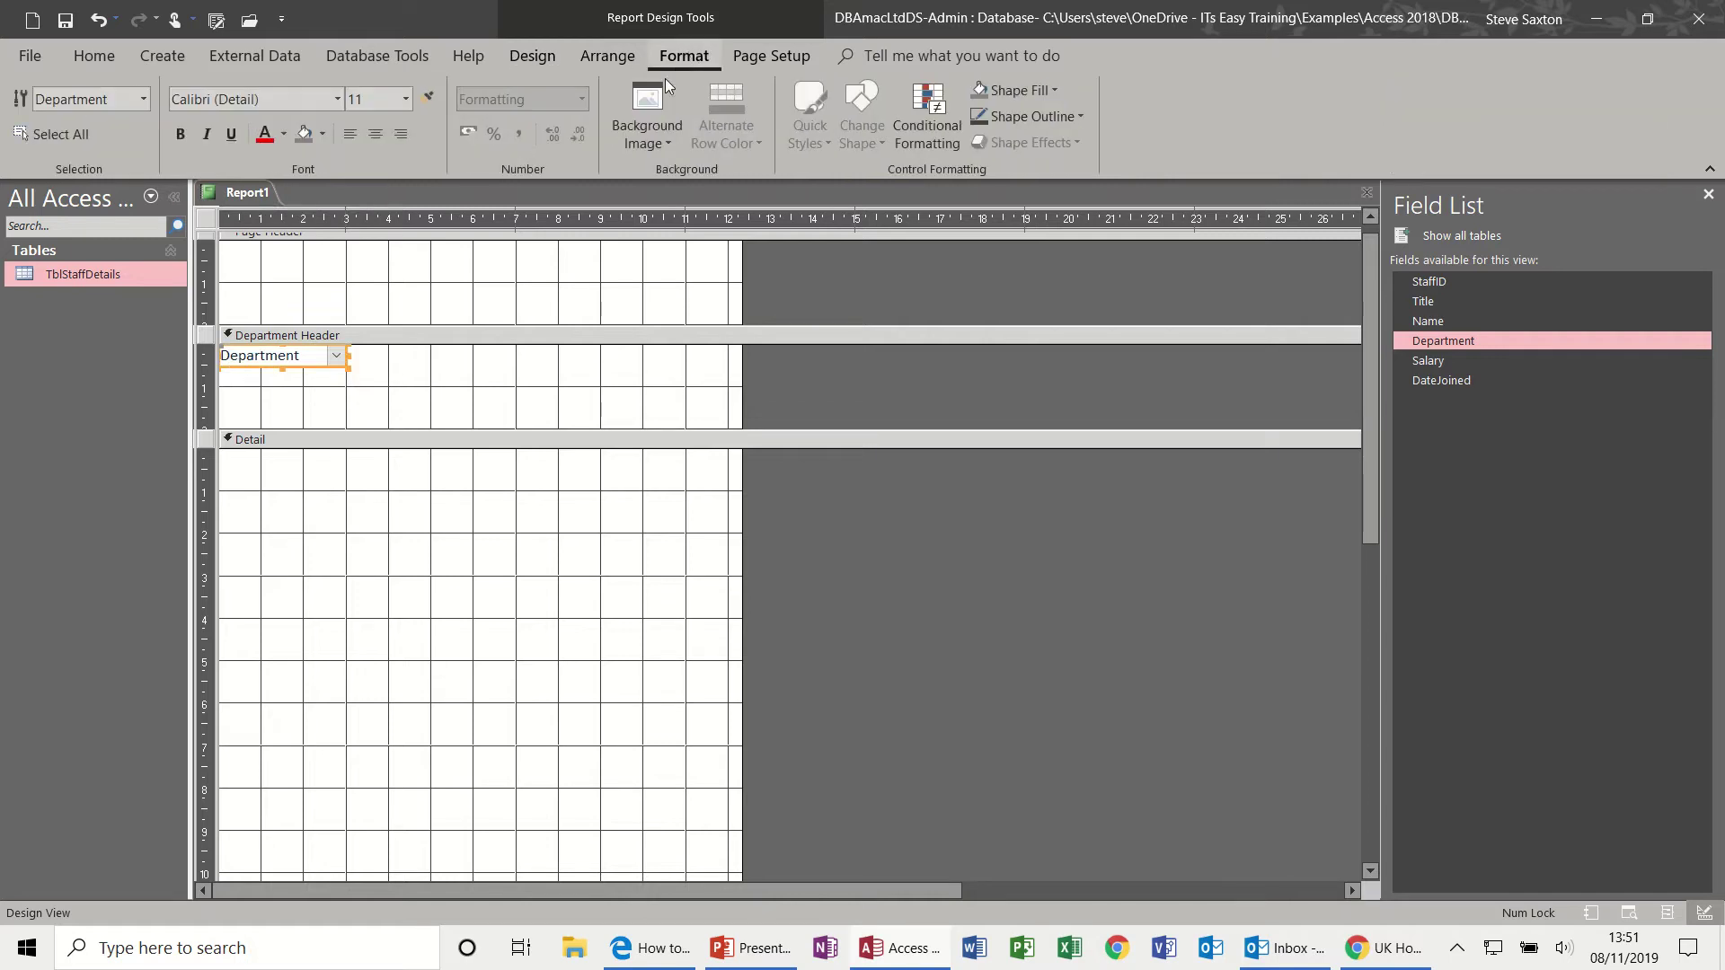
pyautogui.click(183, 133)
pyautogui.click(265, 133)
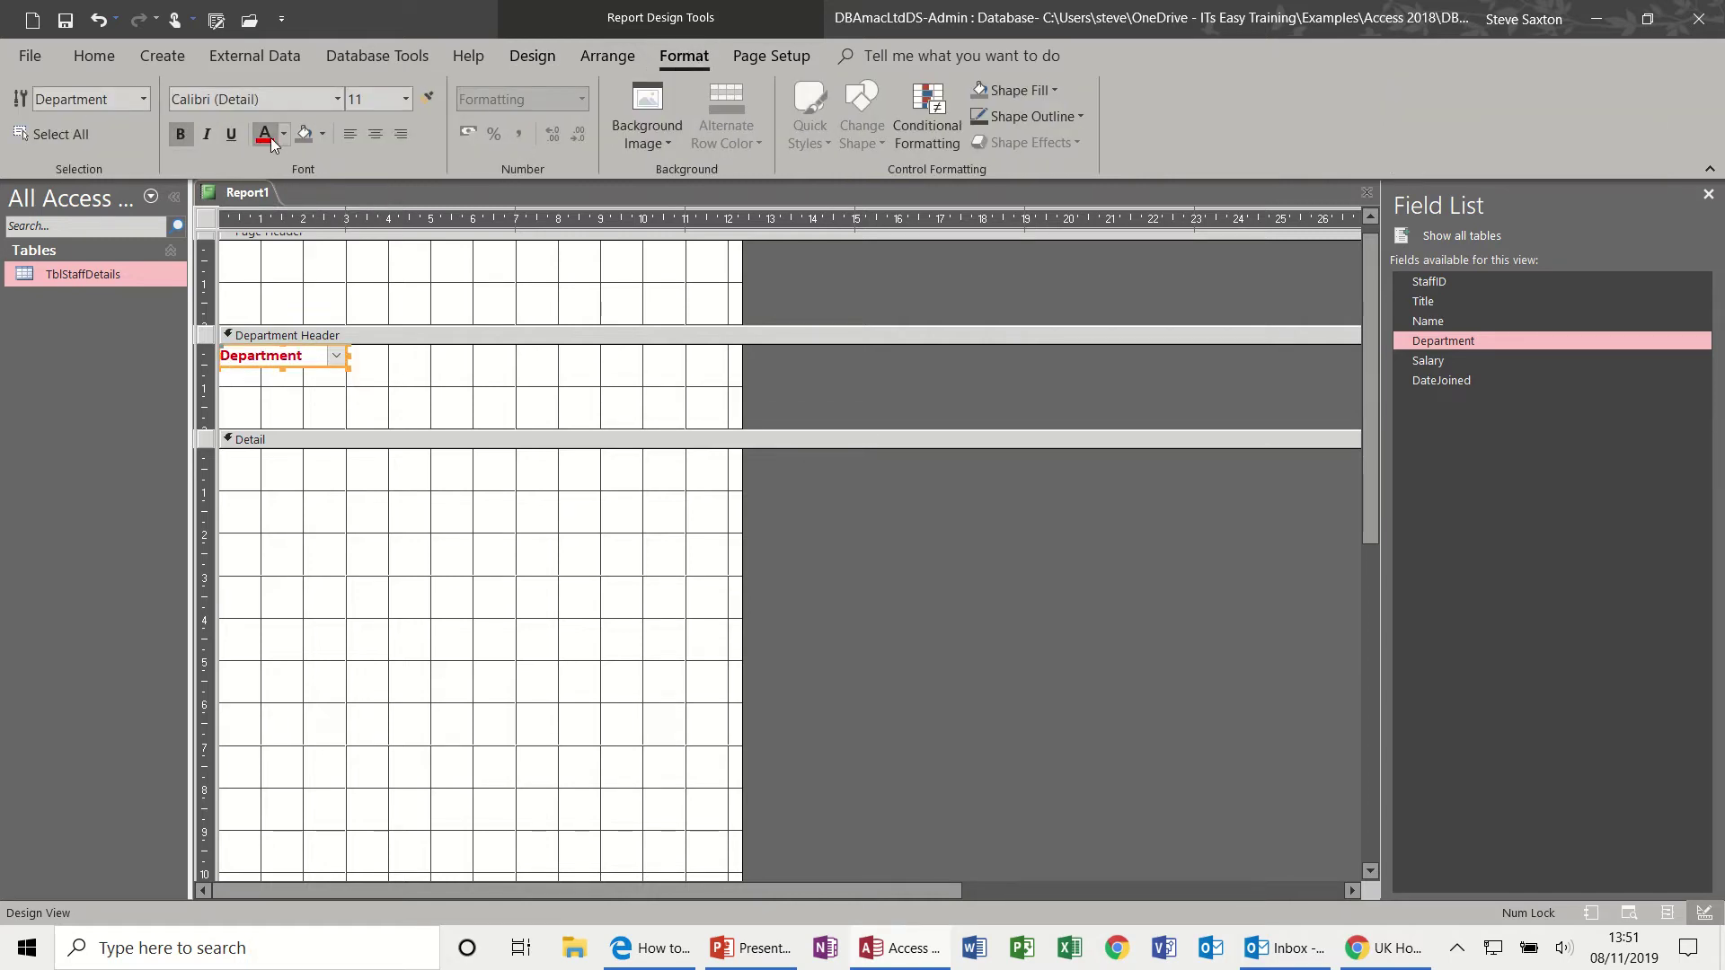
pyautogui.click(94, 56)
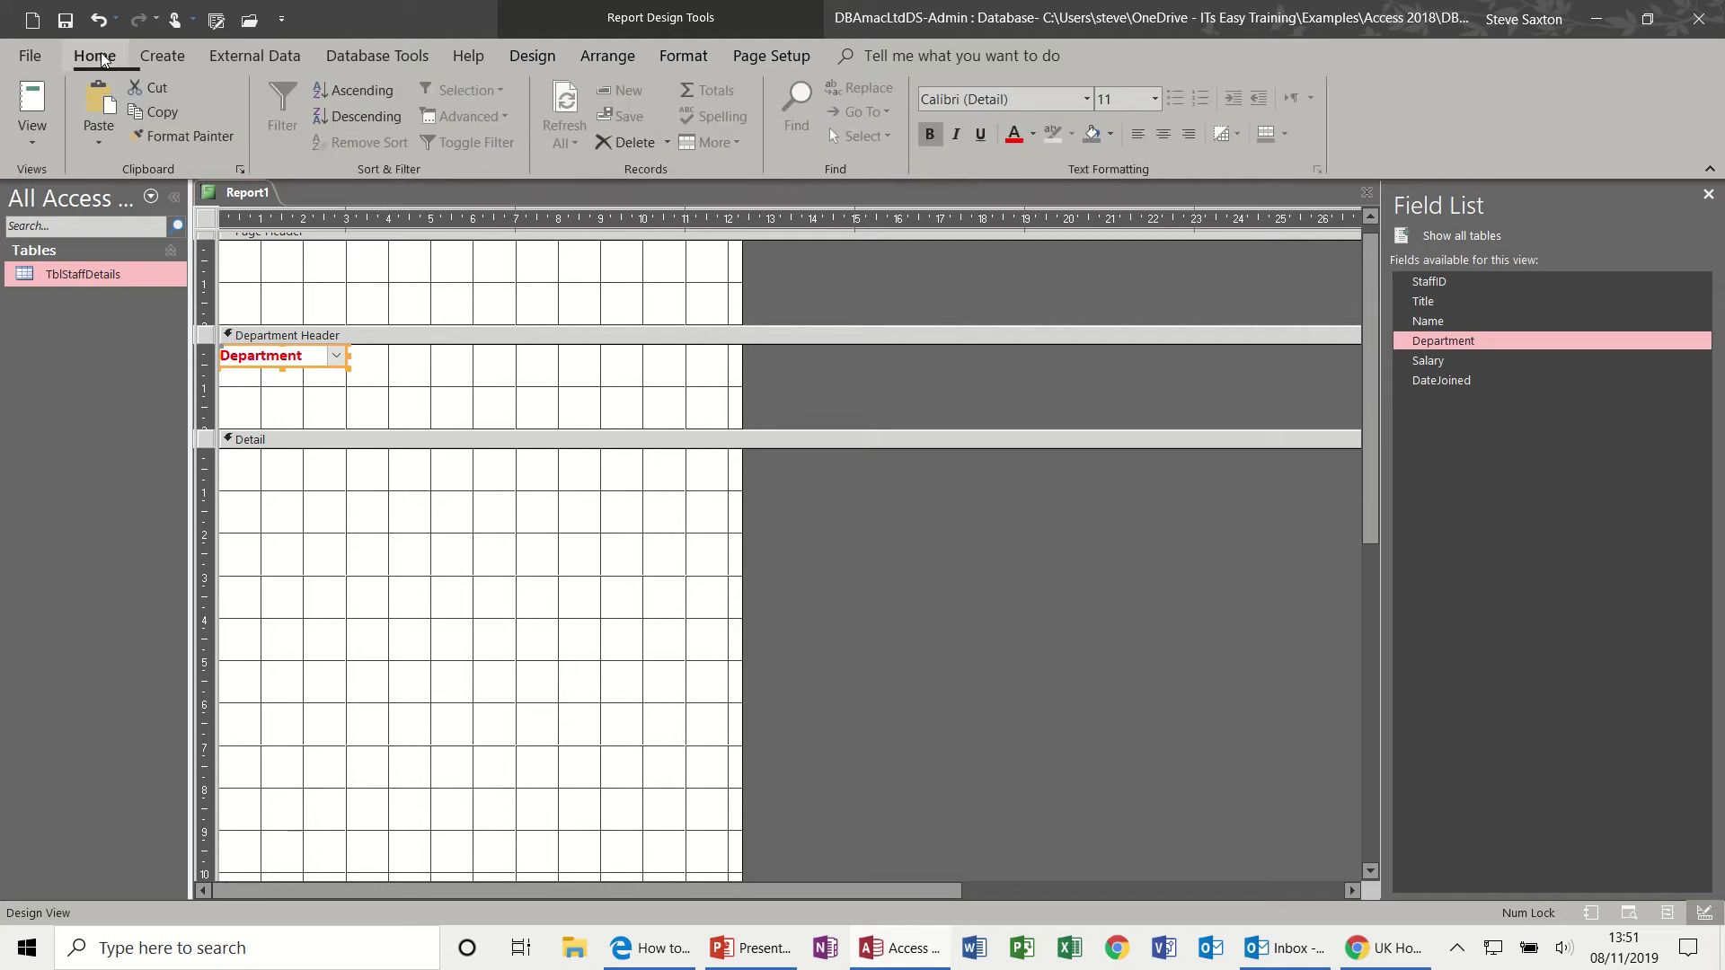
pyautogui.click(33, 101)
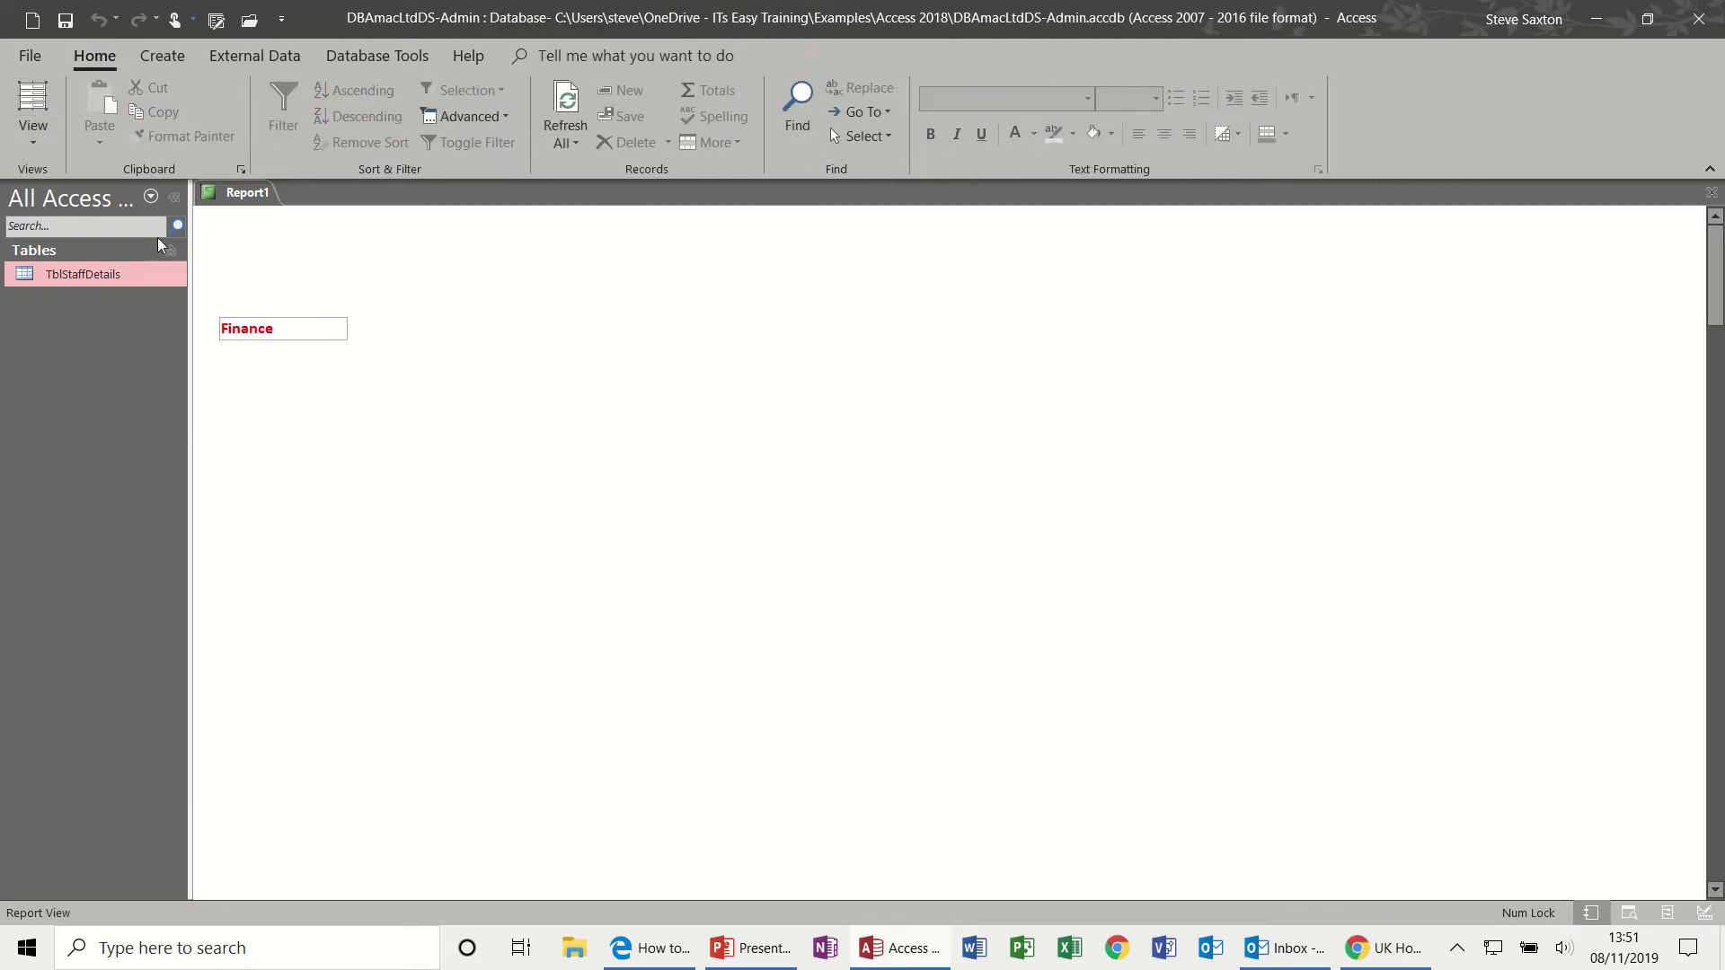
pyautogui.click(31, 144)
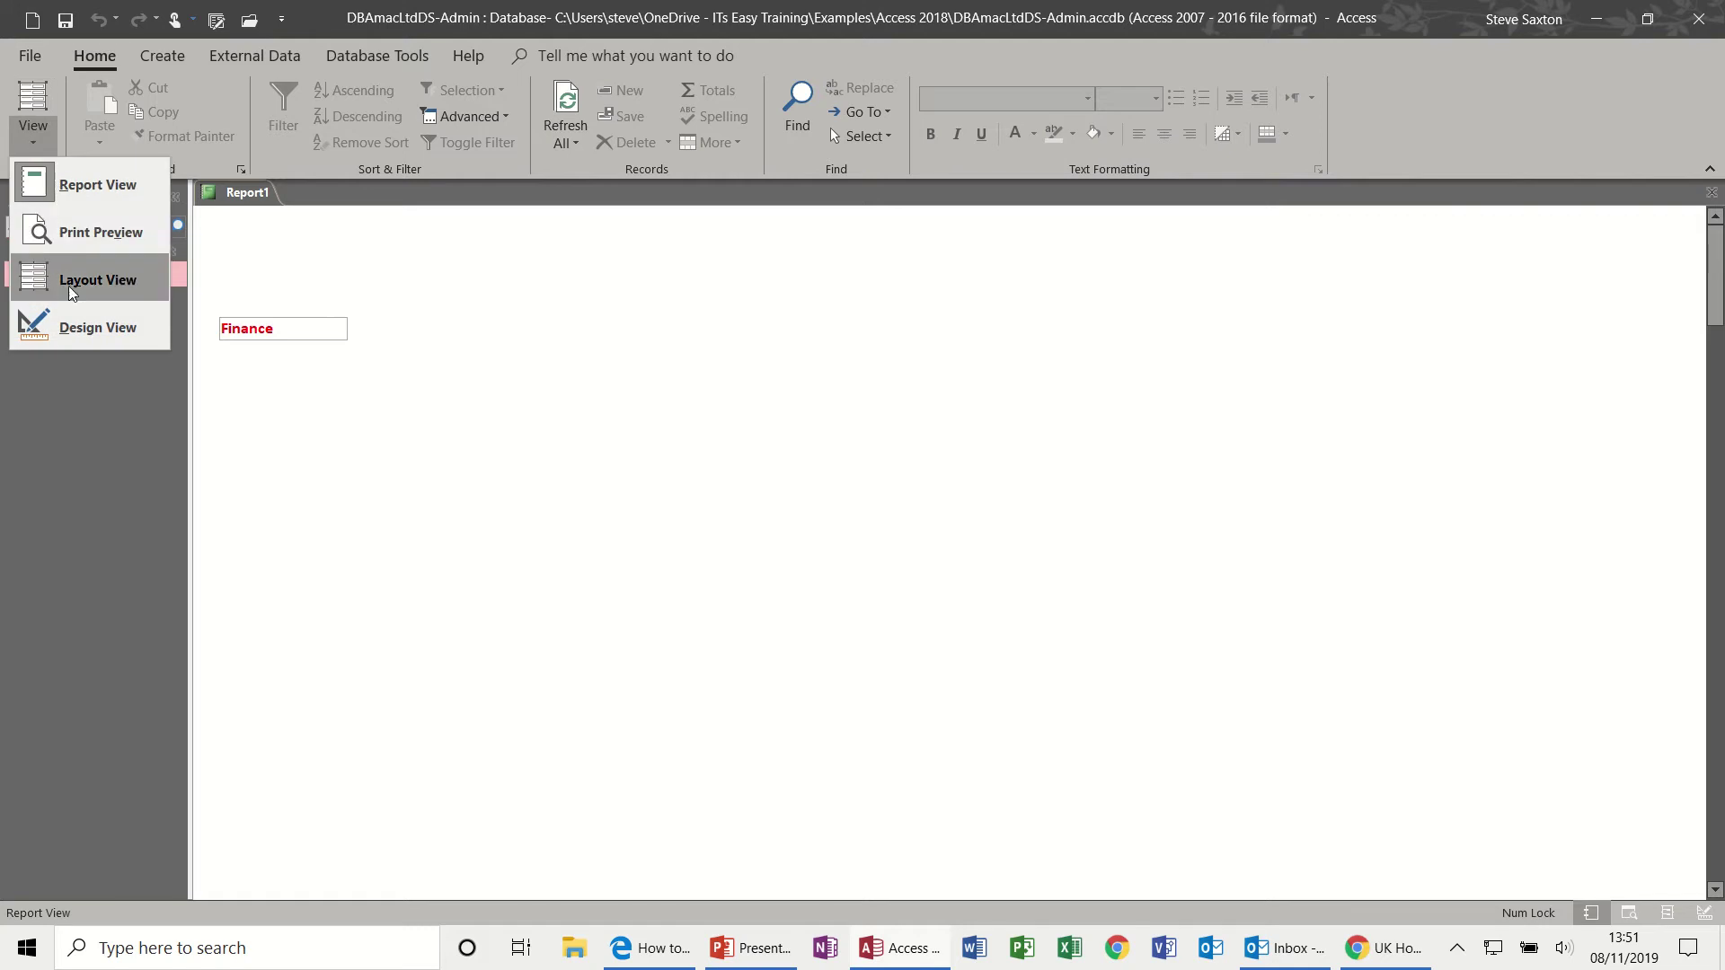
pyautogui.click(72, 324)
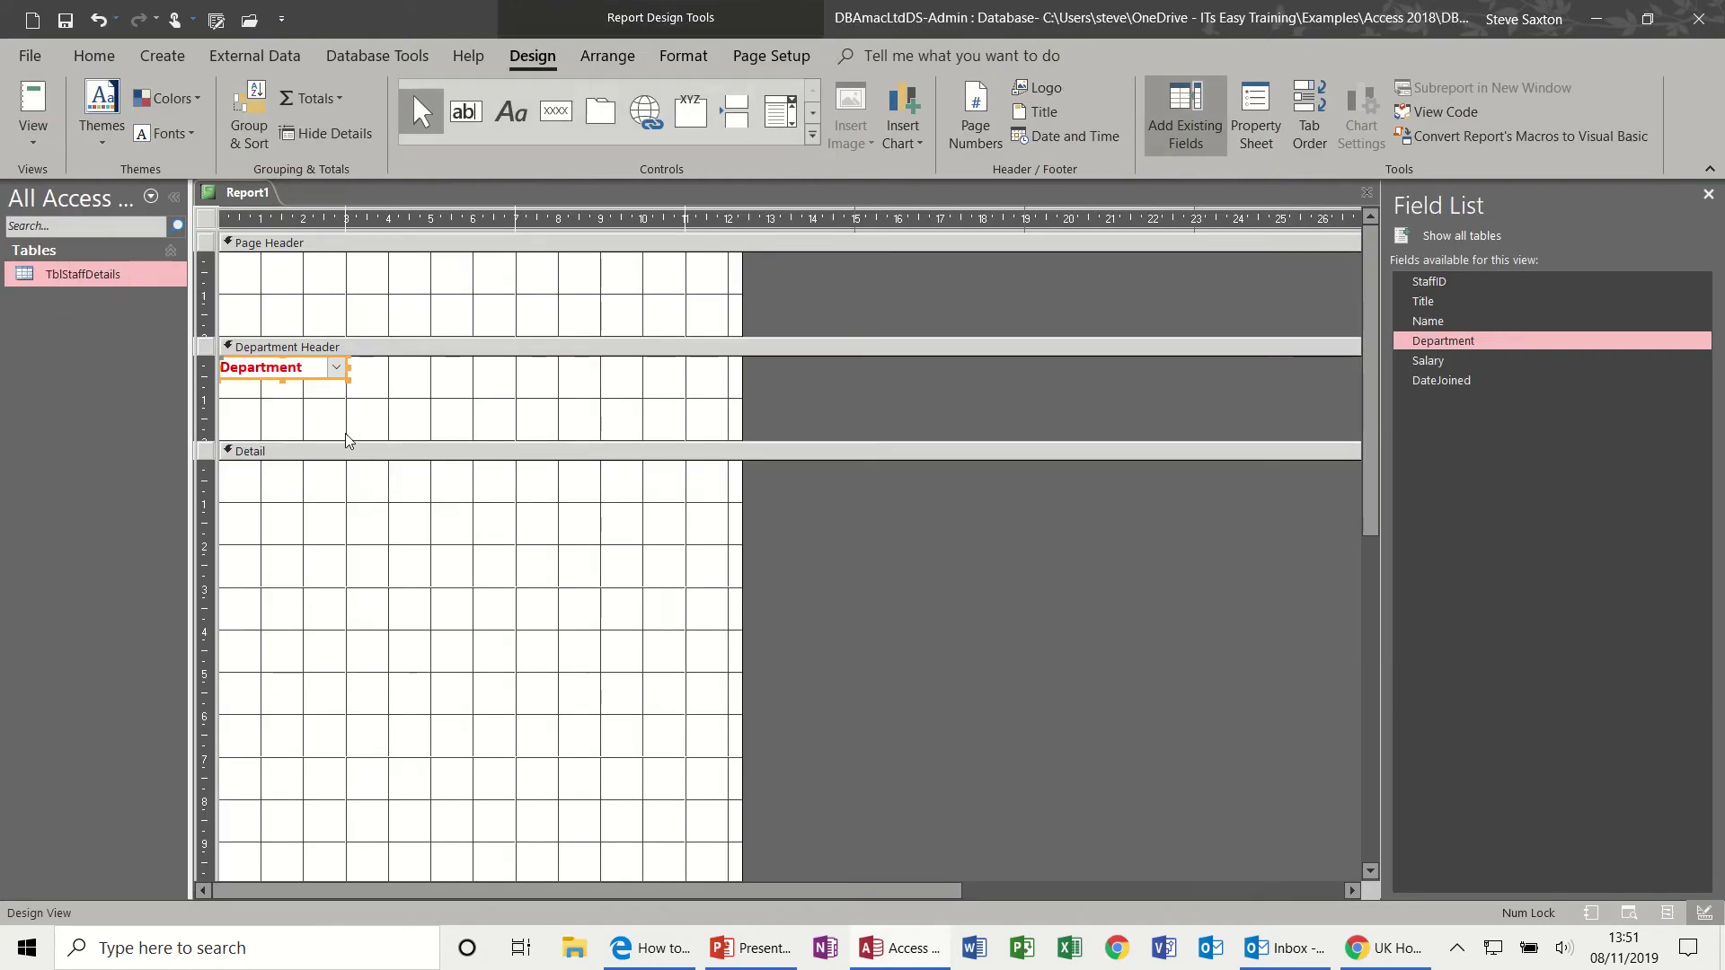
# Step: Shrink the Department Header and add the Title field, without label, at Detail's left edge
pyautogui.moveTo(346, 438); pyautogui.dragTo(347, 389)
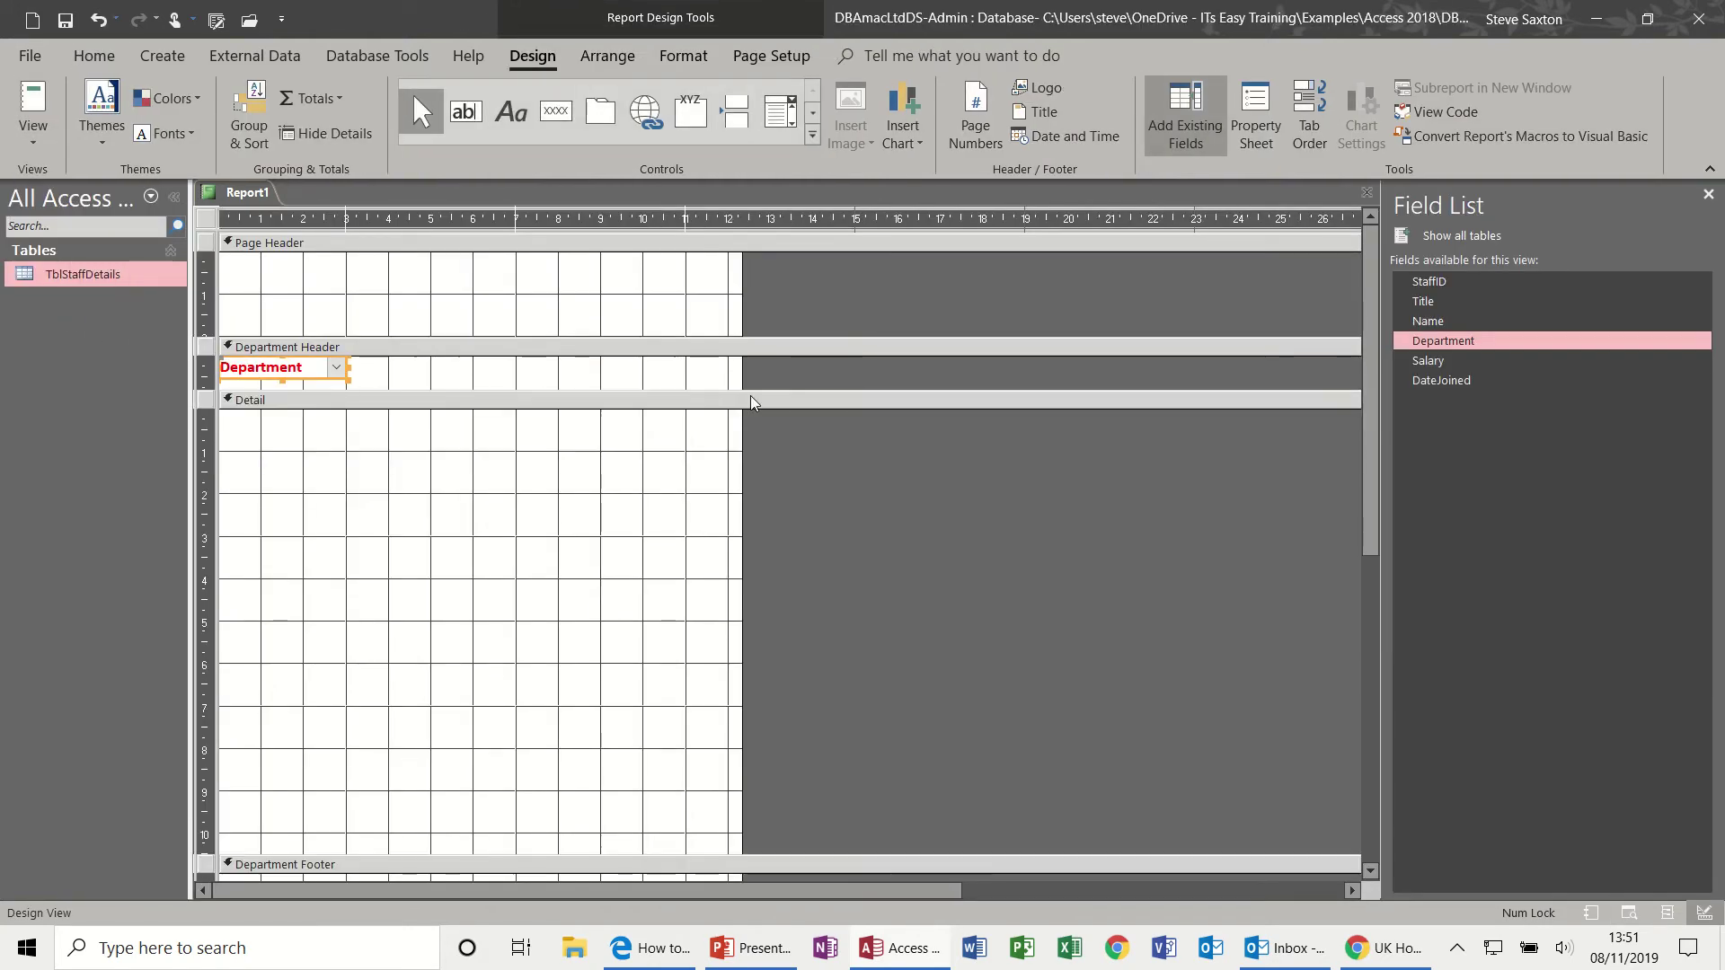
pyautogui.click(1446, 320)
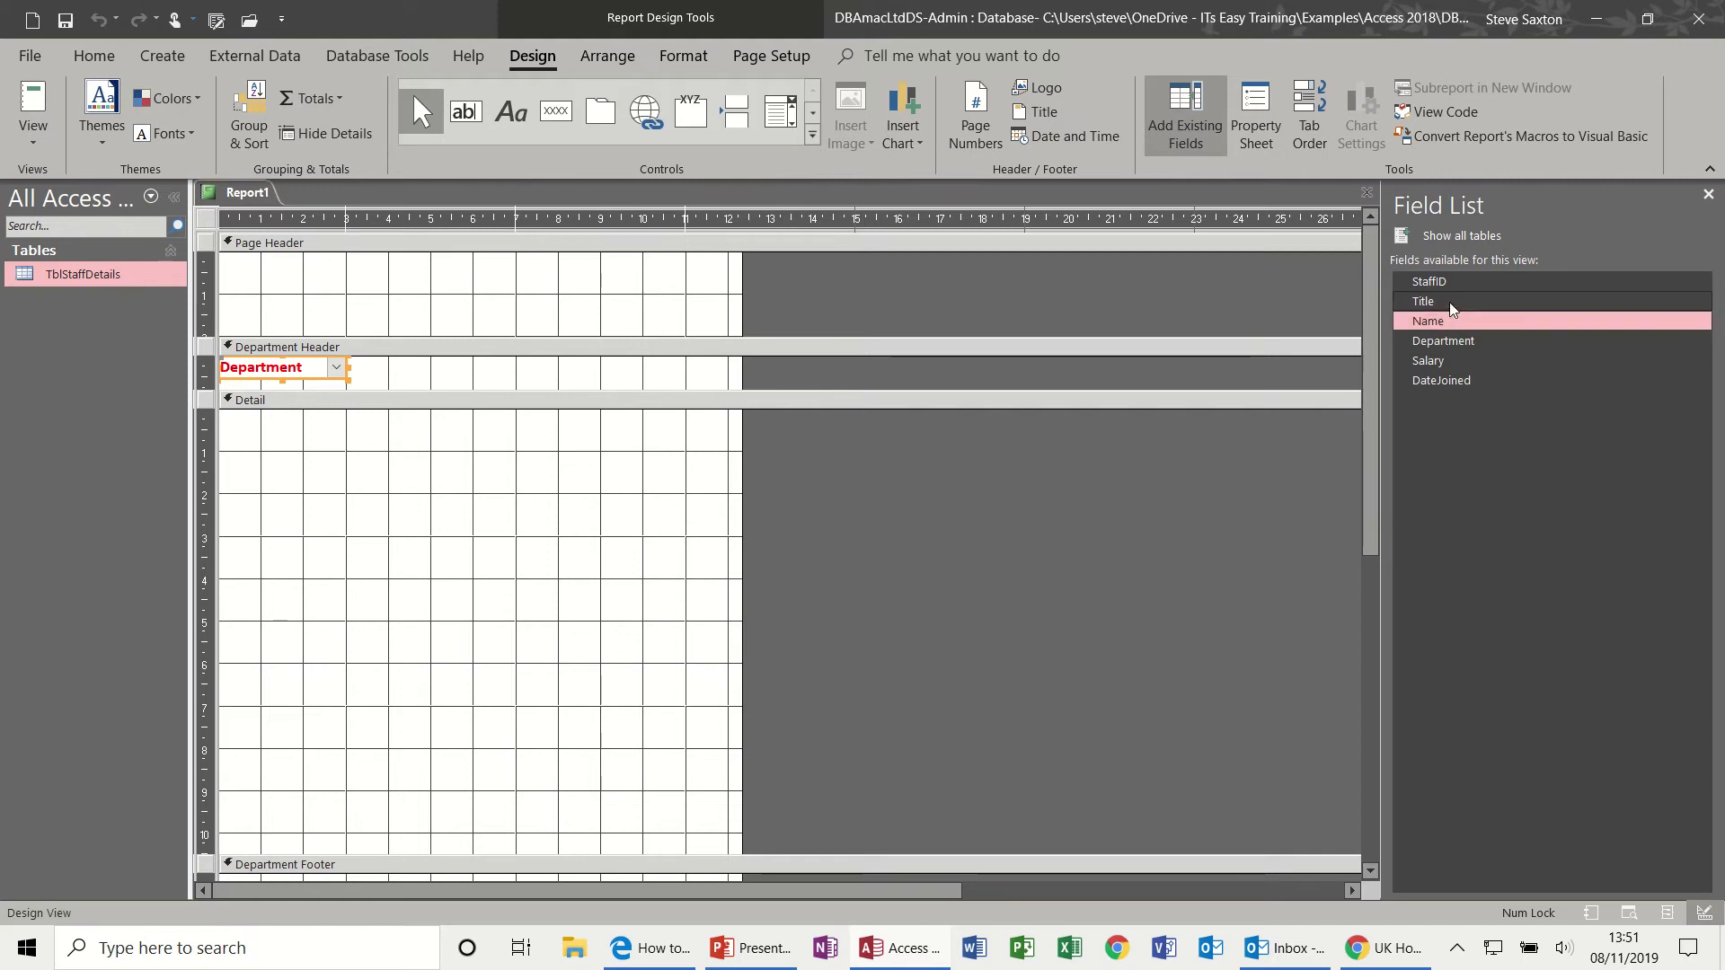
pyautogui.moveTo(1448, 300); pyautogui.dragTo(353, 431)
pyautogui.click(246, 440)
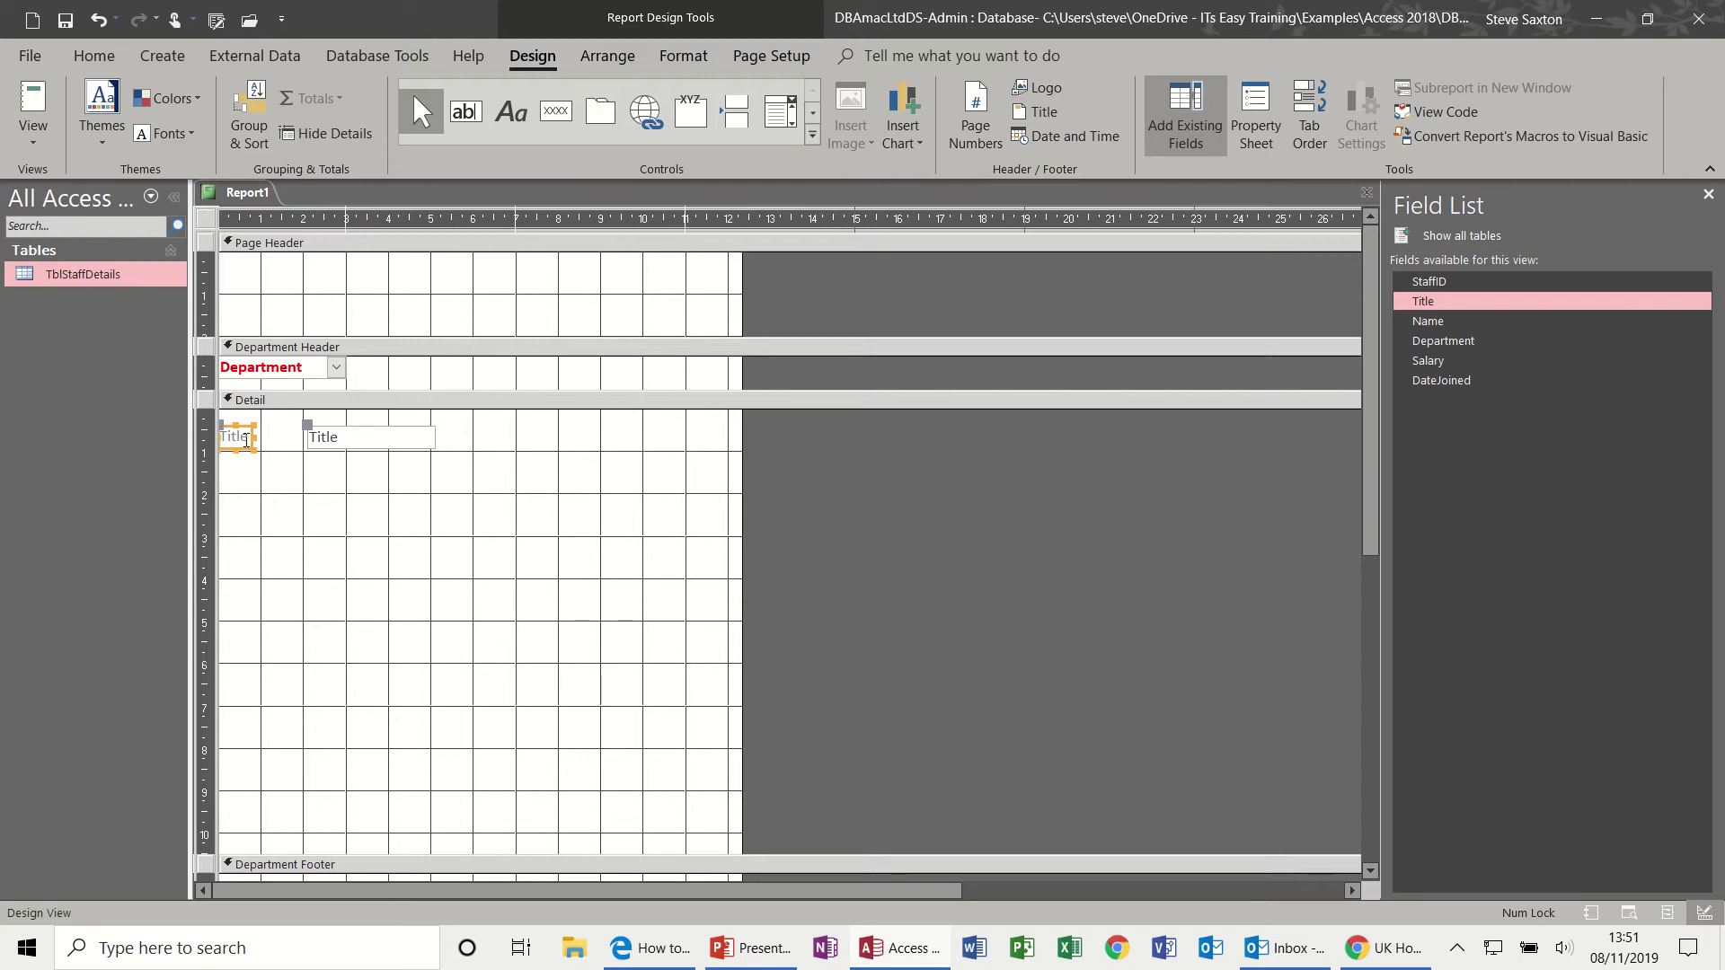
pyautogui.press('Delete')
pyautogui.moveTo(333, 442); pyautogui.dragTo(246, 424)
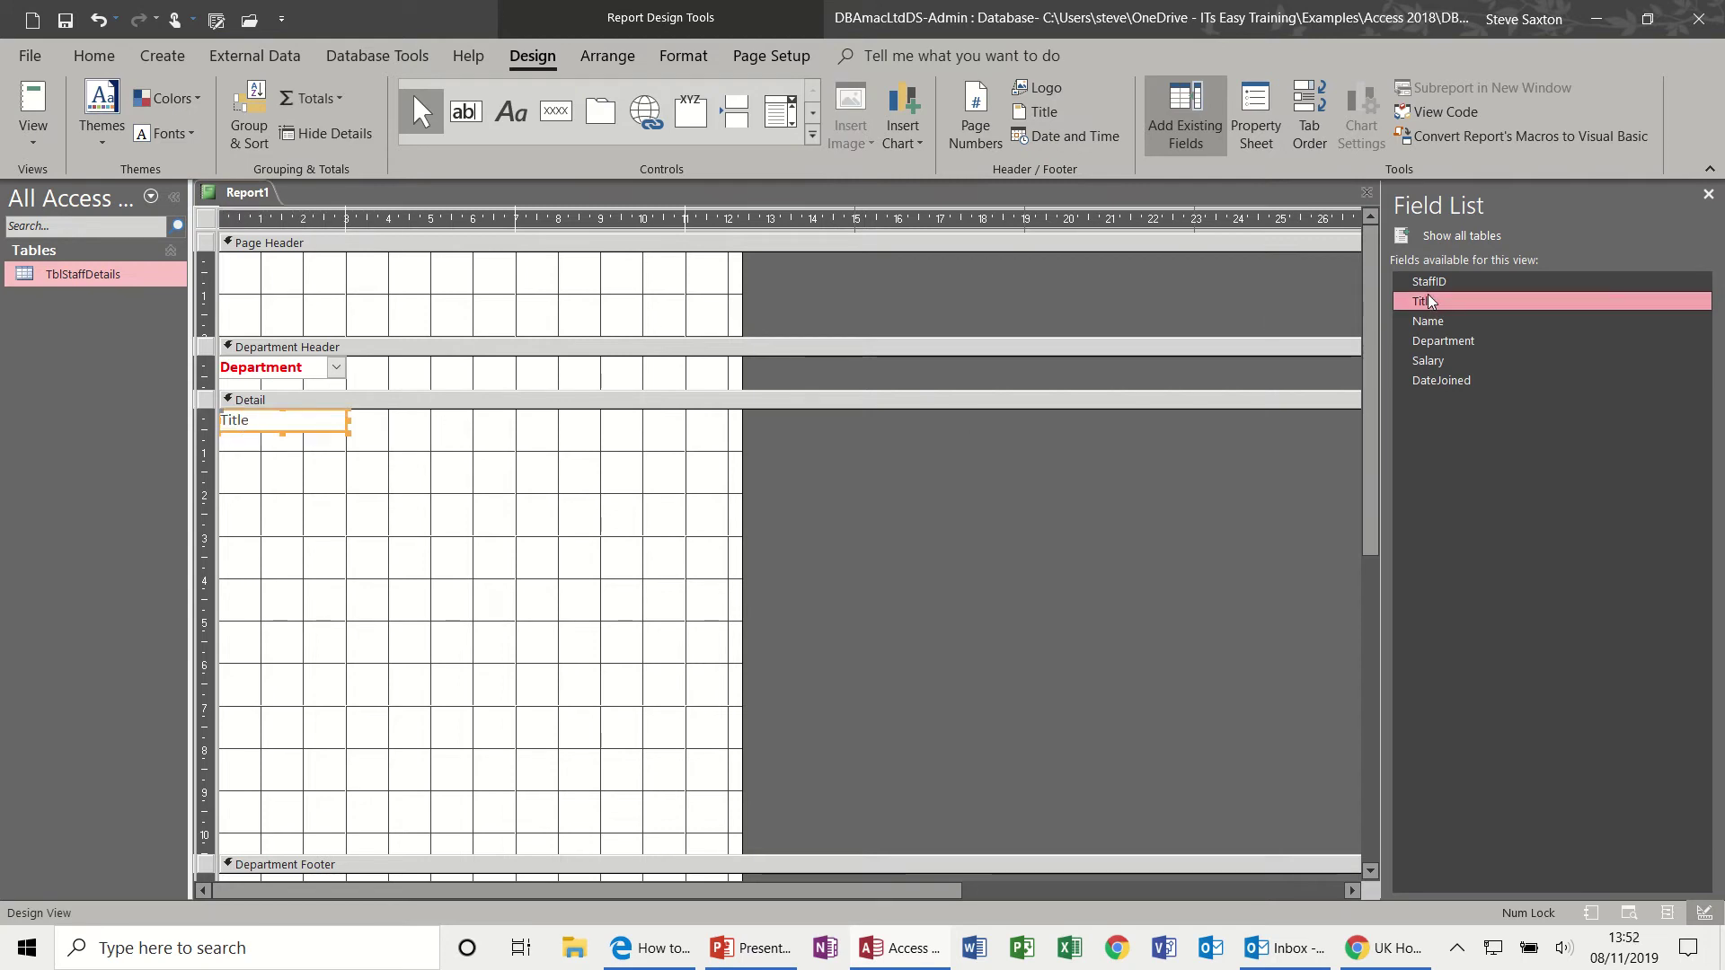
# Step: Add the Name field without its label beside Title, narrowing Title to fit
pyautogui.moveTo(1428, 321); pyautogui.dragTo(601, 420)
pyautogui.click(411, 481)
pyautogui.press('Delete')
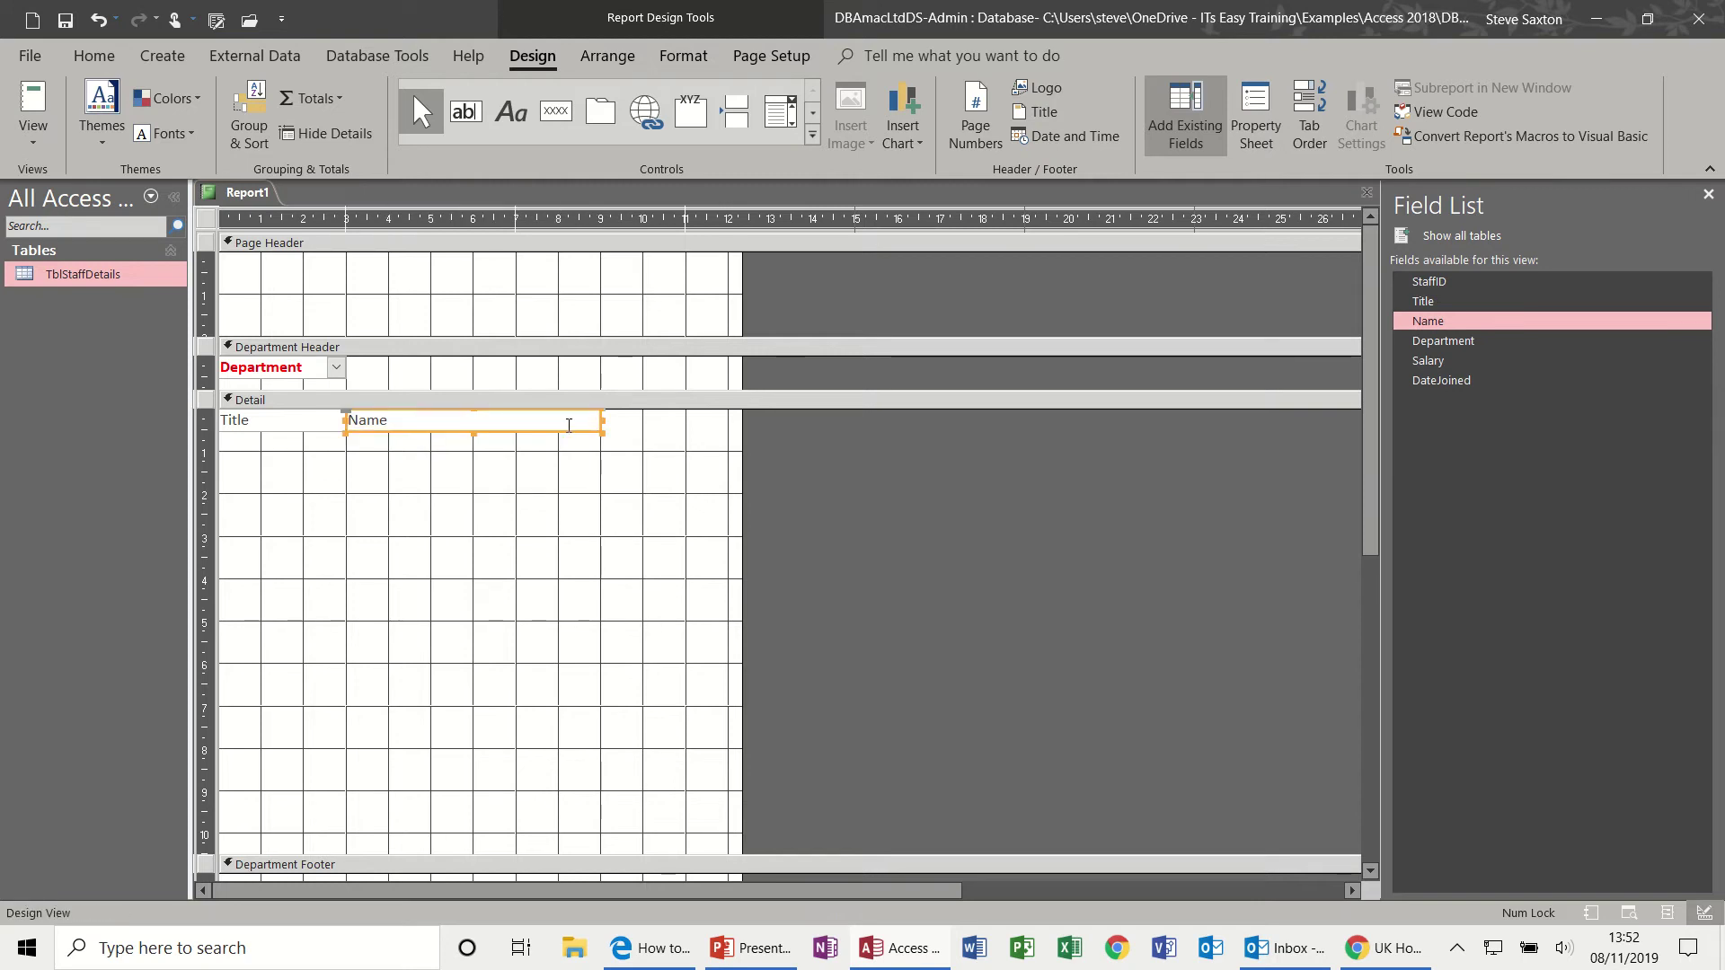
pyautogui.click(290, 426)
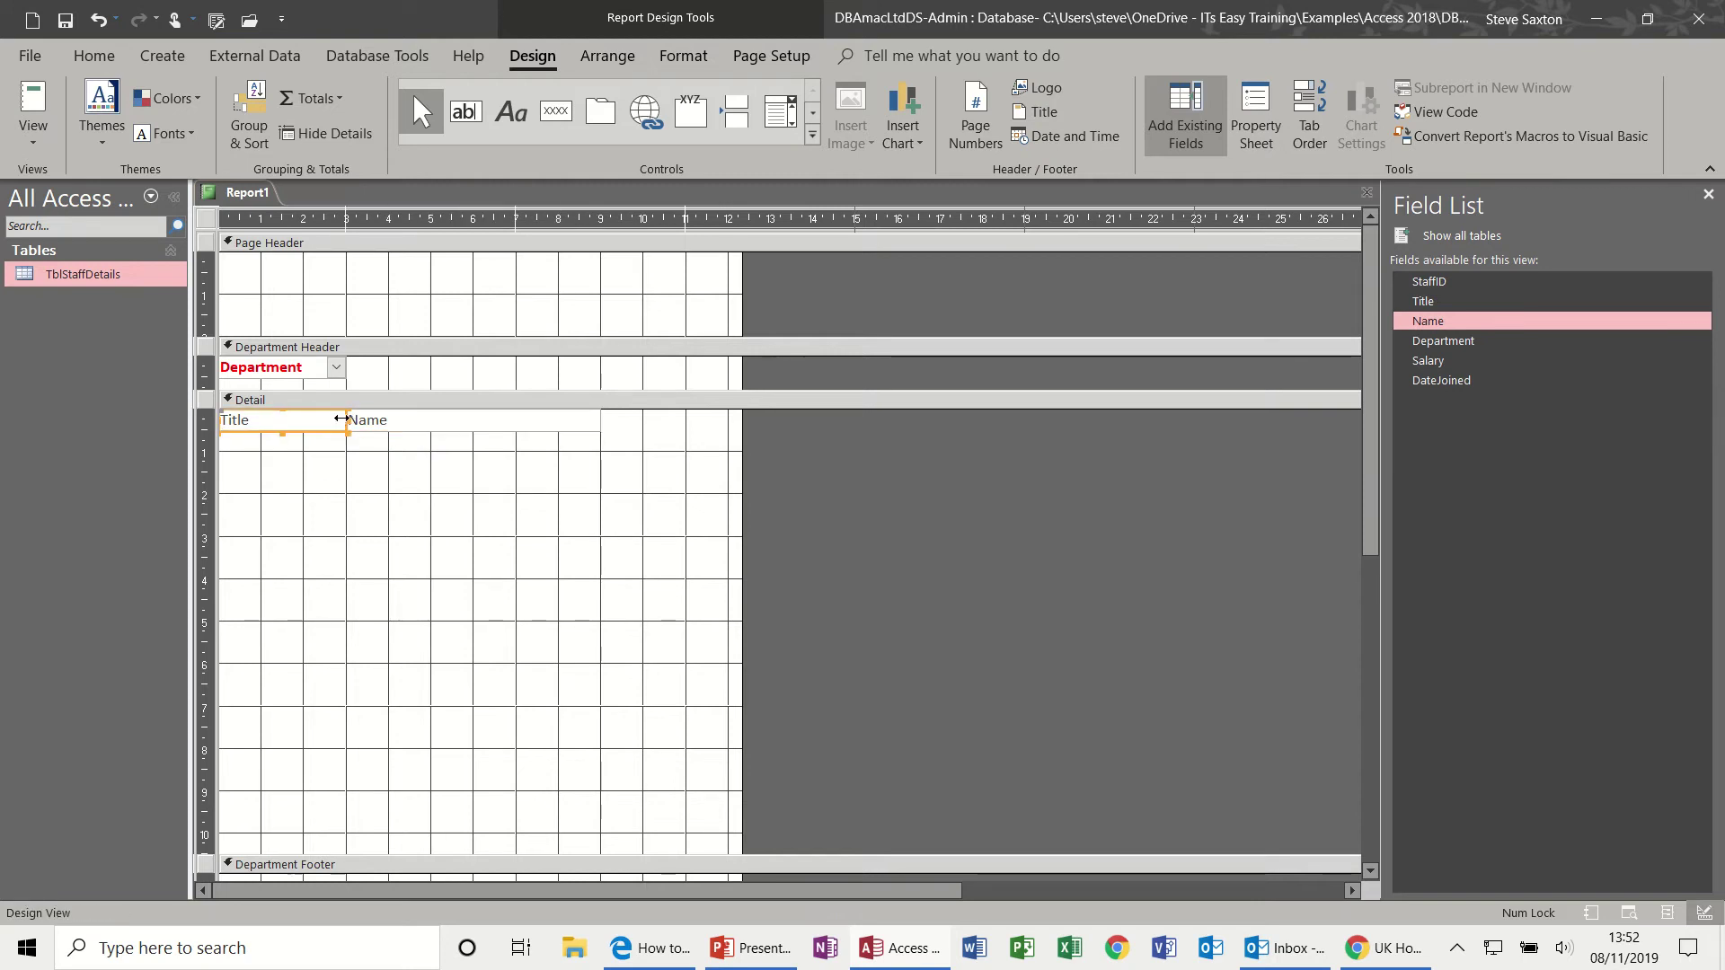
pyautogui.moveTo(341, 419); pyautogui.dragTo(306, 423)
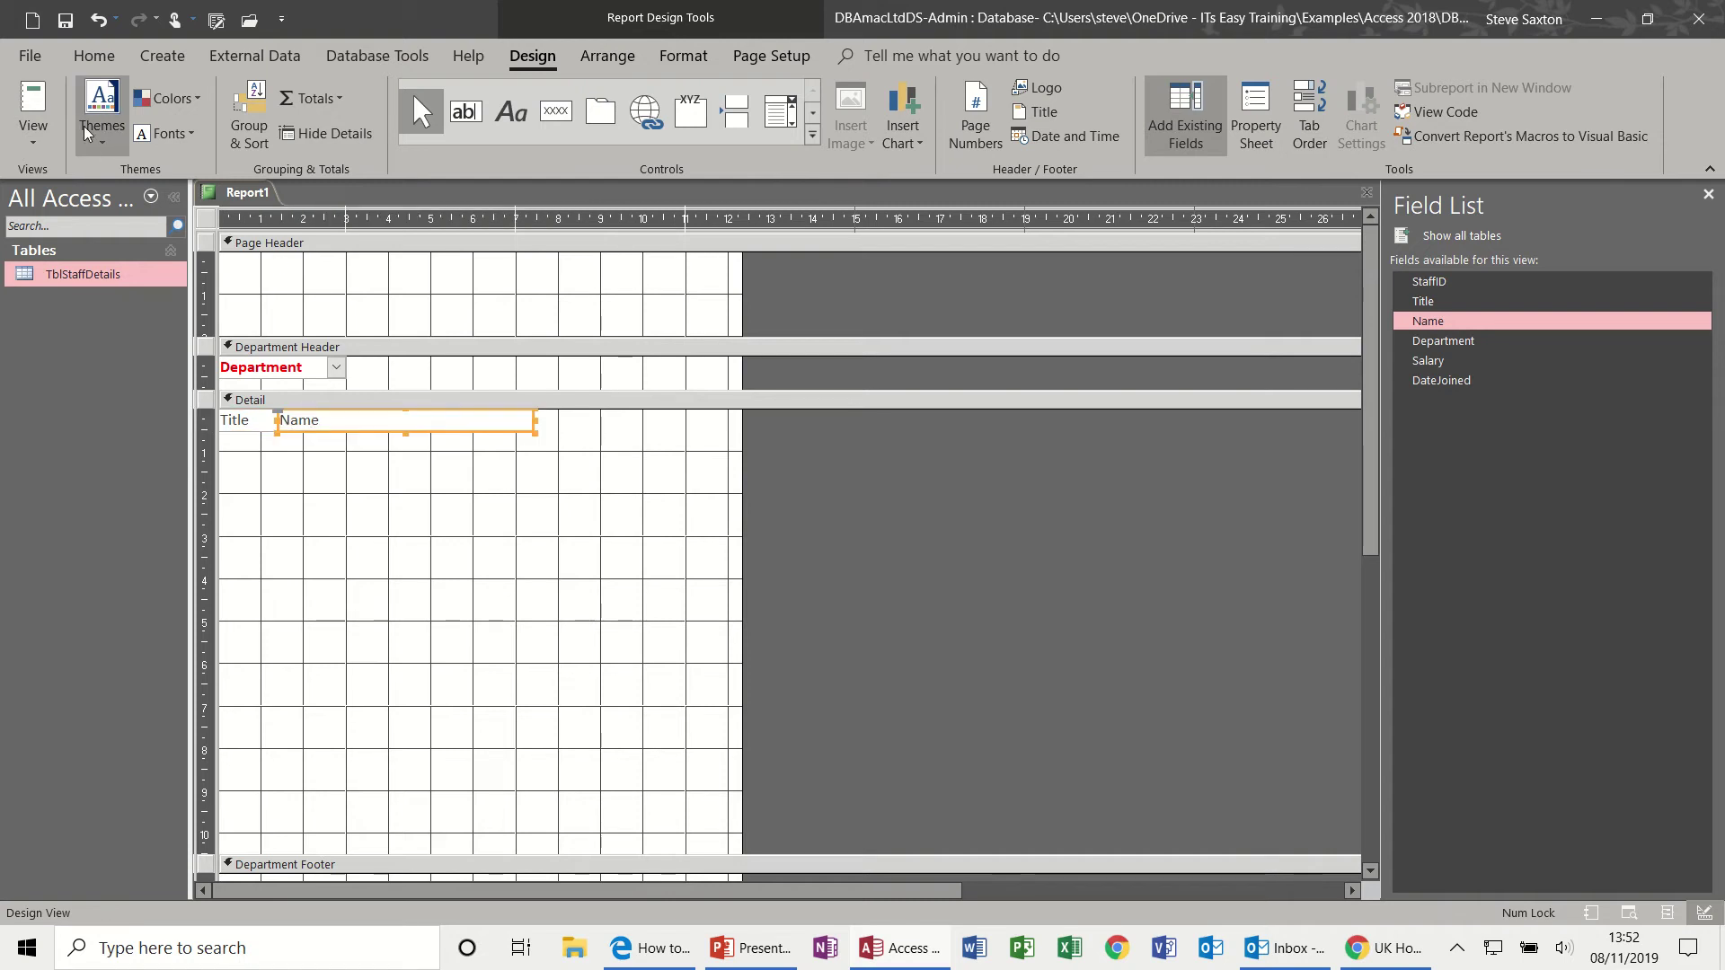
# Step: Preview the report in Report View, showing rows like Mr Brown and Mr White
pyautogui.click(43, 95)
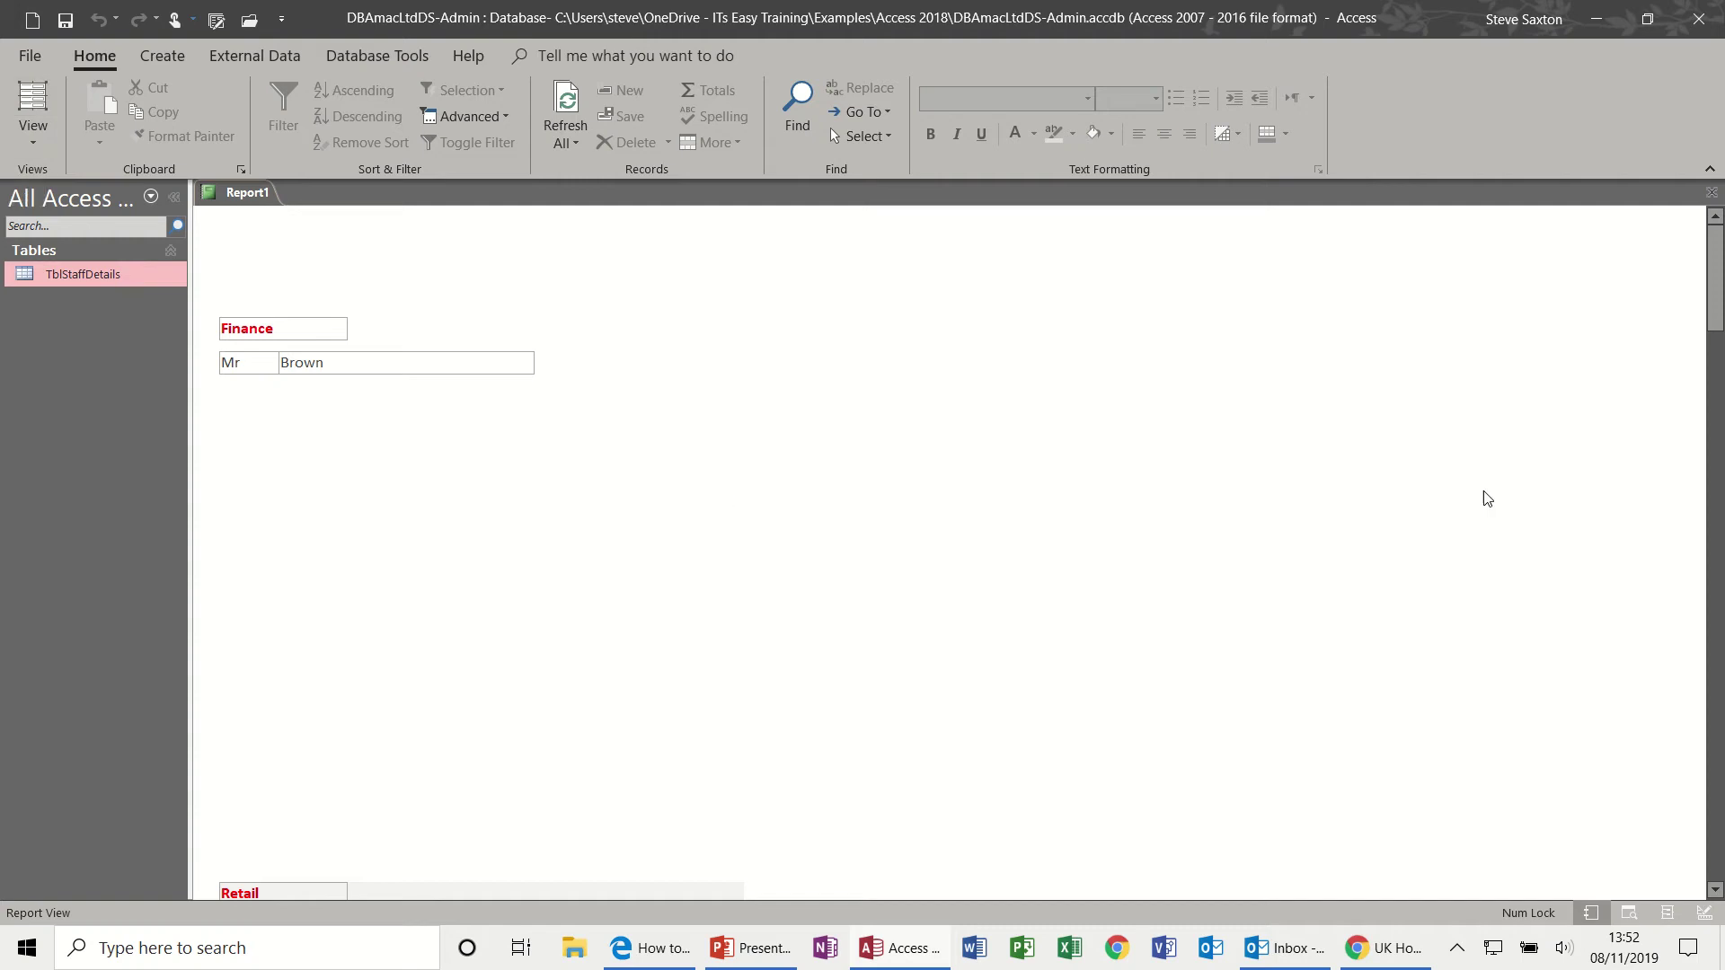
pyautogui.moveTo(1716, 236); pyautogui.dragTo(1716, 273)
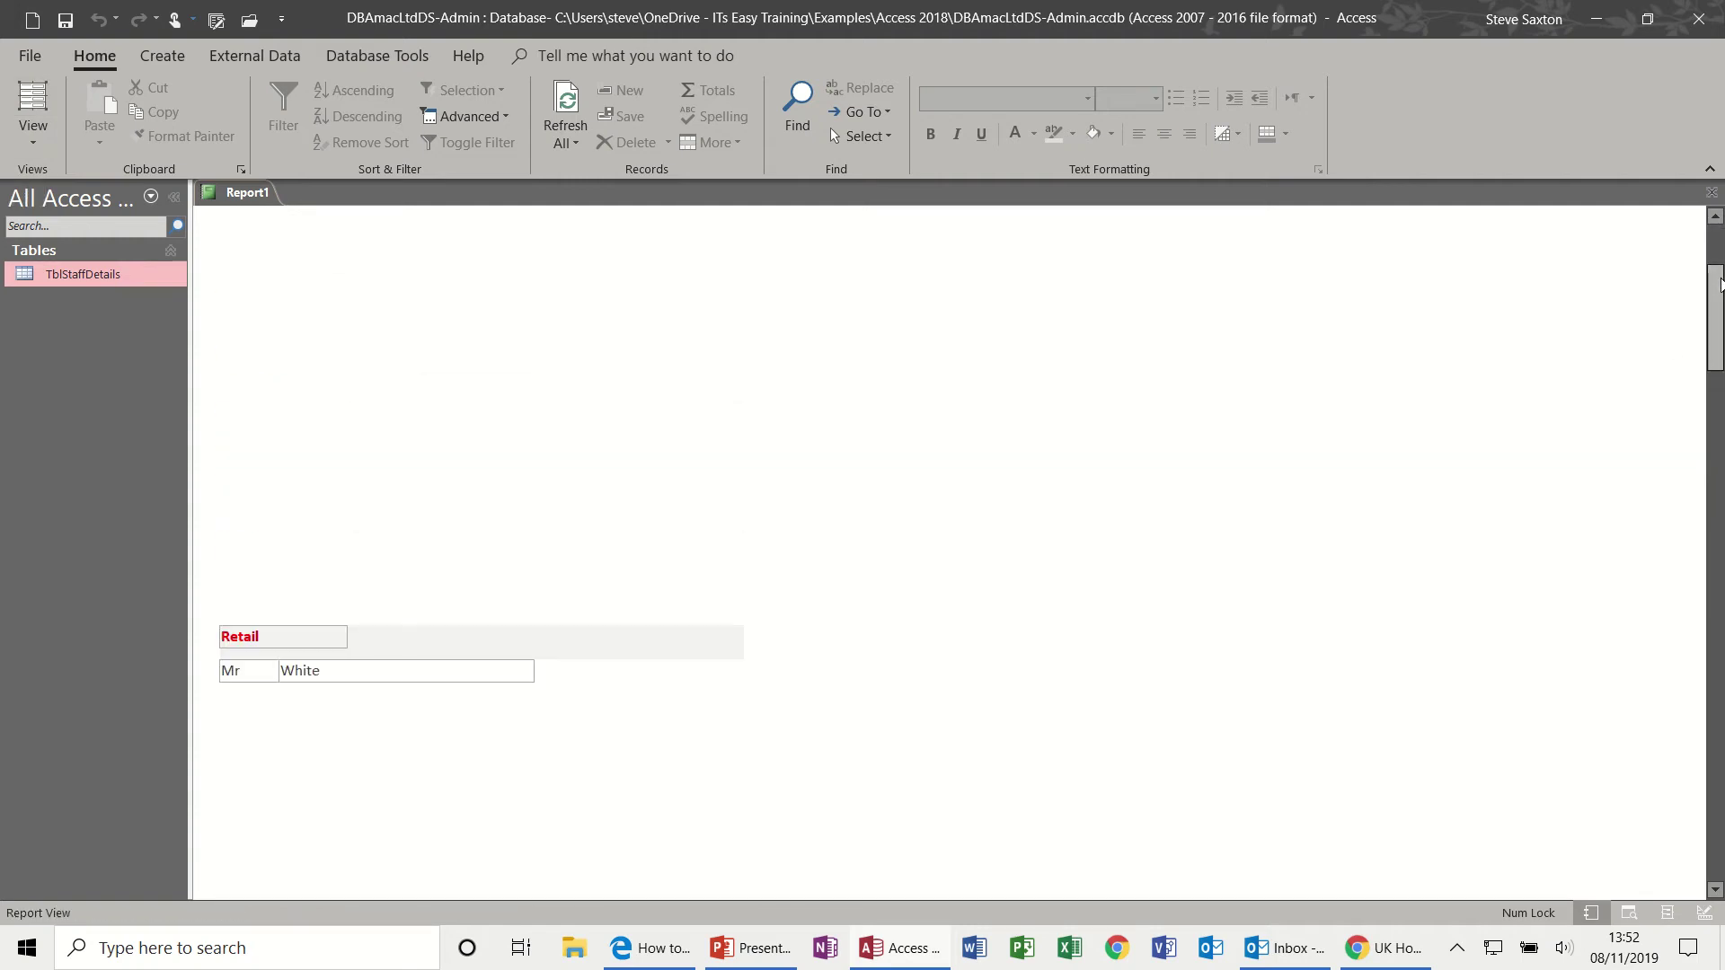
pyautogui.click(27, 136)
# Step: Drag the Department Footer bar up so Detail is one field row, preview, and return to Design View
pyautogui.click(63, 320)
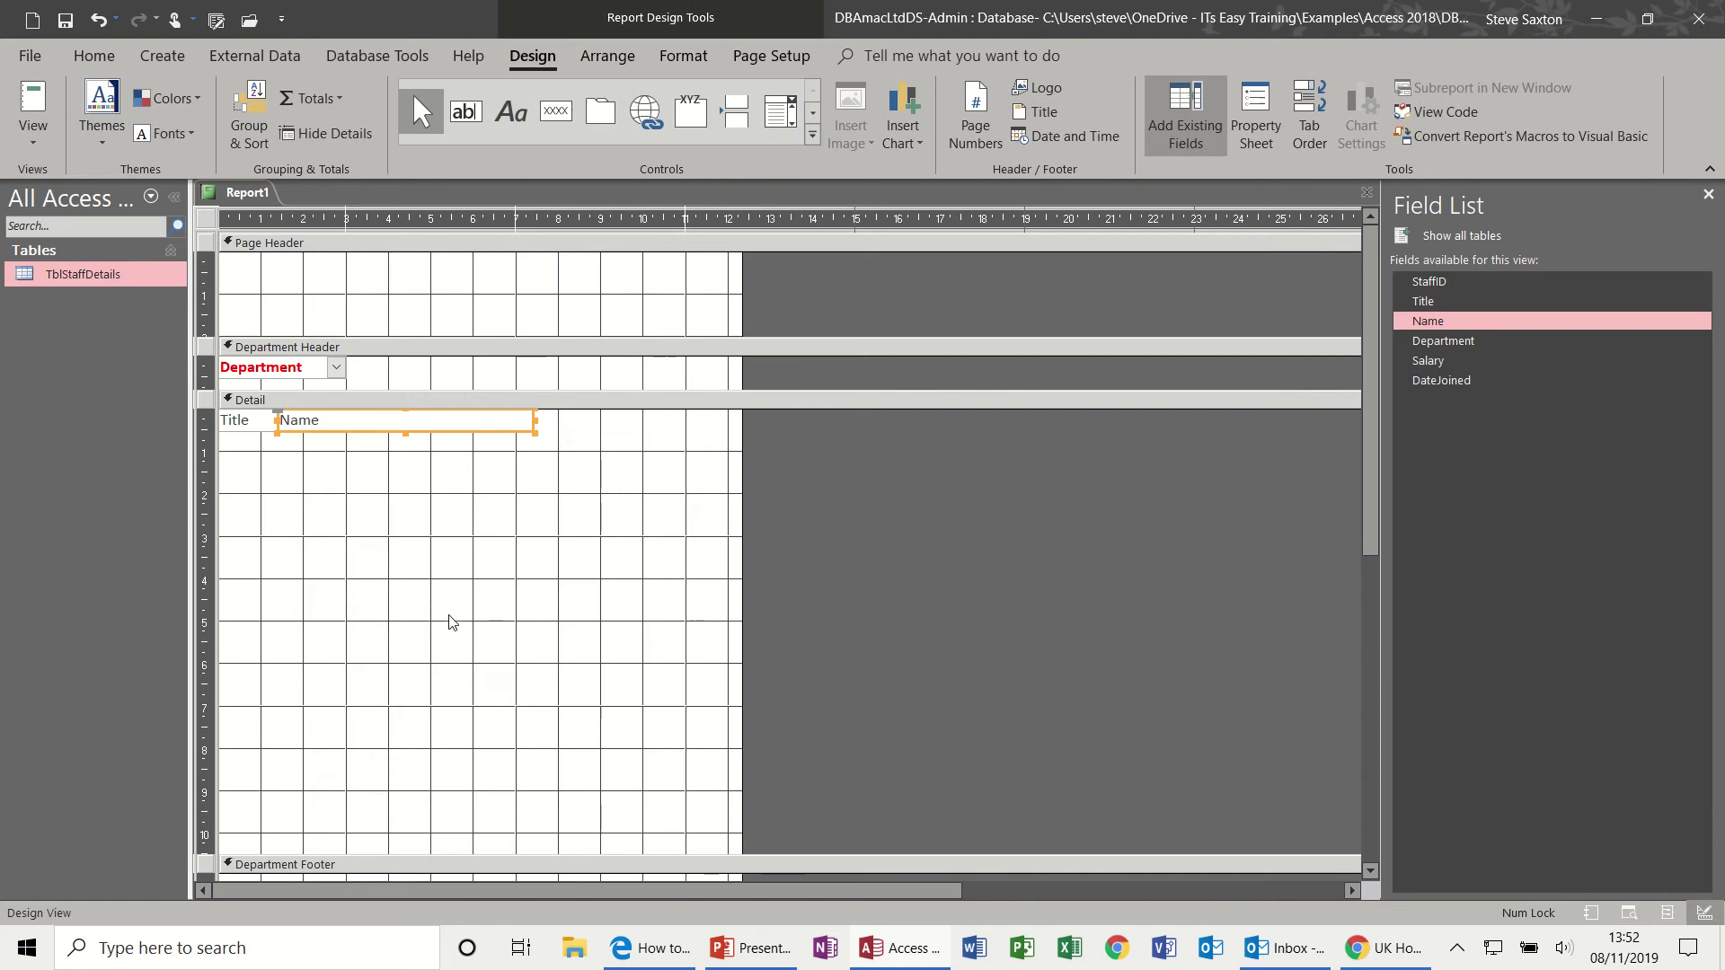
pyautogui.moveTo(570, 851); pyautogui.dragTo(593, 434)
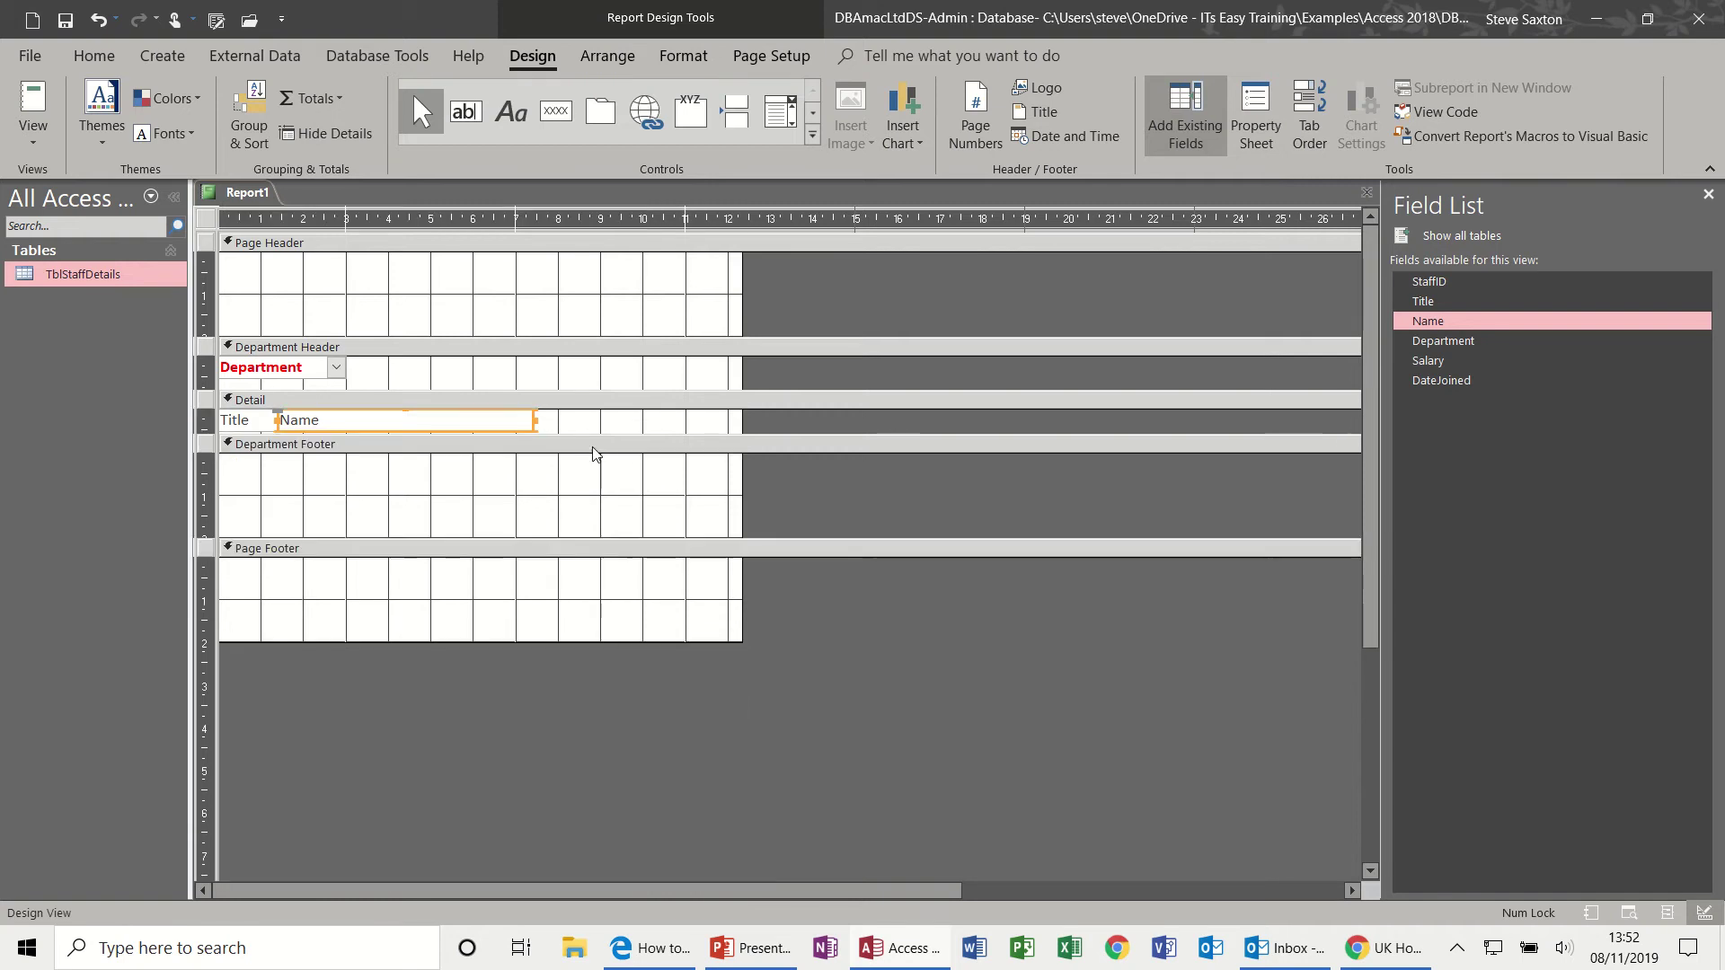
pyautogui.click(39, 104)
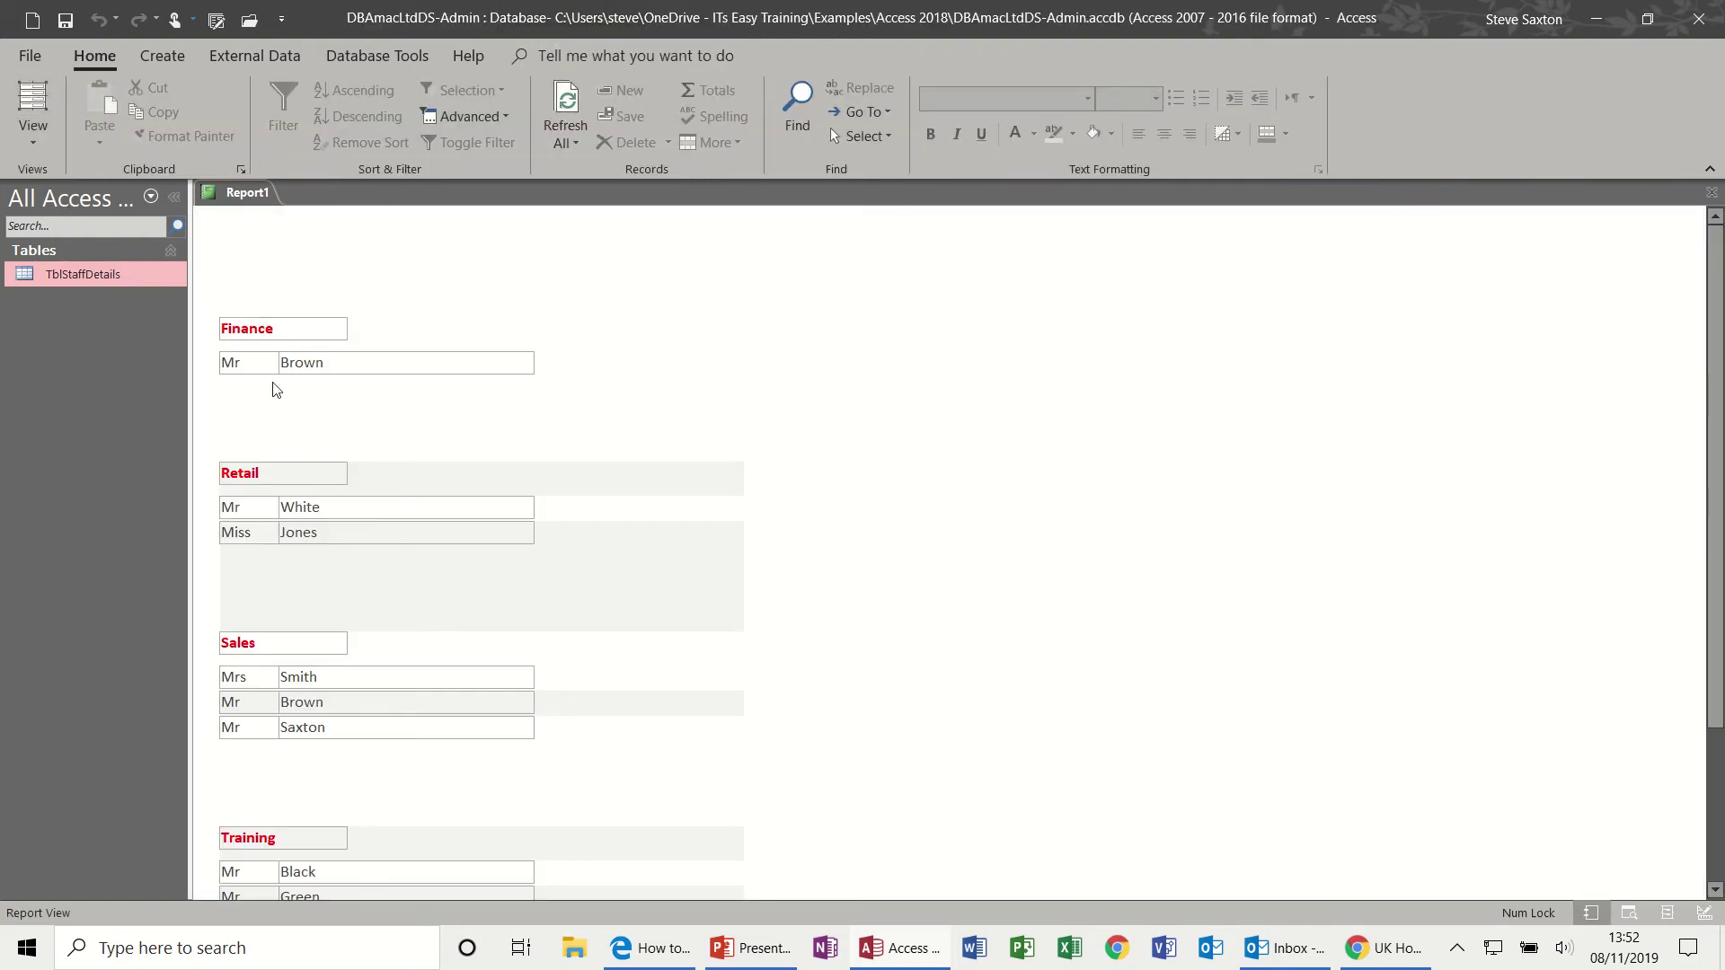
pyautogui.click(33, 142)
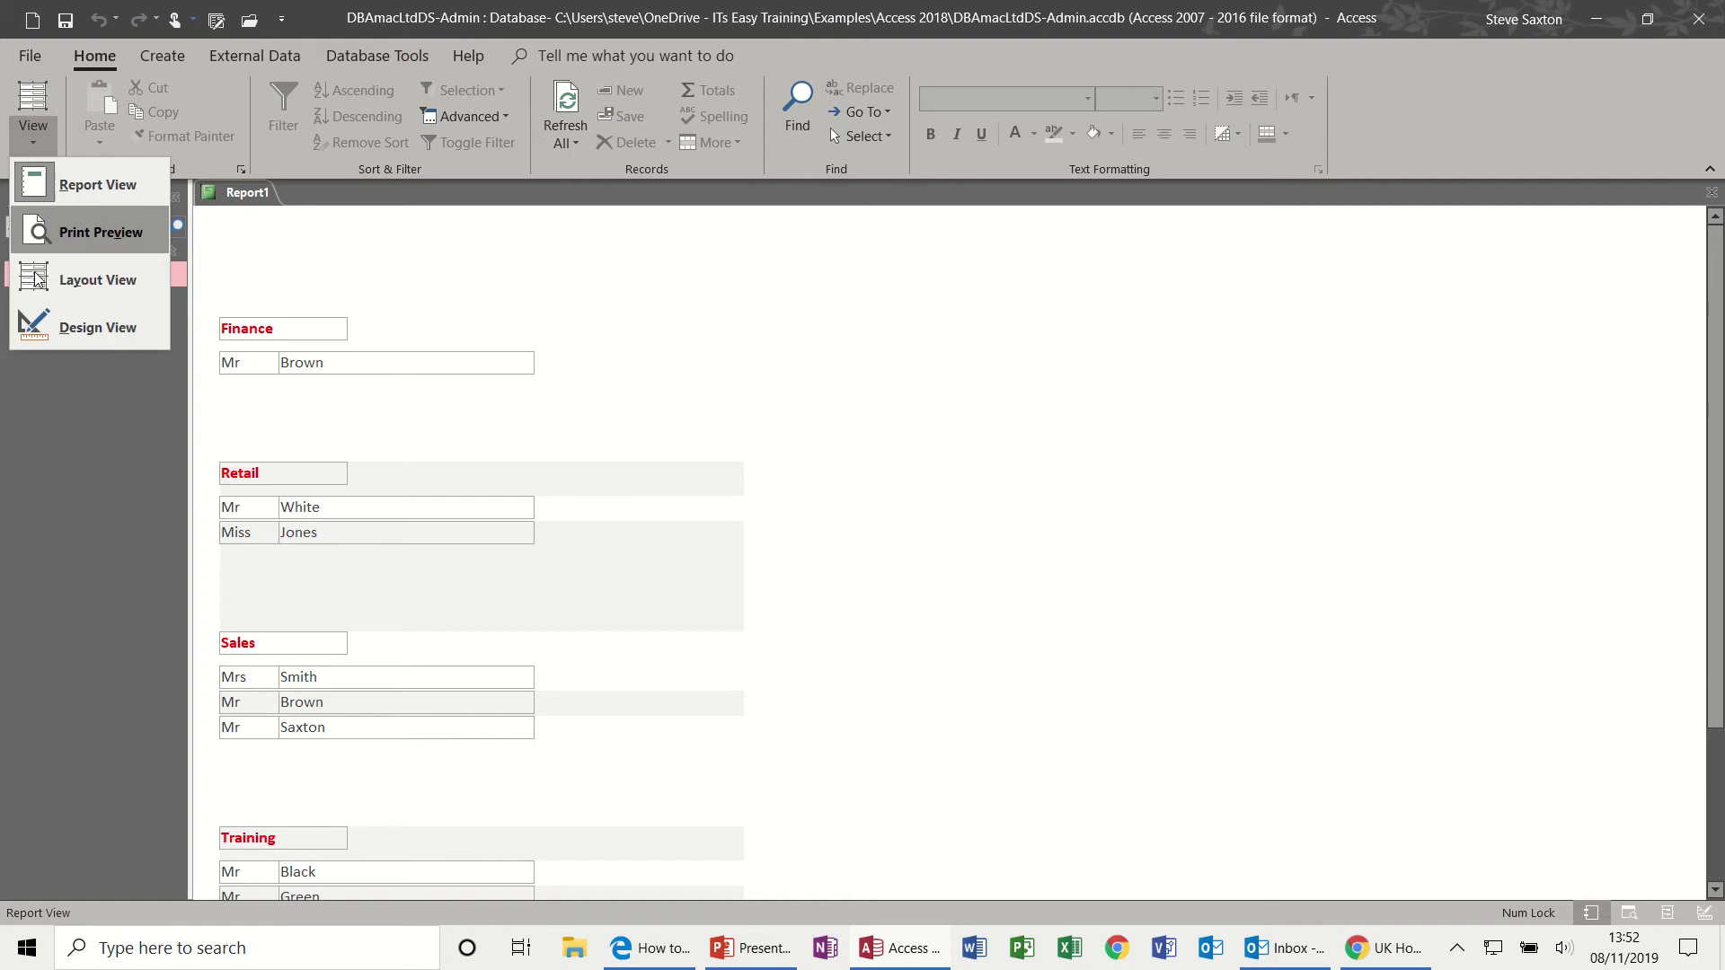
pyautogui.click(60, 337)
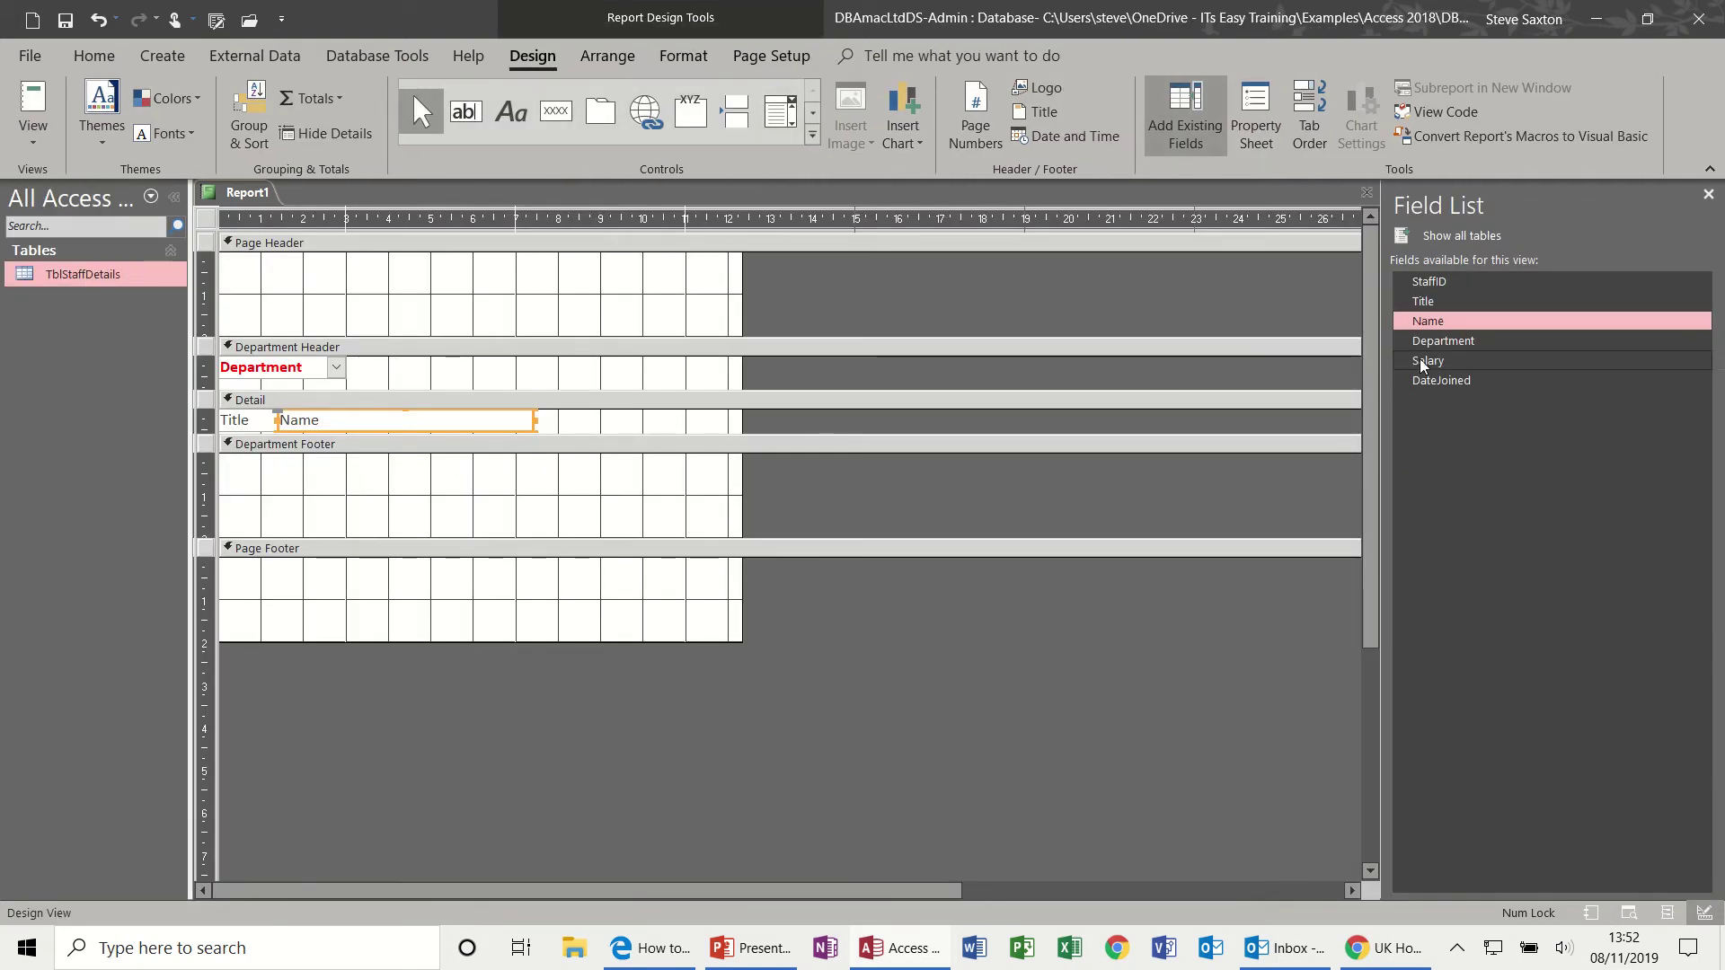
# Step: Add the Salary field without its label beside Name, preview amounts like £34,567.00, and return to Design View
pyautogui.moveTo(864, 440); pyautogui.dragTo(862, 471)
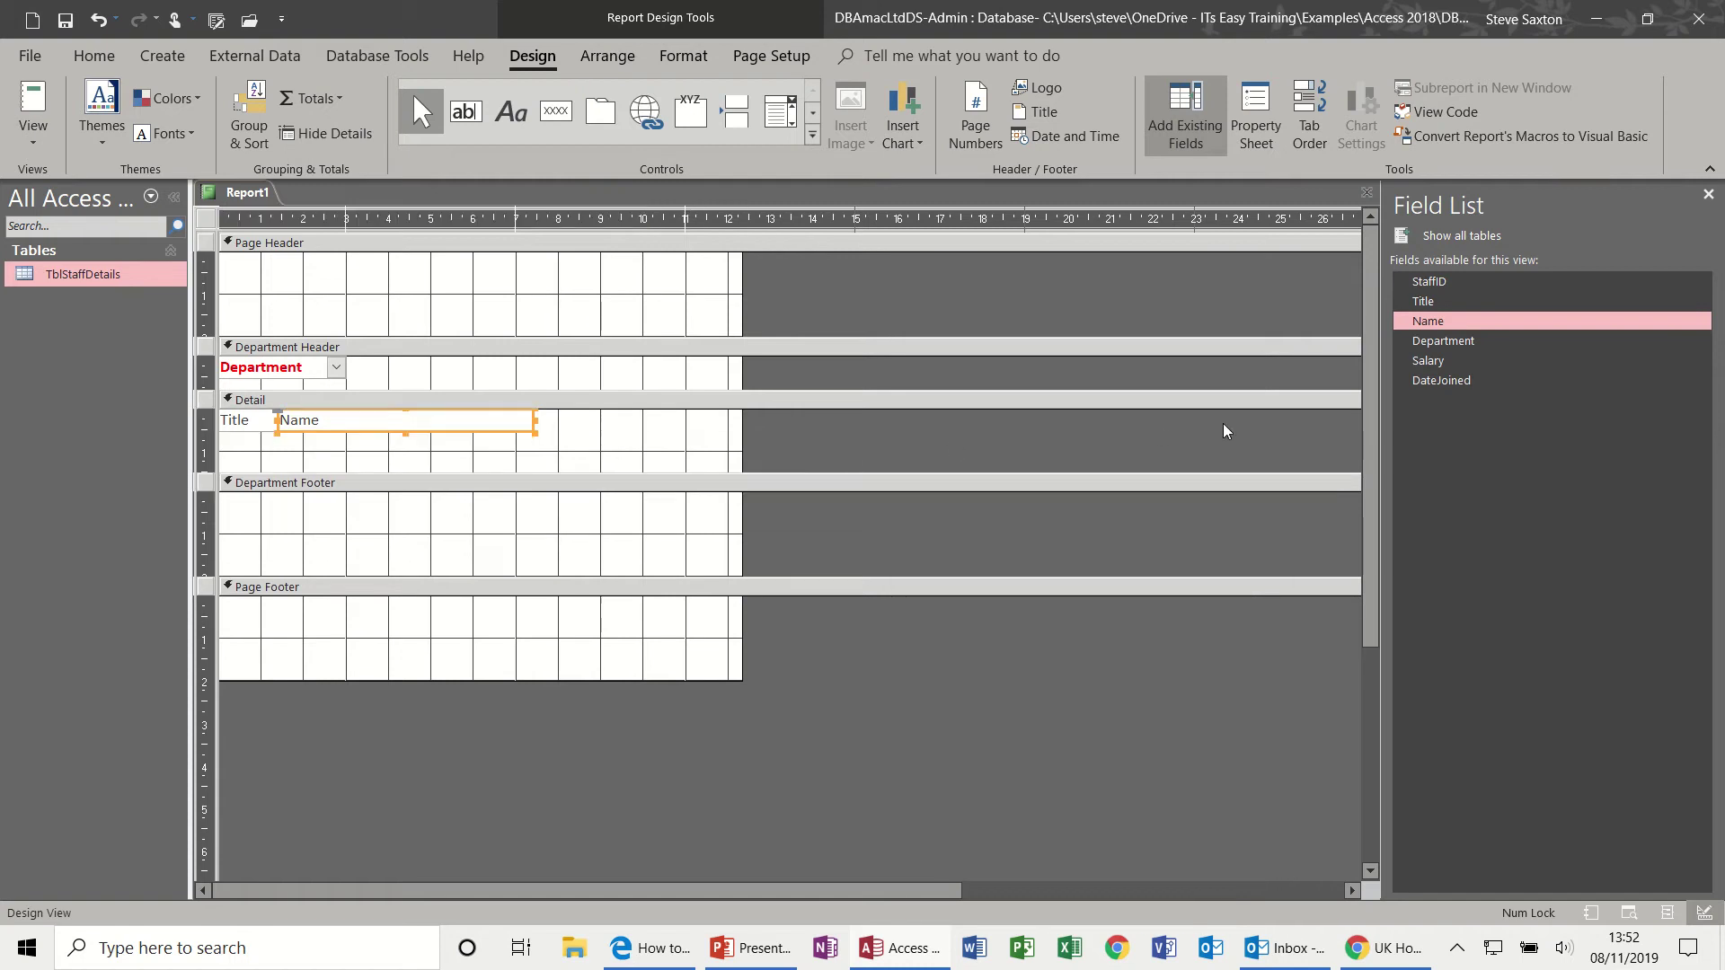
pyautogui.moveTo(1428, 361); pyautogui.dragTo(732, 435)
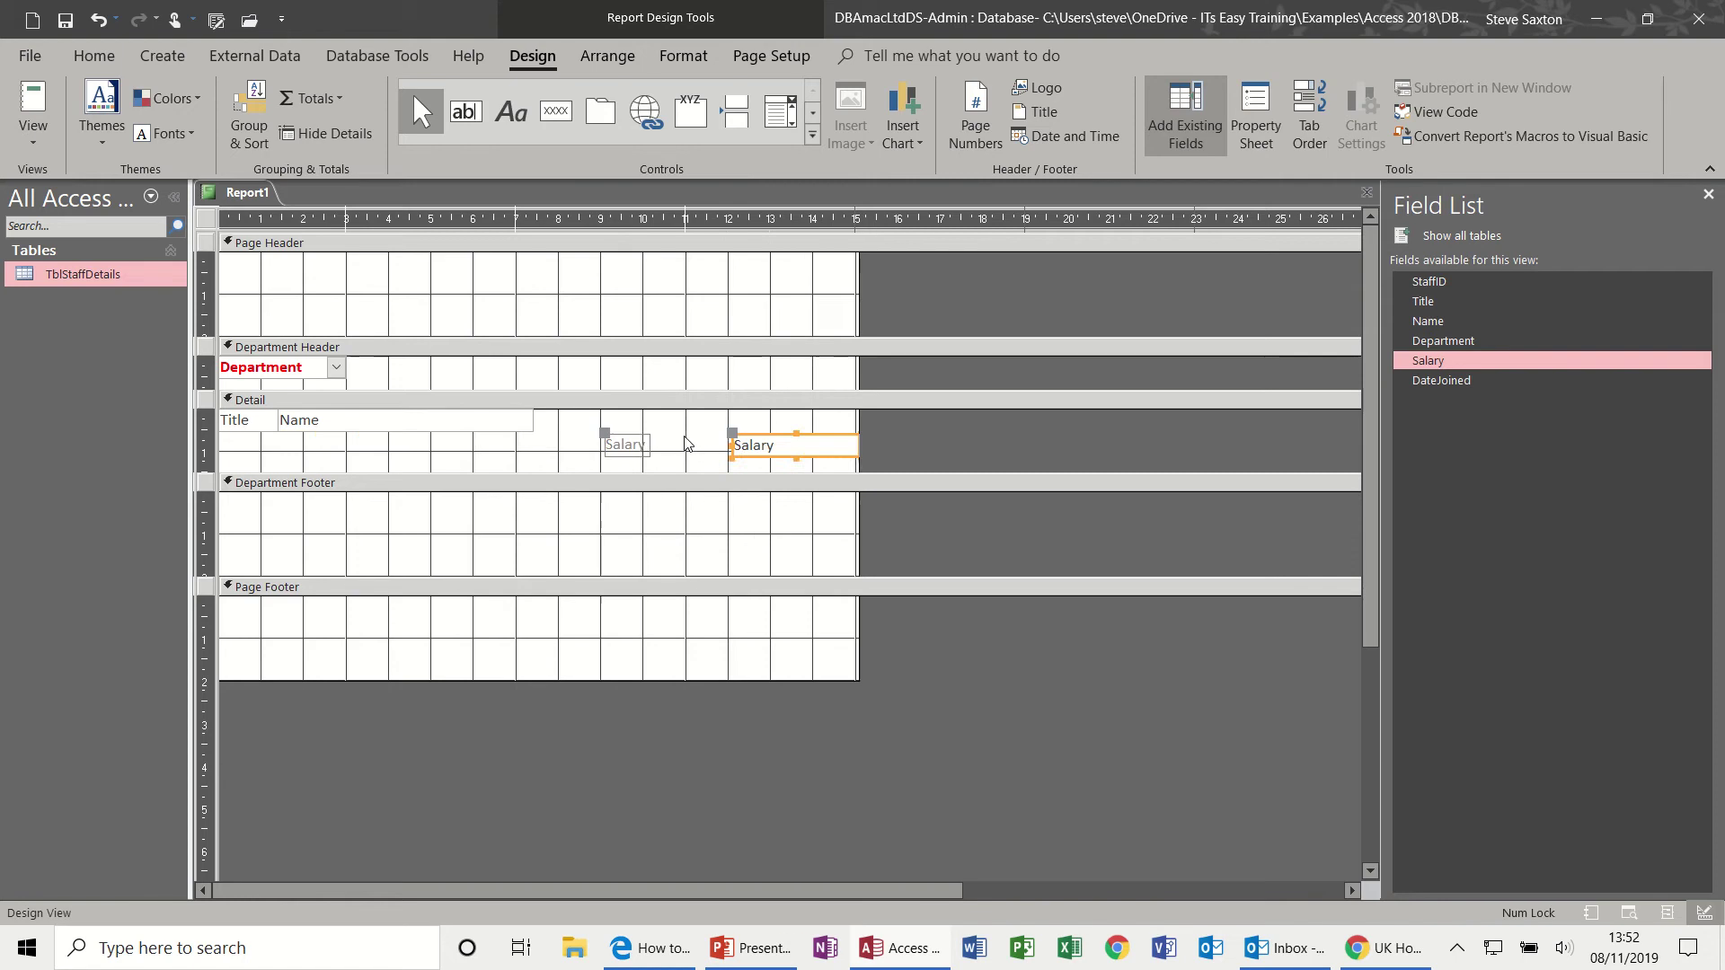
pyautogui.click(631, 444)
pyautogui.press('Delete')
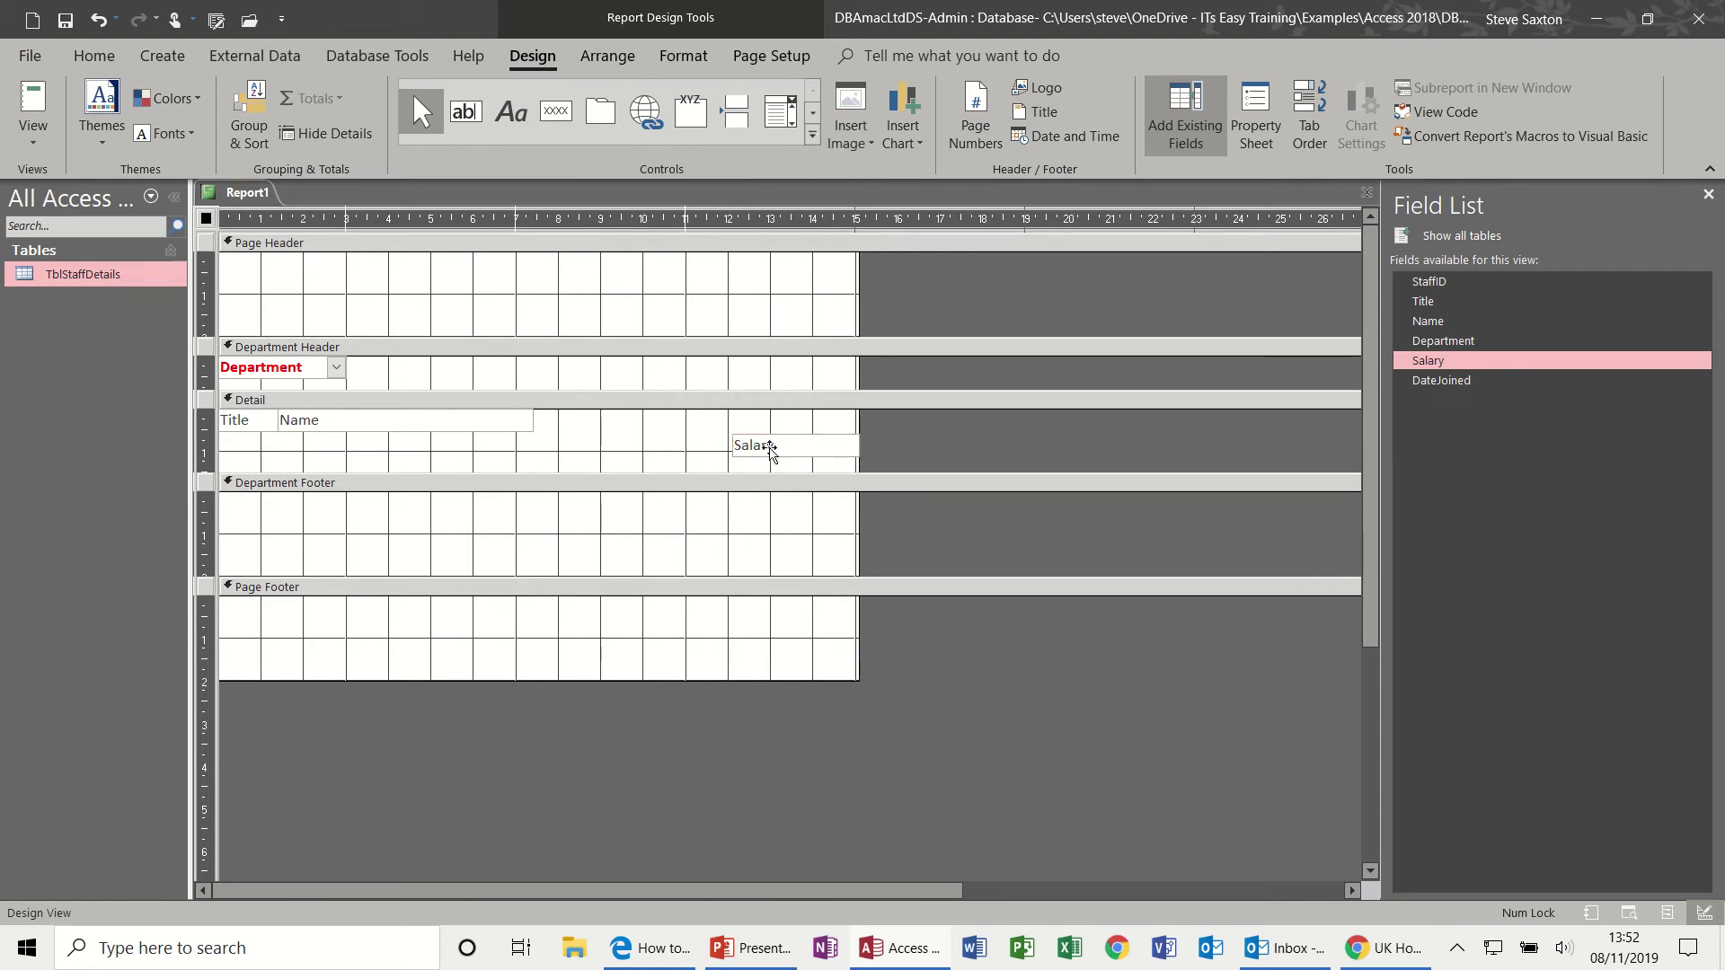
pyautogui.moveTo(770, 449); pyautogui.dragTo(638, 432)
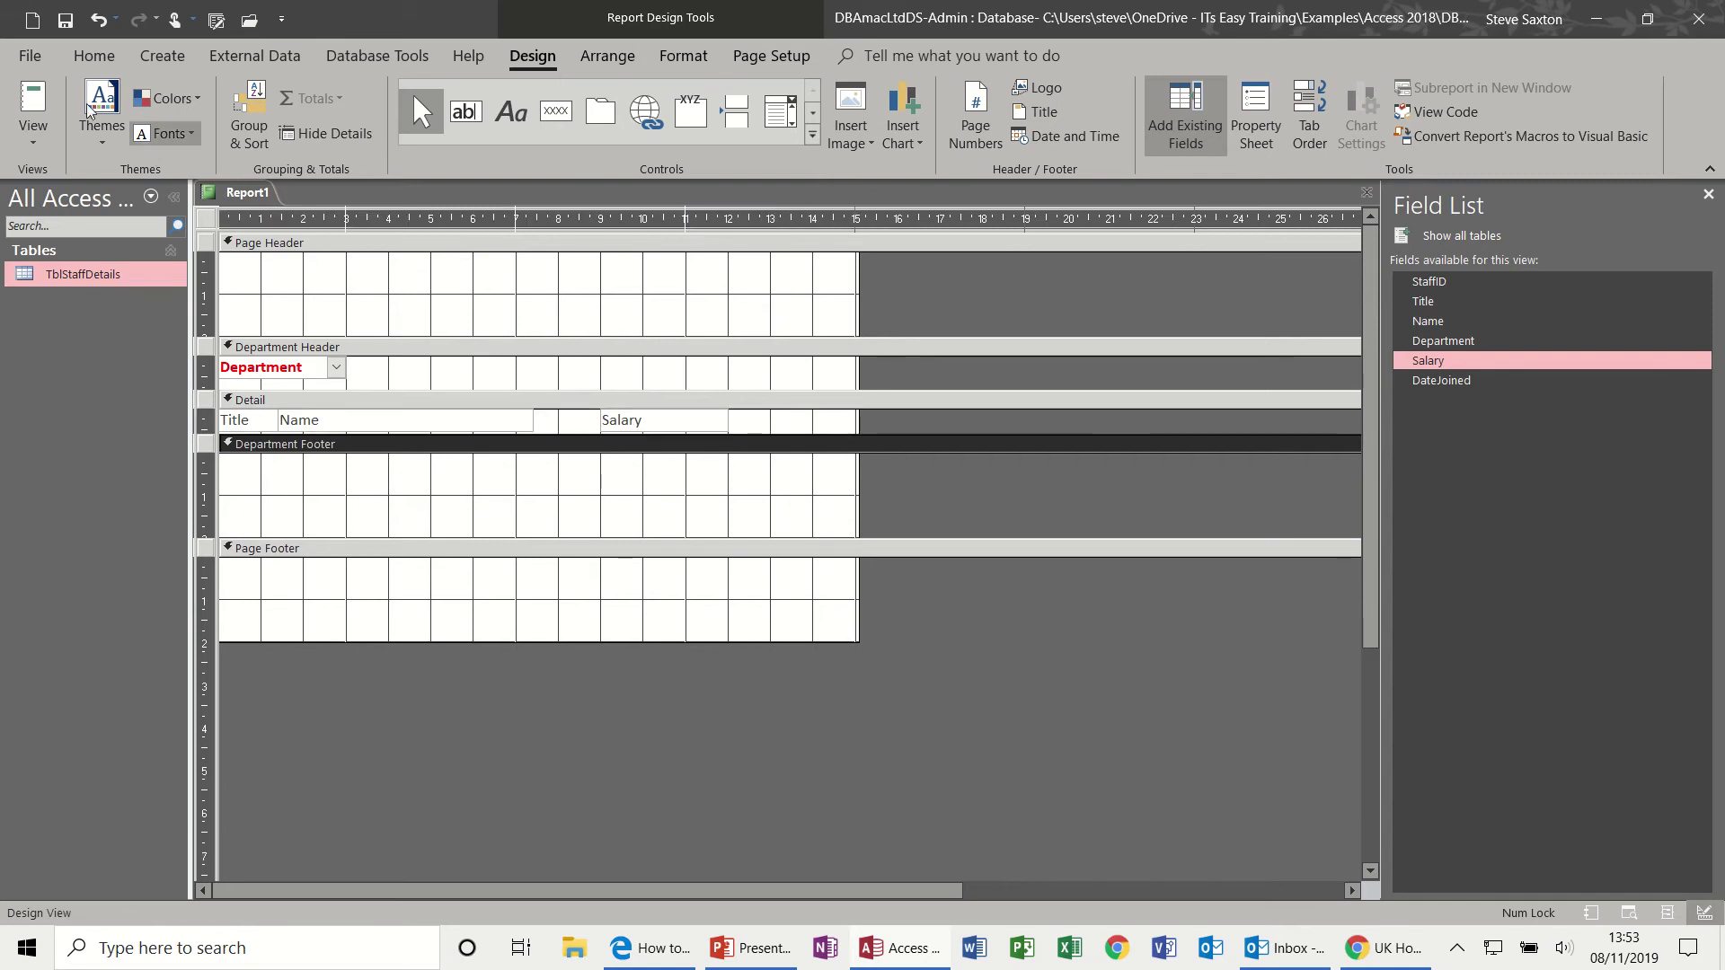
pyautogui.click(35, 99)
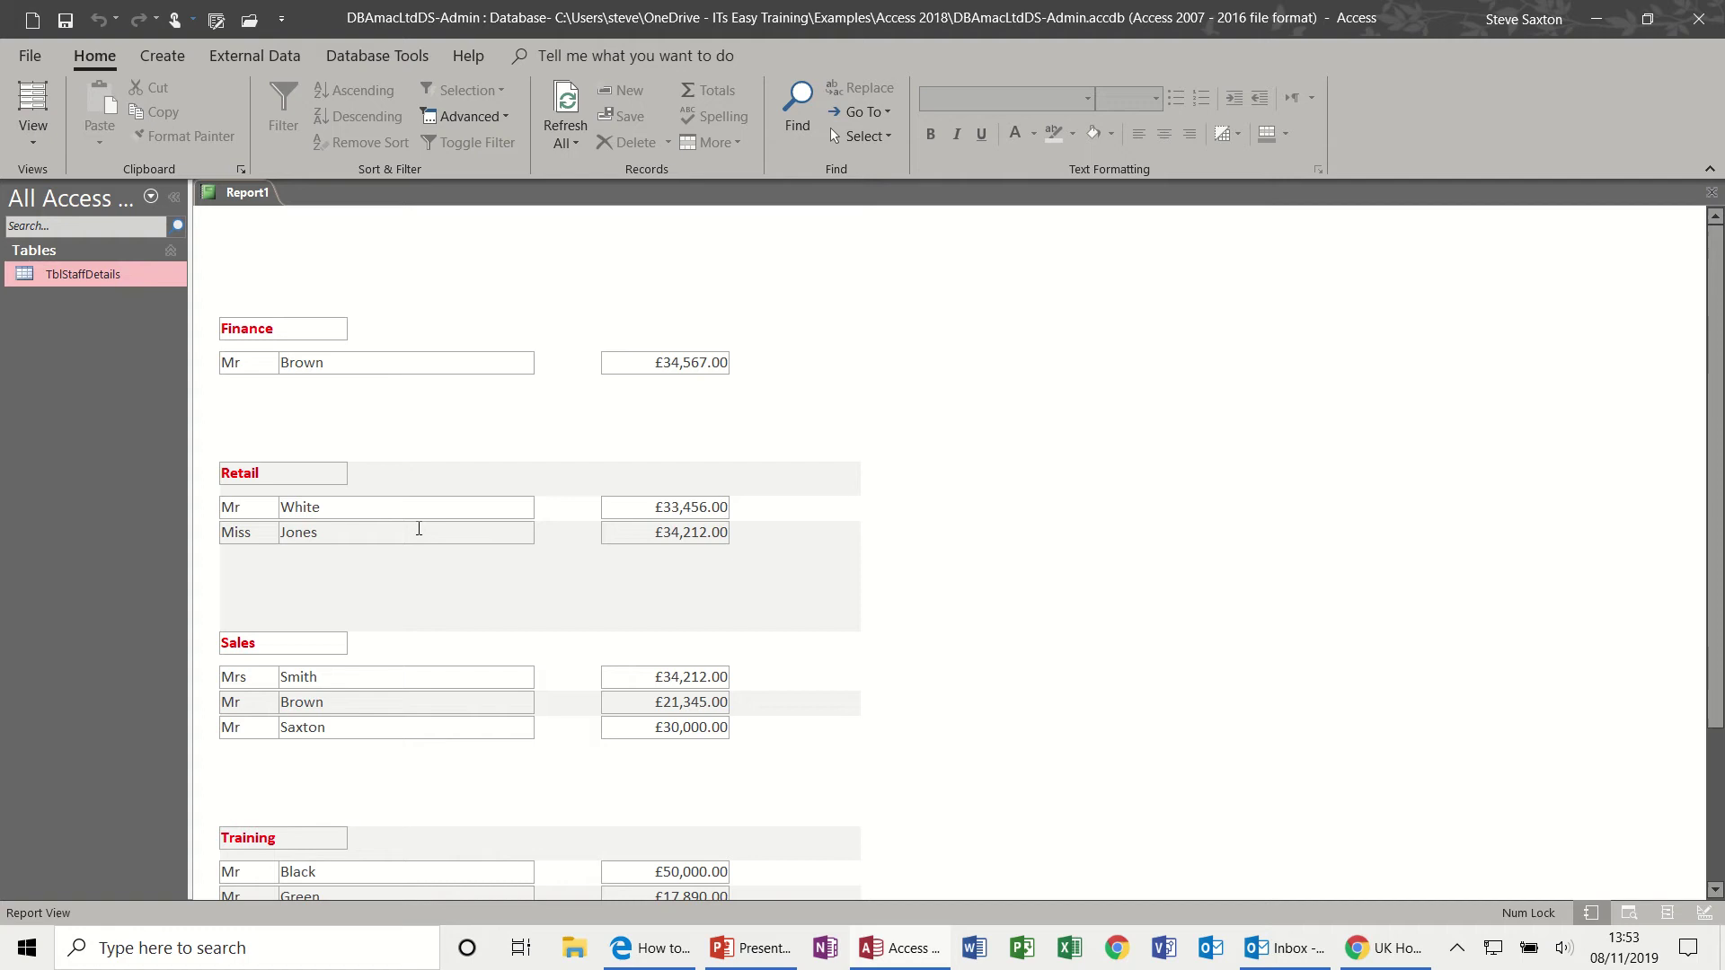
pyautogui.click(33, 133)
pyautogui.click(57, 316)
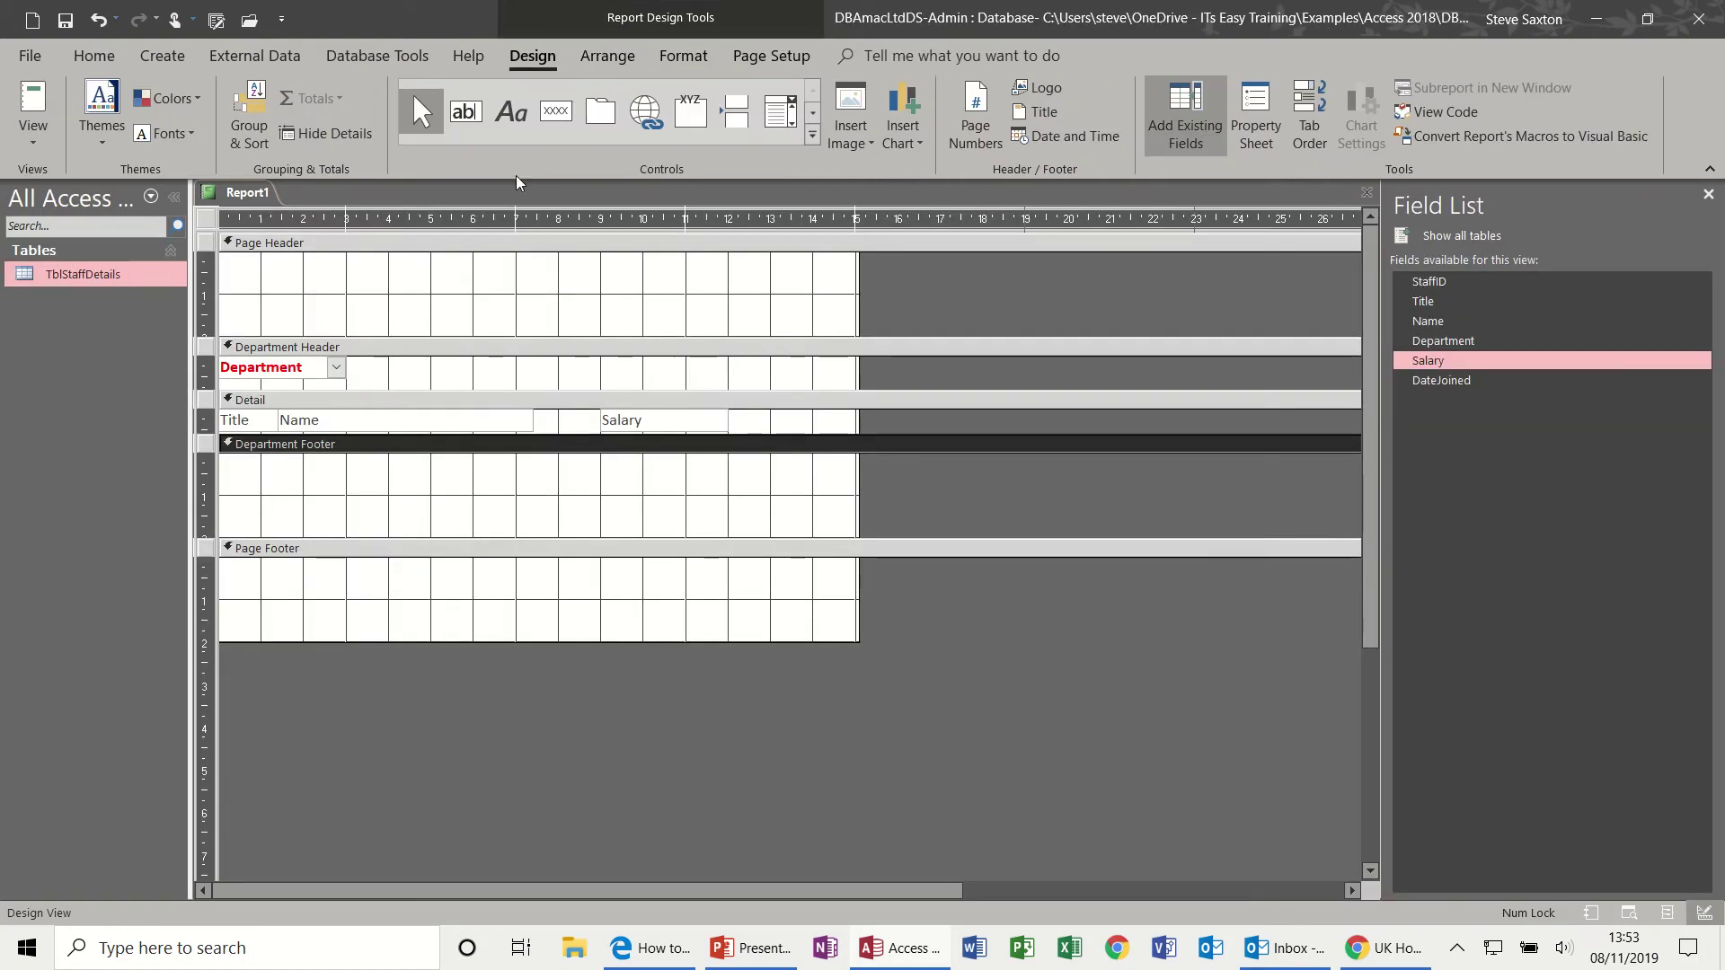
# Step: Add a =Sum([Salary]) box in the Department Footer and preview totals like 34567 and 67668
pyautogui.click(473, 115)
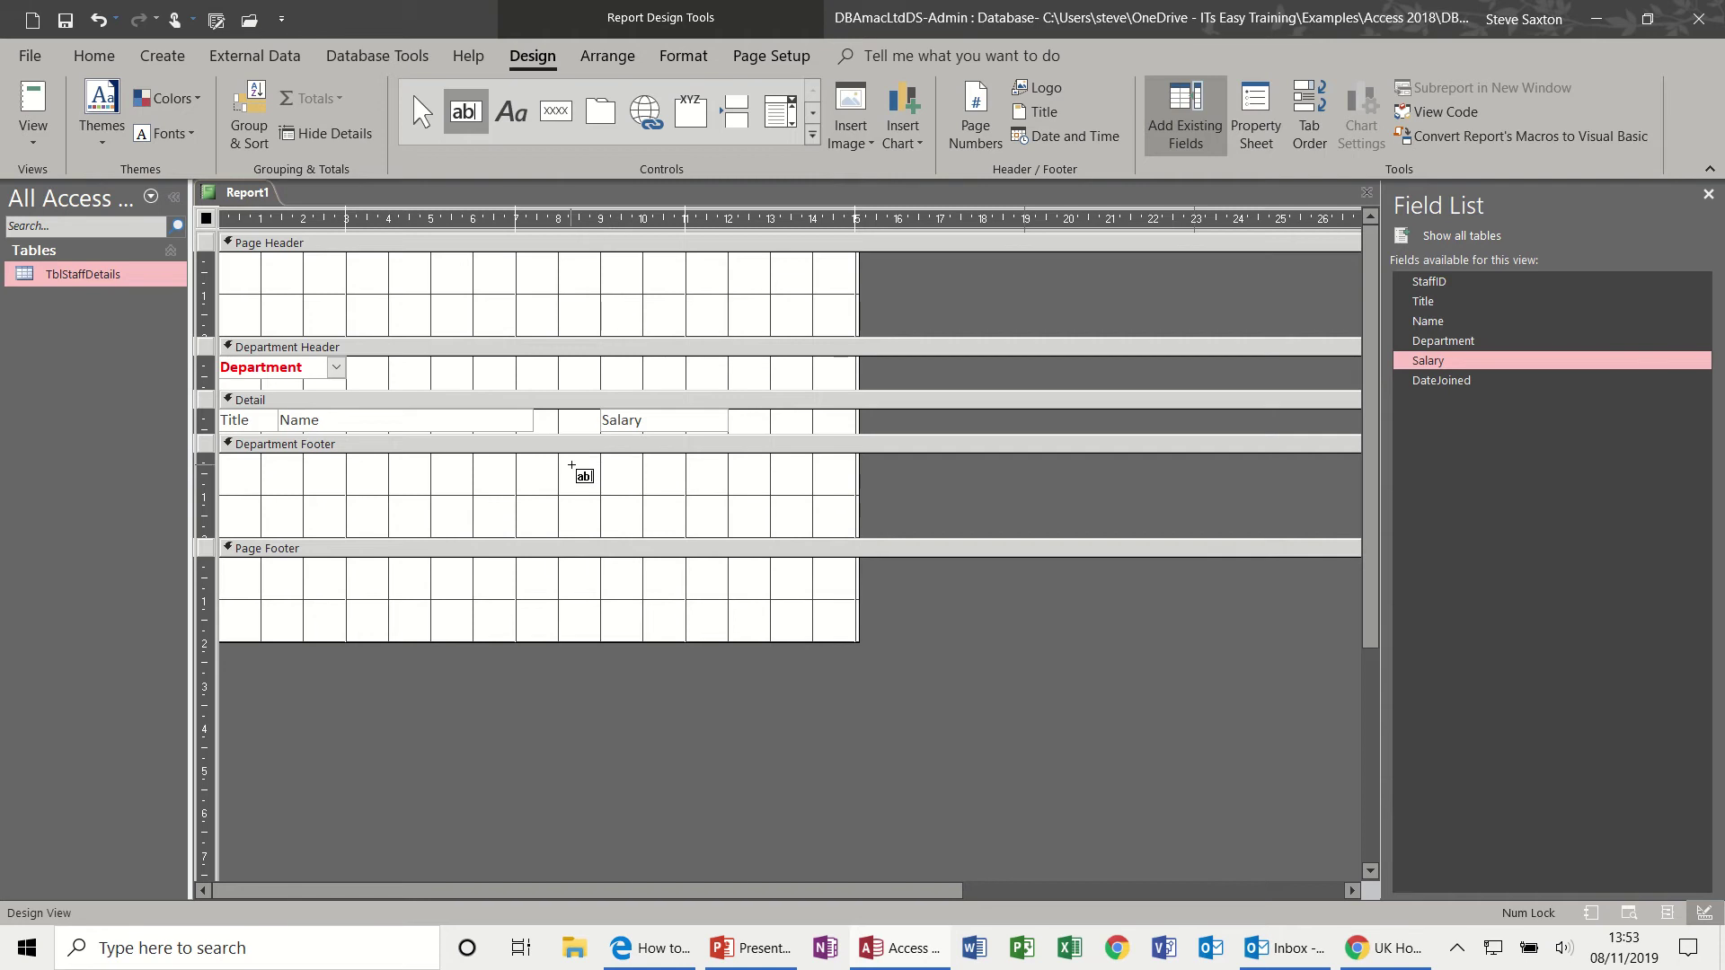
pyautogui.moveTo(572, 466); pyautogui.dragTo(819, 509)
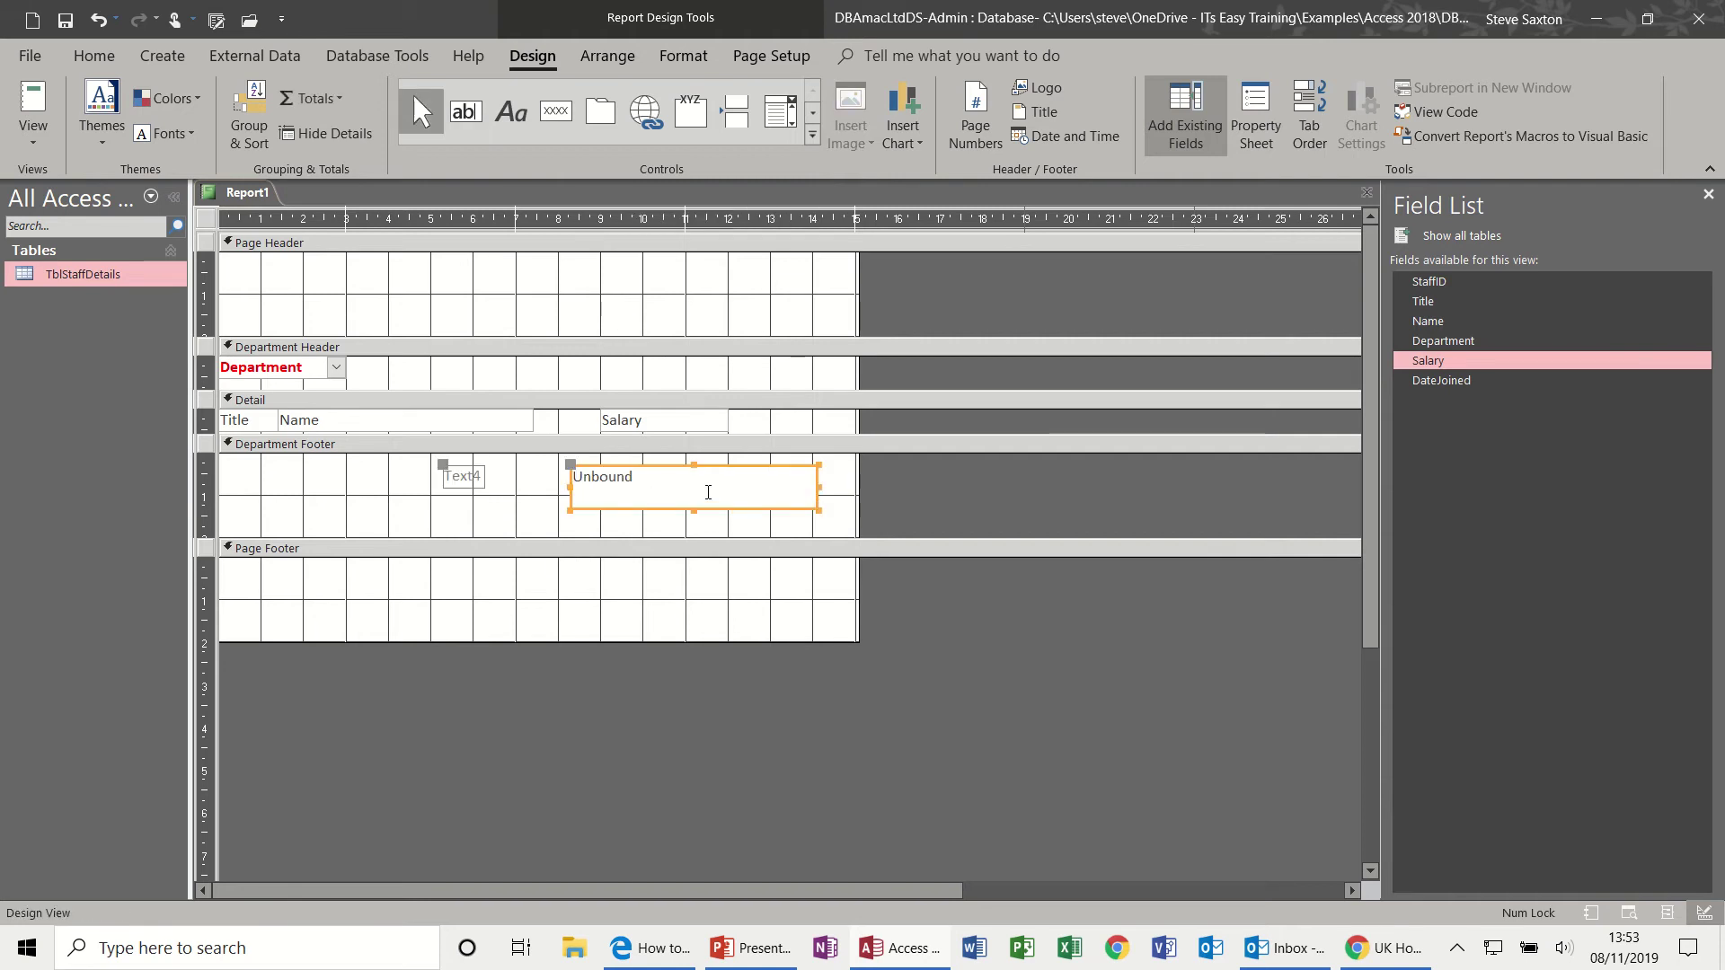
pyautogui.write('=sum([salar')
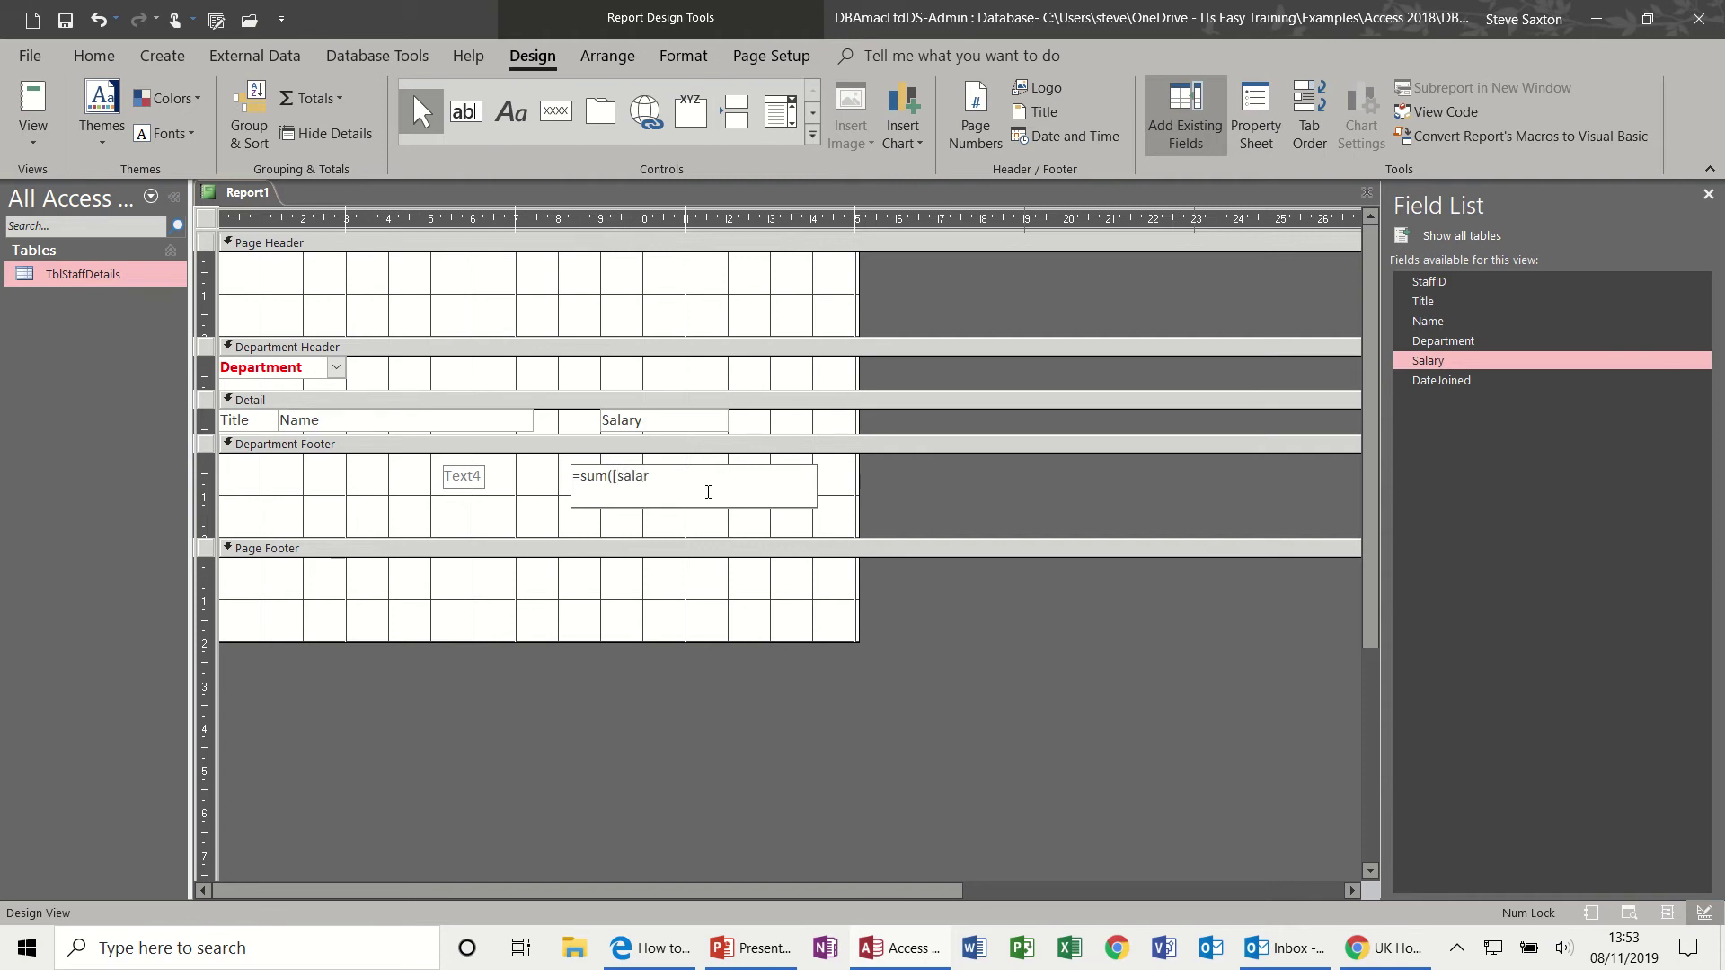
pyautogui.write('y]')
pyautogui.click(692, 521)
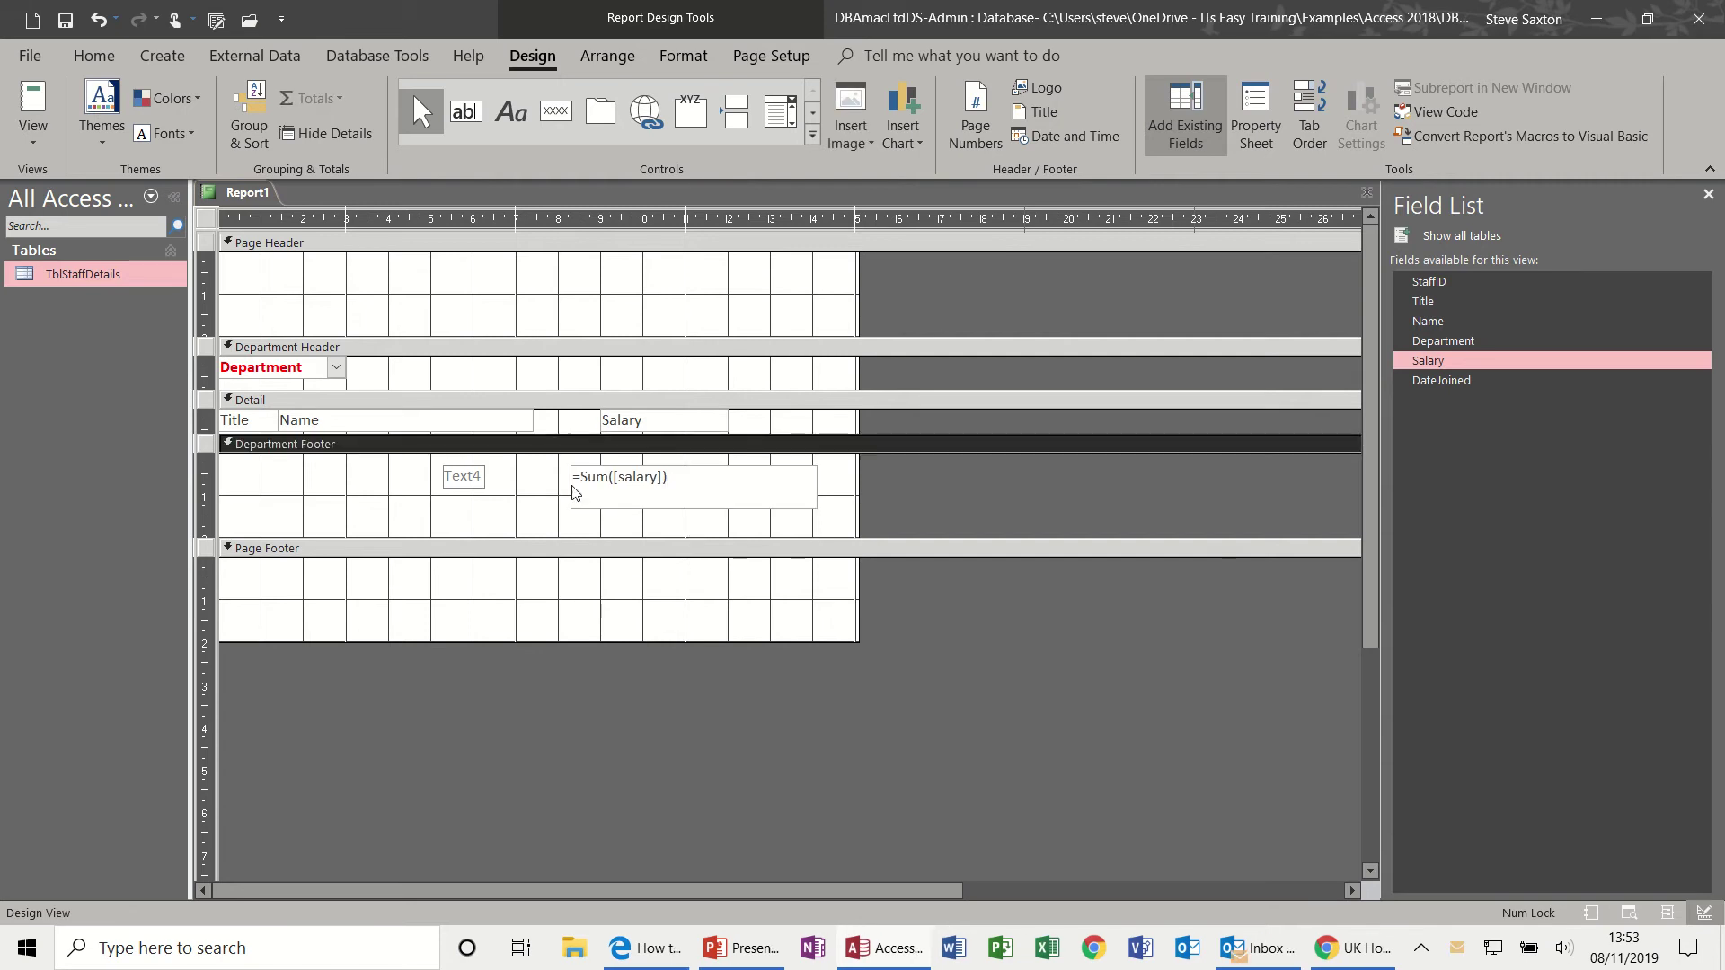
pyautogui.click(41, 113)
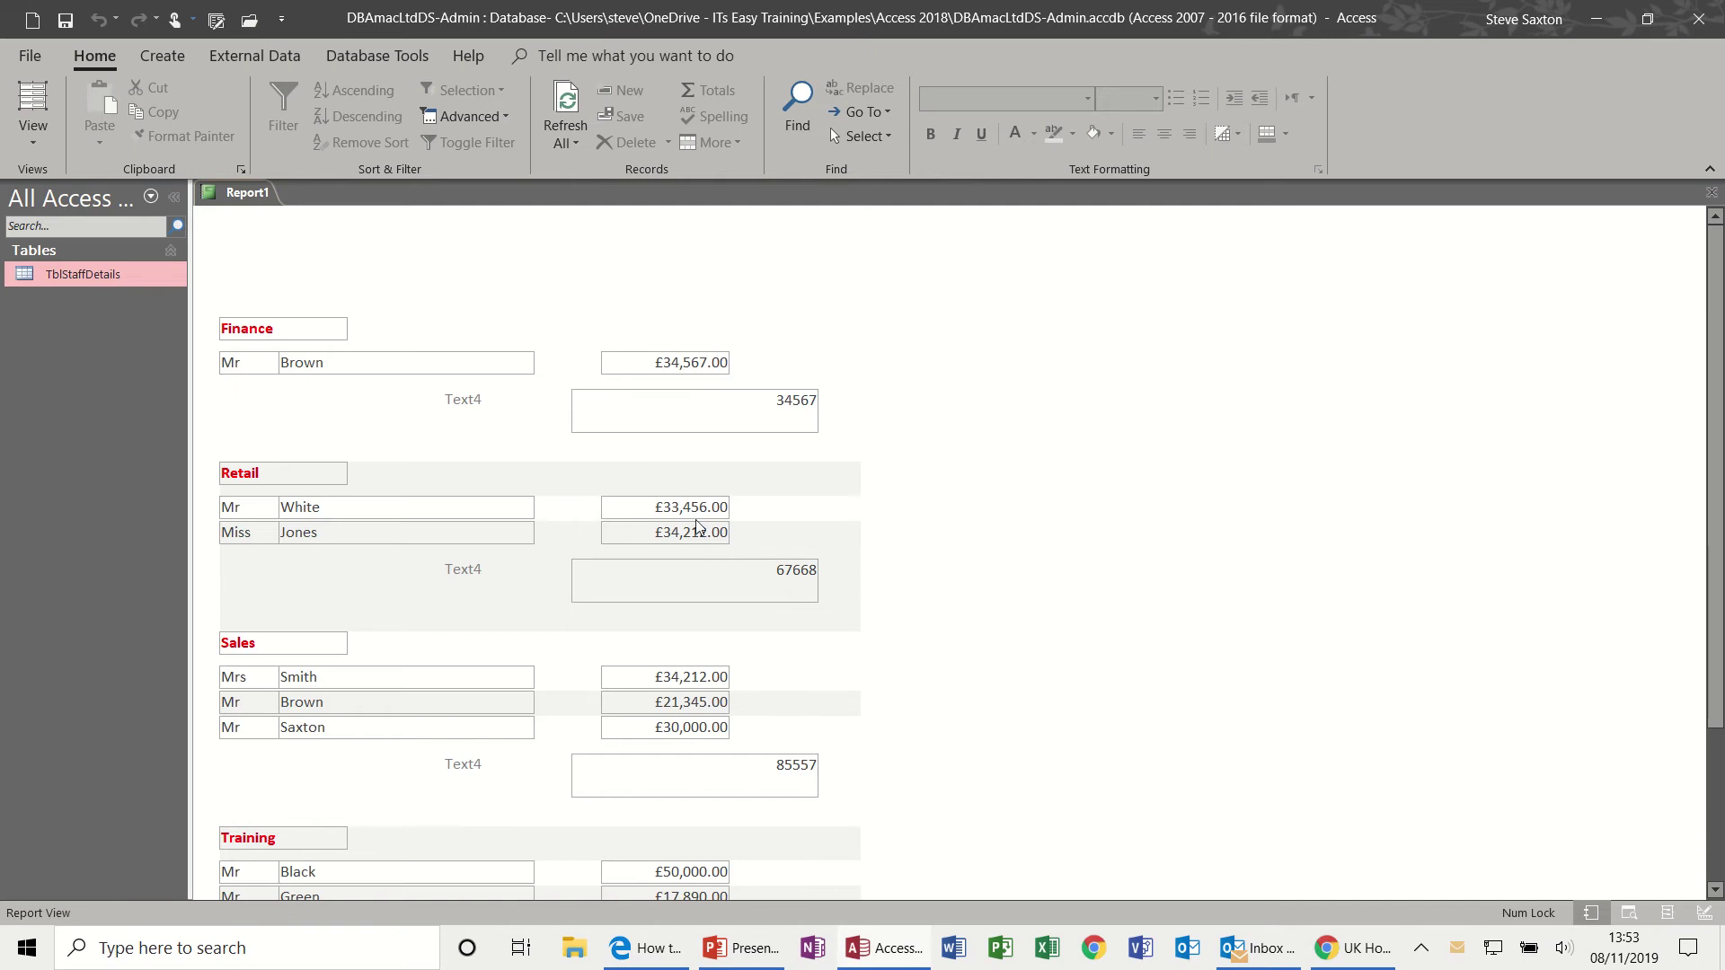
pyautogui.click(34, 135)
# Step: Format the department Sum box as Currency in the Property Sheet
pyautogui.click(86, 326)
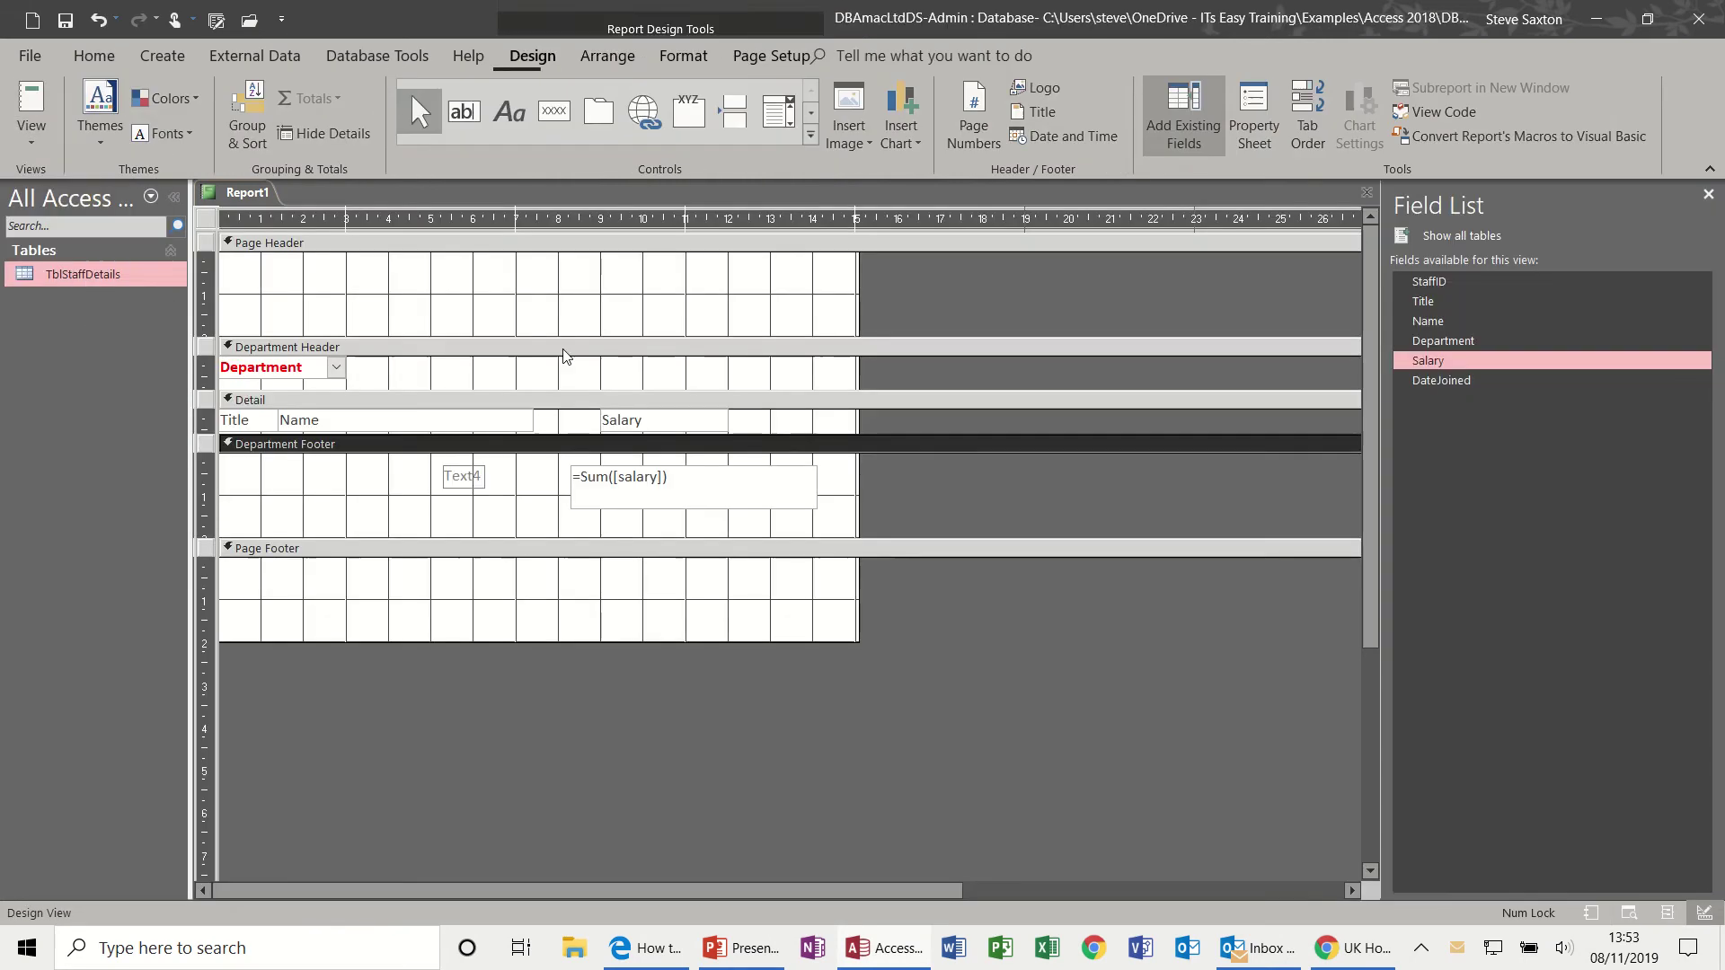
pyautogui.click(1265, 129)
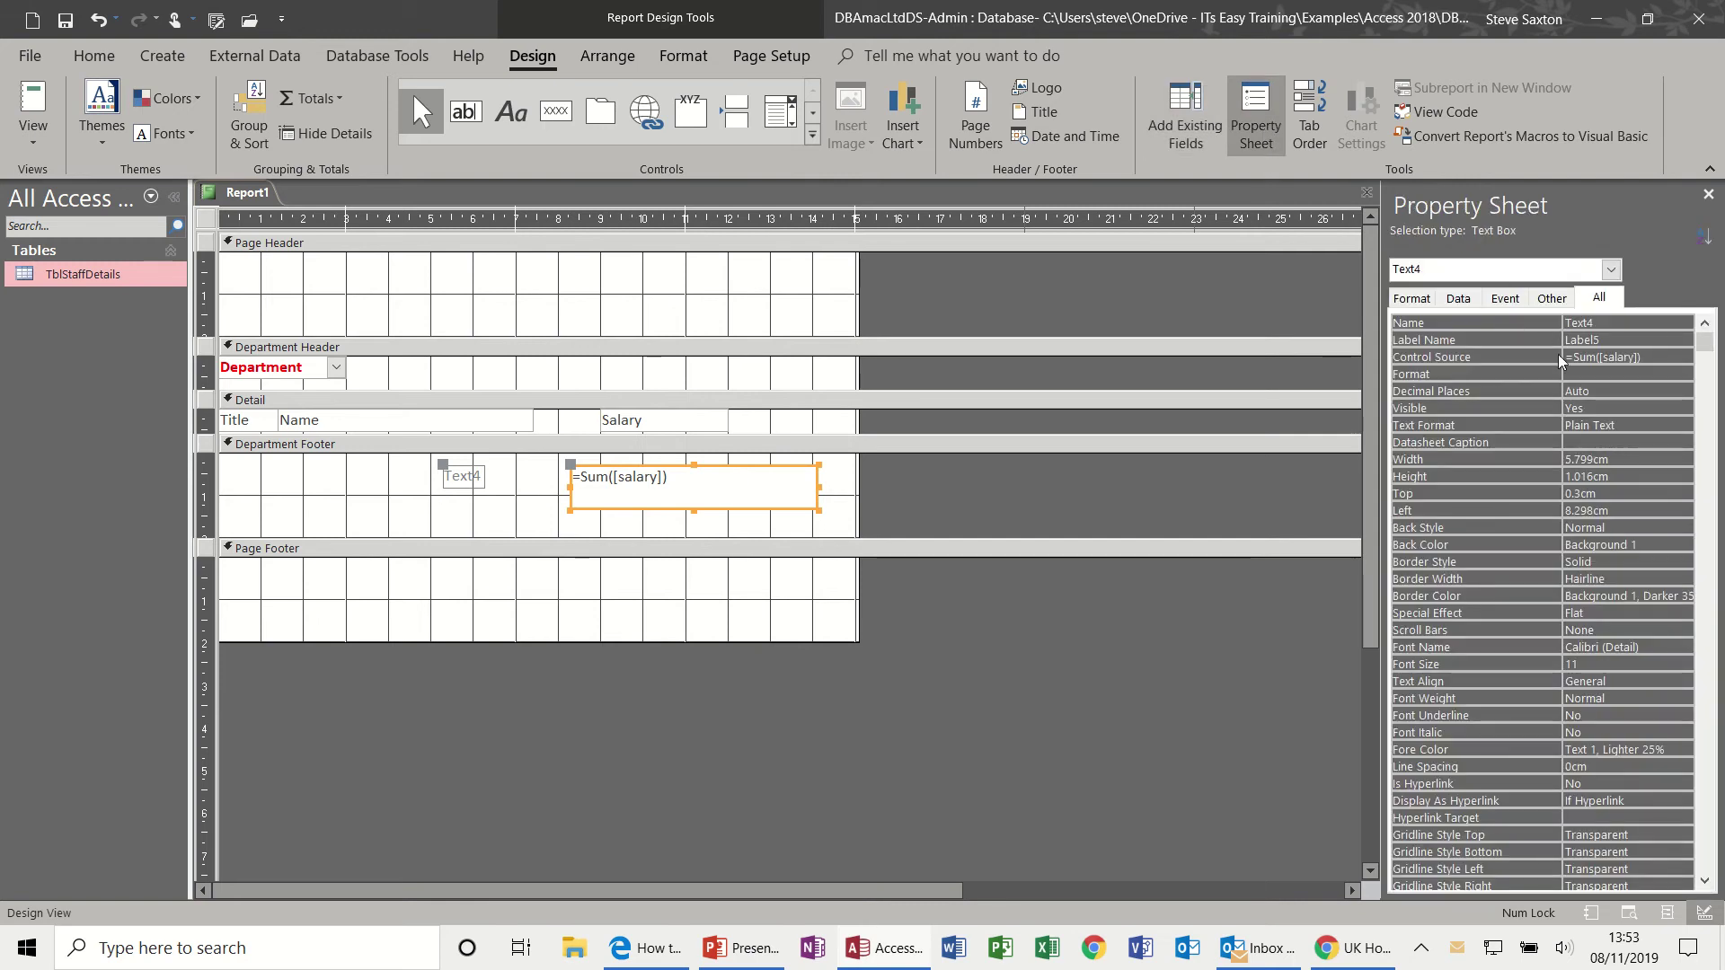
pyautogui.click(1422, 304)
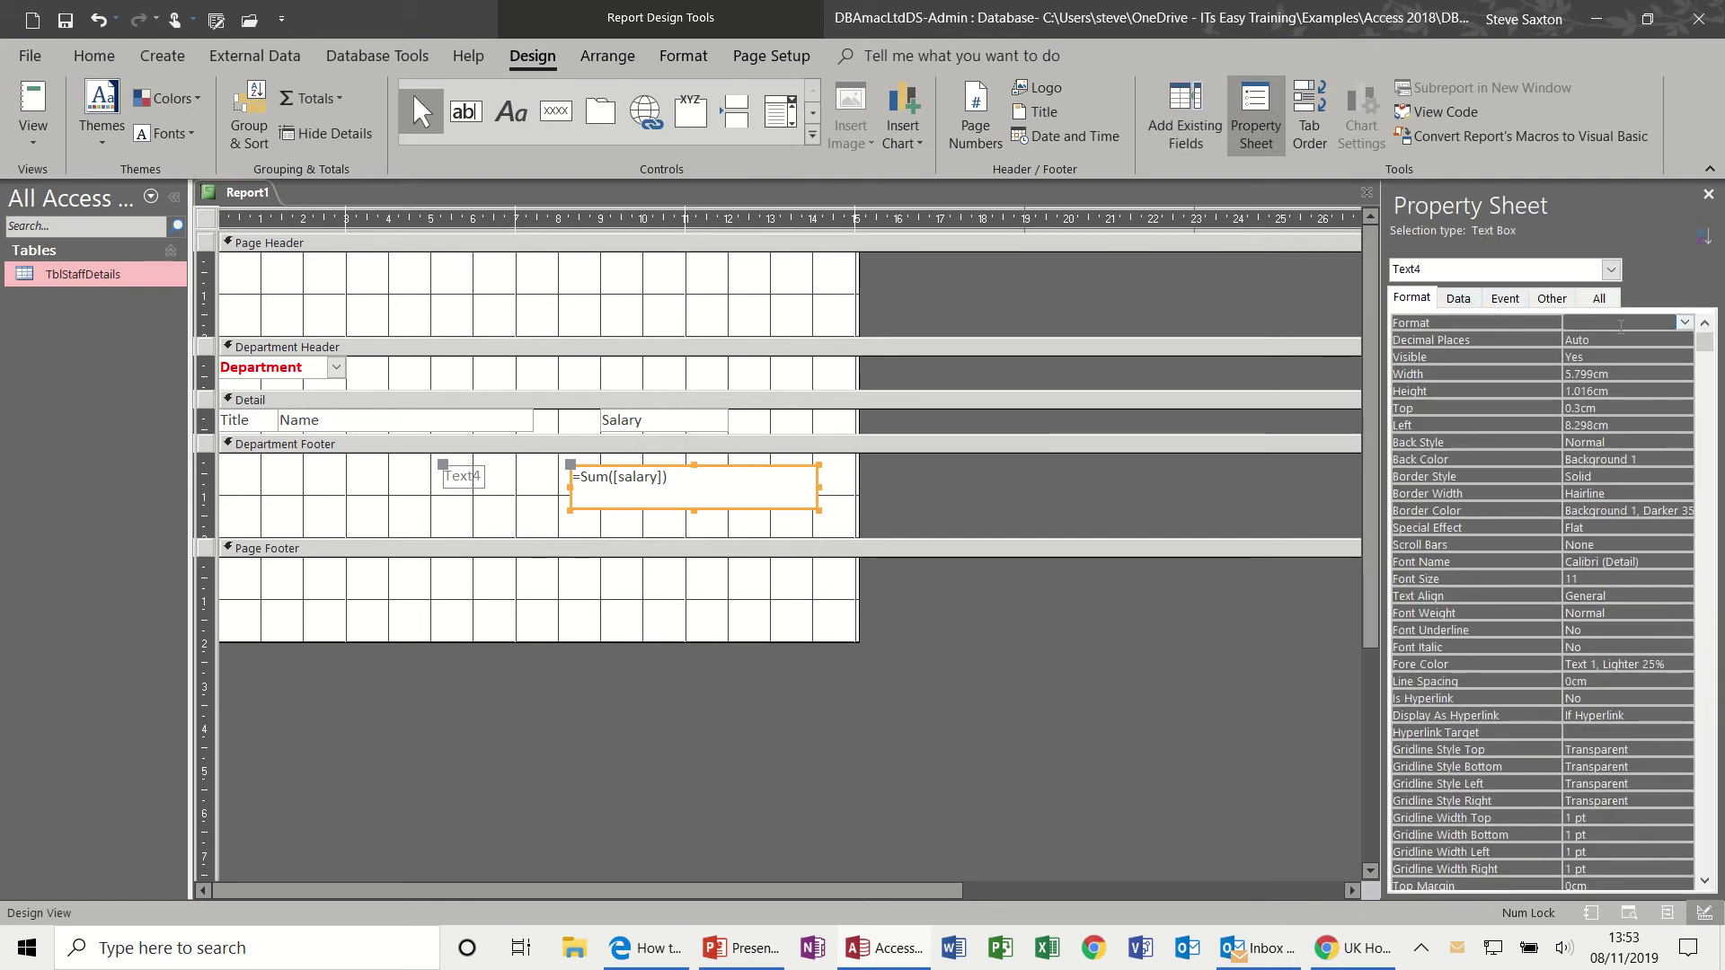
pyautogui.click(1684, 323)
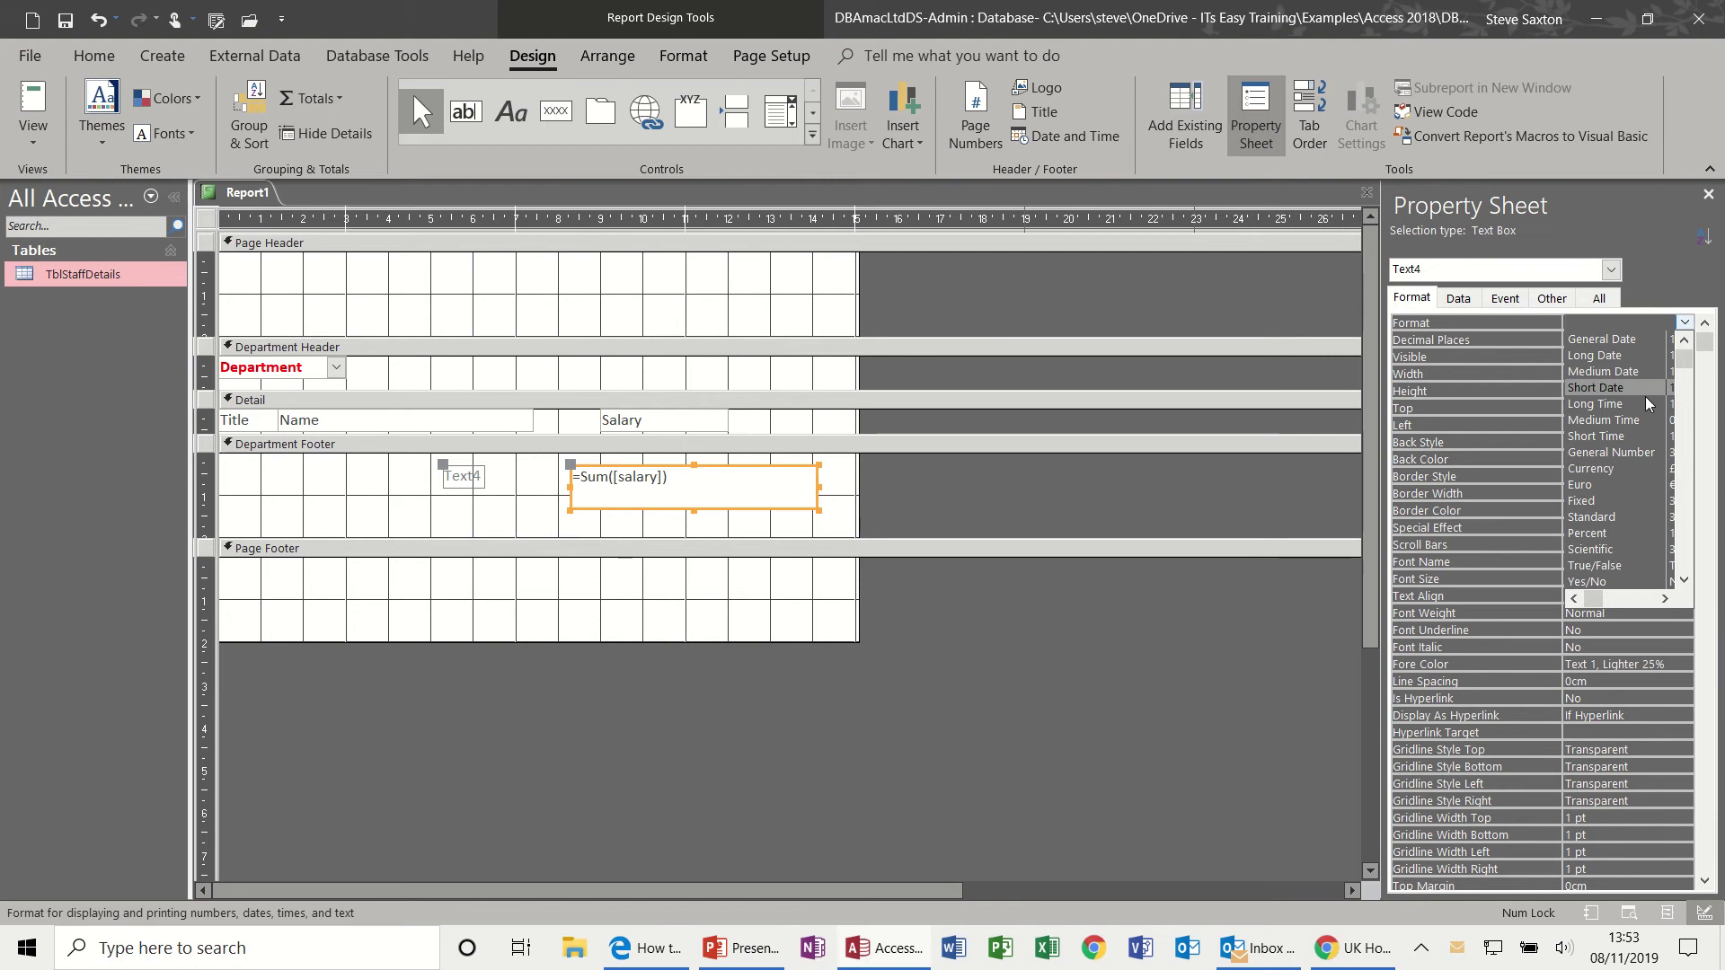
pyautogui.click(1635, 469)
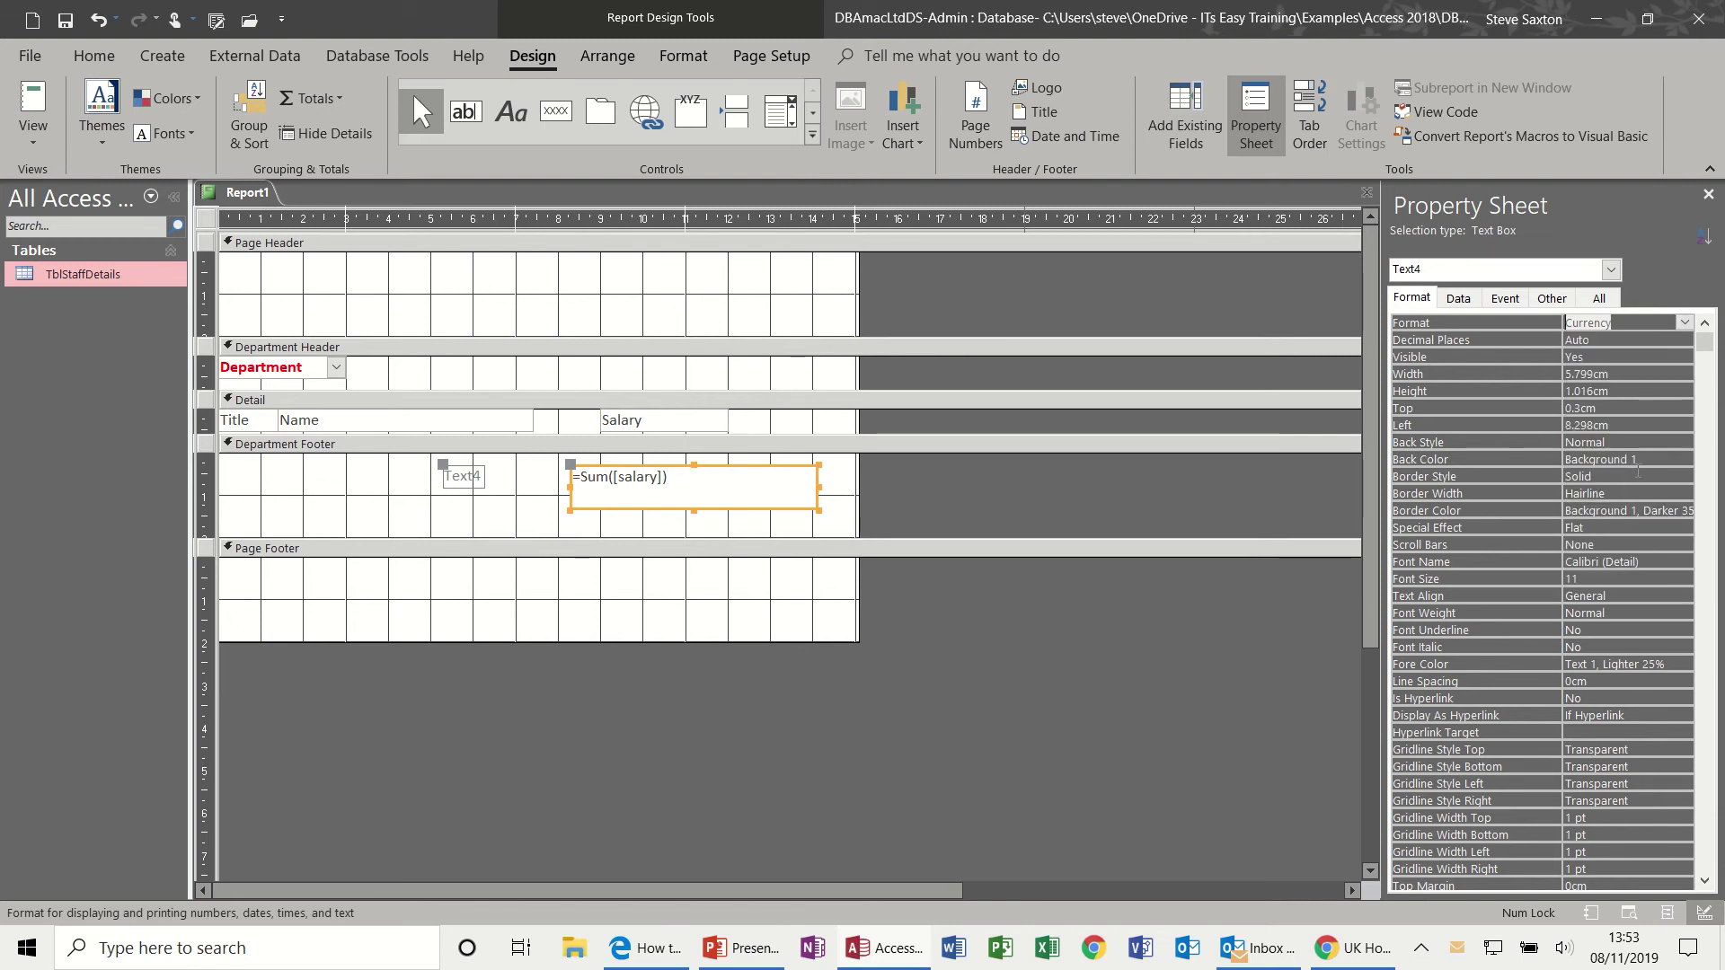
# Step: Caption the Text4 label Total, fit the Sum box under the salary column, and preview totals like £67,668.00
pyautogui.click(479, 477)
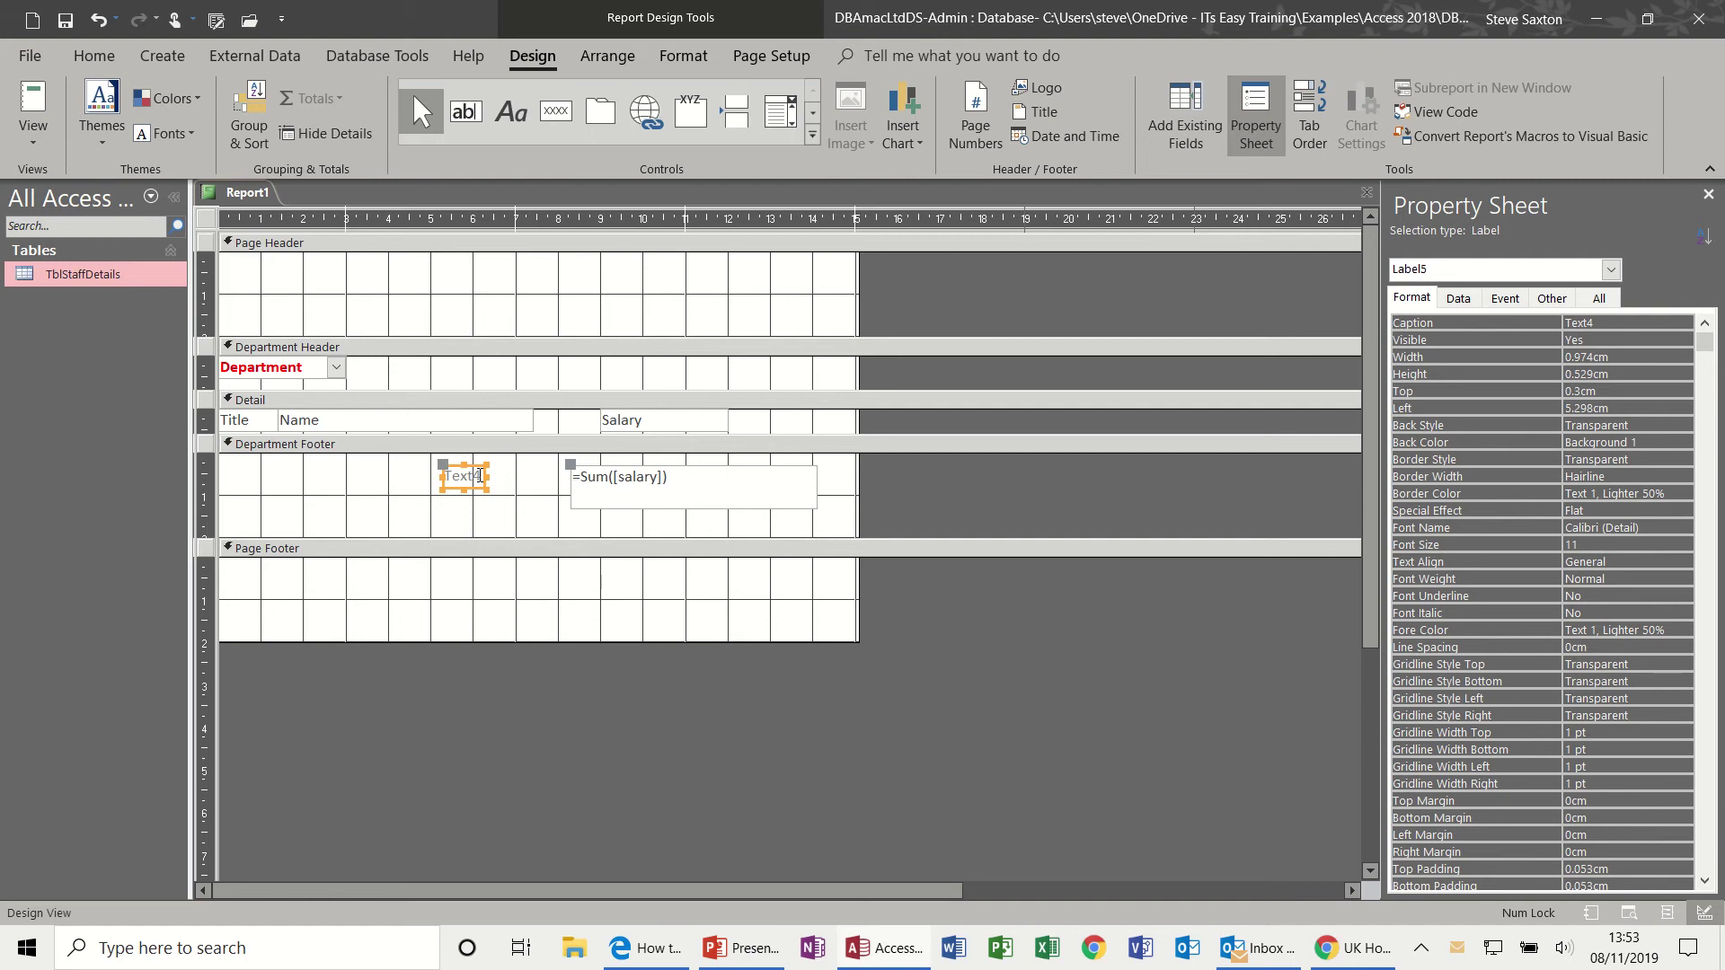
pyautogui.doubleClick(478, 476)
pyautogui.press('Delete')
pyautogui.moveTo(626, 481); pyautogui.dragTo(655, 466)
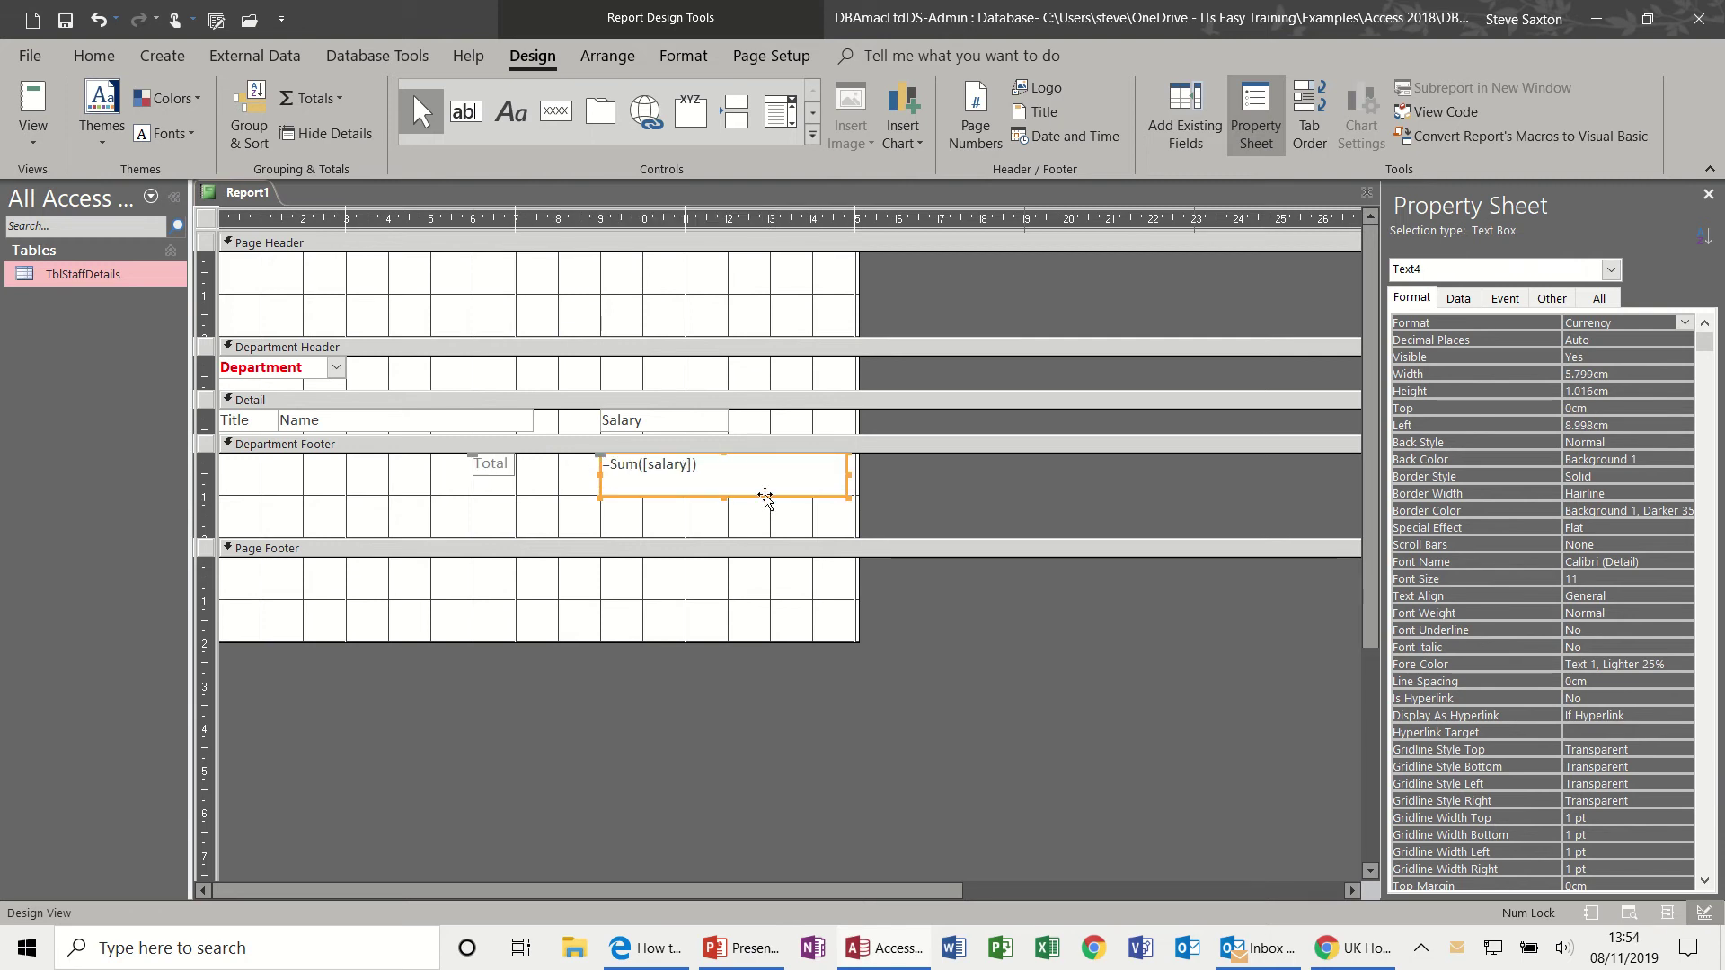
pyautogui.click(852, 482)
pyautogui.click(845, 473)
pyautogui.moveTo(848, 472); pyautogui.dragTo(664, 479)
pyautogui.click(32, 101)
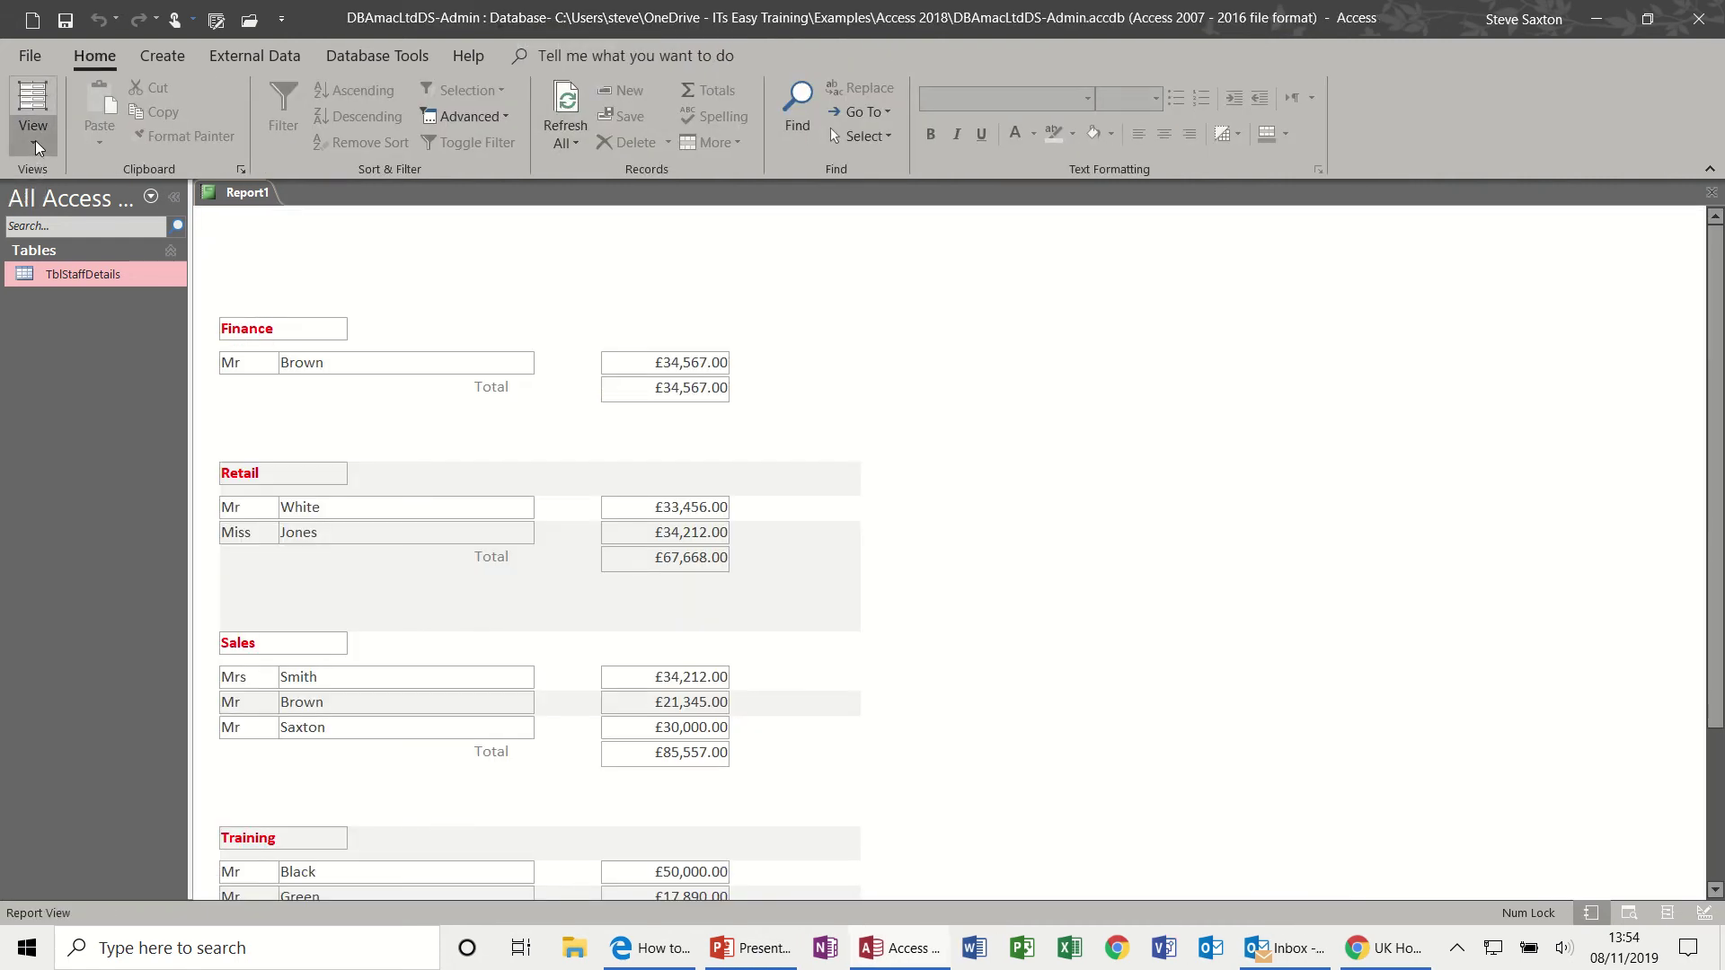
pyautogui.click(34, 135)
# Step: Draw a new Department Footer text box under the Total holding =Avg([salary])
pyautogui.click(99, 325)
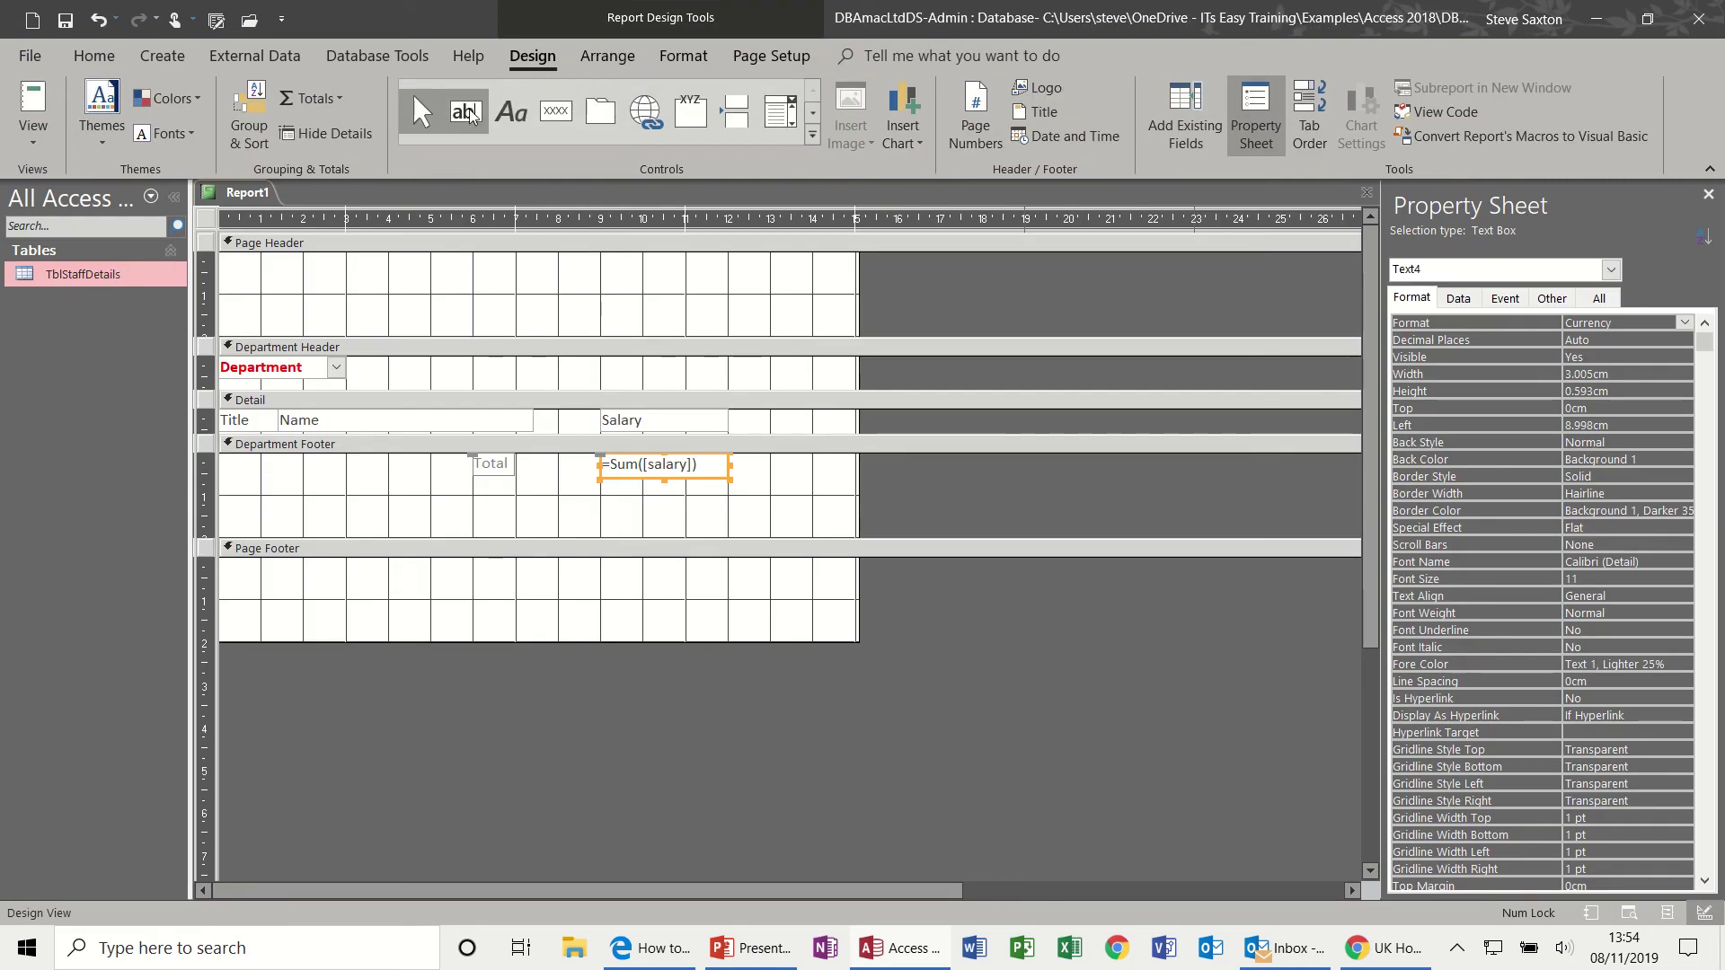
pyautogui.click(467, 113)
pyautogui.moveTo(602, 487); pyautogui.dragTo(729, 519)
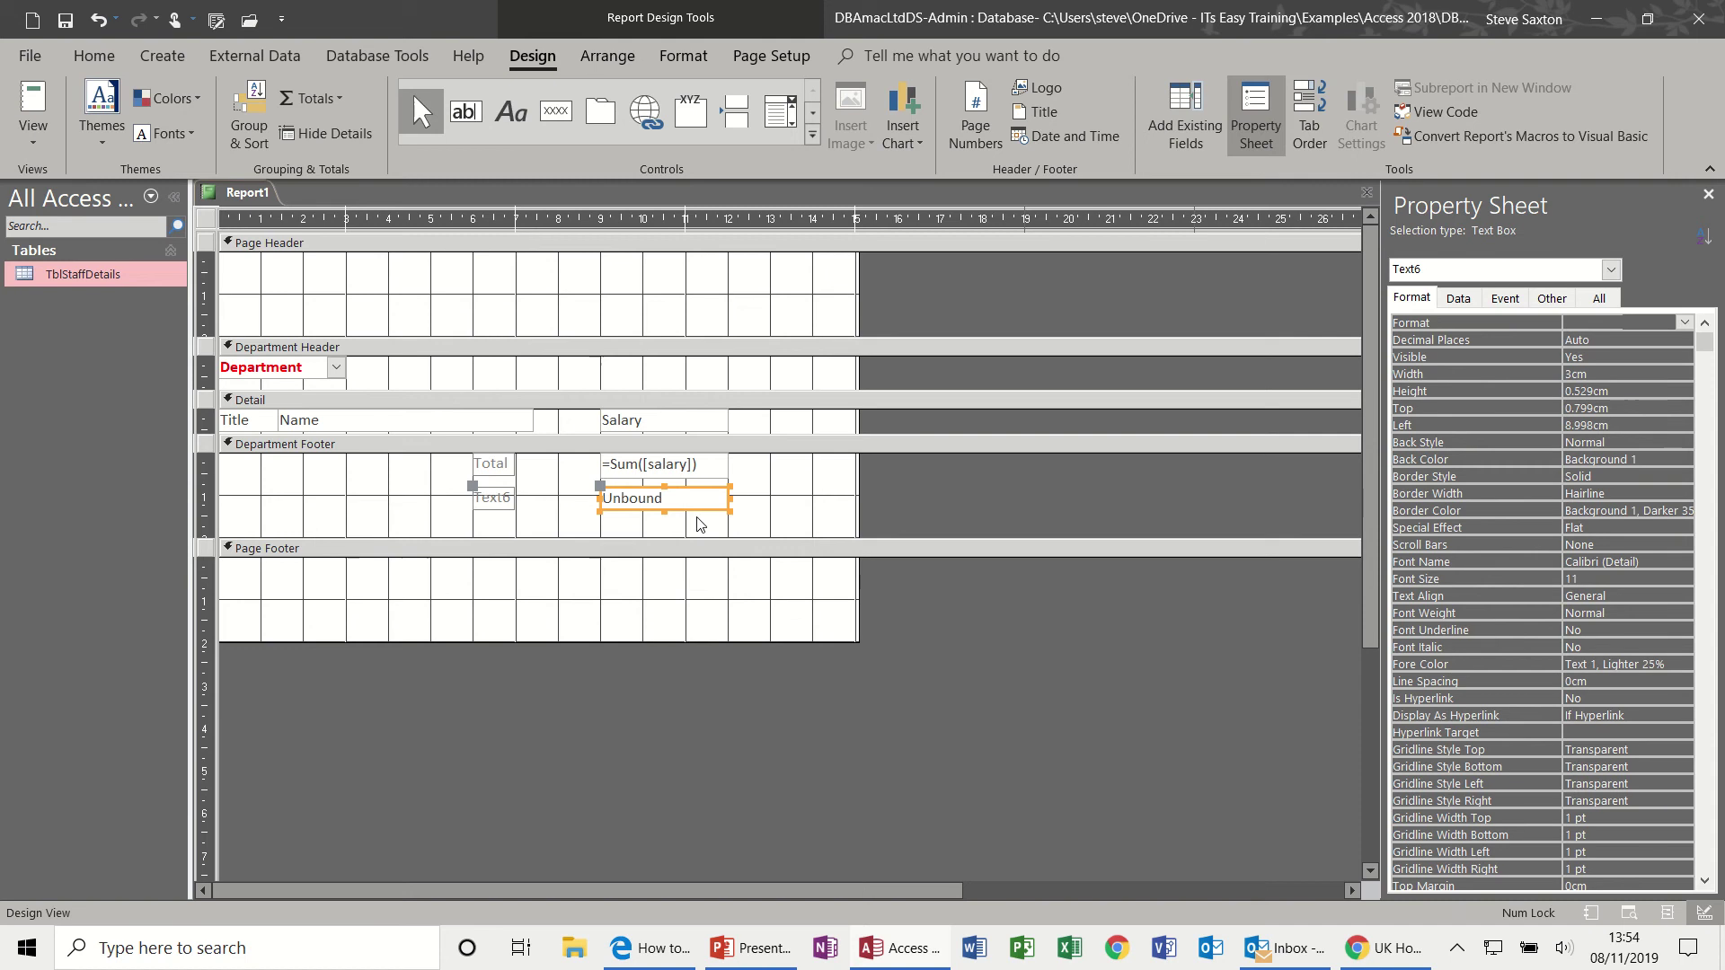
pyautogui.click(667, 497)
pyautogui.write('=avg')
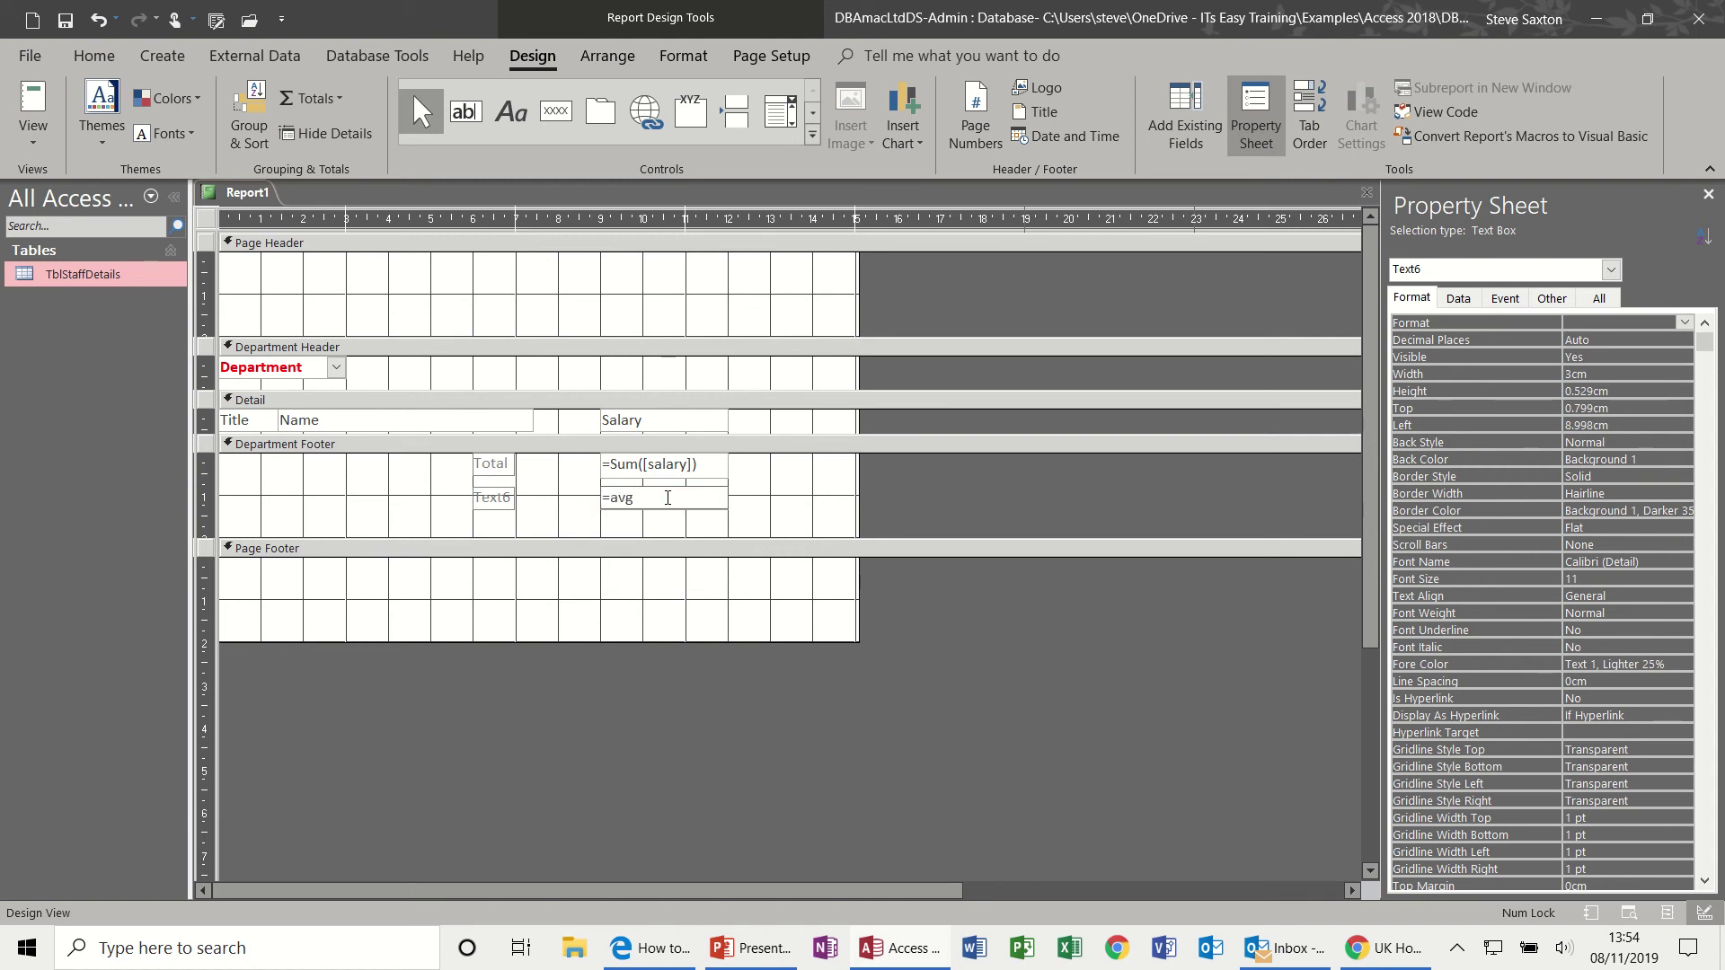
pyautogui.write('salary])')
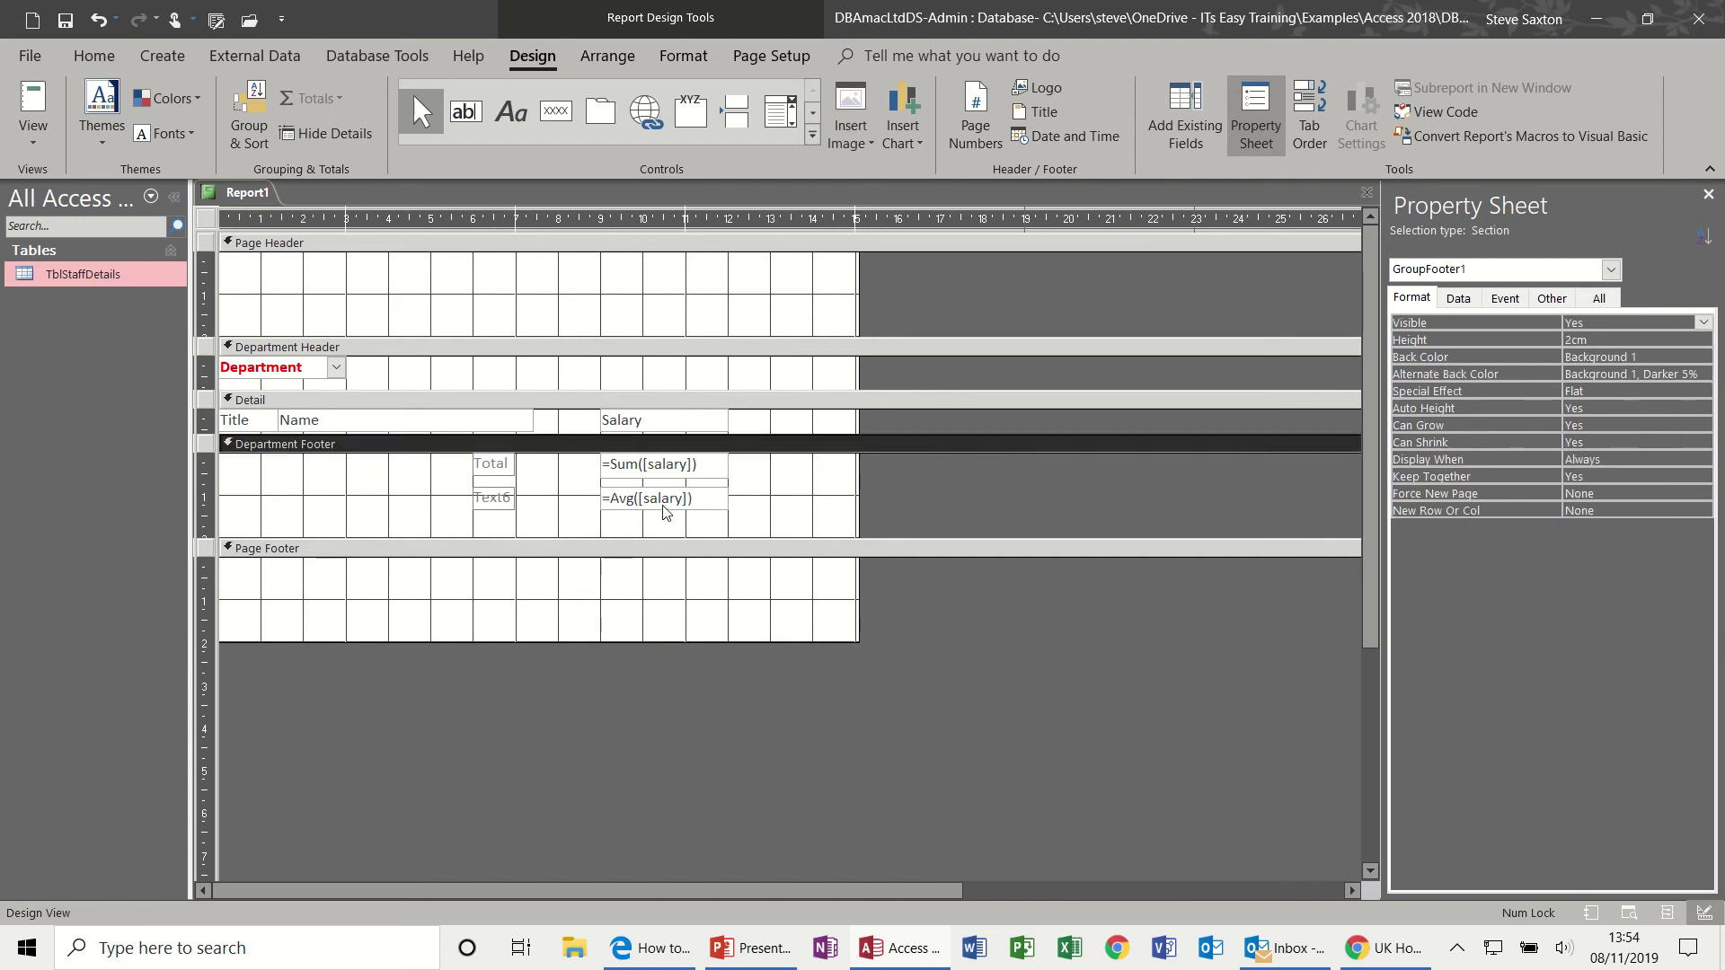
pyautogui.click(662, 509)
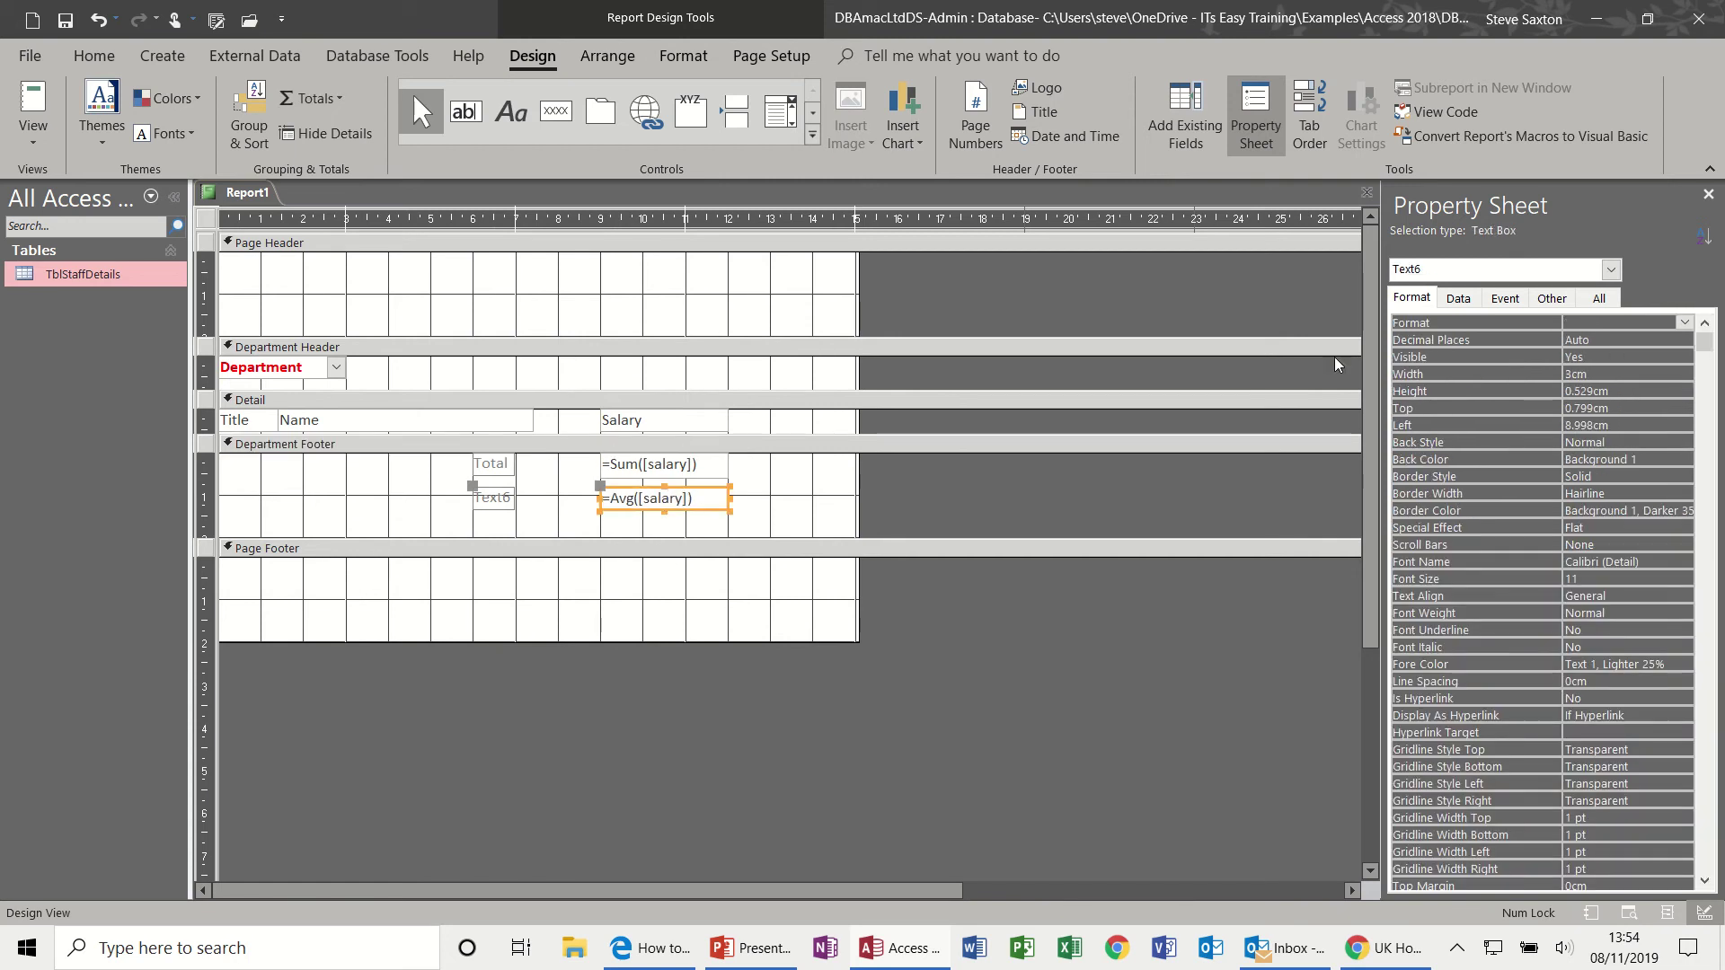
# Step: Format the average box as Currency and check it in Report View
pyautogui.click(1683, 323)
pyautogui.click(1626, 469)
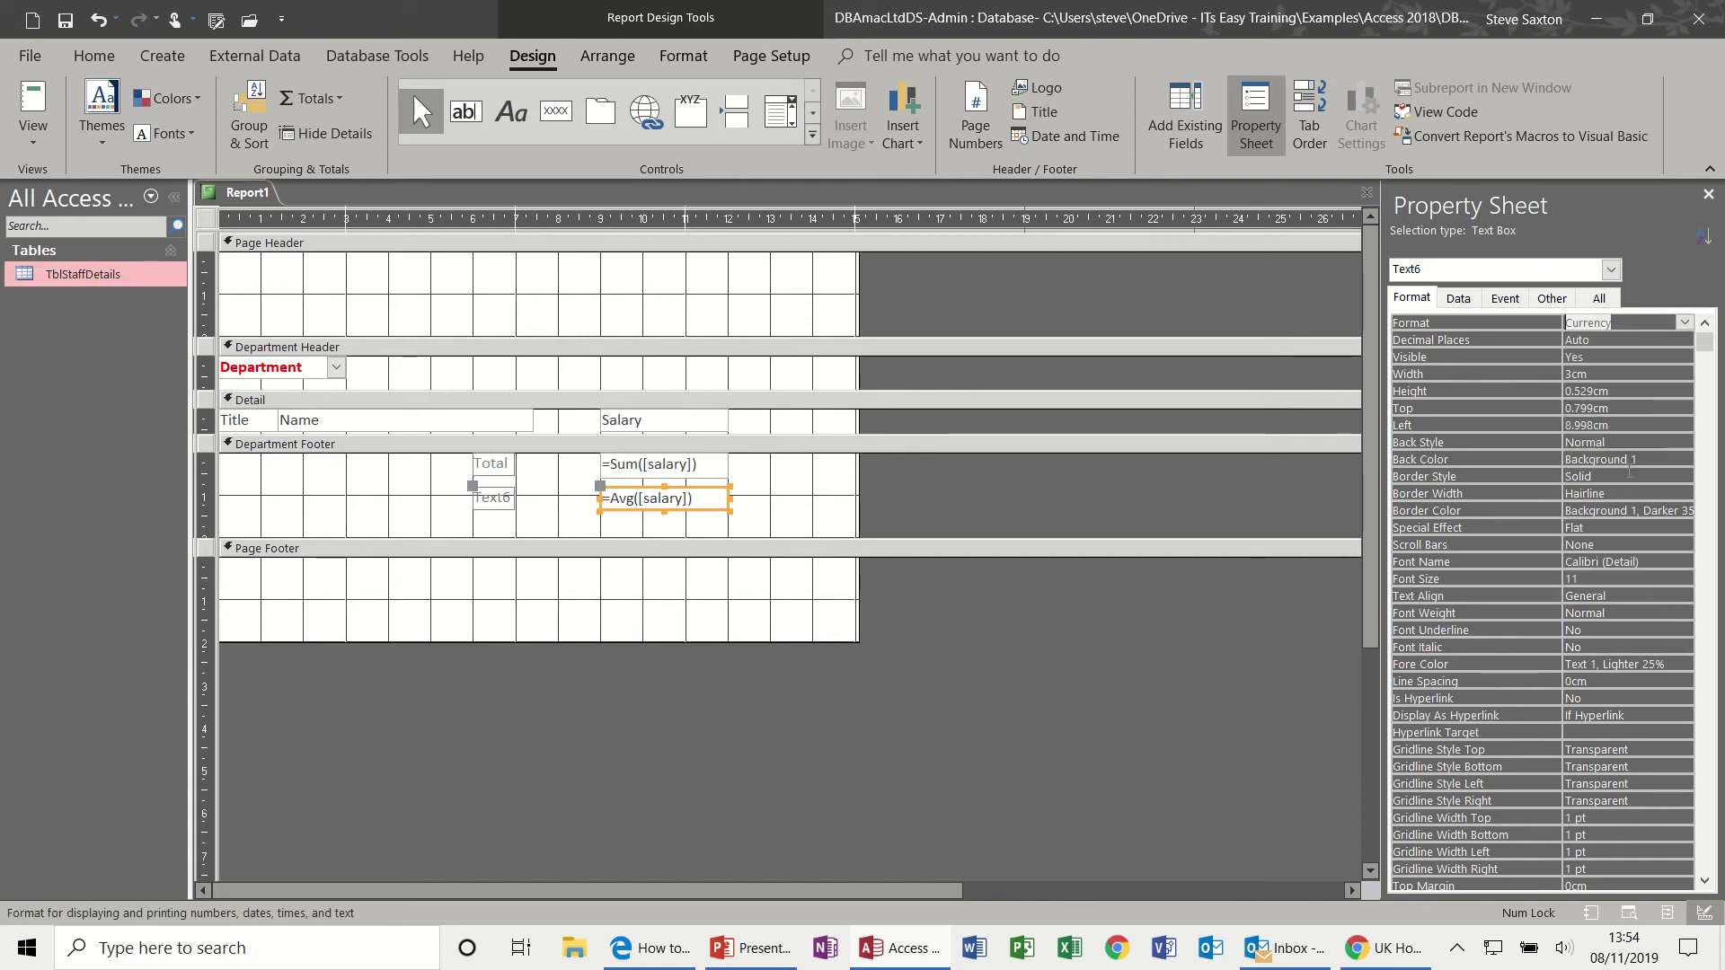
pyautogui.click(39, 99)
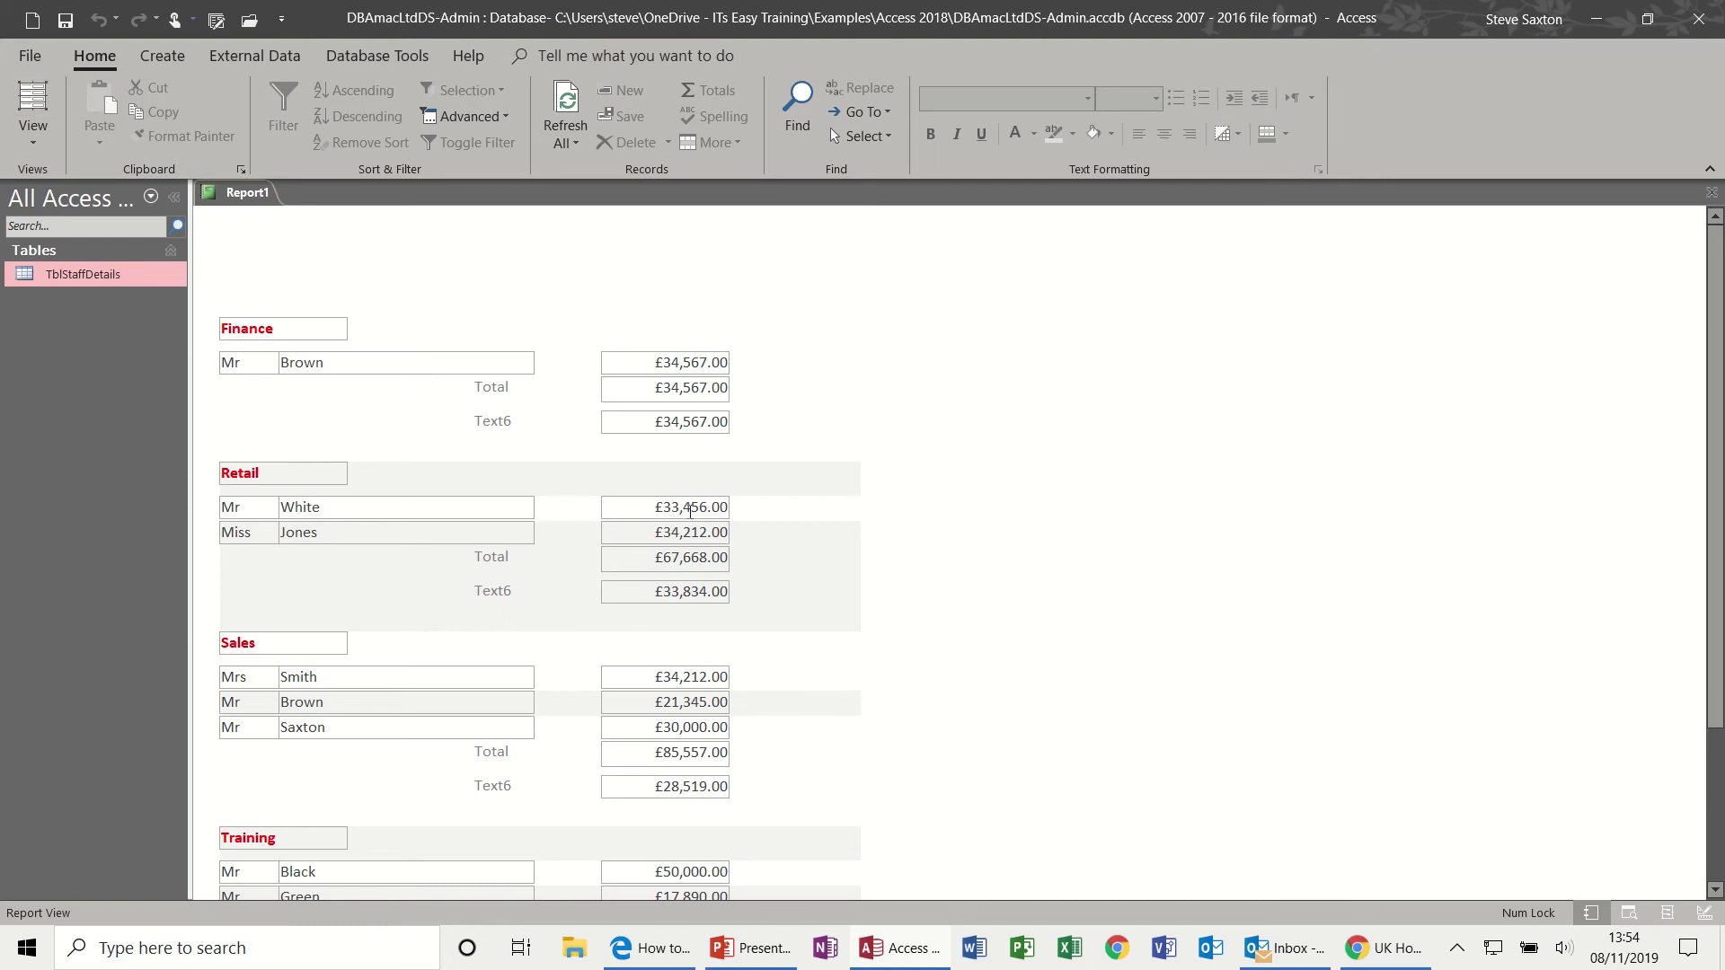
pyautogui.click(35, 133)
pyautogui.click(90, 330)
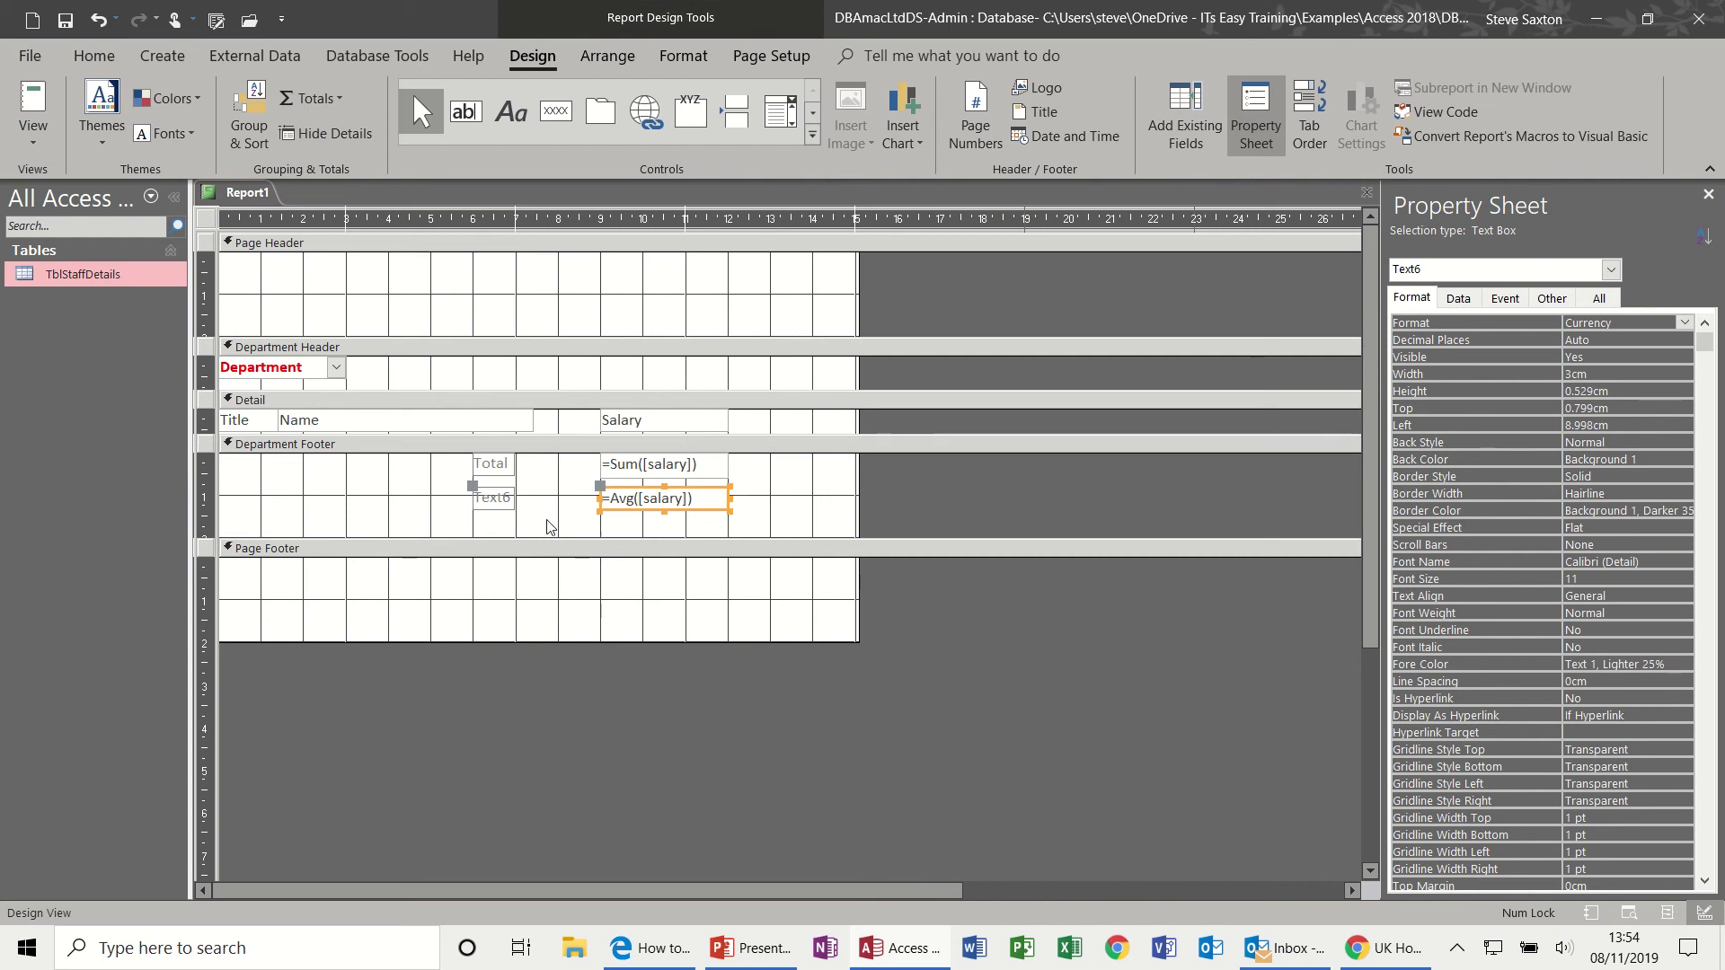
# Step: Caption the Text6 label Average and move the average row up beneath the Total
pyautogui.click(511, 500)
pyautogui.doubleClick(512, 500)
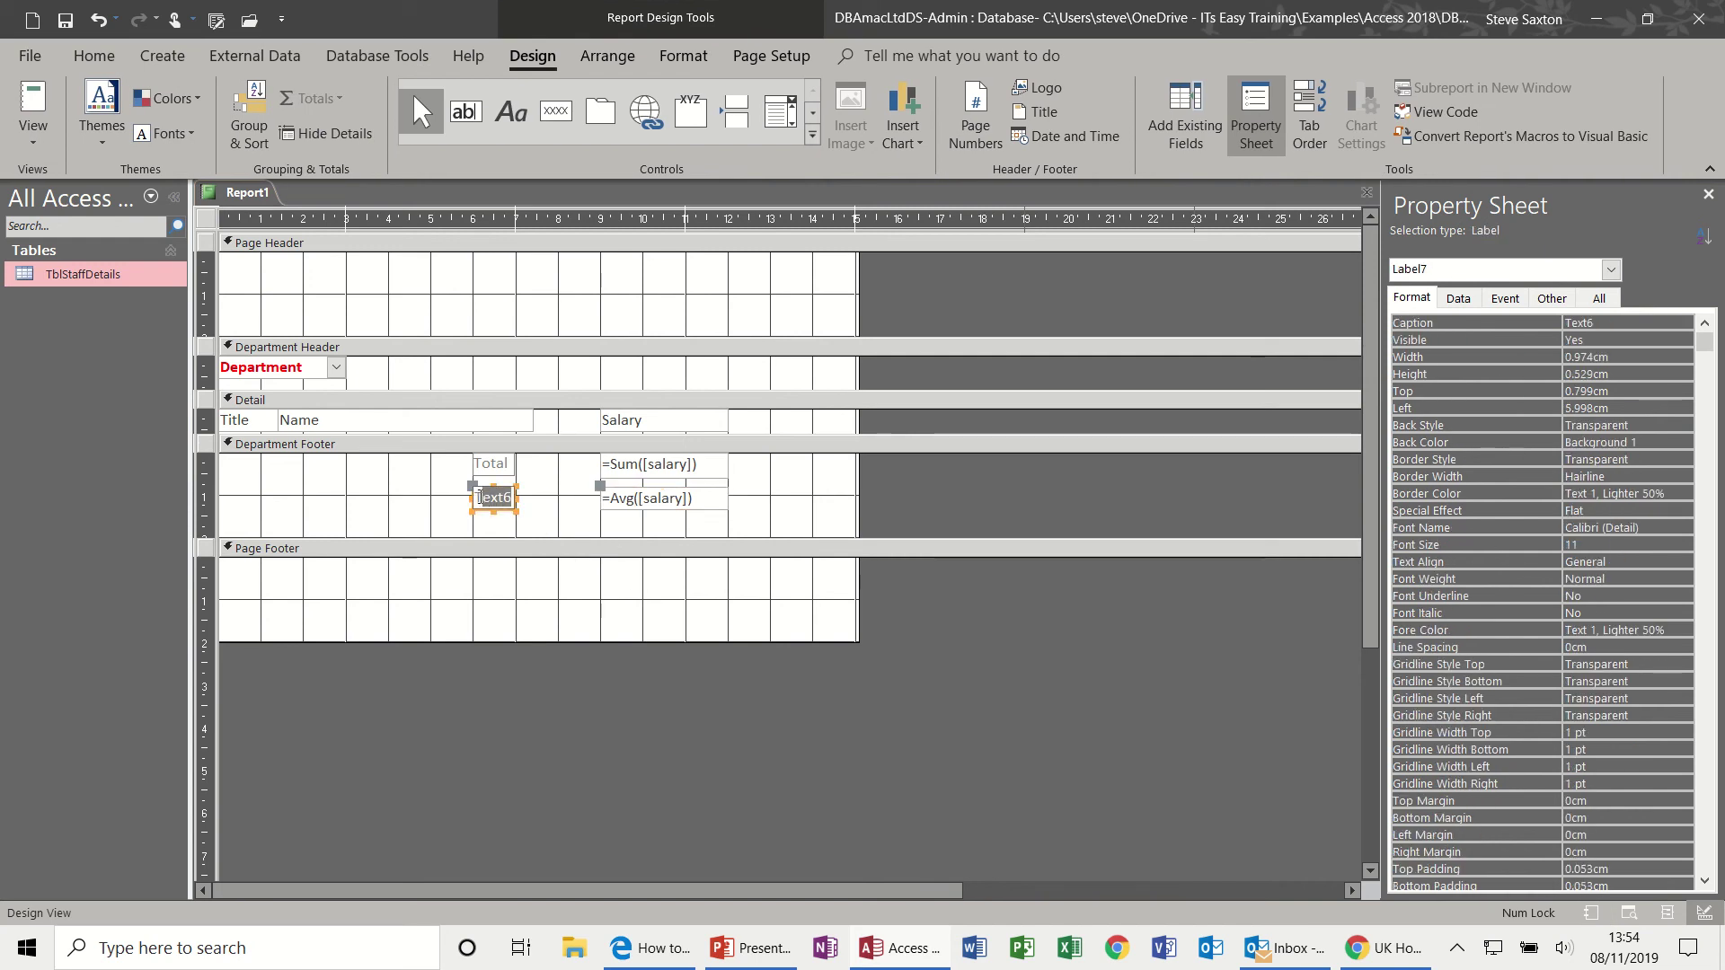
pyautogui.press('BackSpace')
pyautogui.write('Average')
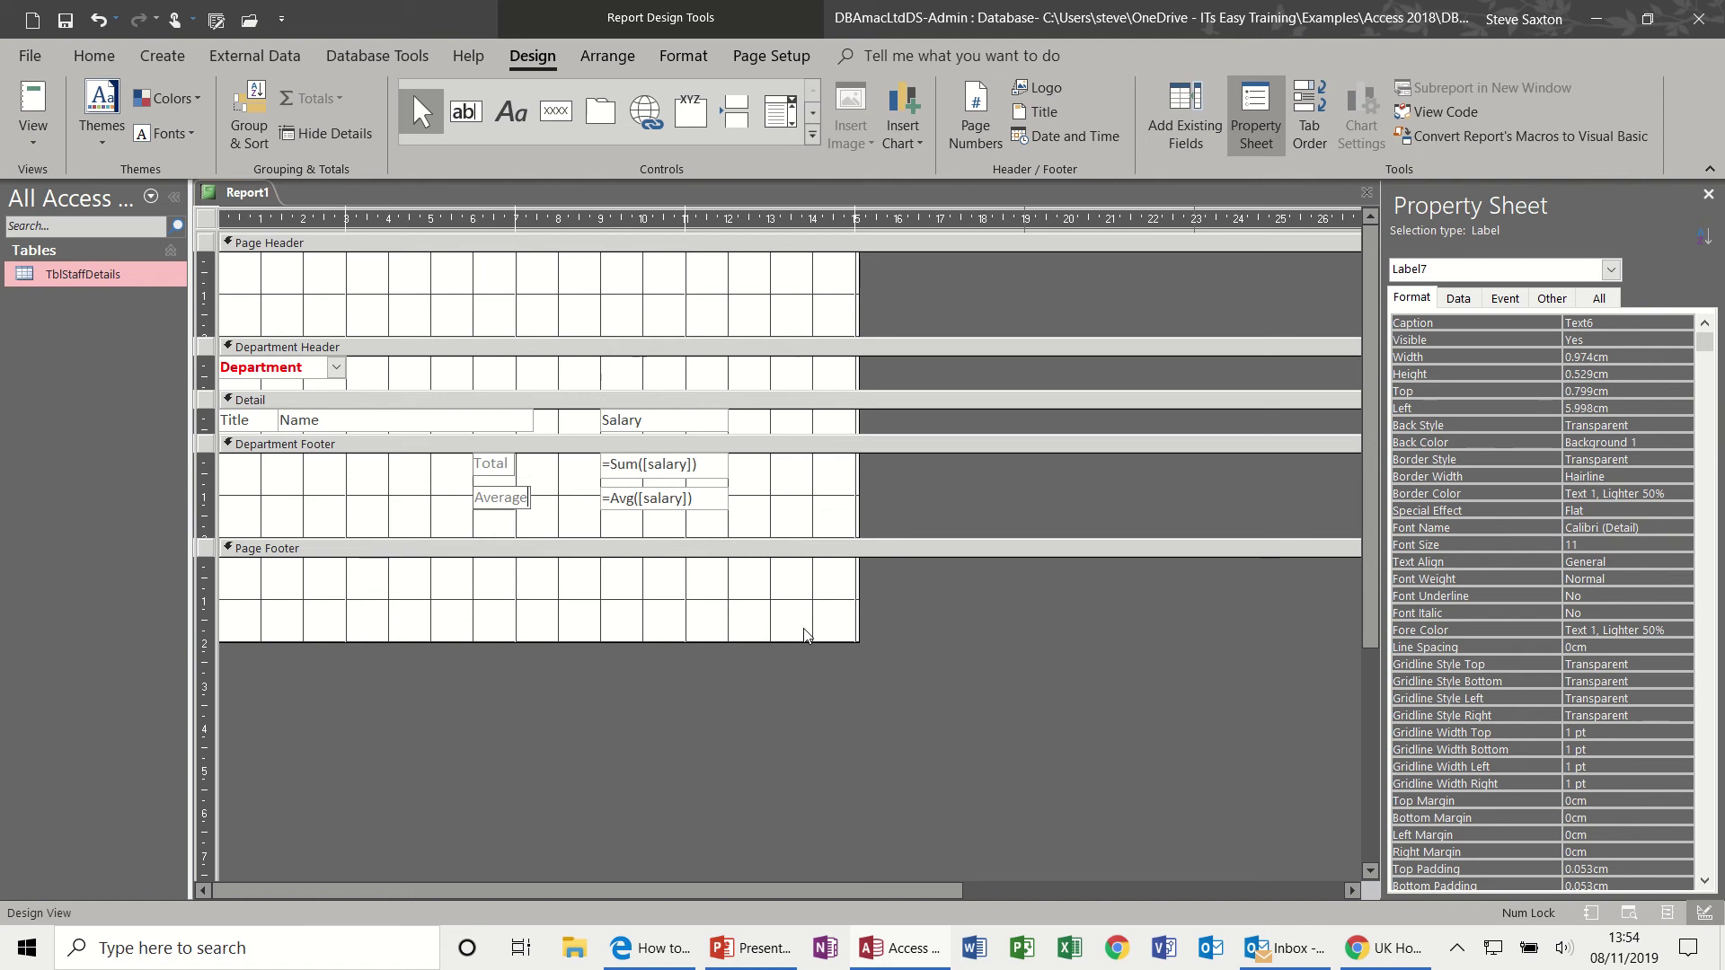
pyautogui.click(813, 622)
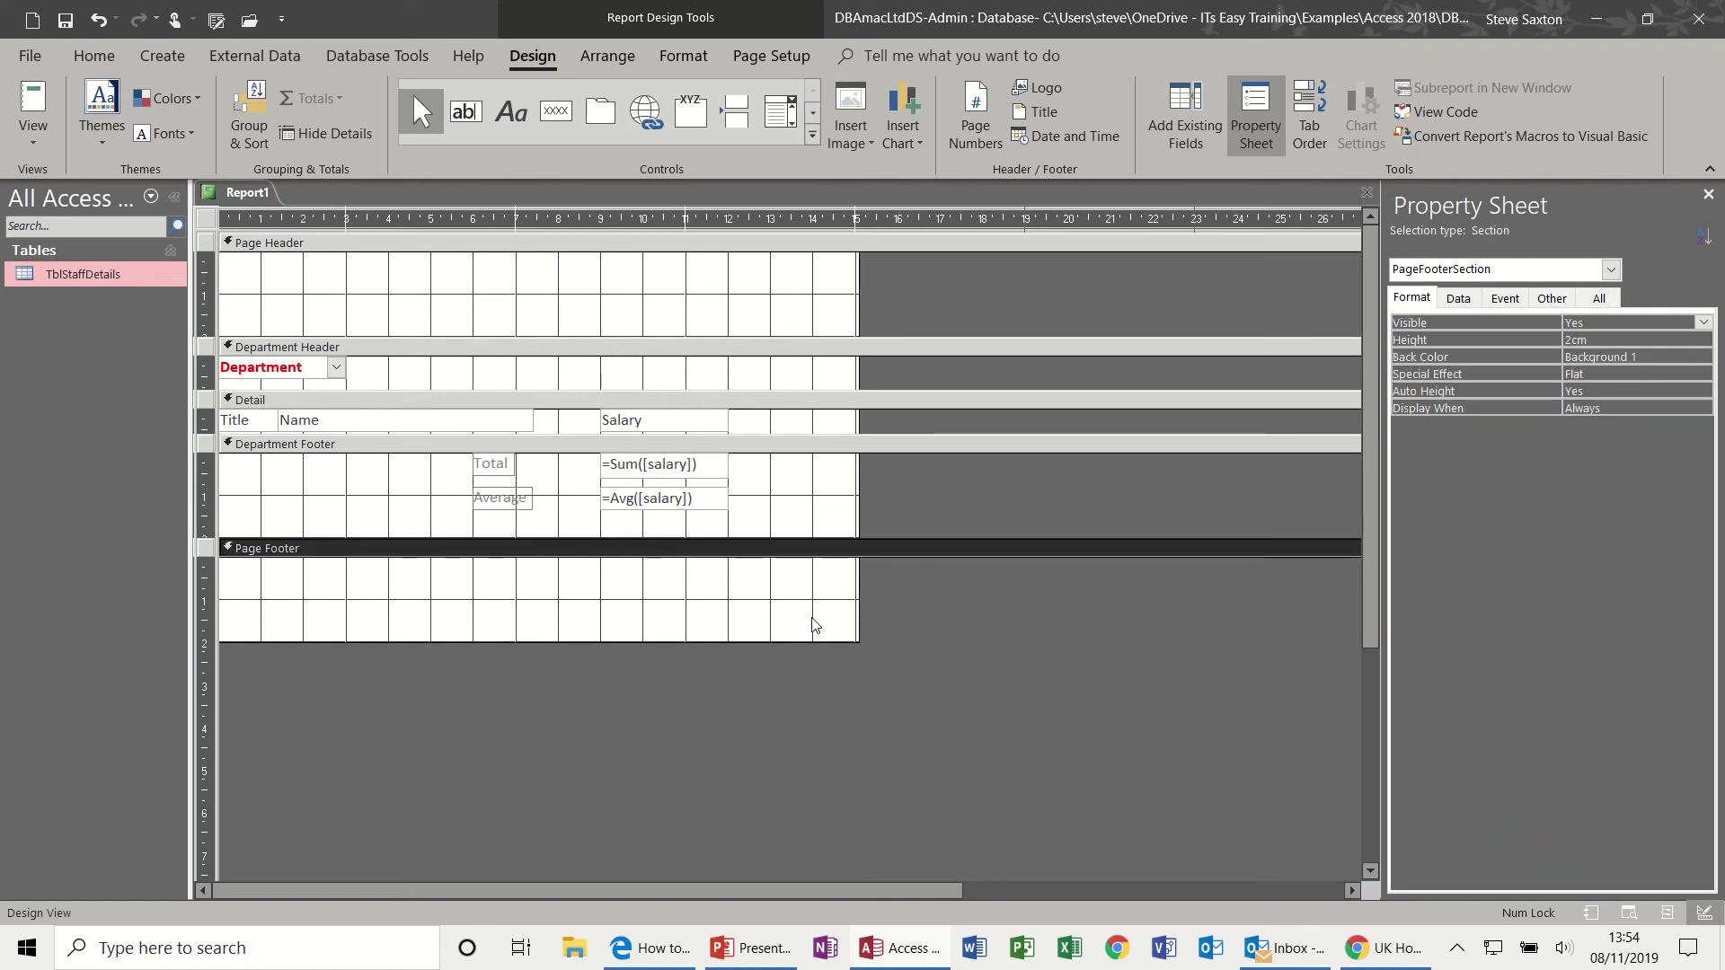
pyautogui.click(703, 503)
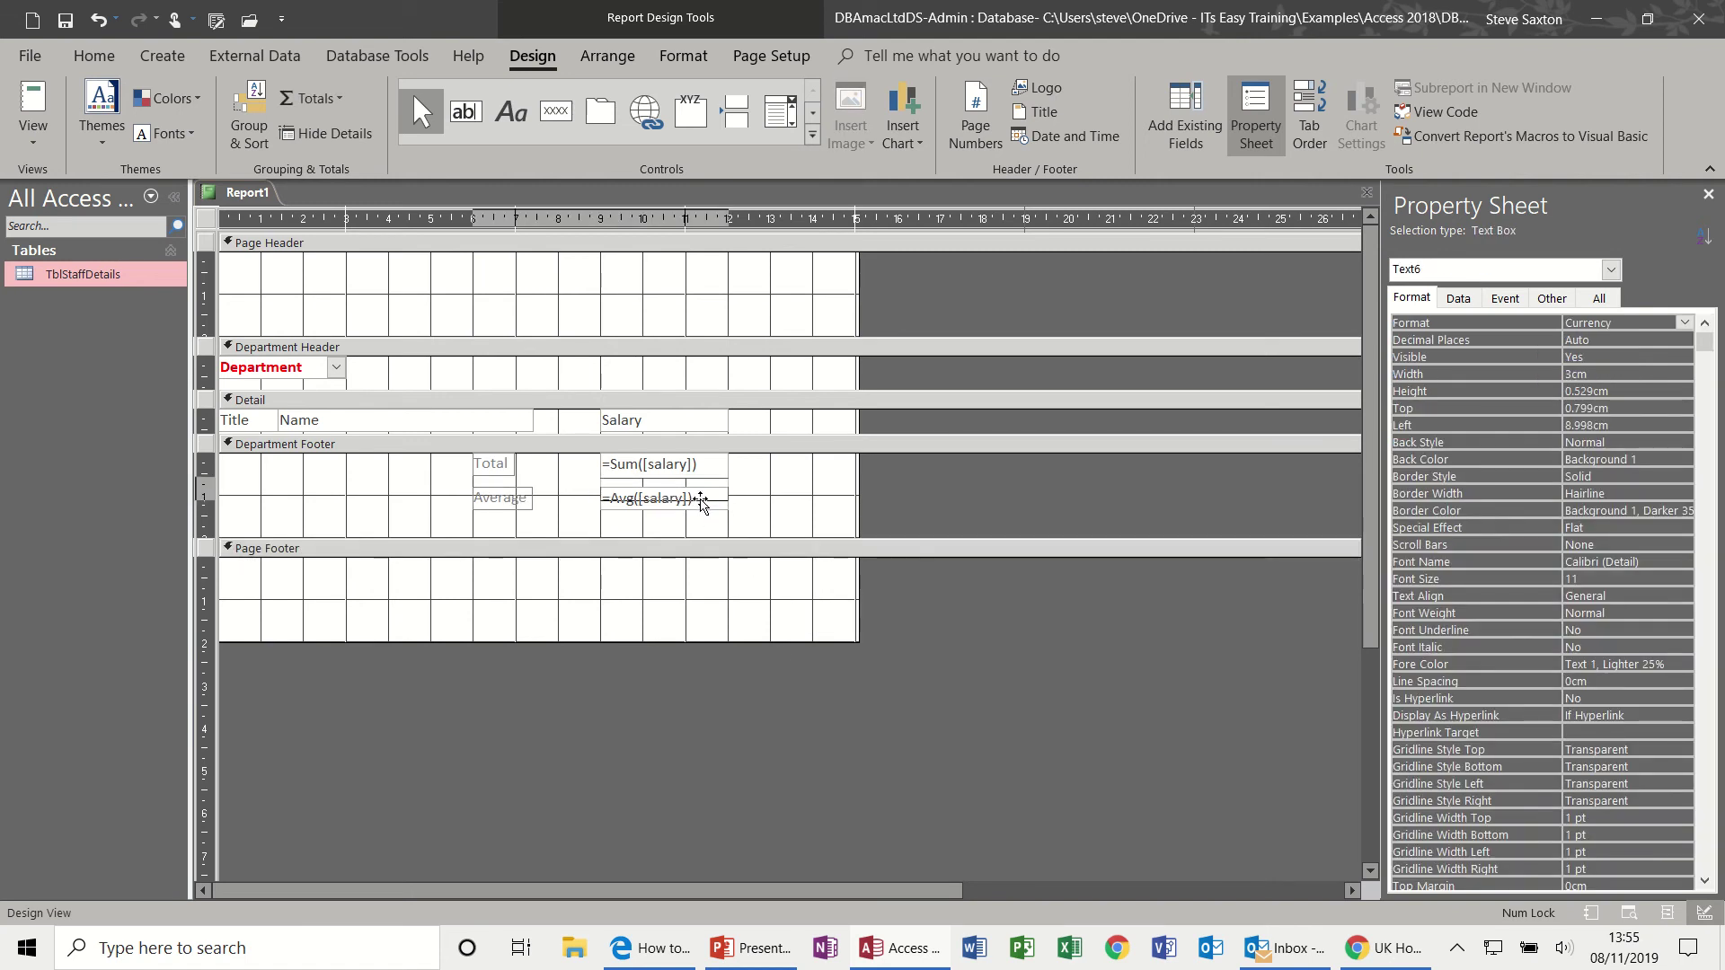
pyautogui.moveTo(702, 503); pyautogui.dragTo(683, 547)
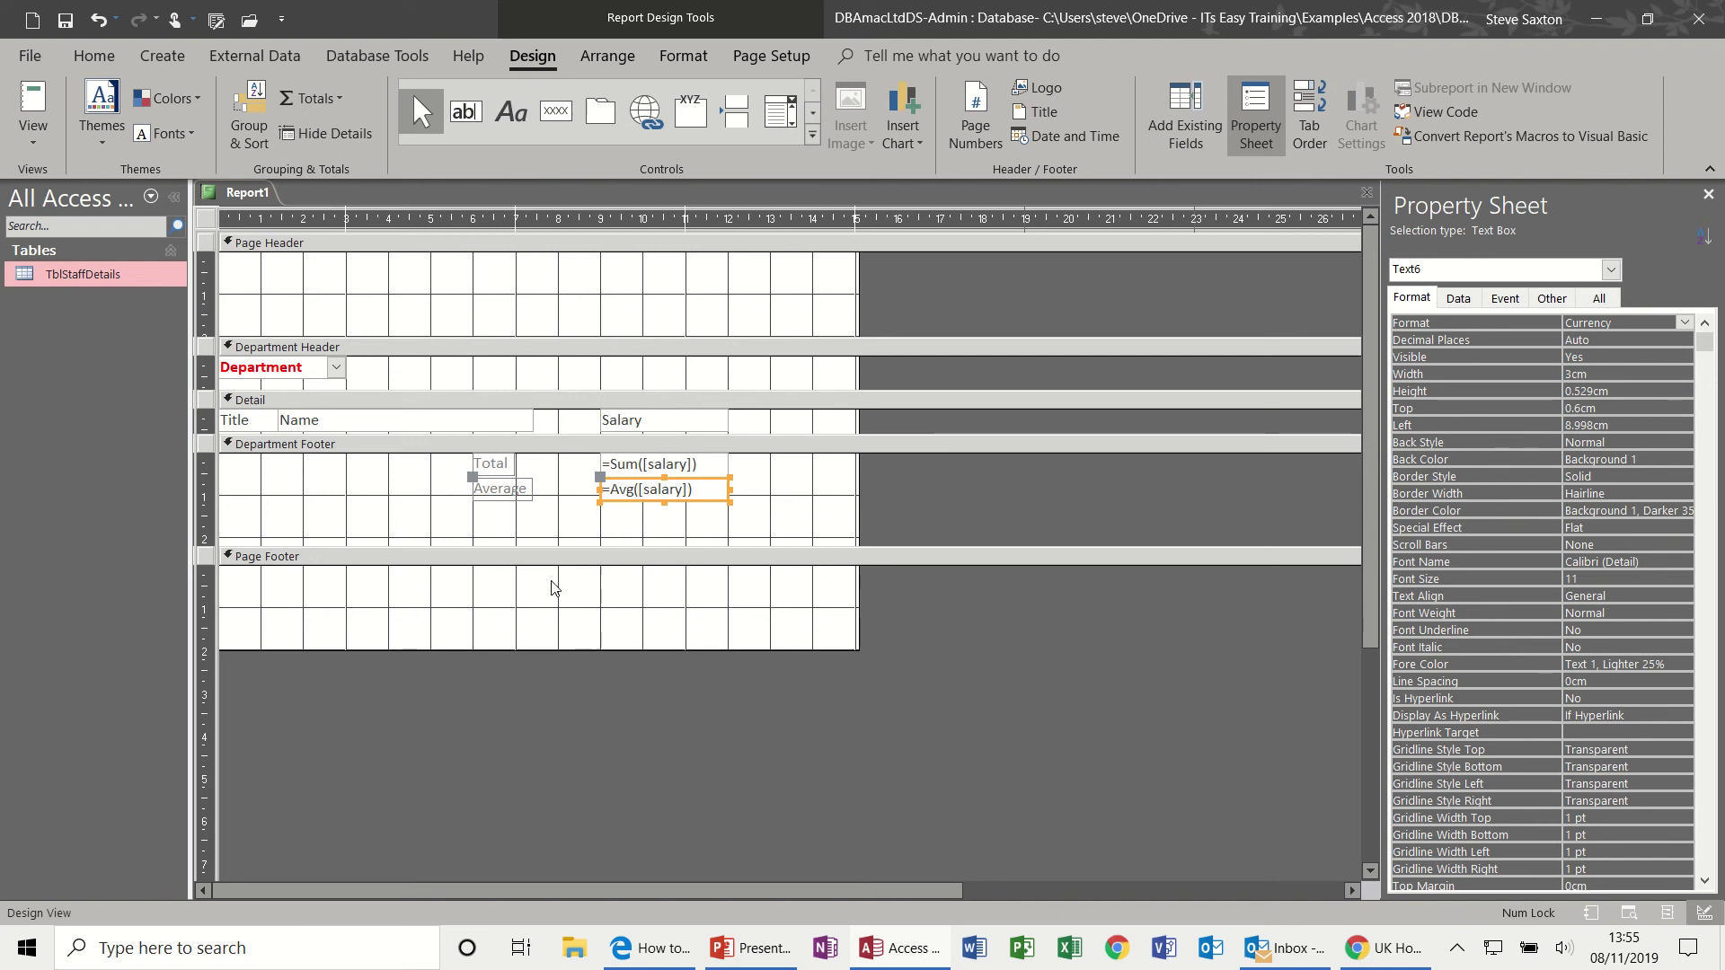
# Step: Add Report Header/Footer sections and paste the Total label and Sum box into the Report Footer, aligned under salary
pyautogui.rightClick(610, 559)
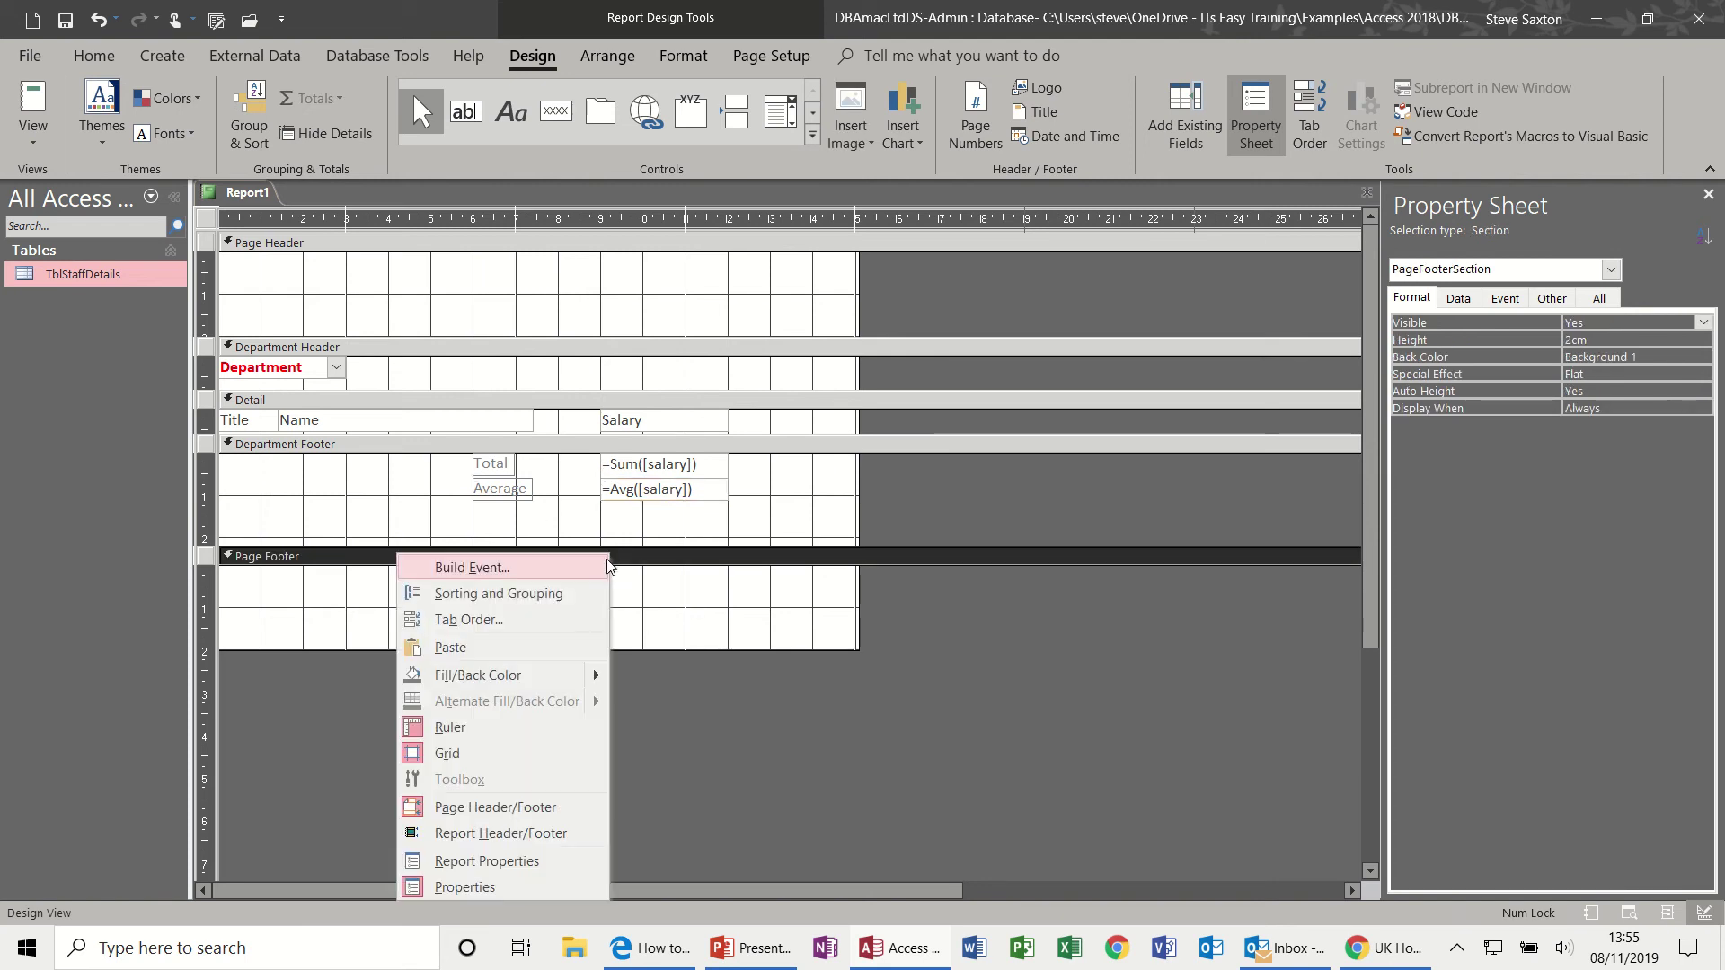
pyautogui.click(537, 832)
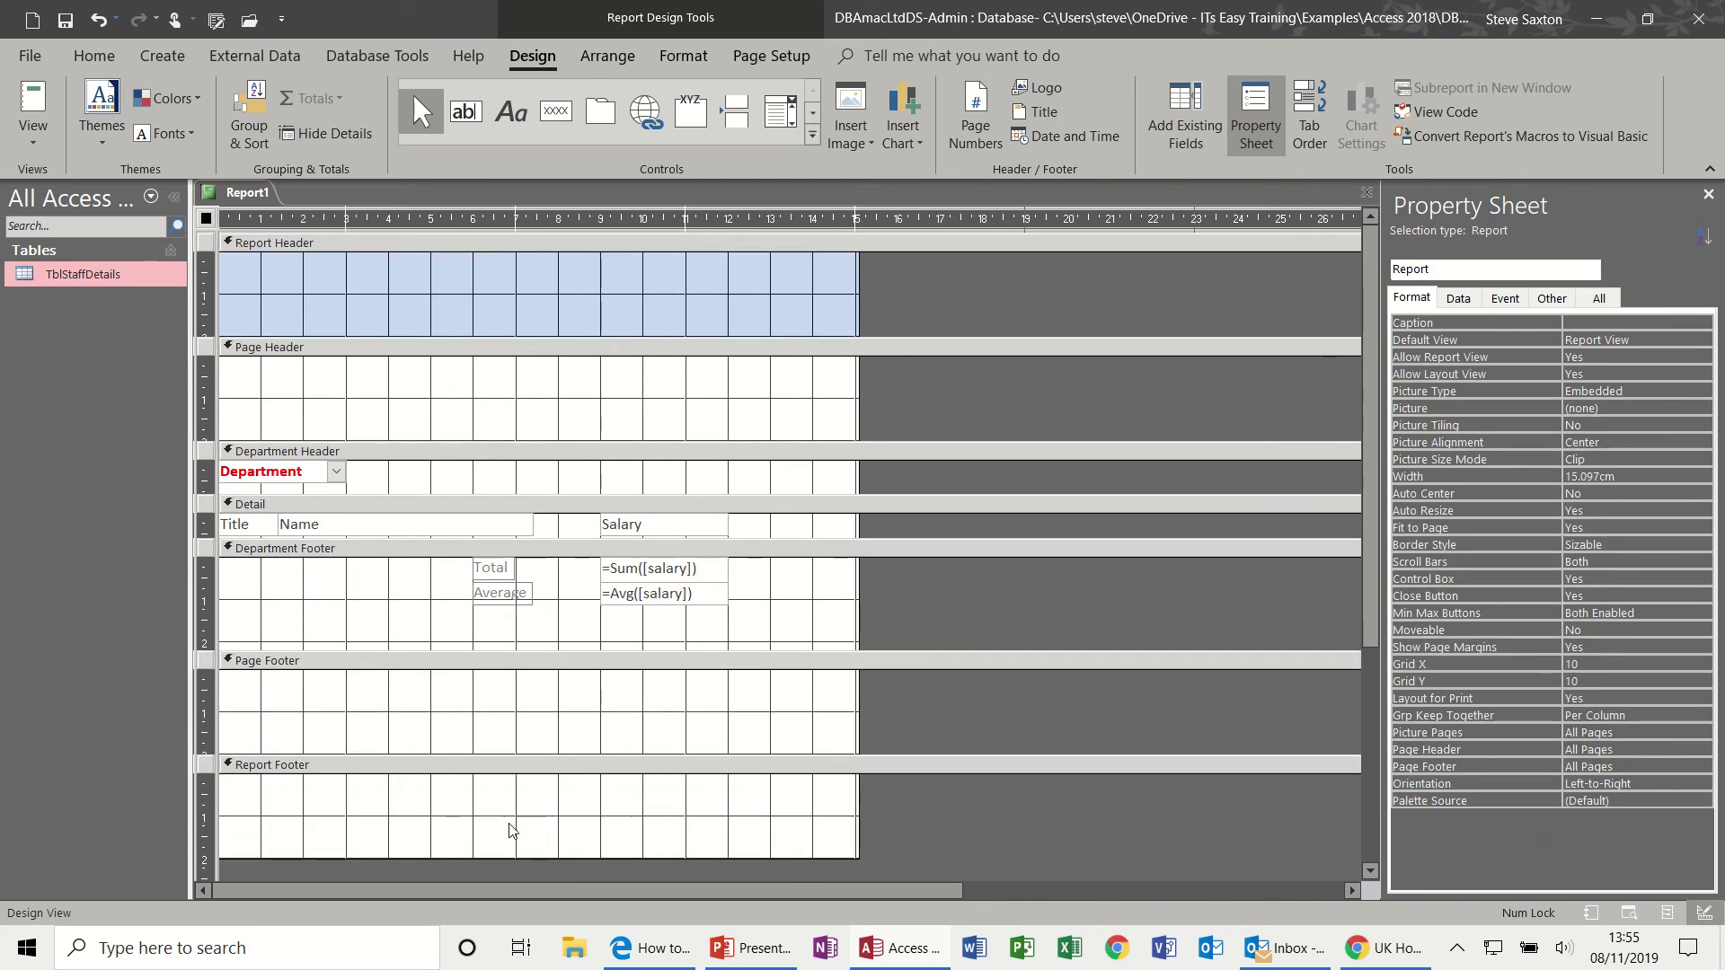
pyautogui.click(699, 568)
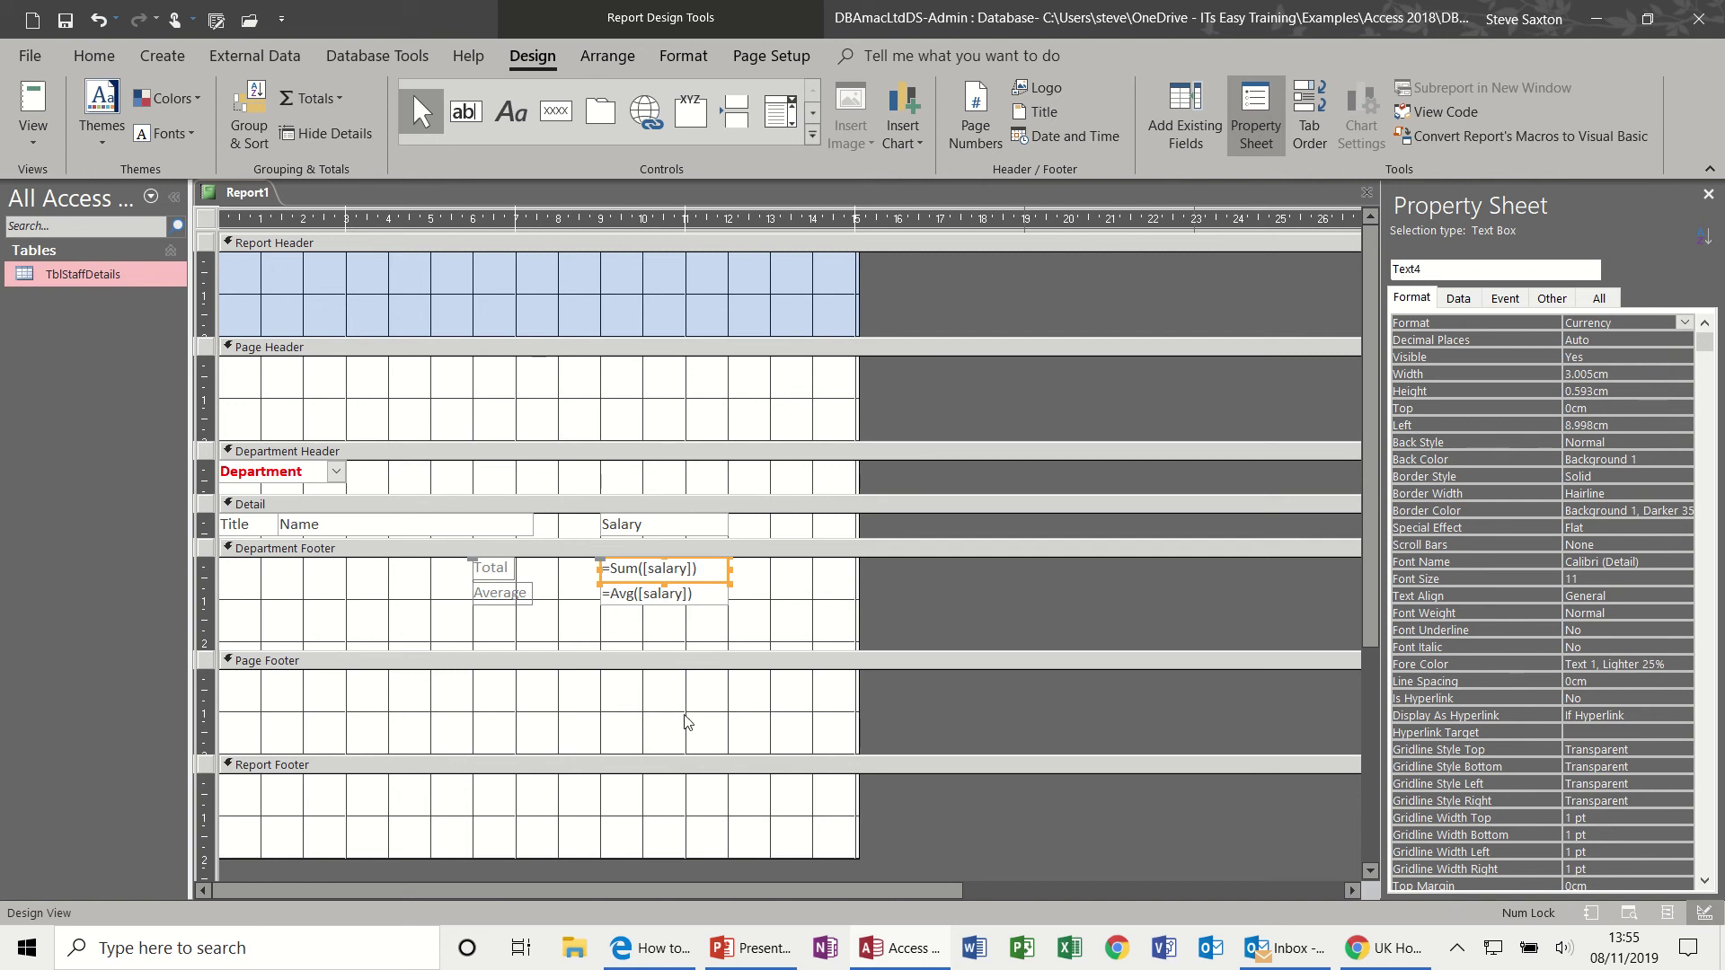
pyautogui.click(662, 791)
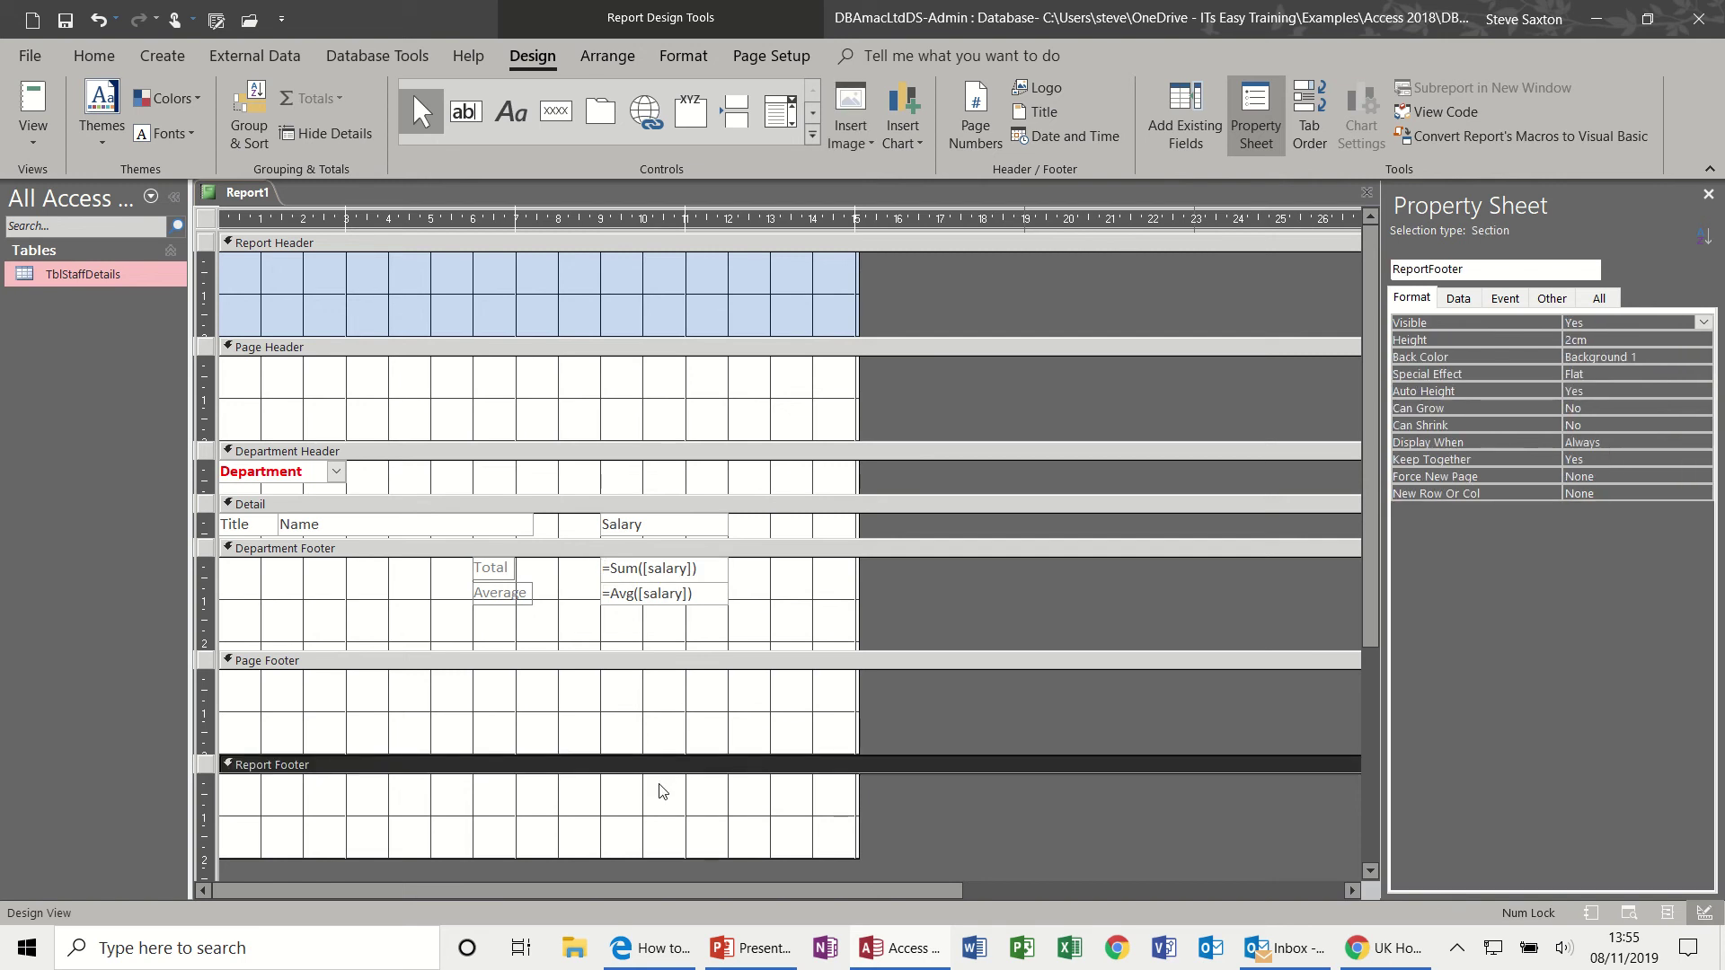
pyautogui.hotkey('ctrl', 'v')
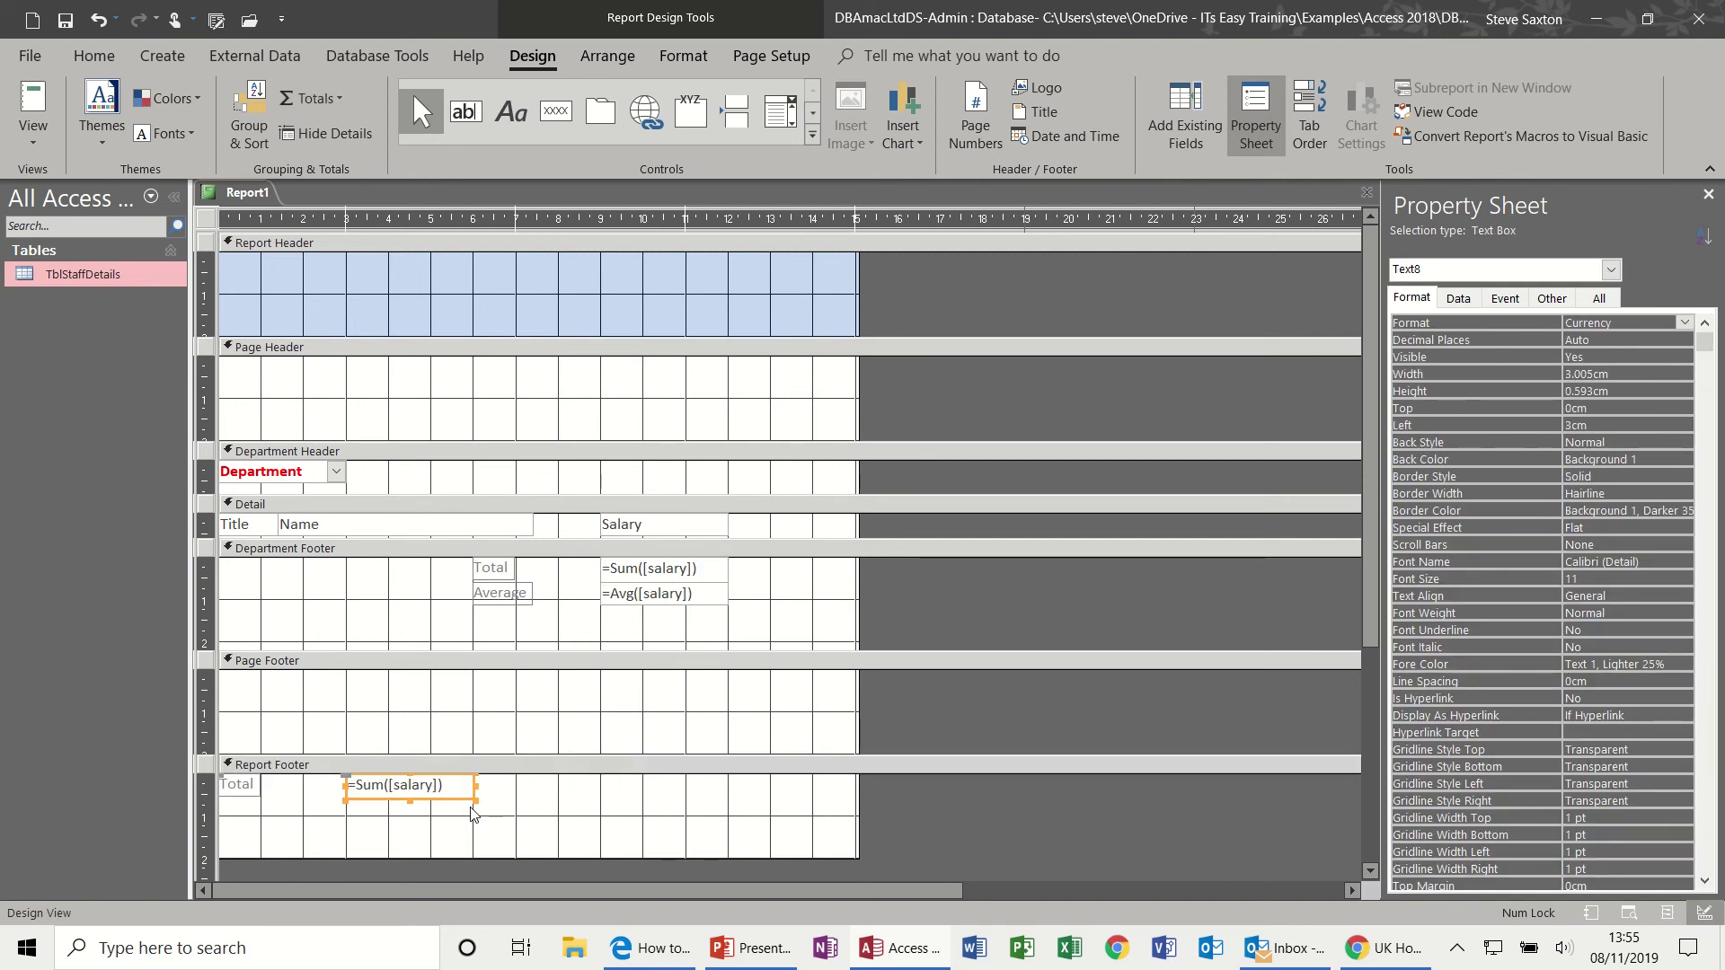
pyautogui.moveTo(455, 801); pyautogui.dragTo(712, 796)
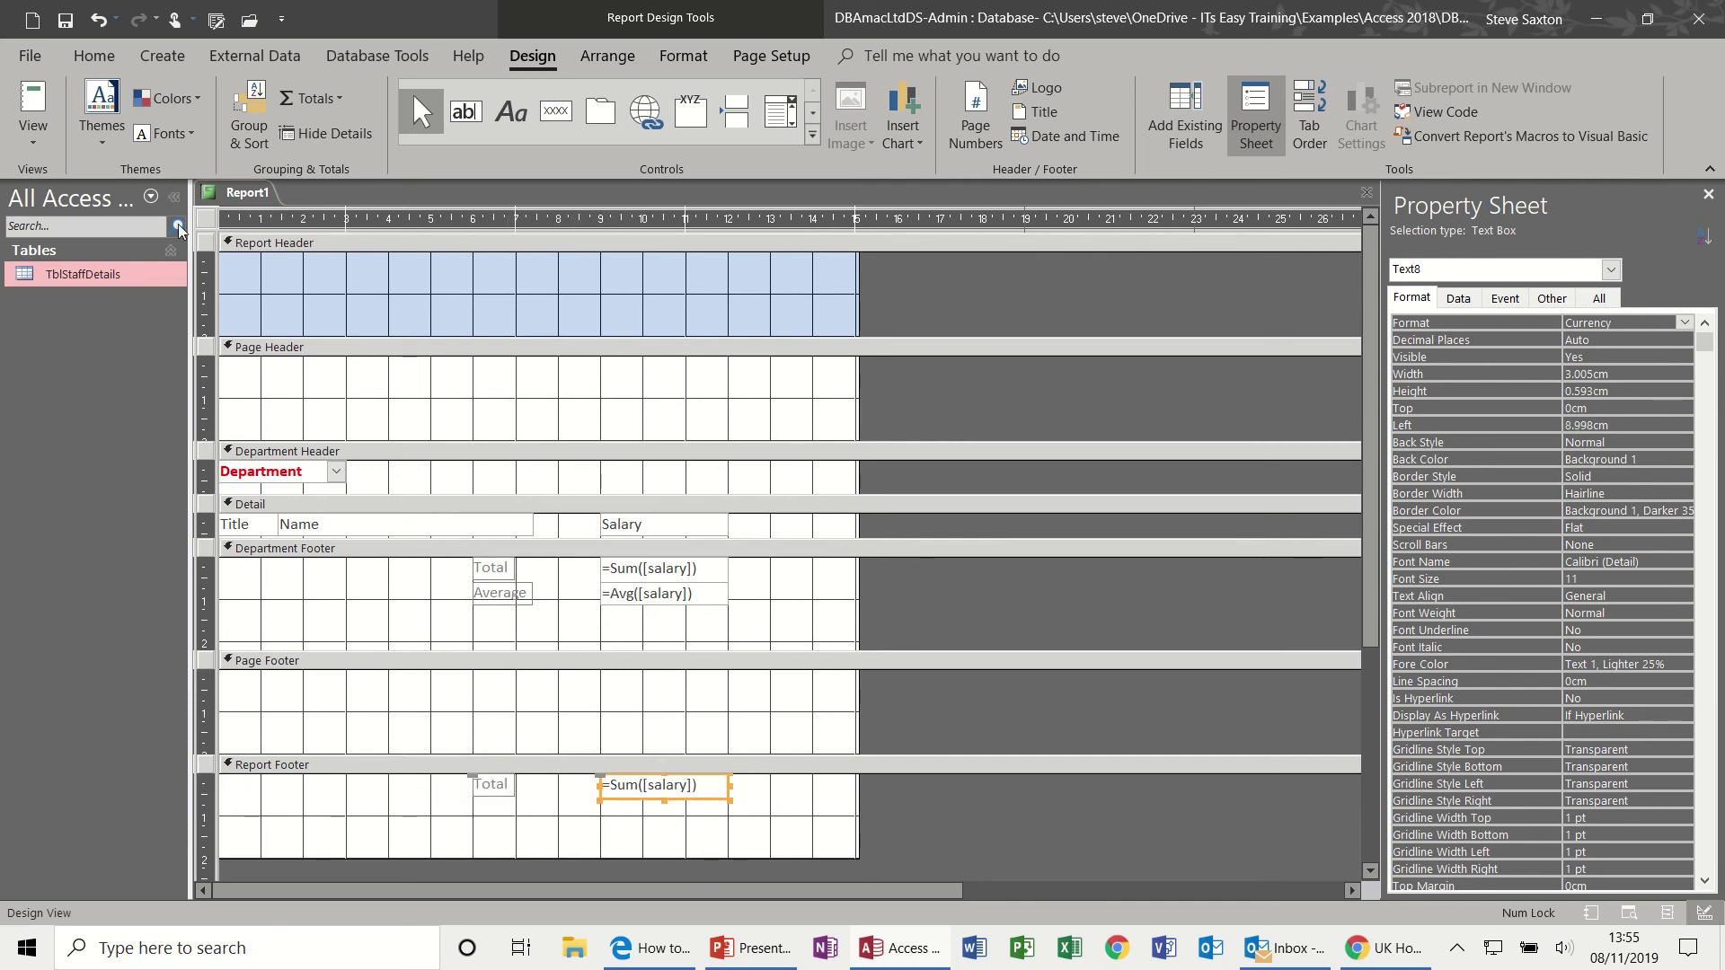
# Step: Recaption the Report Footer label as Report Total and shrink the empty Page Footer to zero height
pyautogui.click(34, 98)
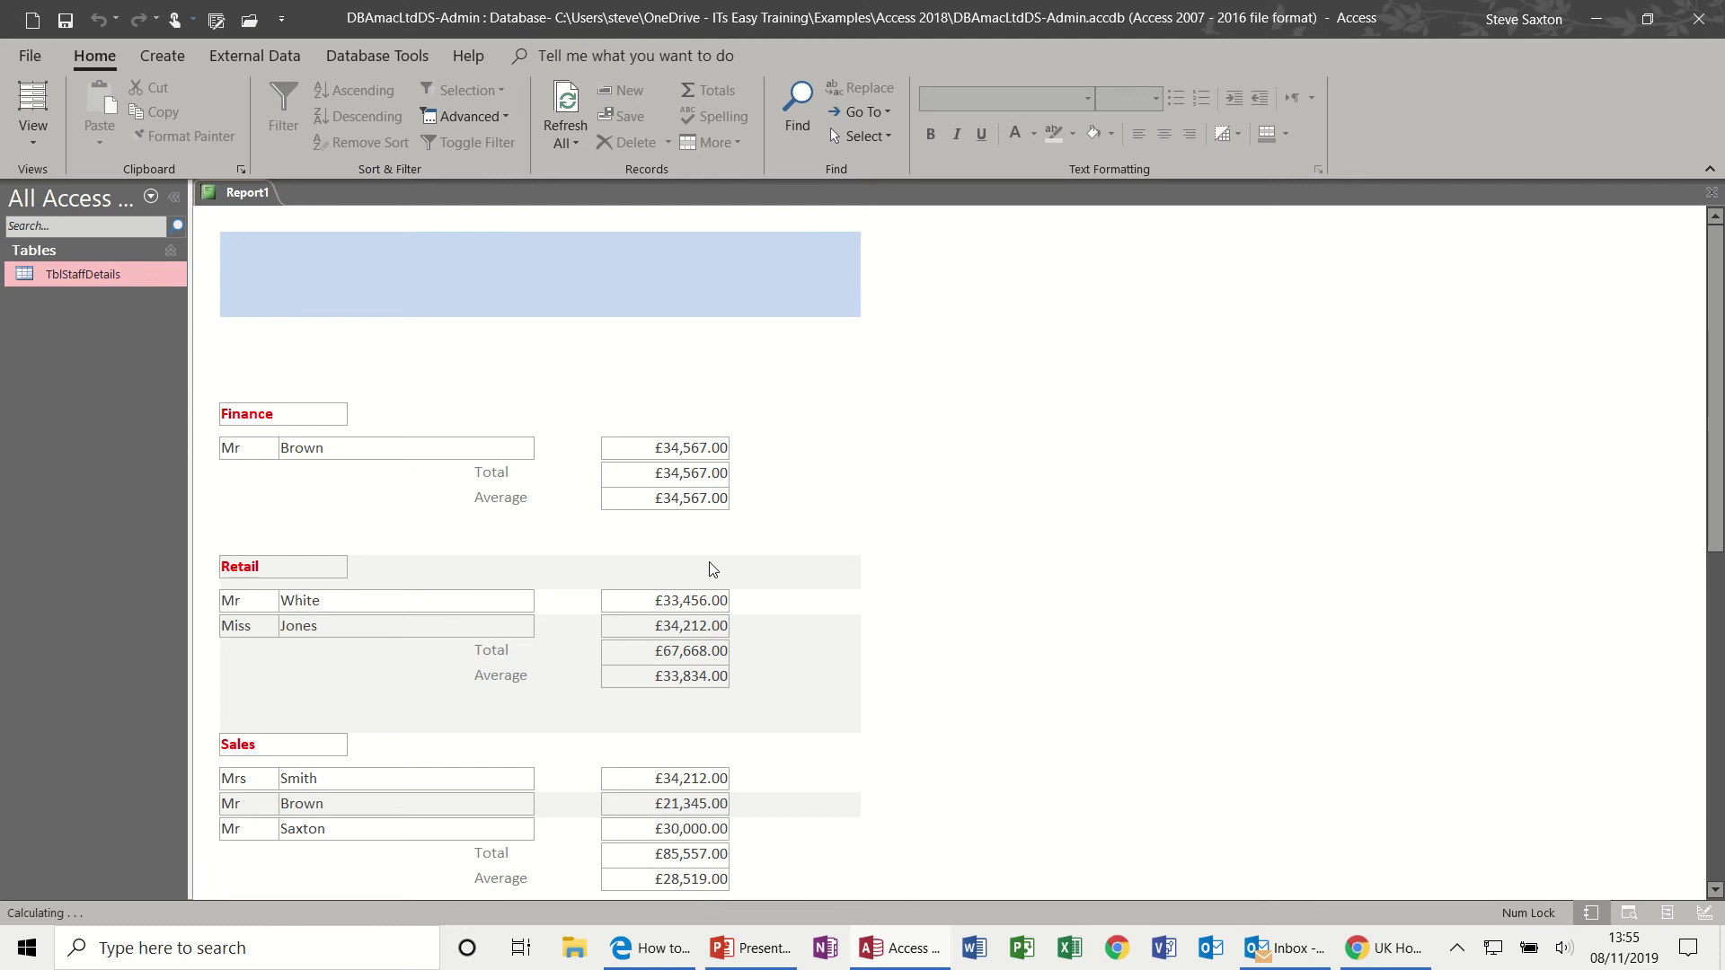
pyautogui.scroll(-5, 1698, 364)
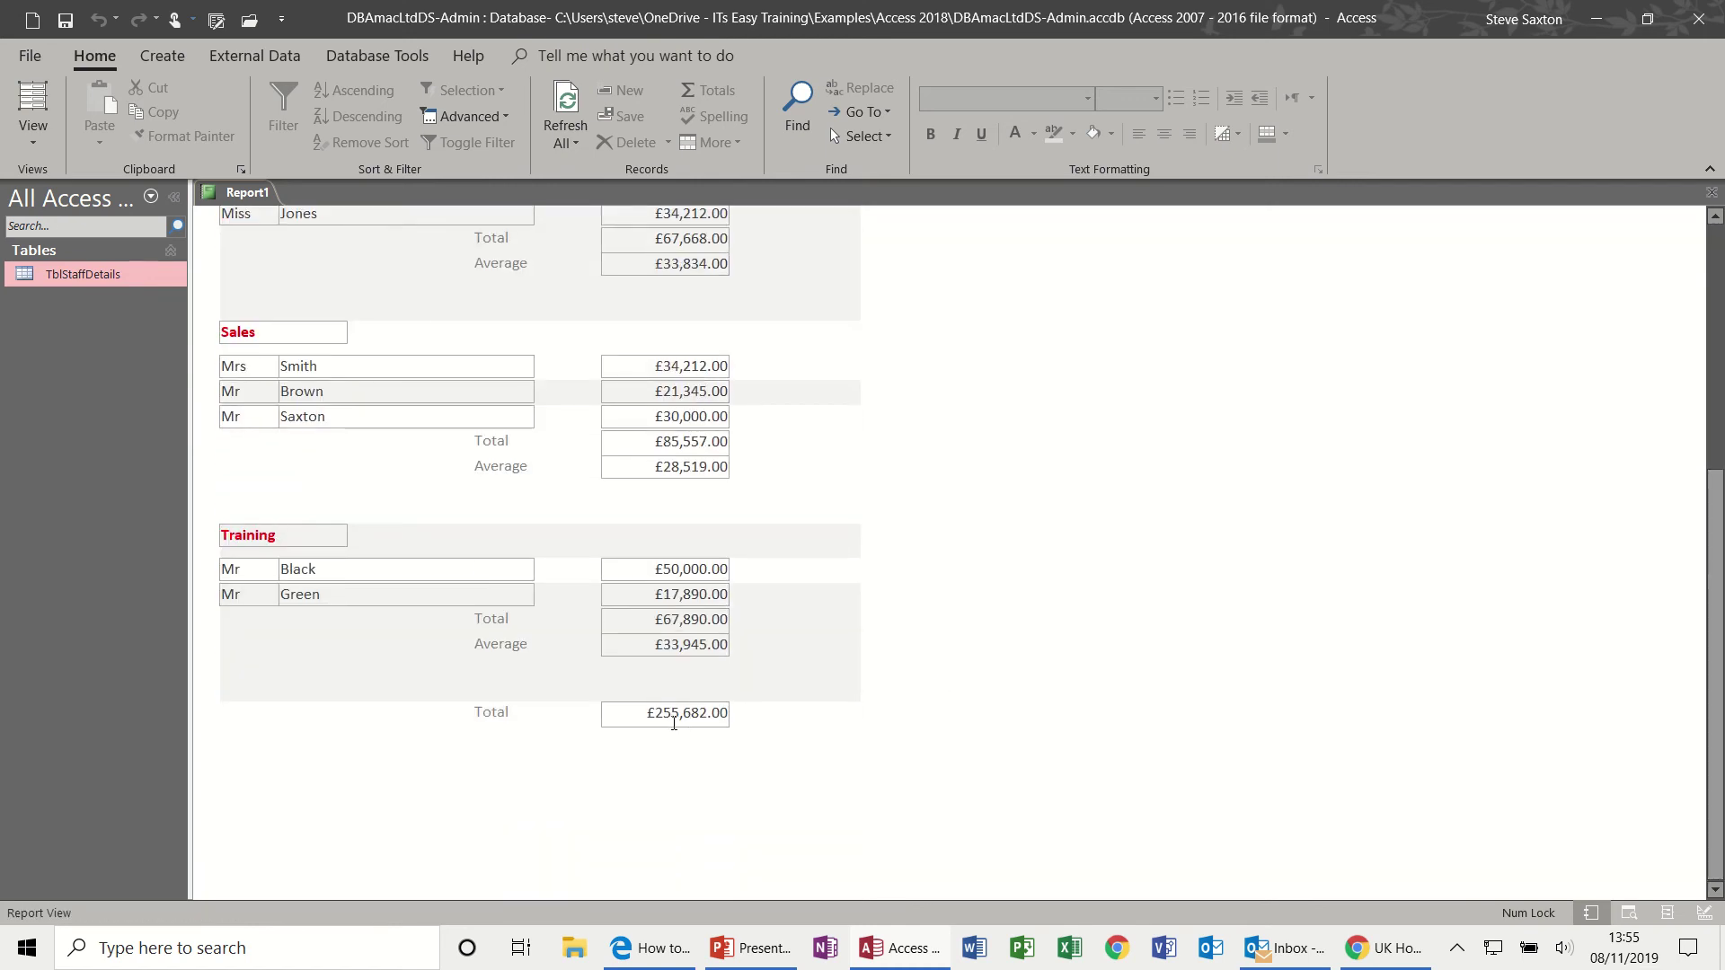
pyautogui.click(33, 134)
pyautogui.click(104, 324)
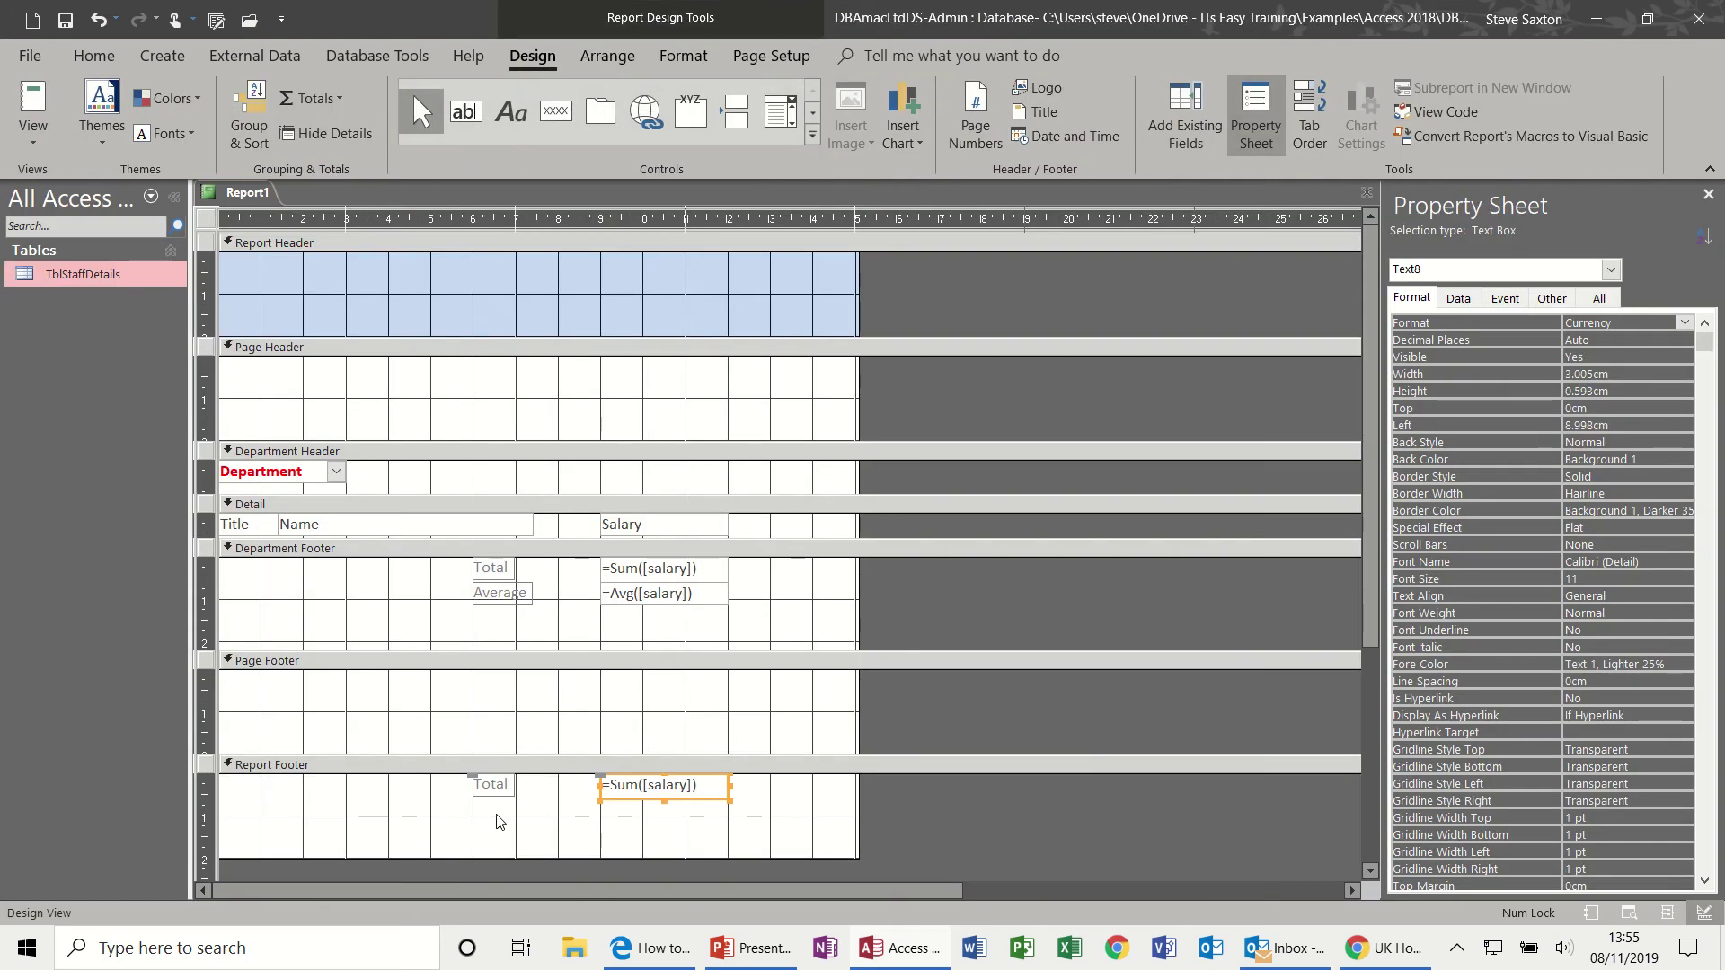
pyautogui.click(480, 787)
pyautogui.click(480, 786)
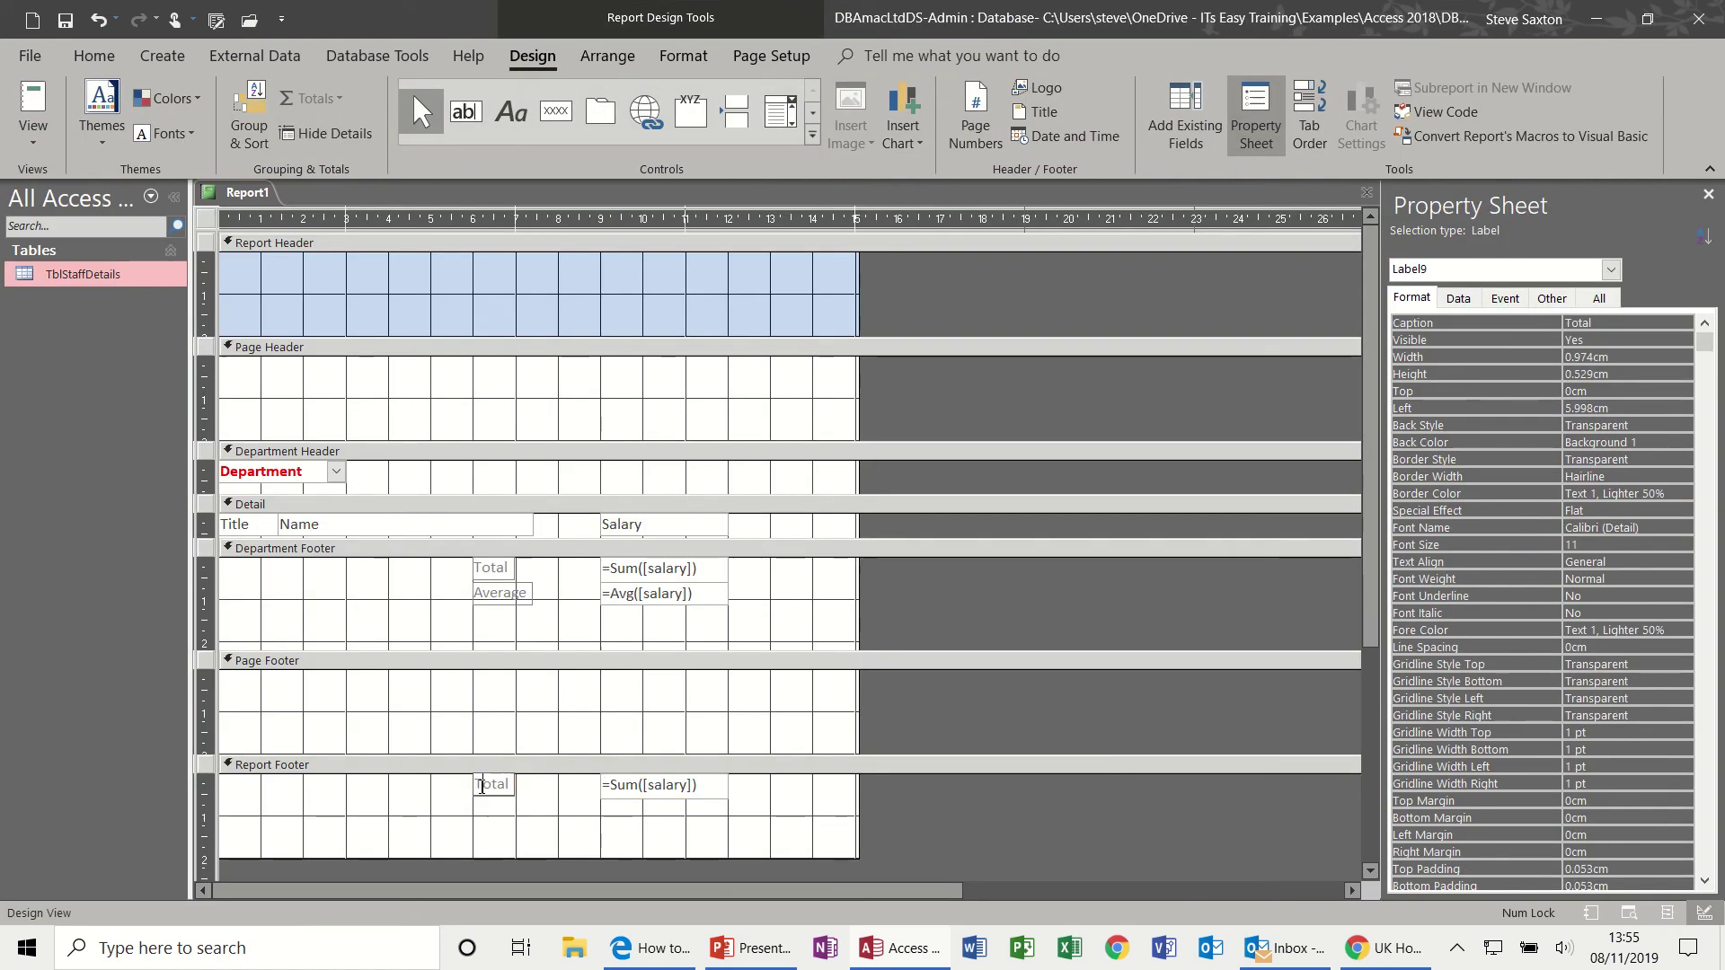
pyautogui.write('Report')
pyautogui.click(596, 823)
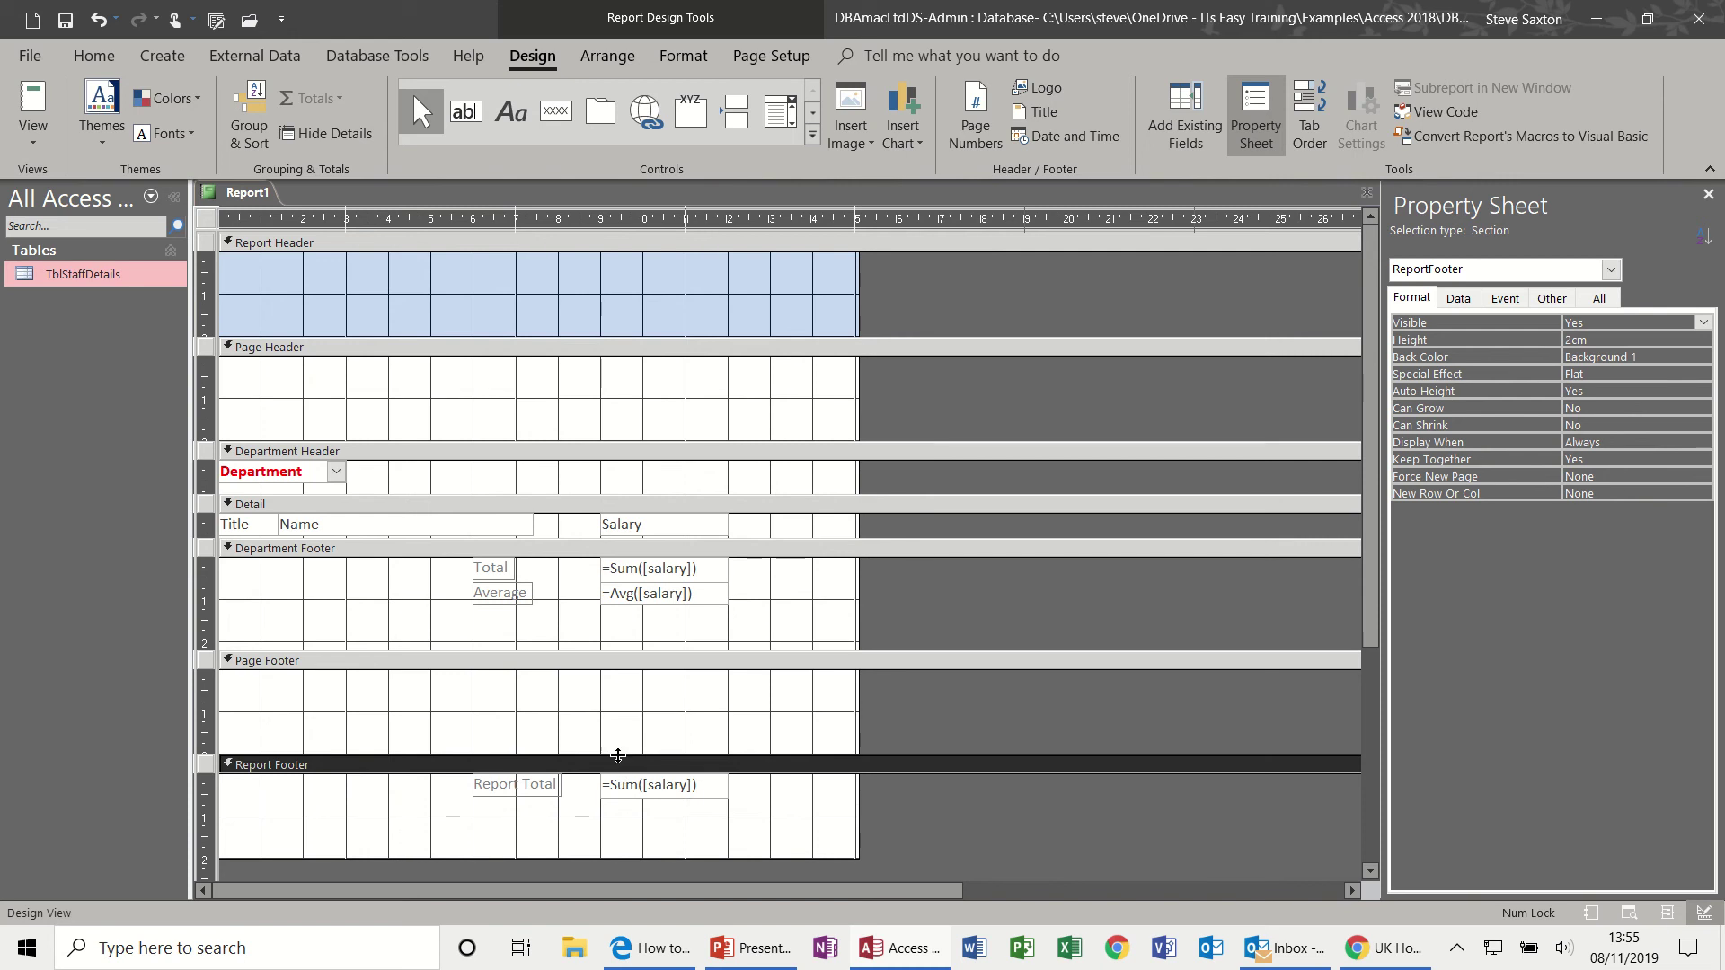
pyautogui.moveTo(618, 754); pyautogui.dragTo(624, 667)
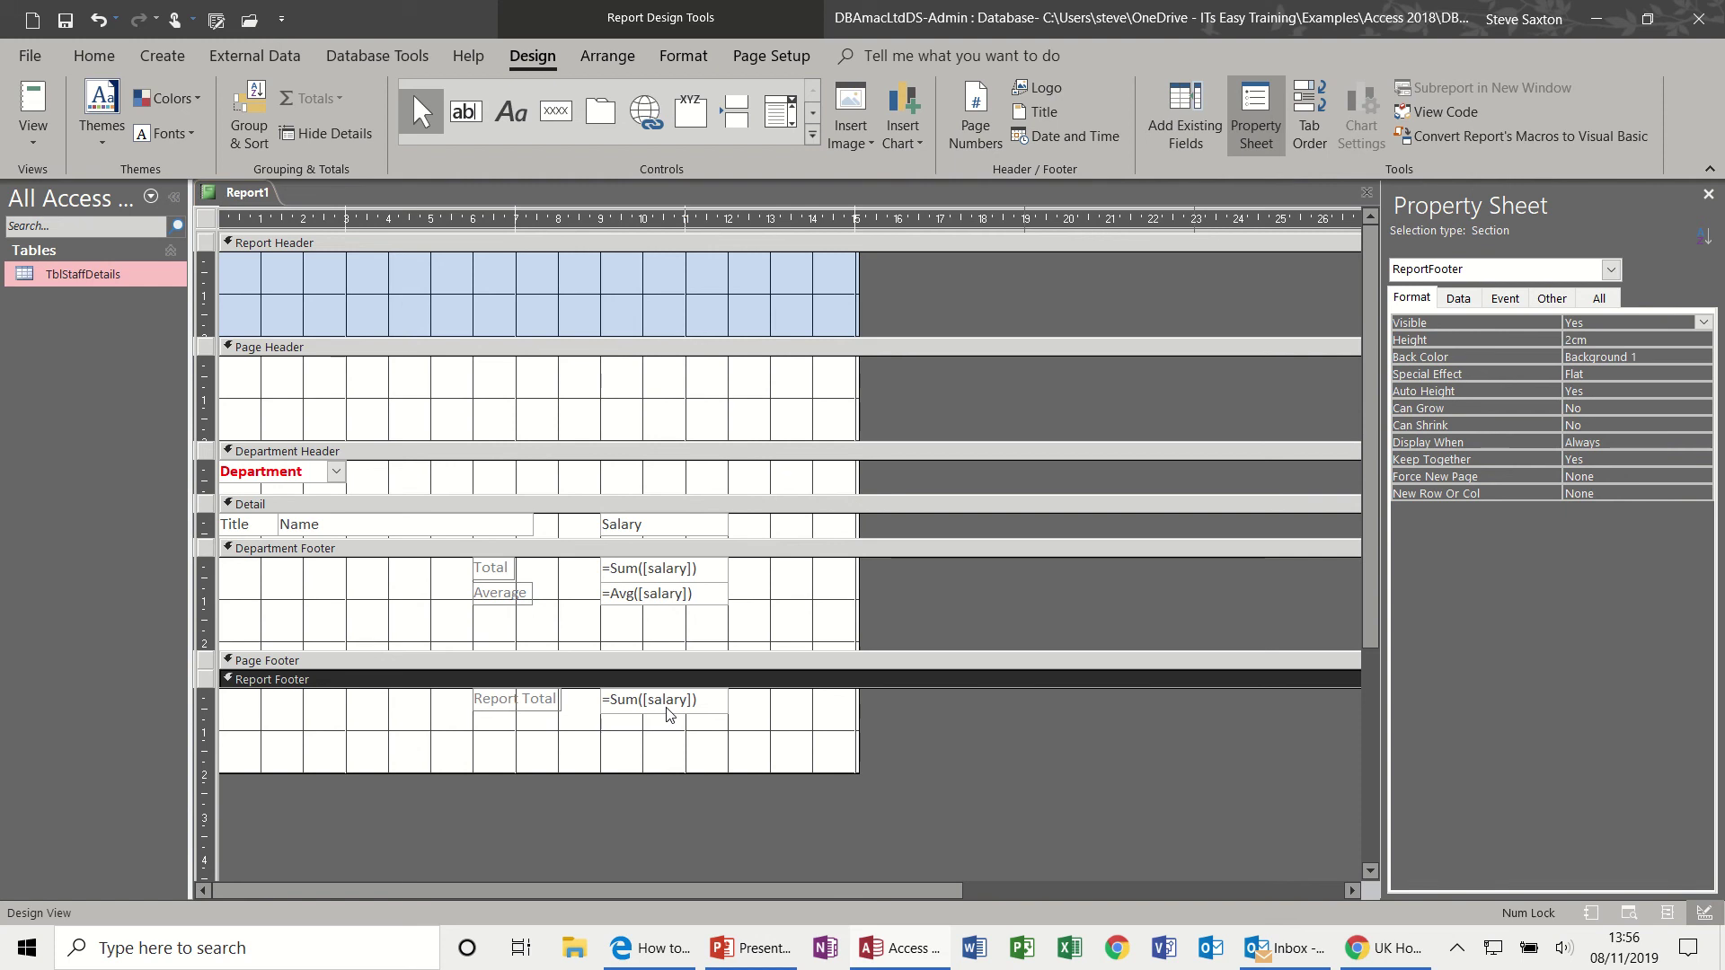
# Step: Name the Department Footer's =Sum([salary]) box total on the All tab
pyautogui.click(678, 569)
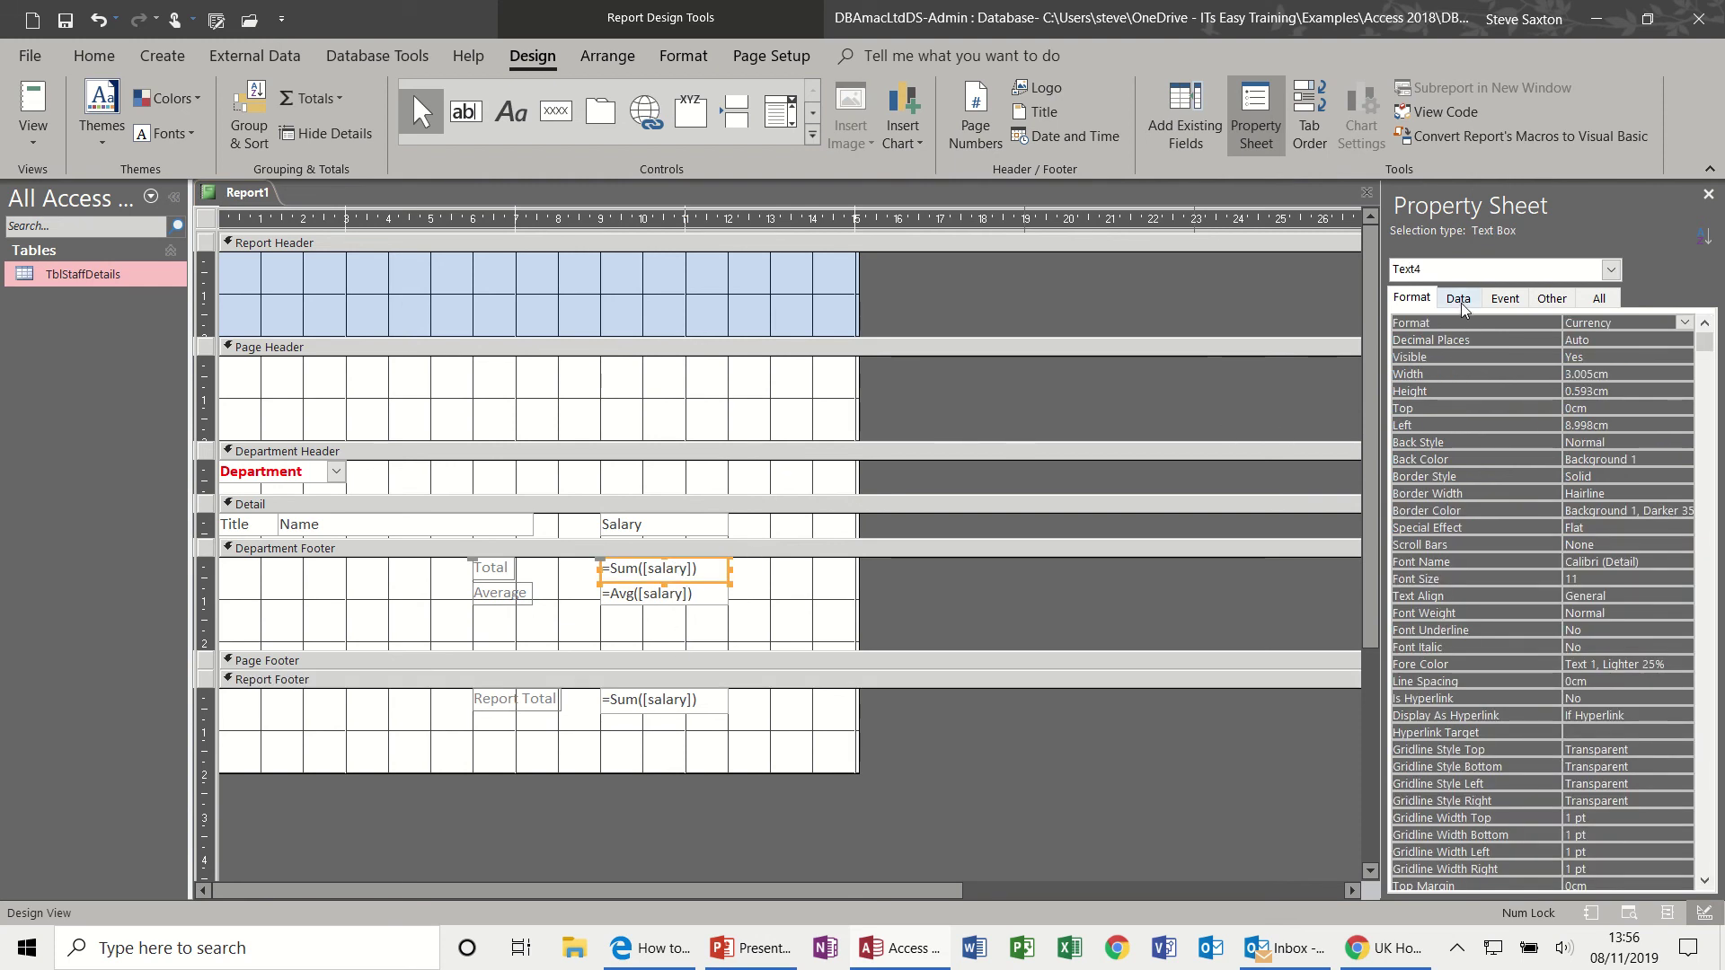
pyautogui.click(1598, 301)
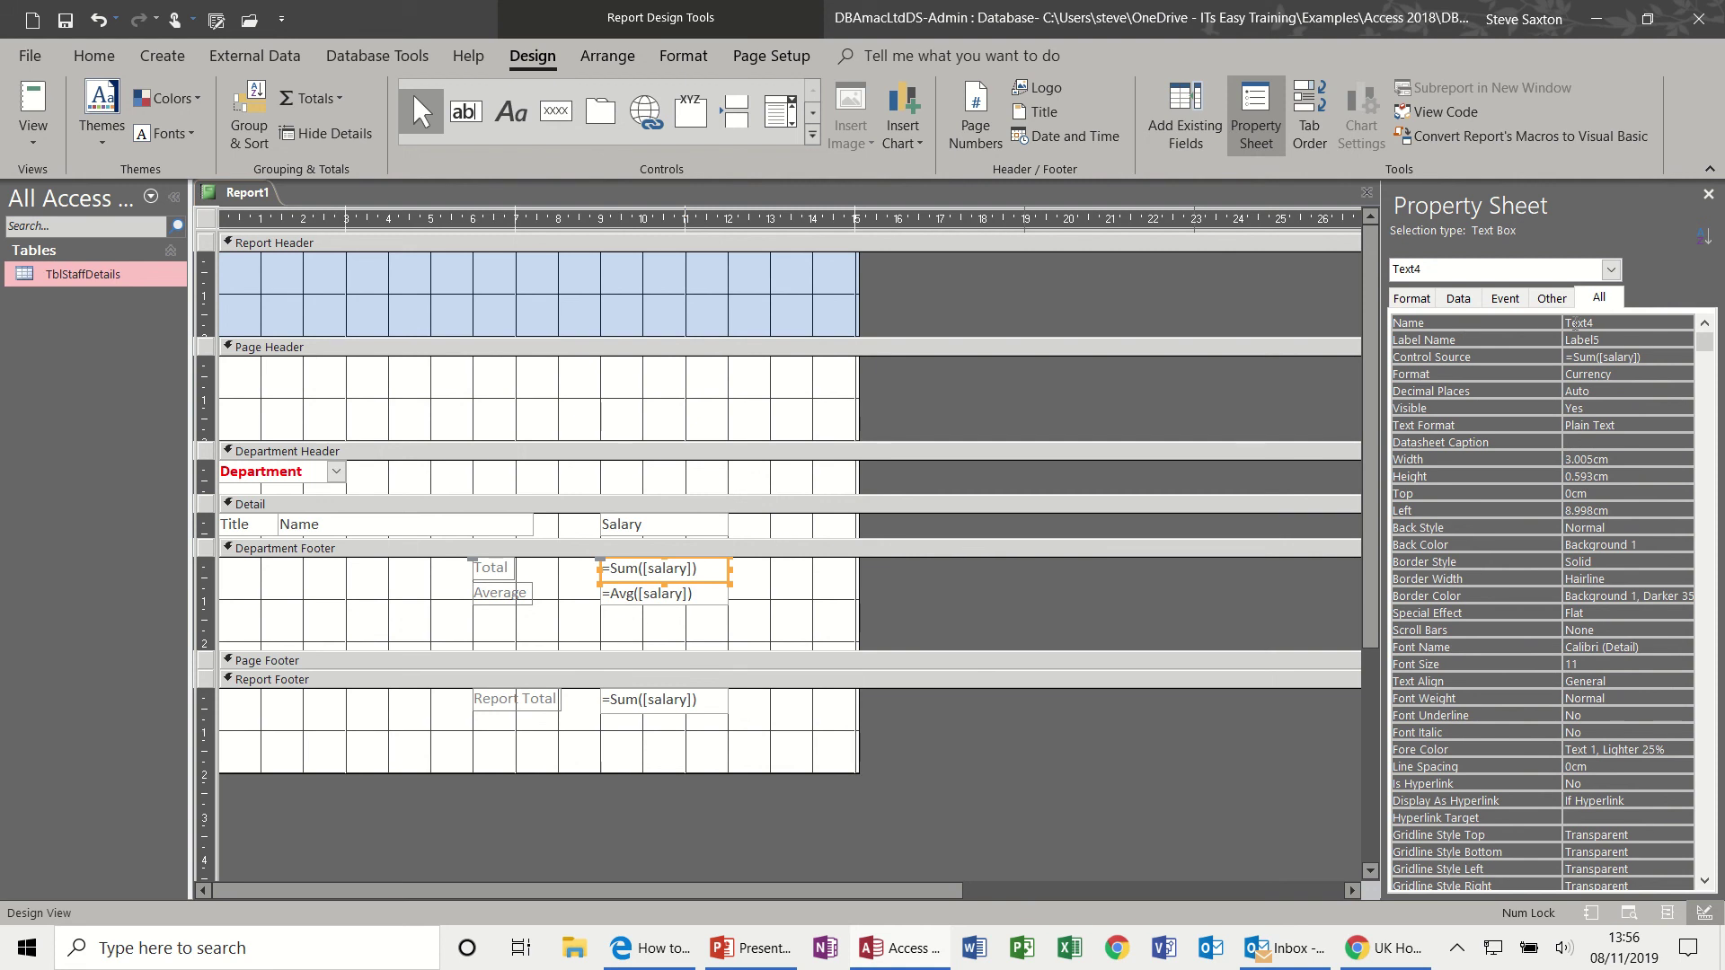
pyautogui.click(1603, 321)
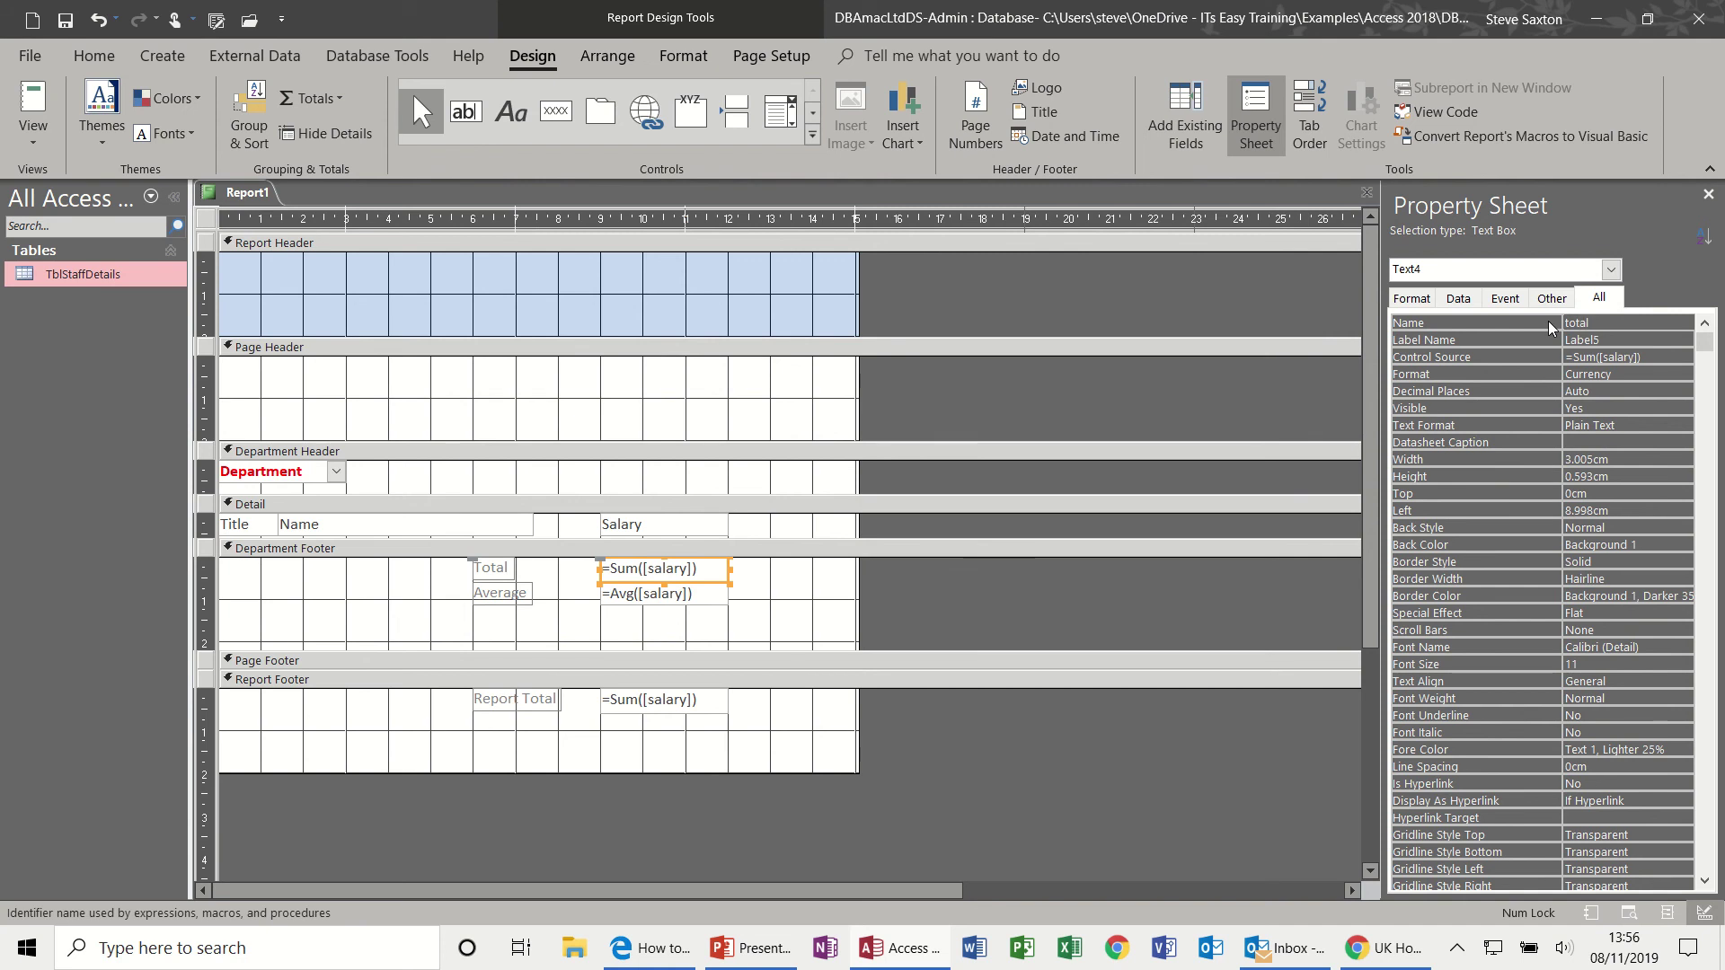
# Step: Name the Report Footer's =Sum([salary]) box grand and confirm both names
pyautogui.click(710, 707)
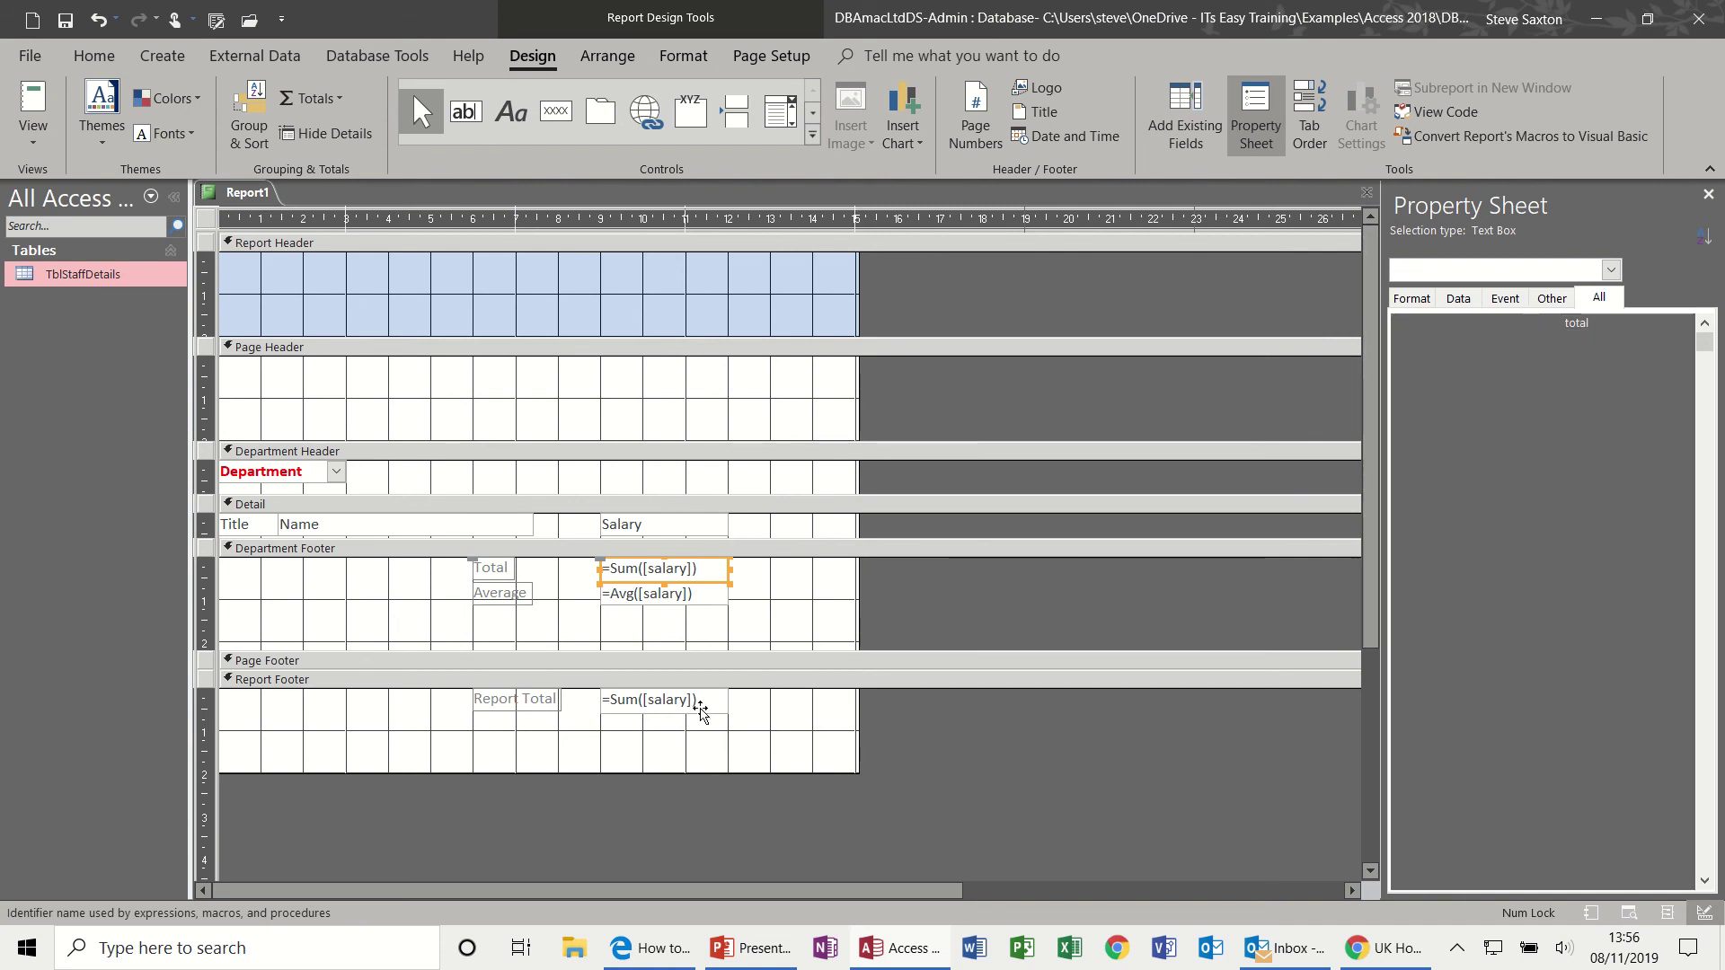
pyautogui.click(1614, 325)
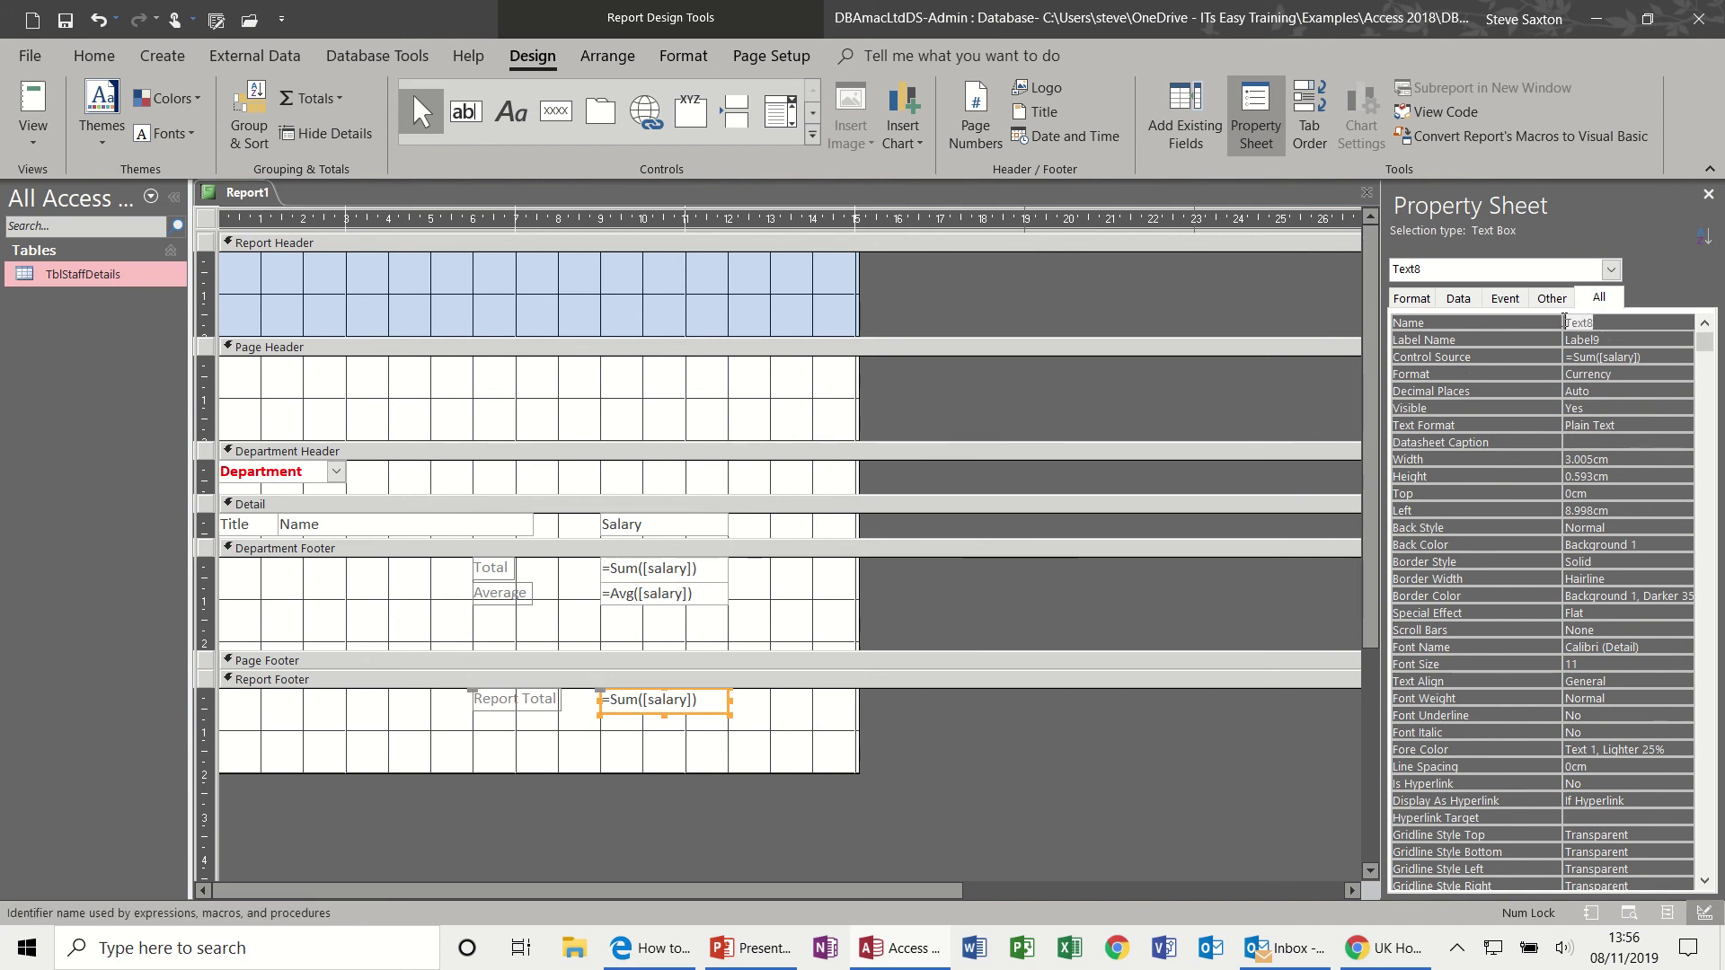
pyautogui.write('grand')
pyautogui.click(712, 573)
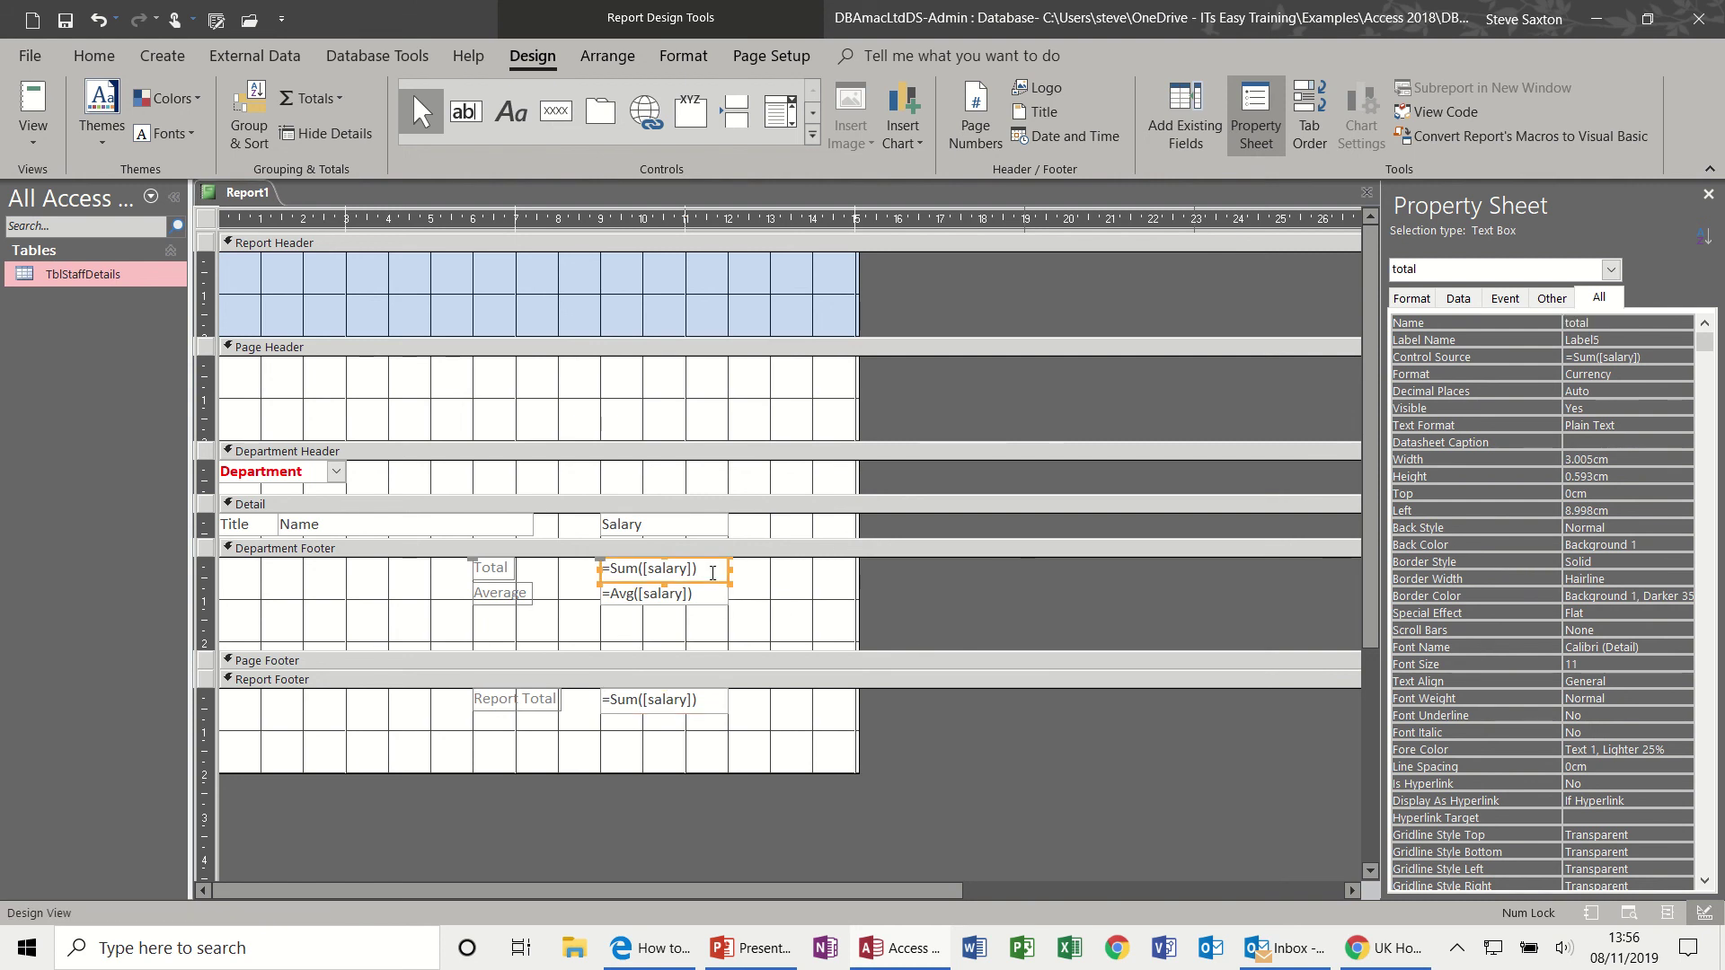
pyautogui.click(711, 704)
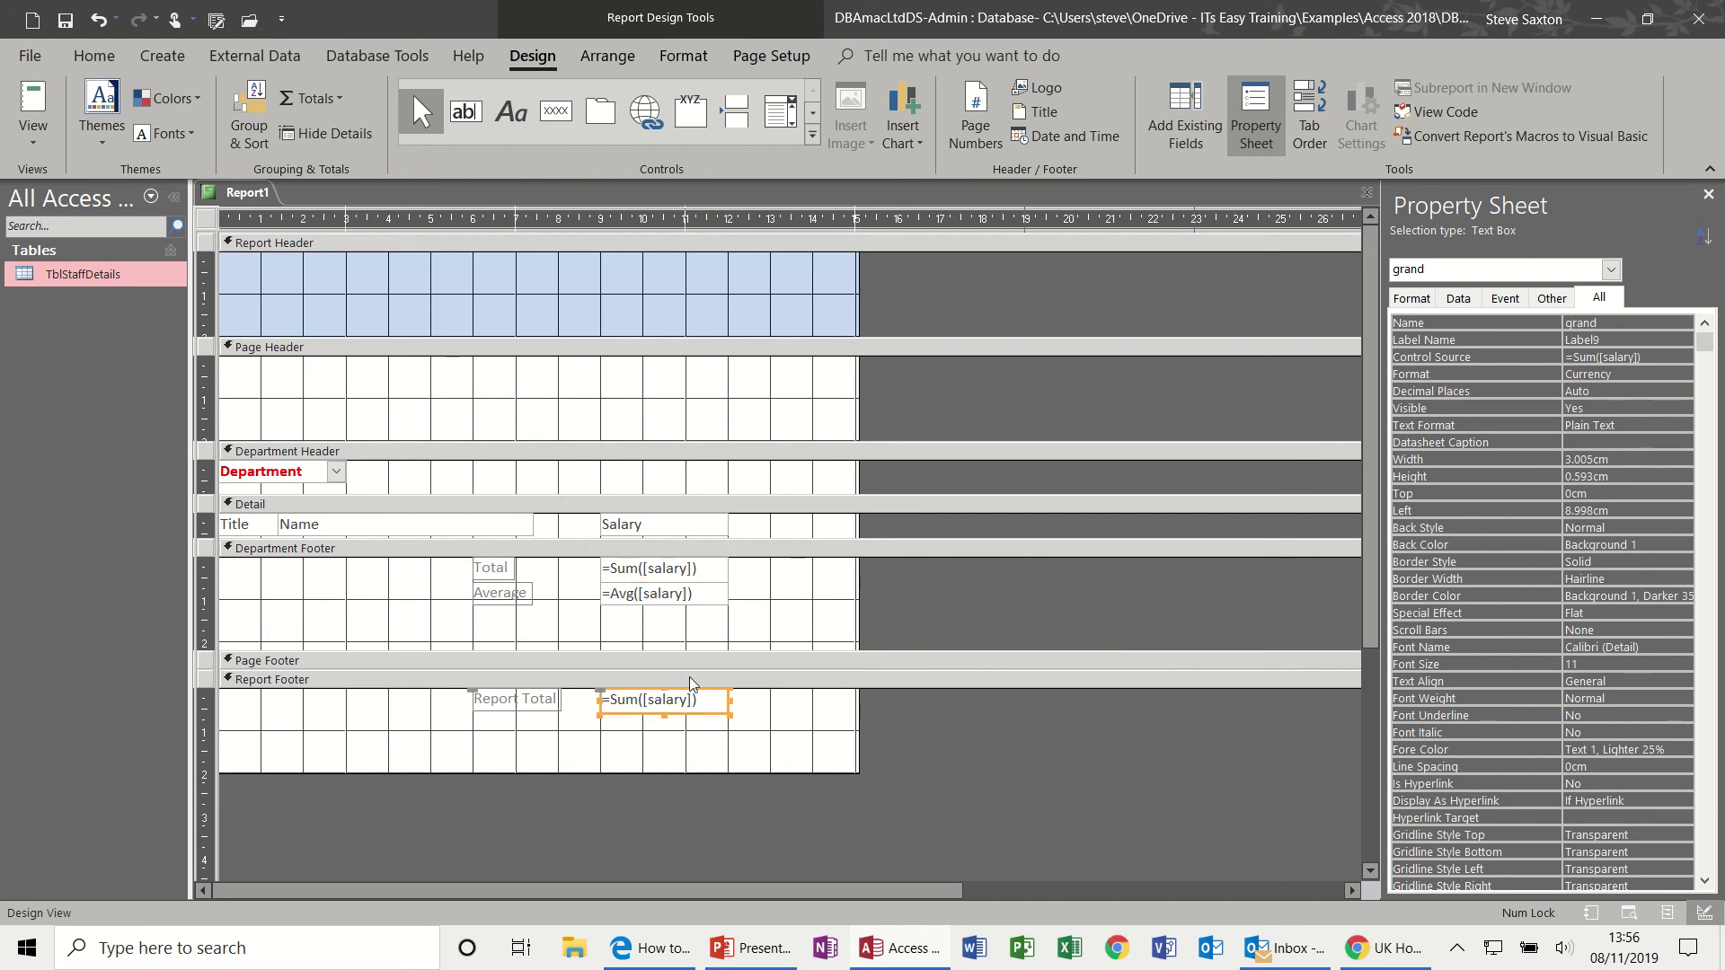
pyautogui.click(633, 632)
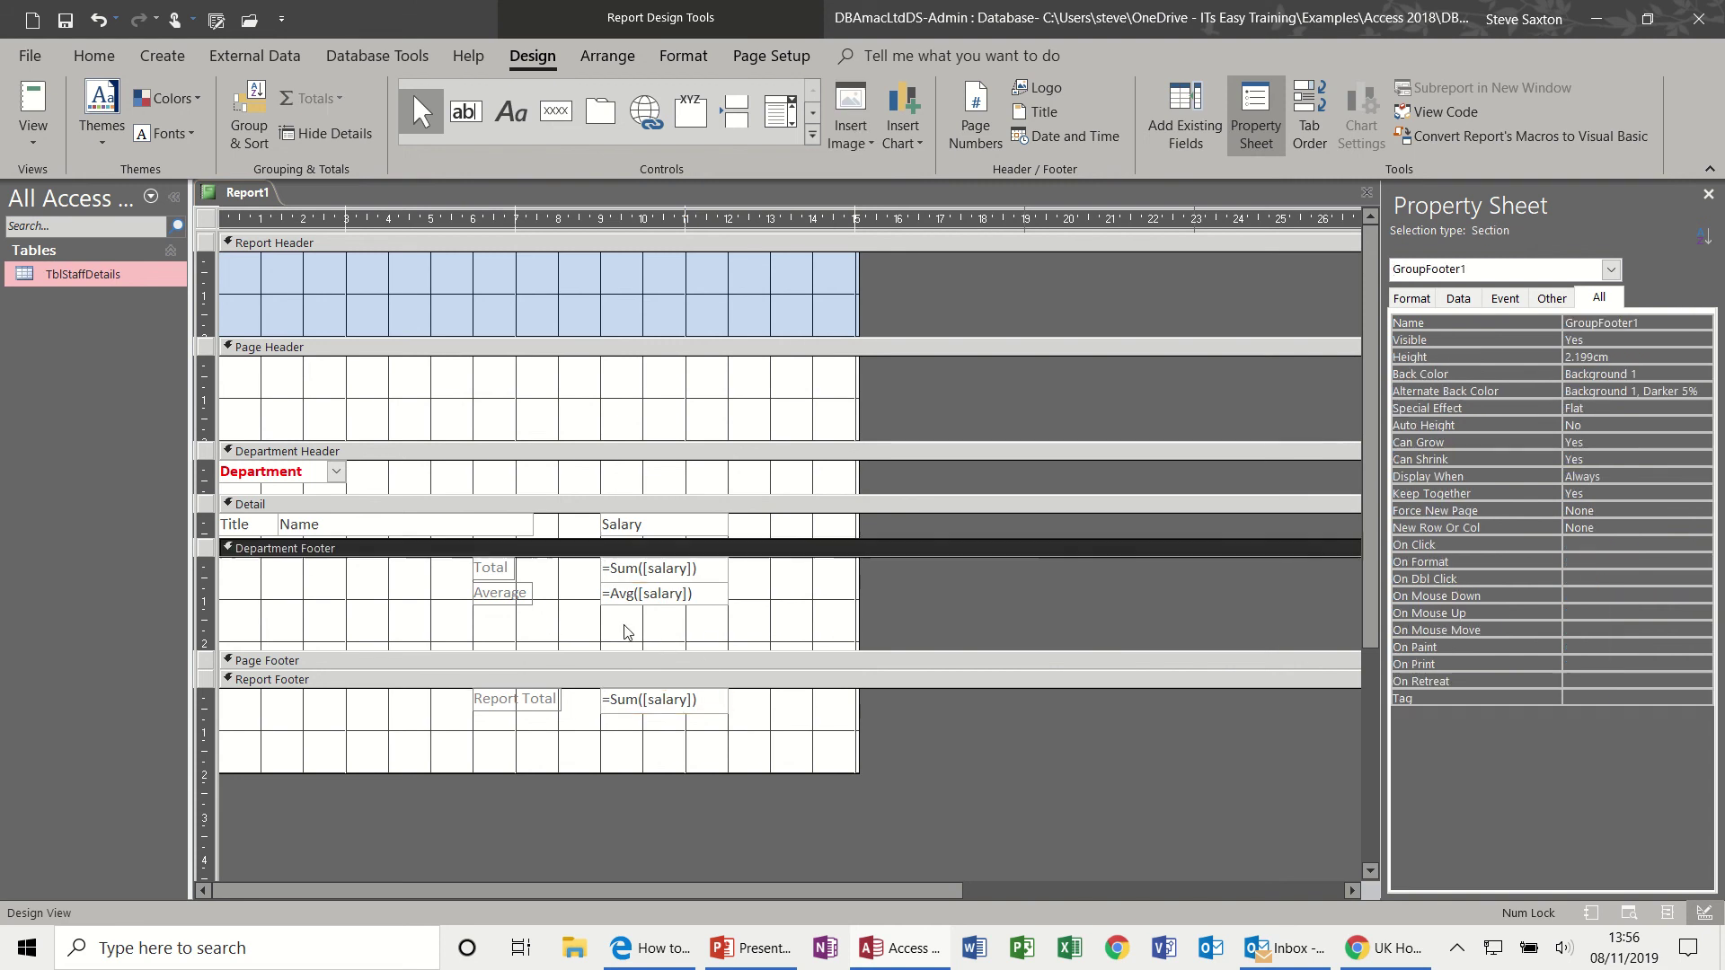
# Step: Add a Department Footer box below Average computing =[total]/[grand], previewing fractions like 0.2646568784662
pyautogui.click(473, 115)
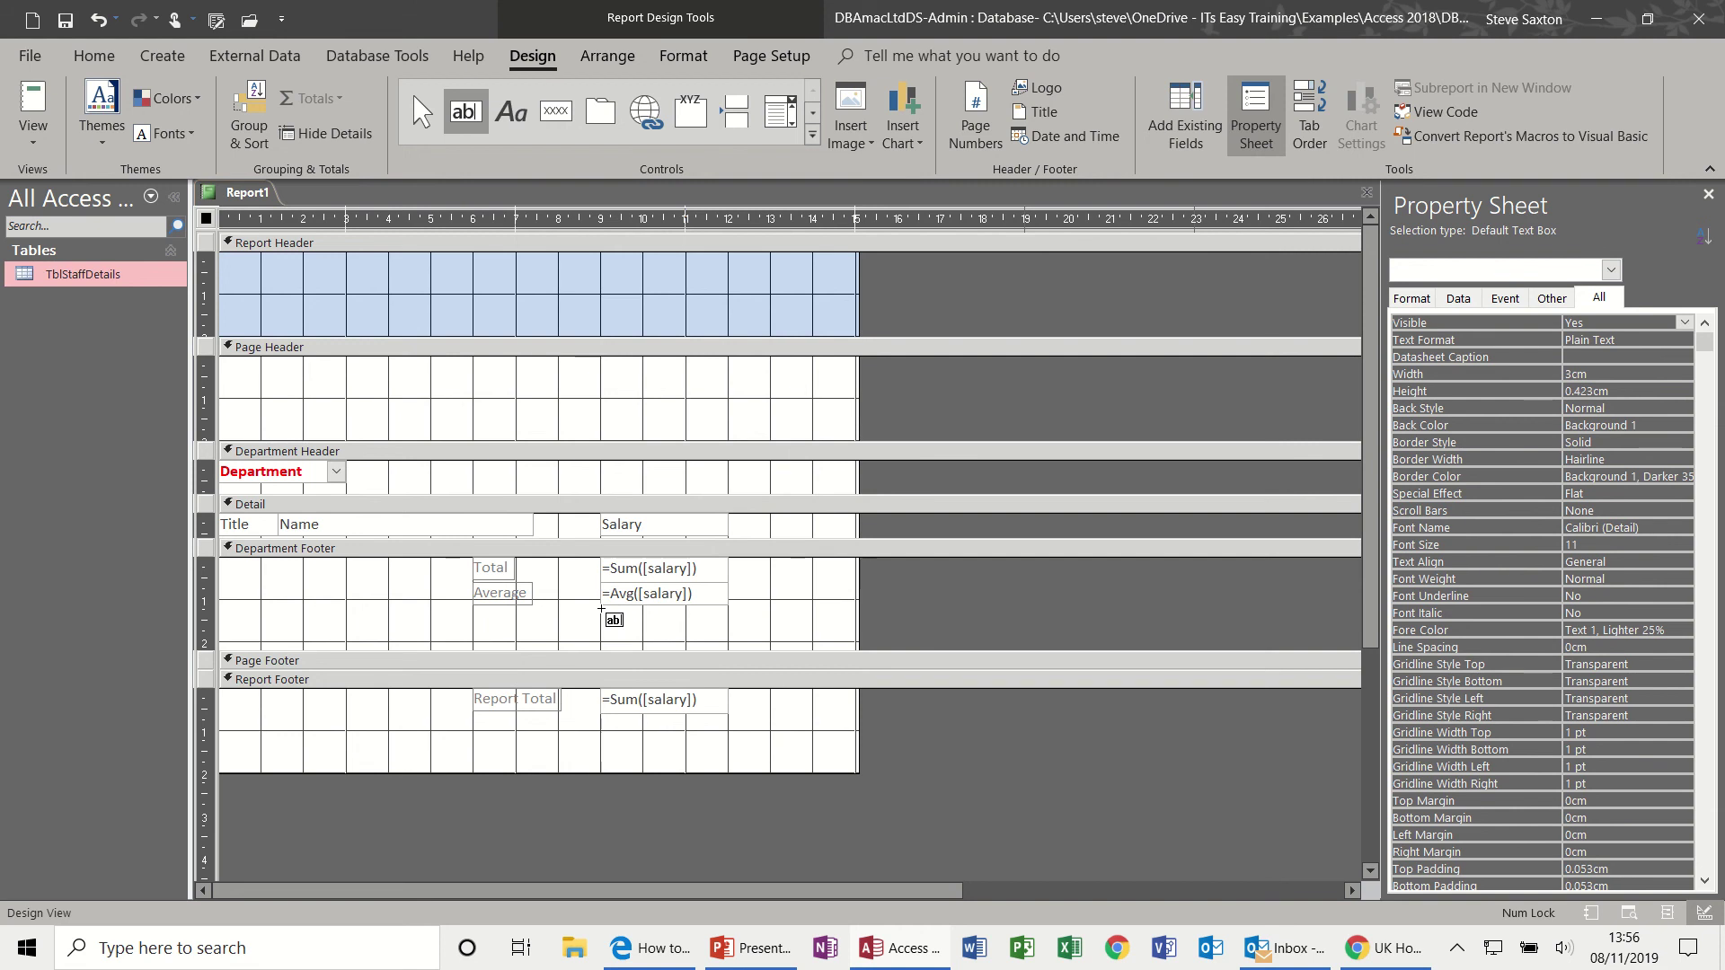
pyautogui.moveTo(601, 605); pyautogui.dragTo(730, 627)
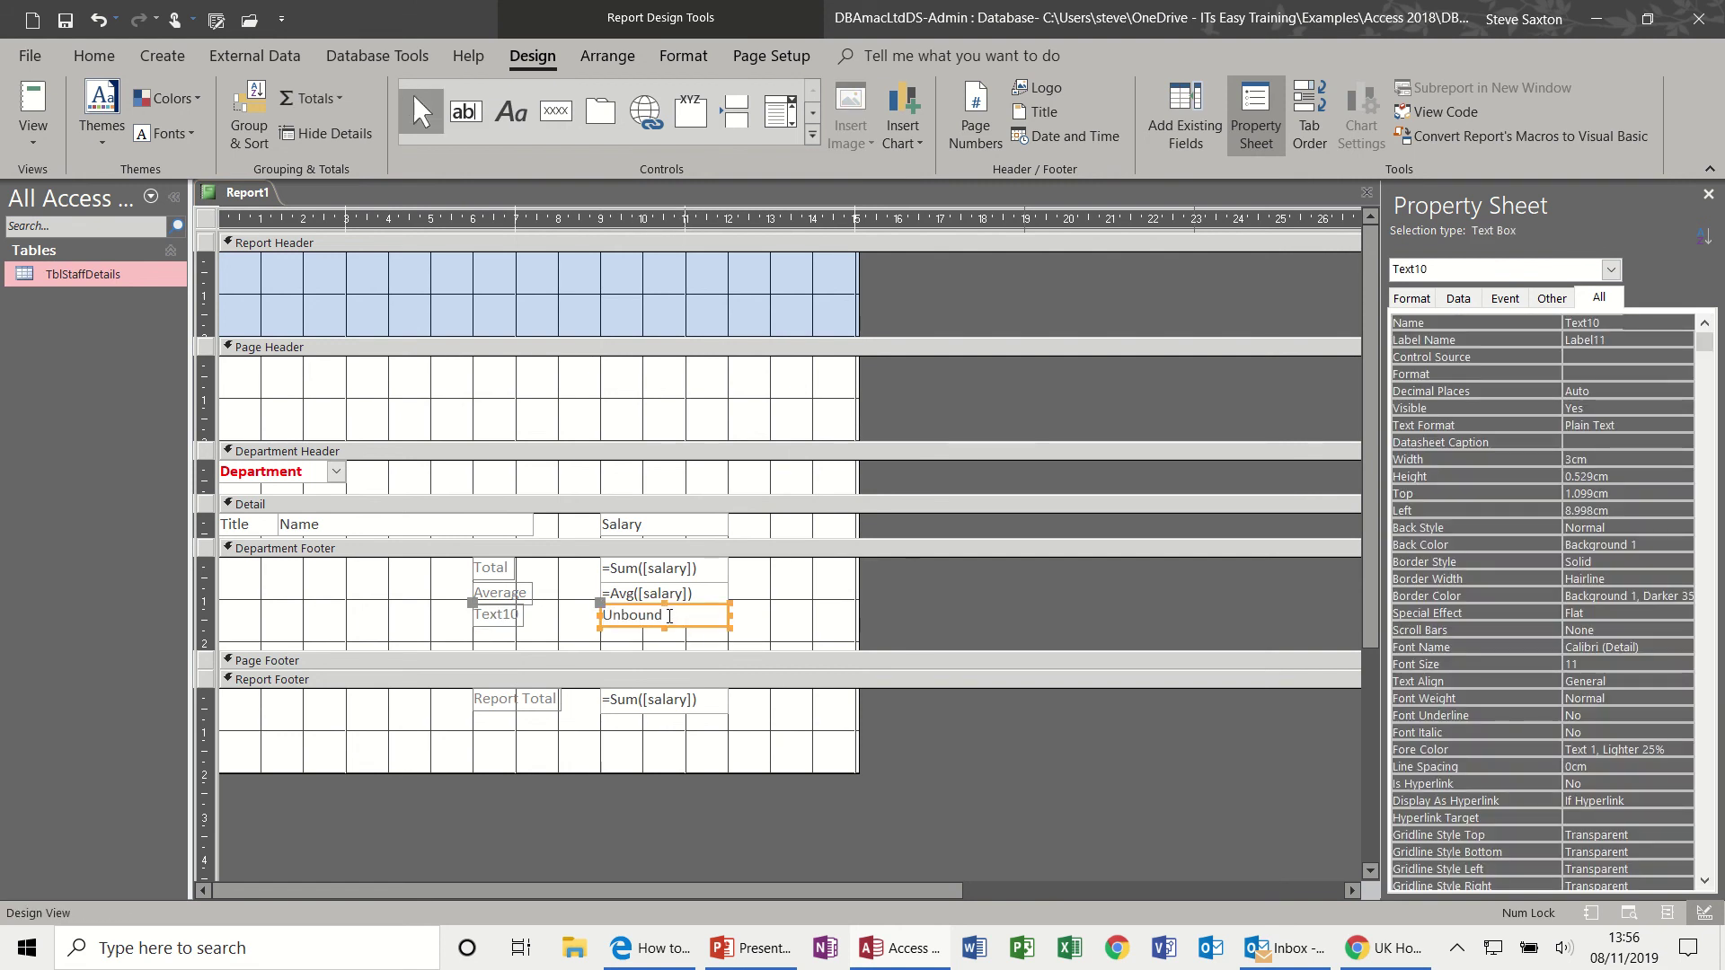
pyautogui.click(669, 616)
pyautogui.write('=')
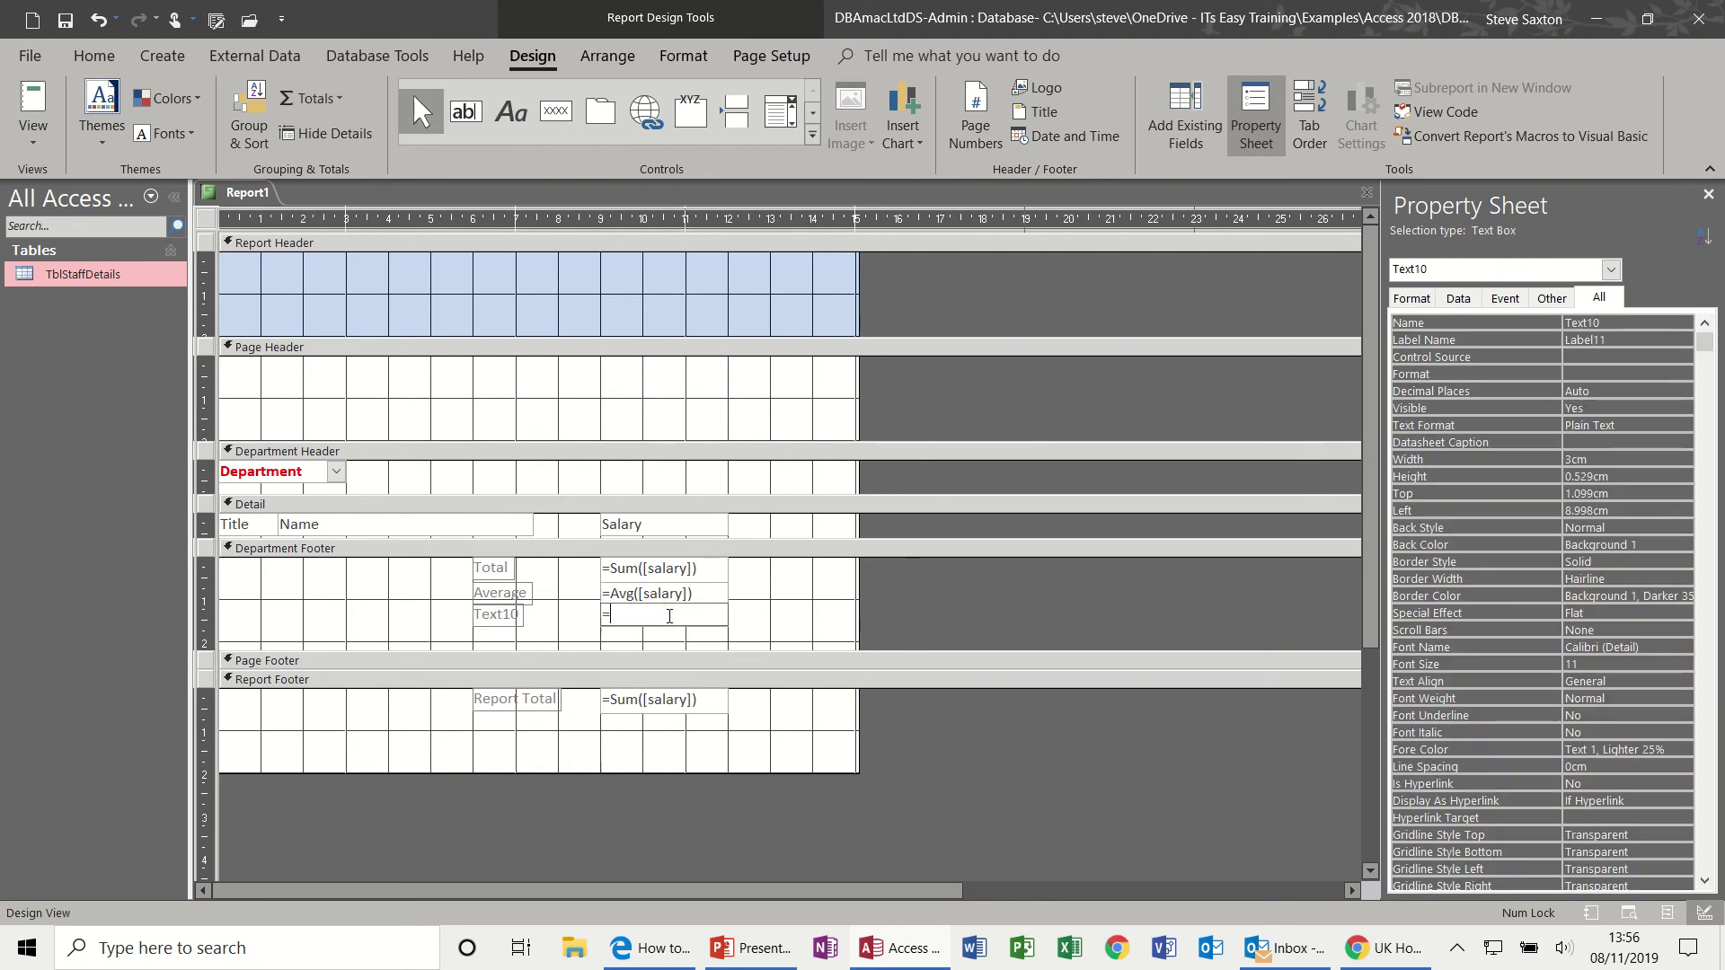
pyautogui.write('total/grand')
pyautogui.click(778, 623)
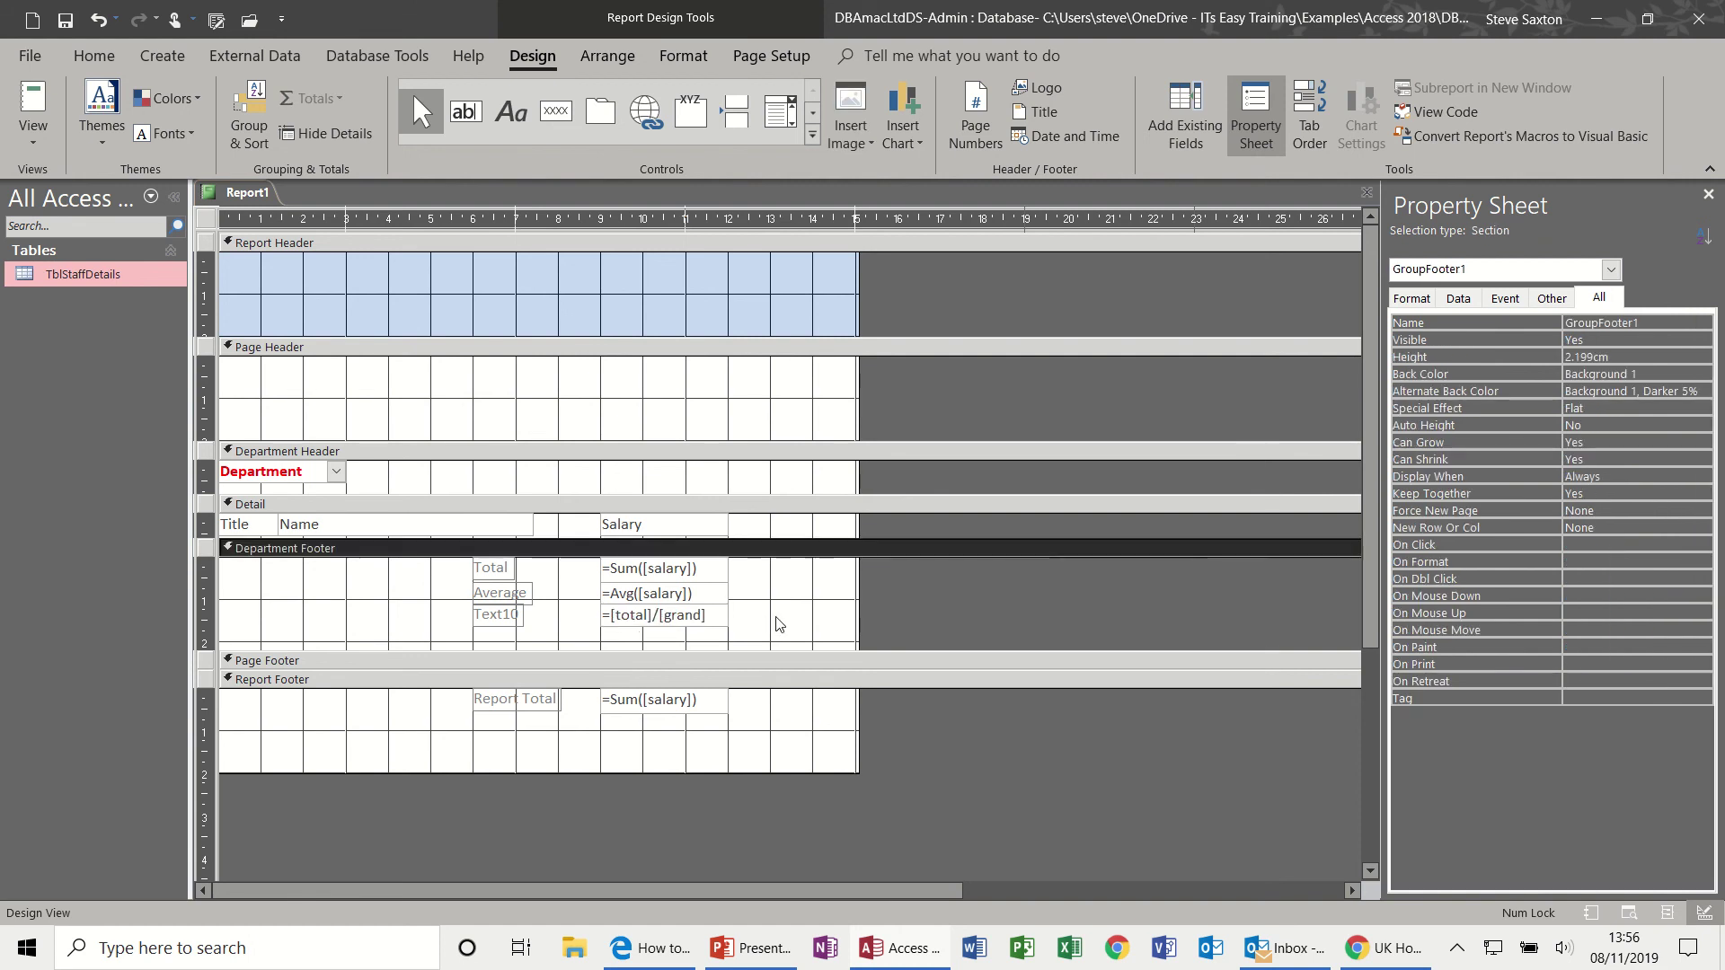
pyautogui.click(33, 99)
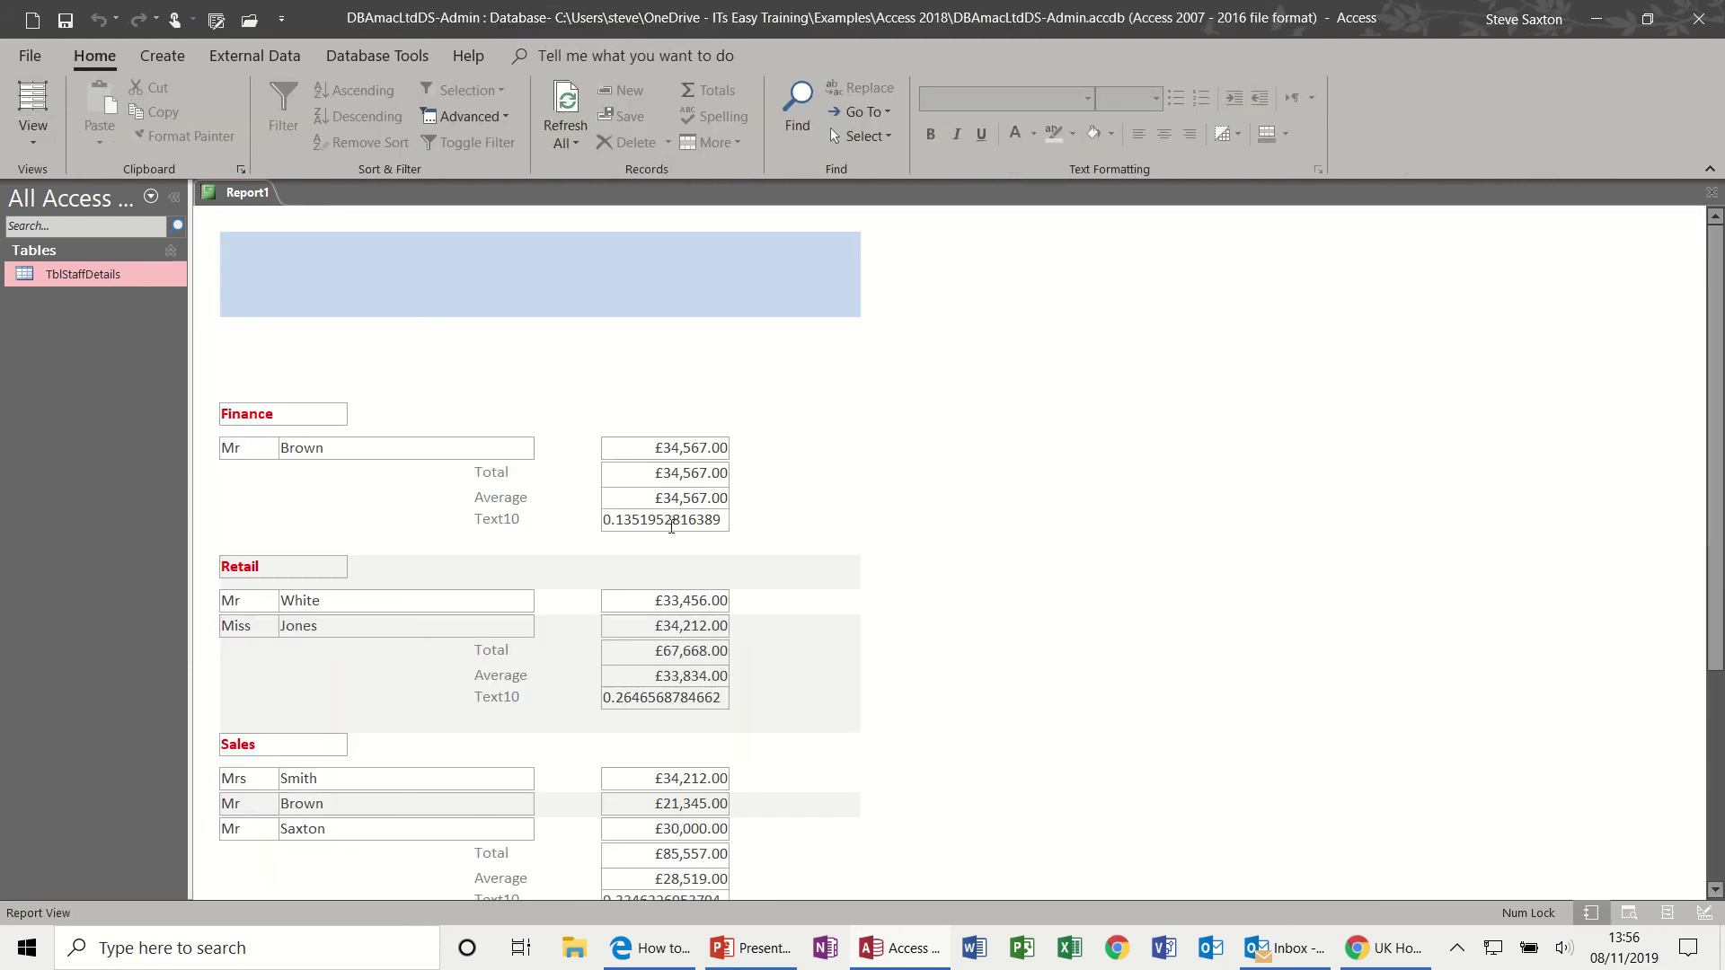
pyautogui.click(33, 135)
# Step: Format the =[total]/[grand] box as Percent, checking Finance 13.52% and Retail 26.47% in Report View
pyautogui.click(55, 318)
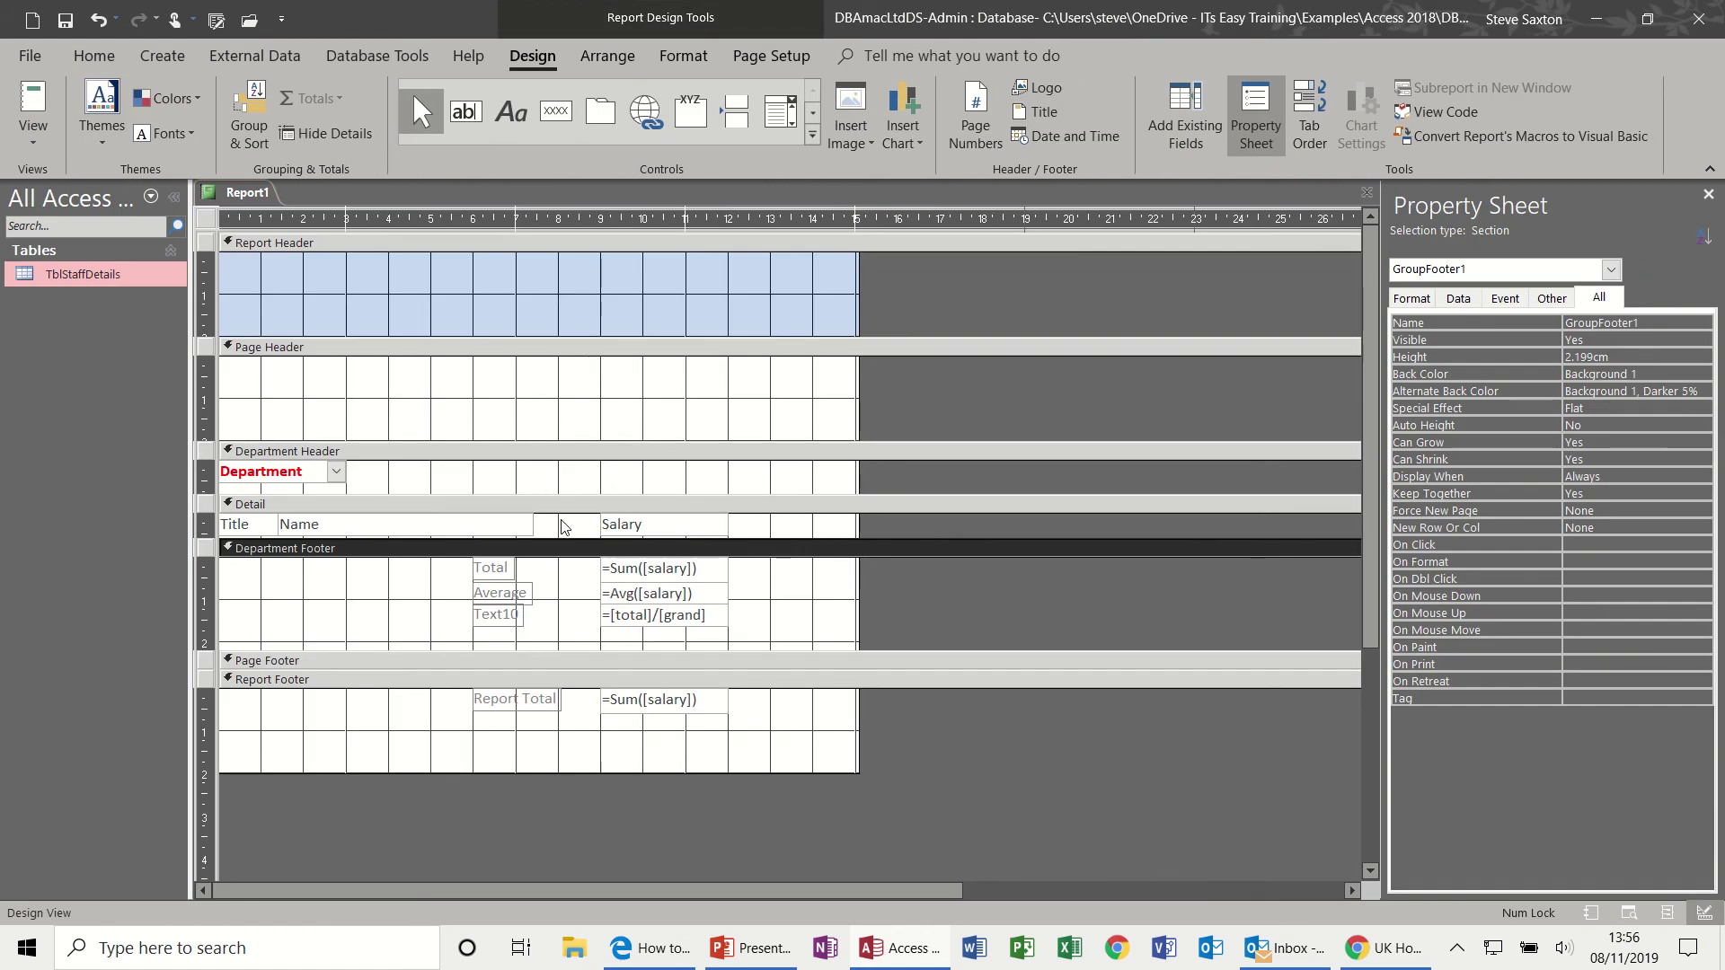
pyautogui.click(692, 620)
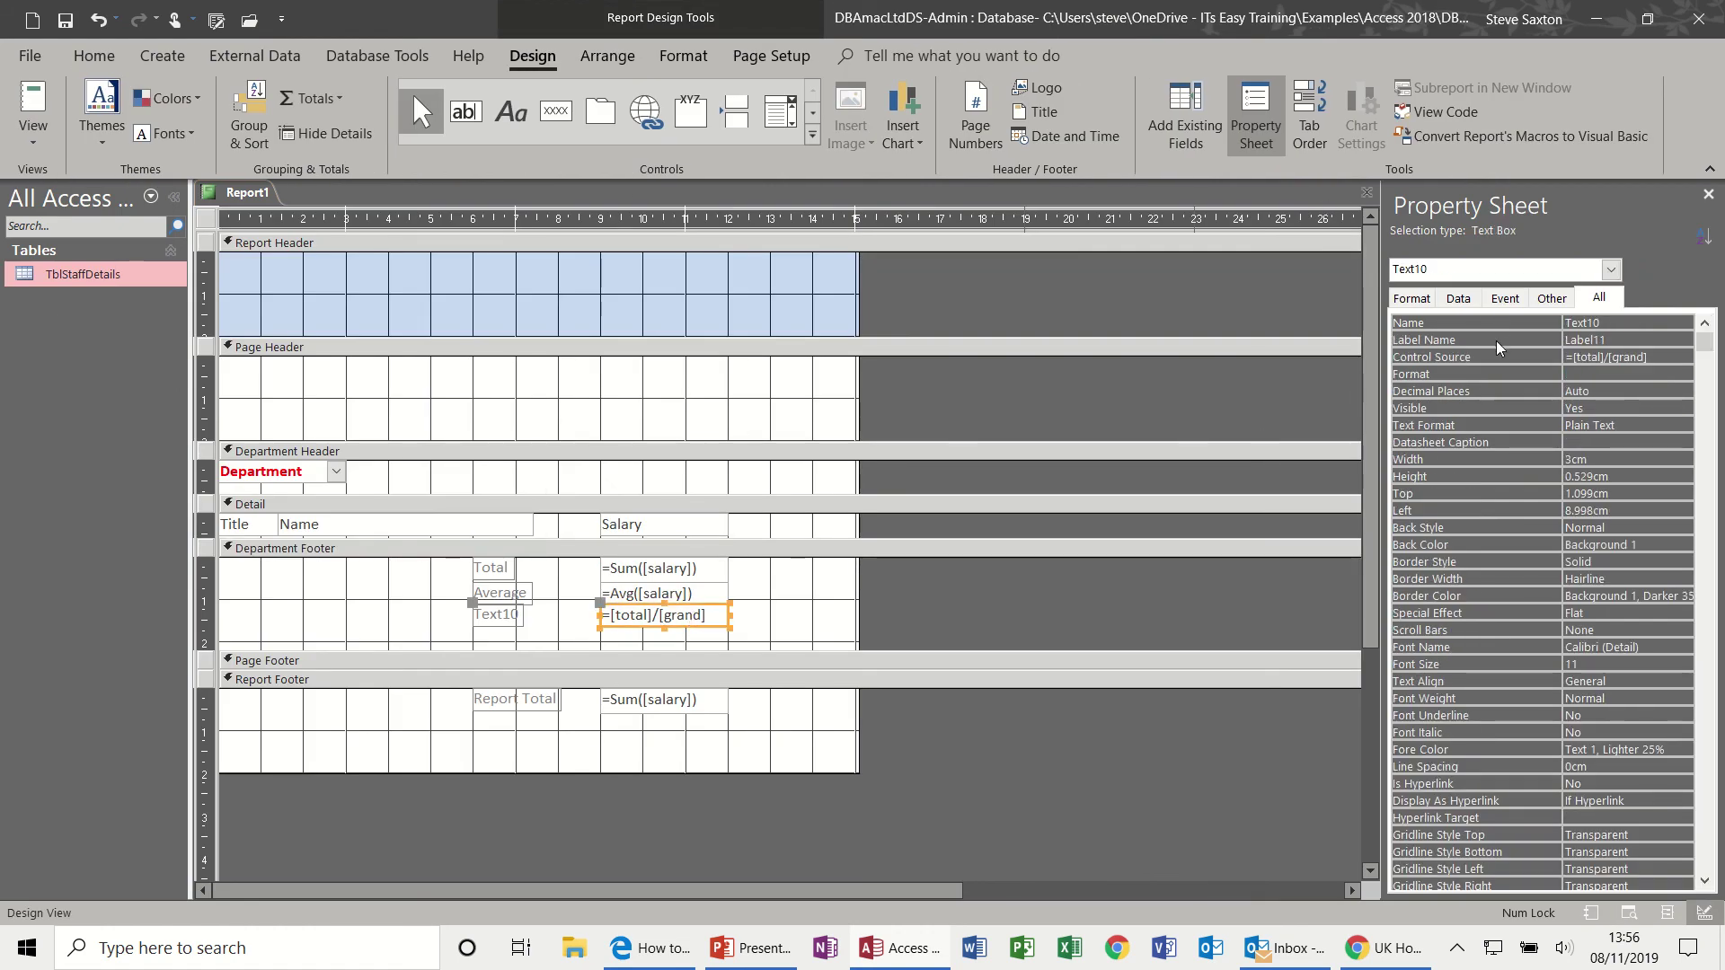
pyautogui.click(1434, 304)
pyautogui.click(1664, 325)
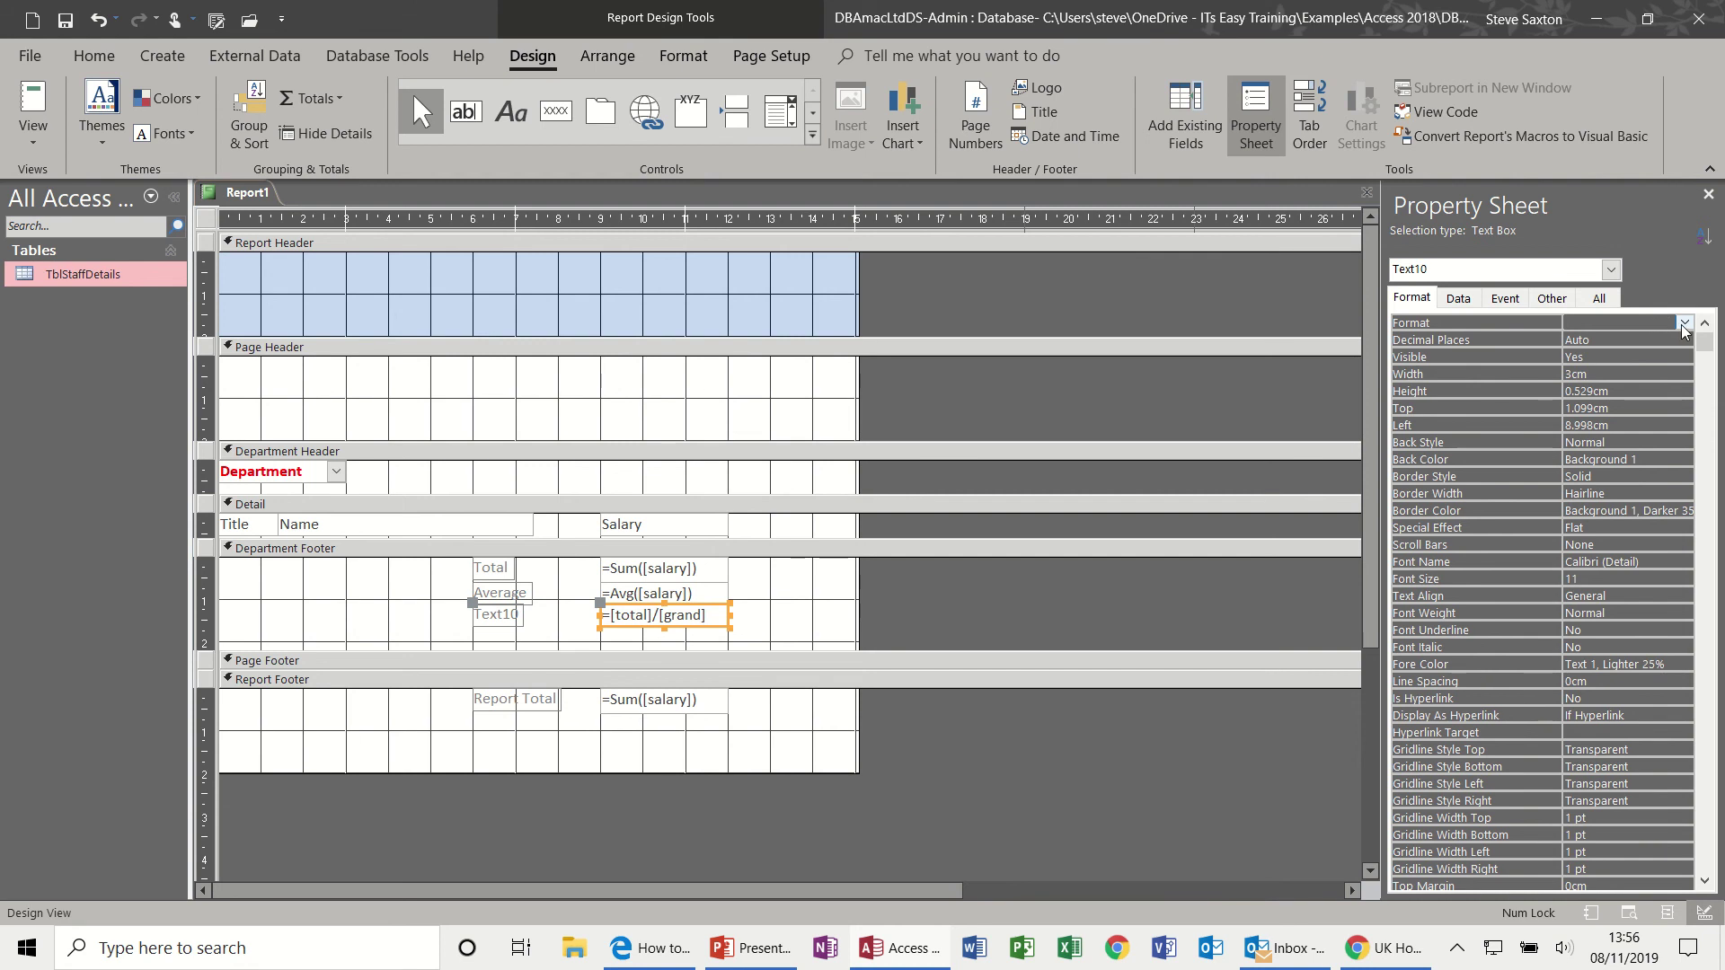
pyautogui.click(1684, 326)
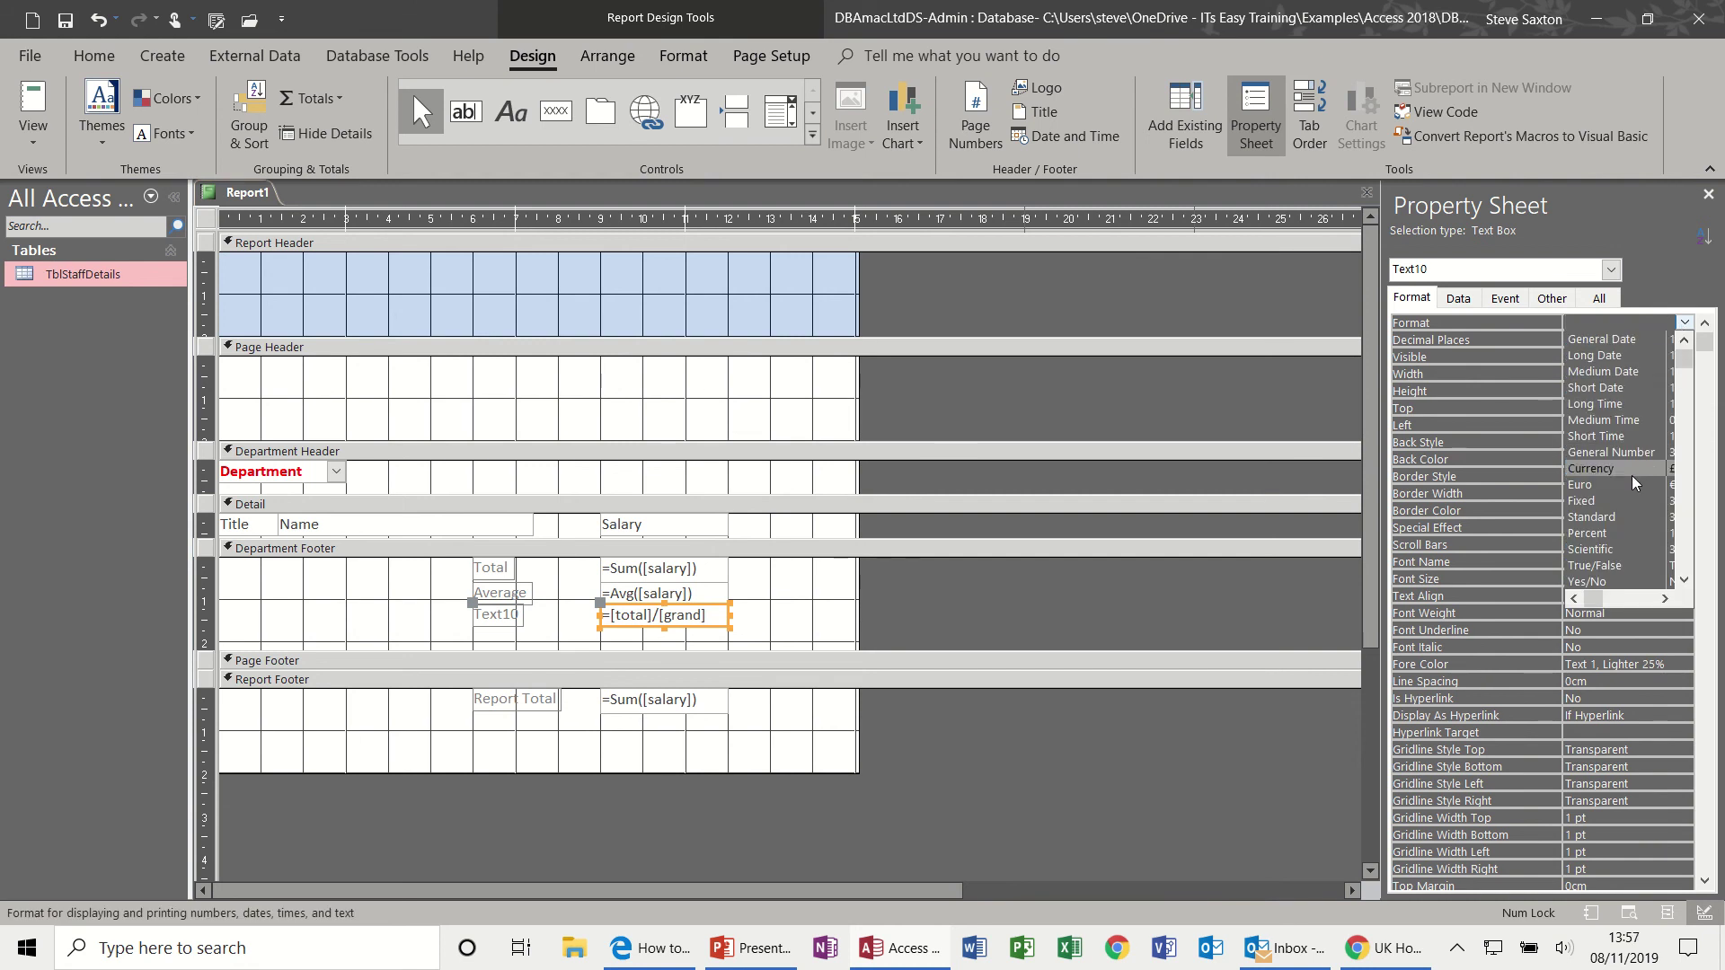
pyautogui.click(1608, 533)
pyautogui.click(34, 106)
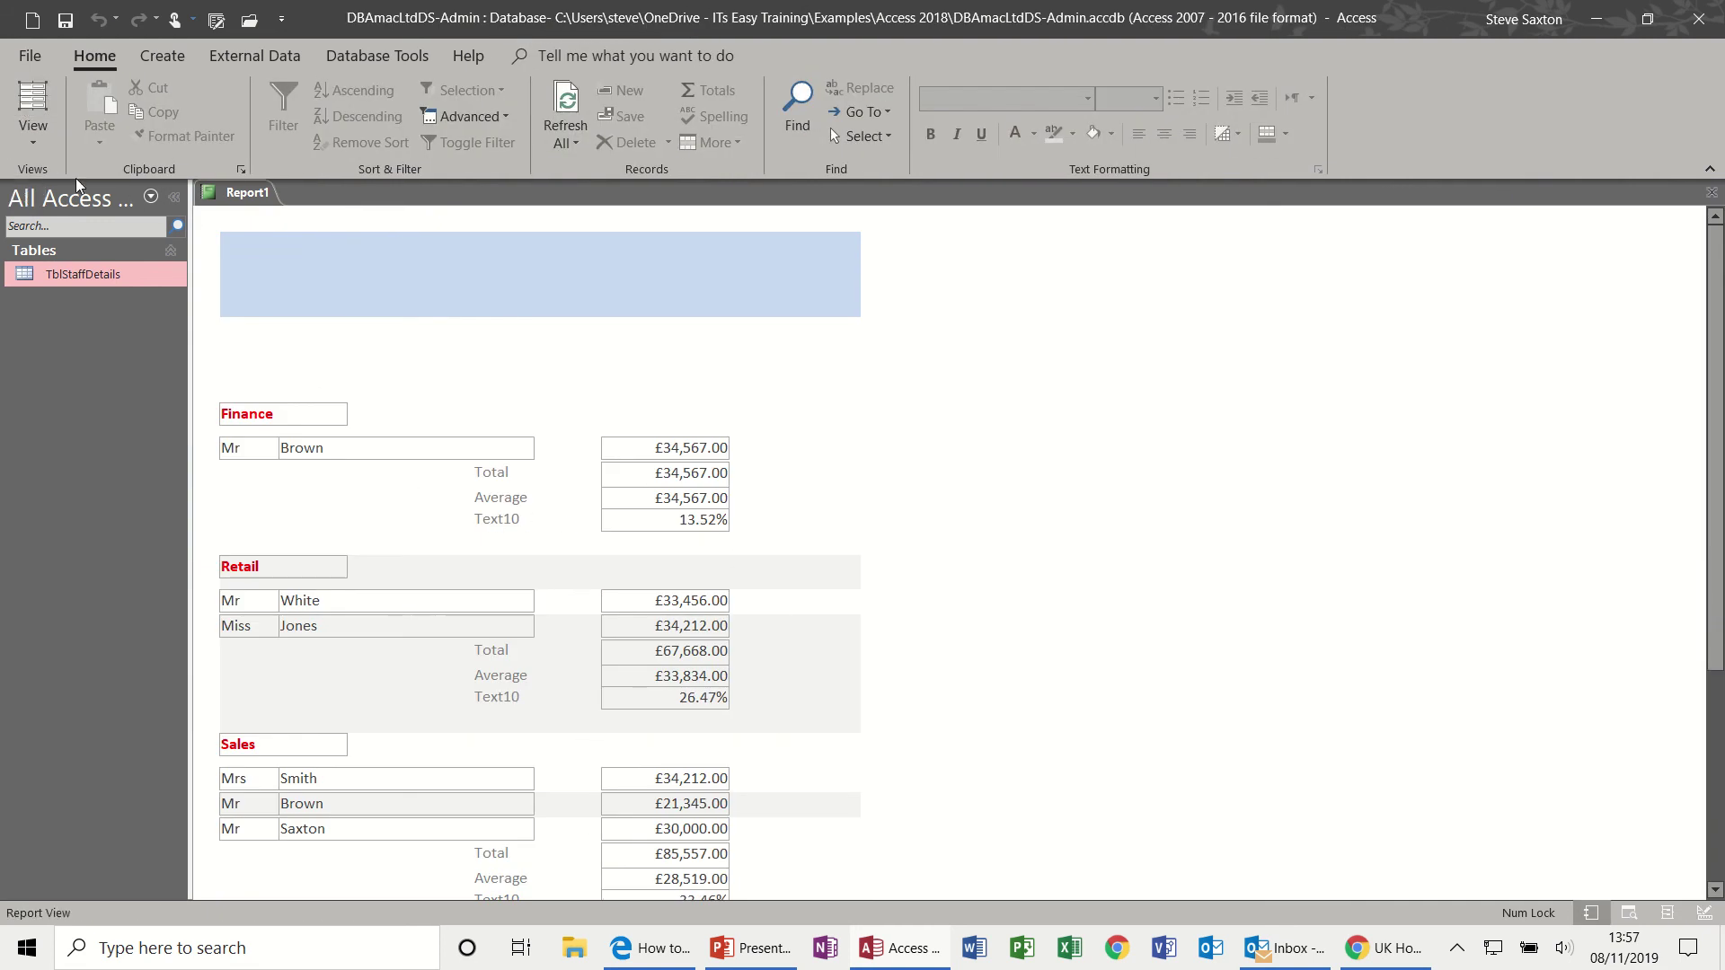
pyautogui.click(33, 143)
pyautogui.click(77, 325)
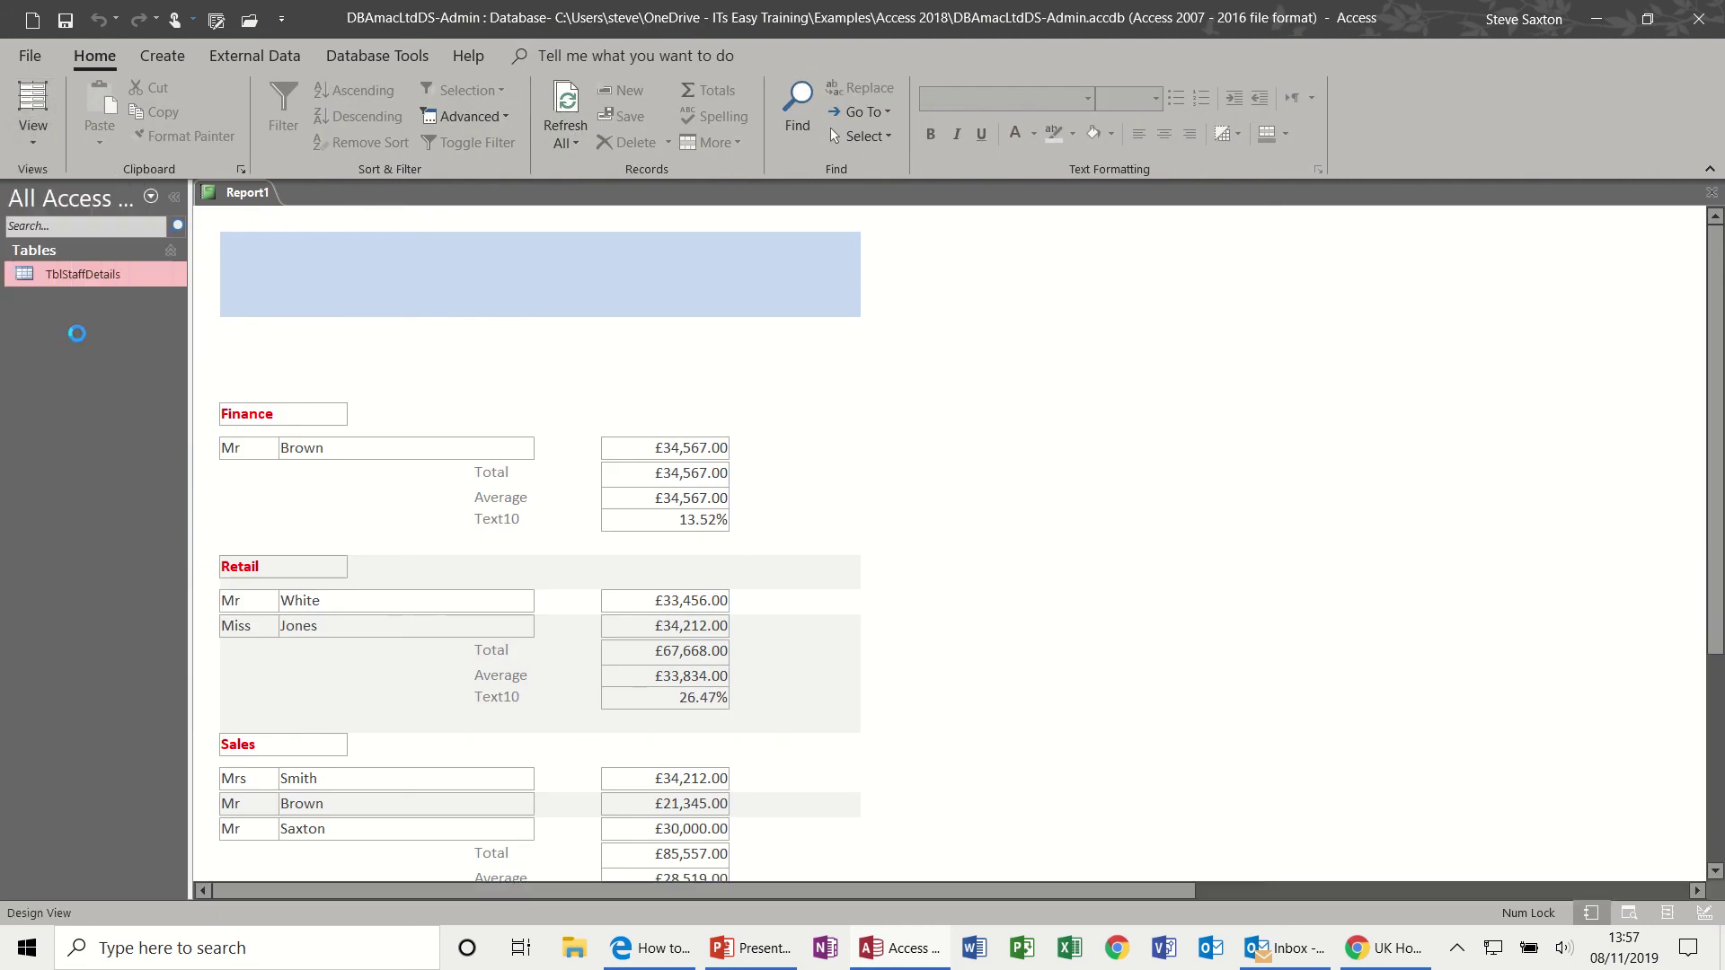
# Step: Caption the share label Percent, tighten the Department Footer, and review the report down to Report Total £255,682.00
pyautogui.click(516, 614)
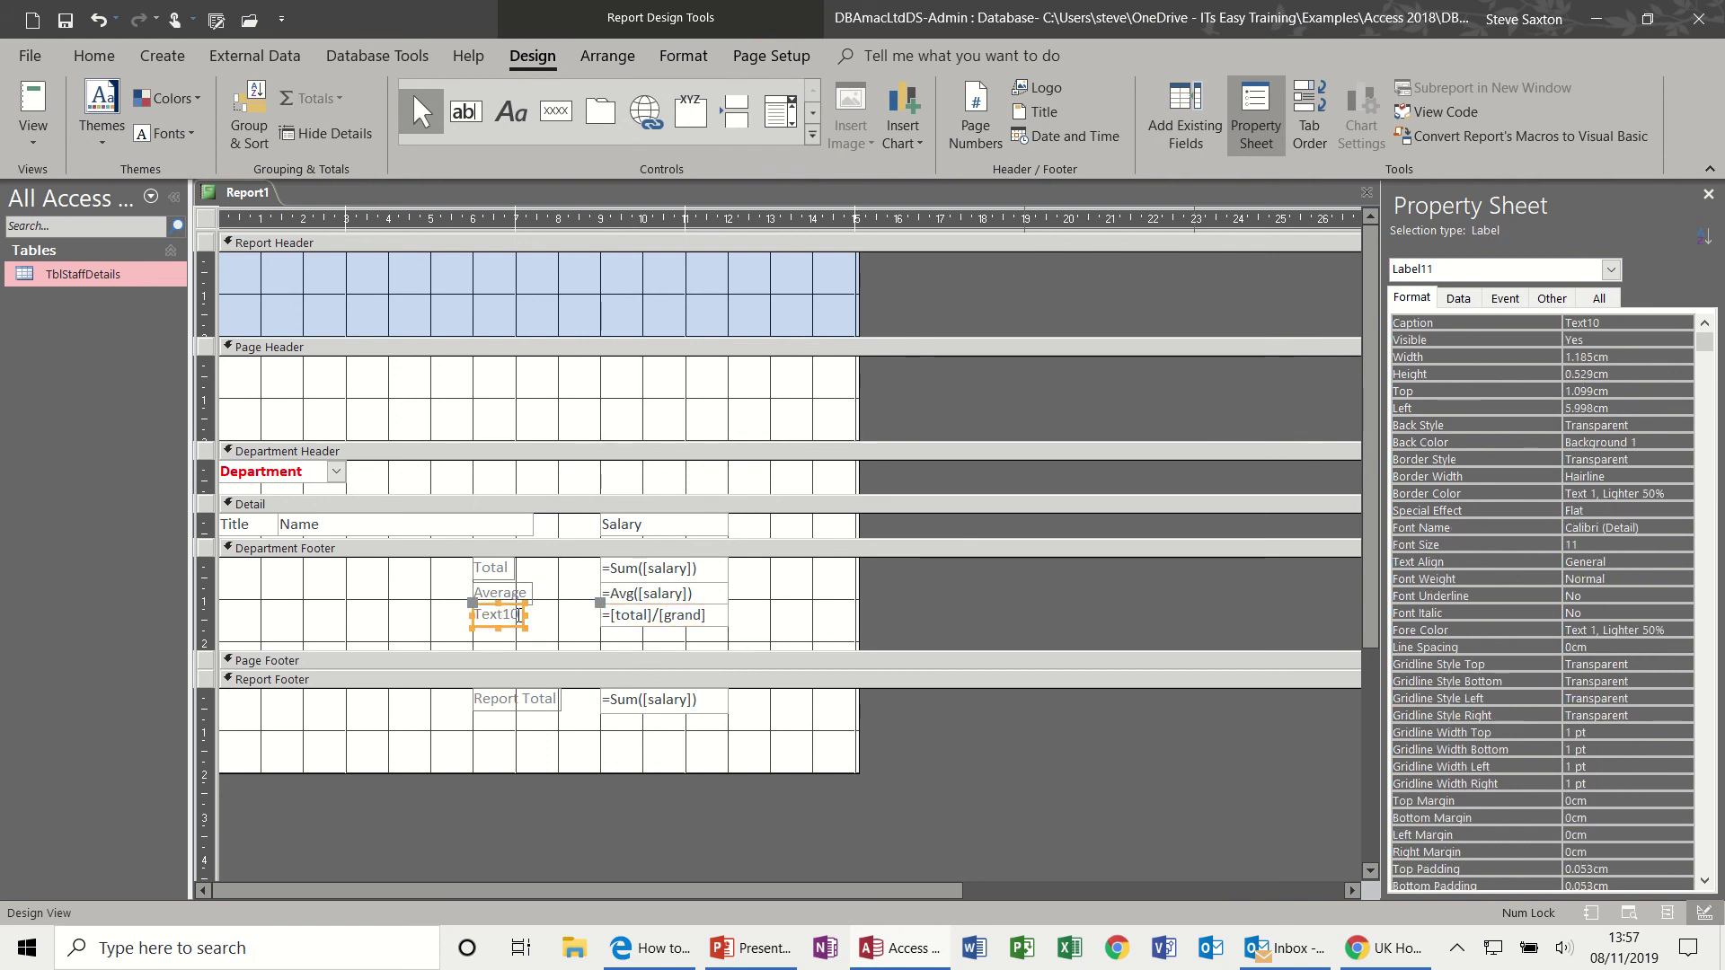
pyautogui.doubleClick(516, 615)
pyautogui.write('Percent')
pyautogui.moveTo(522, 648); pyautogui.dragTo(520, 626)
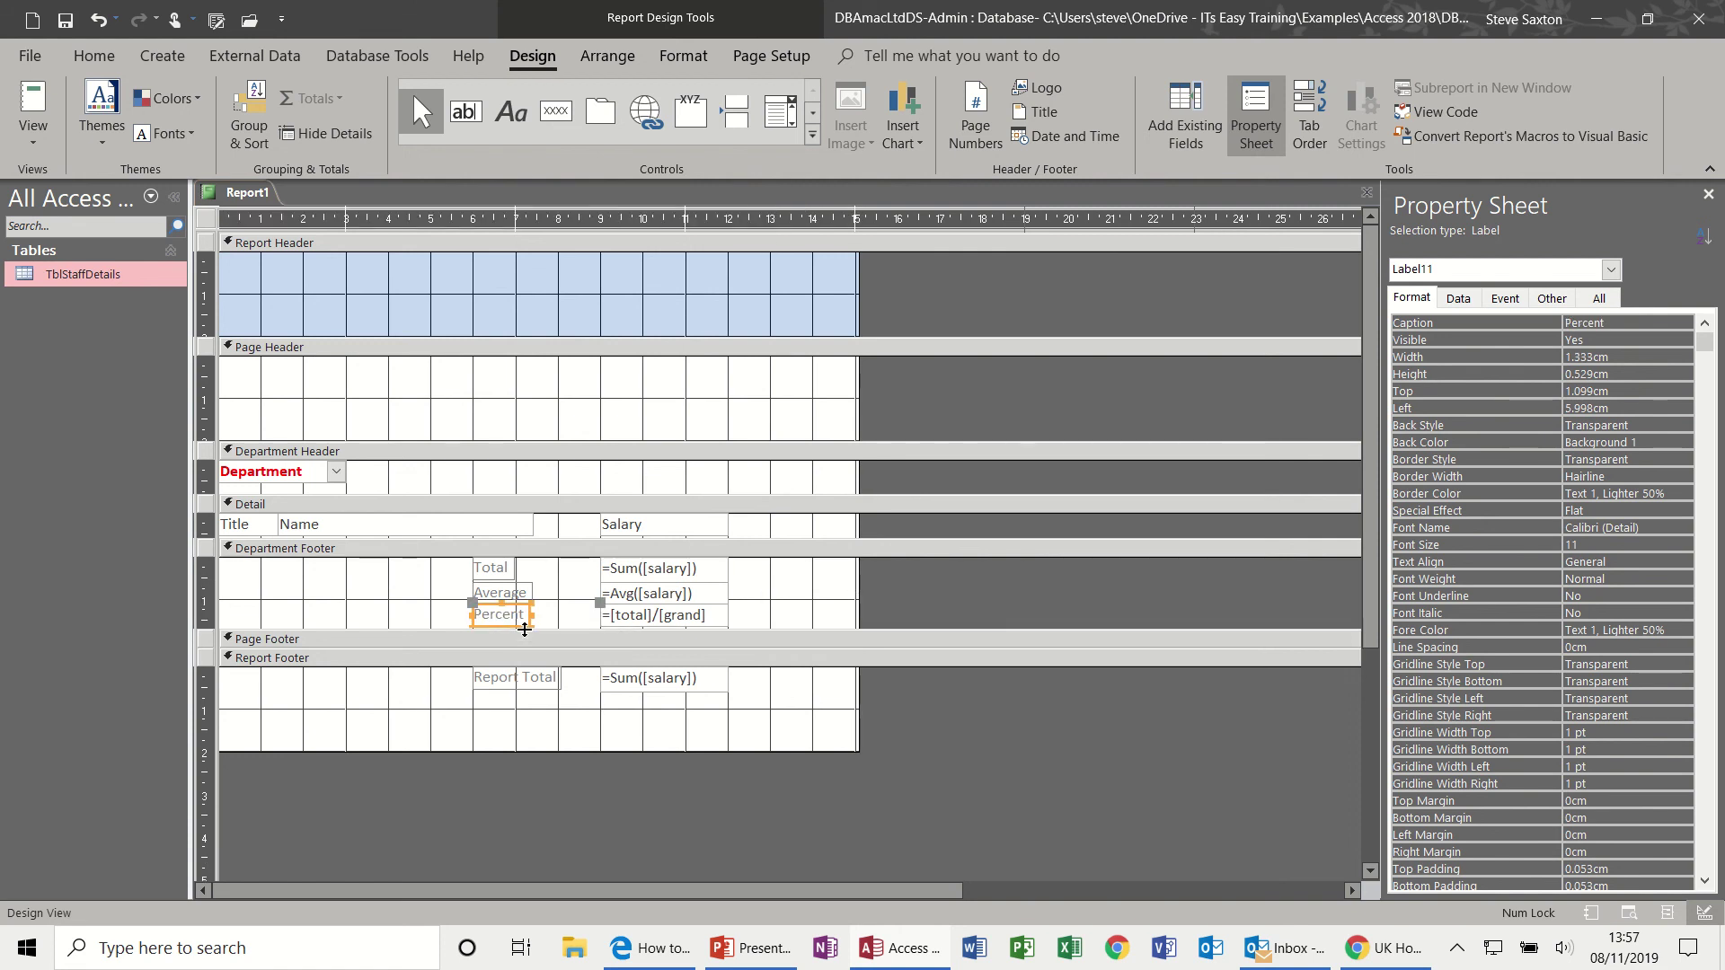
pyautogui.click(34, 99)
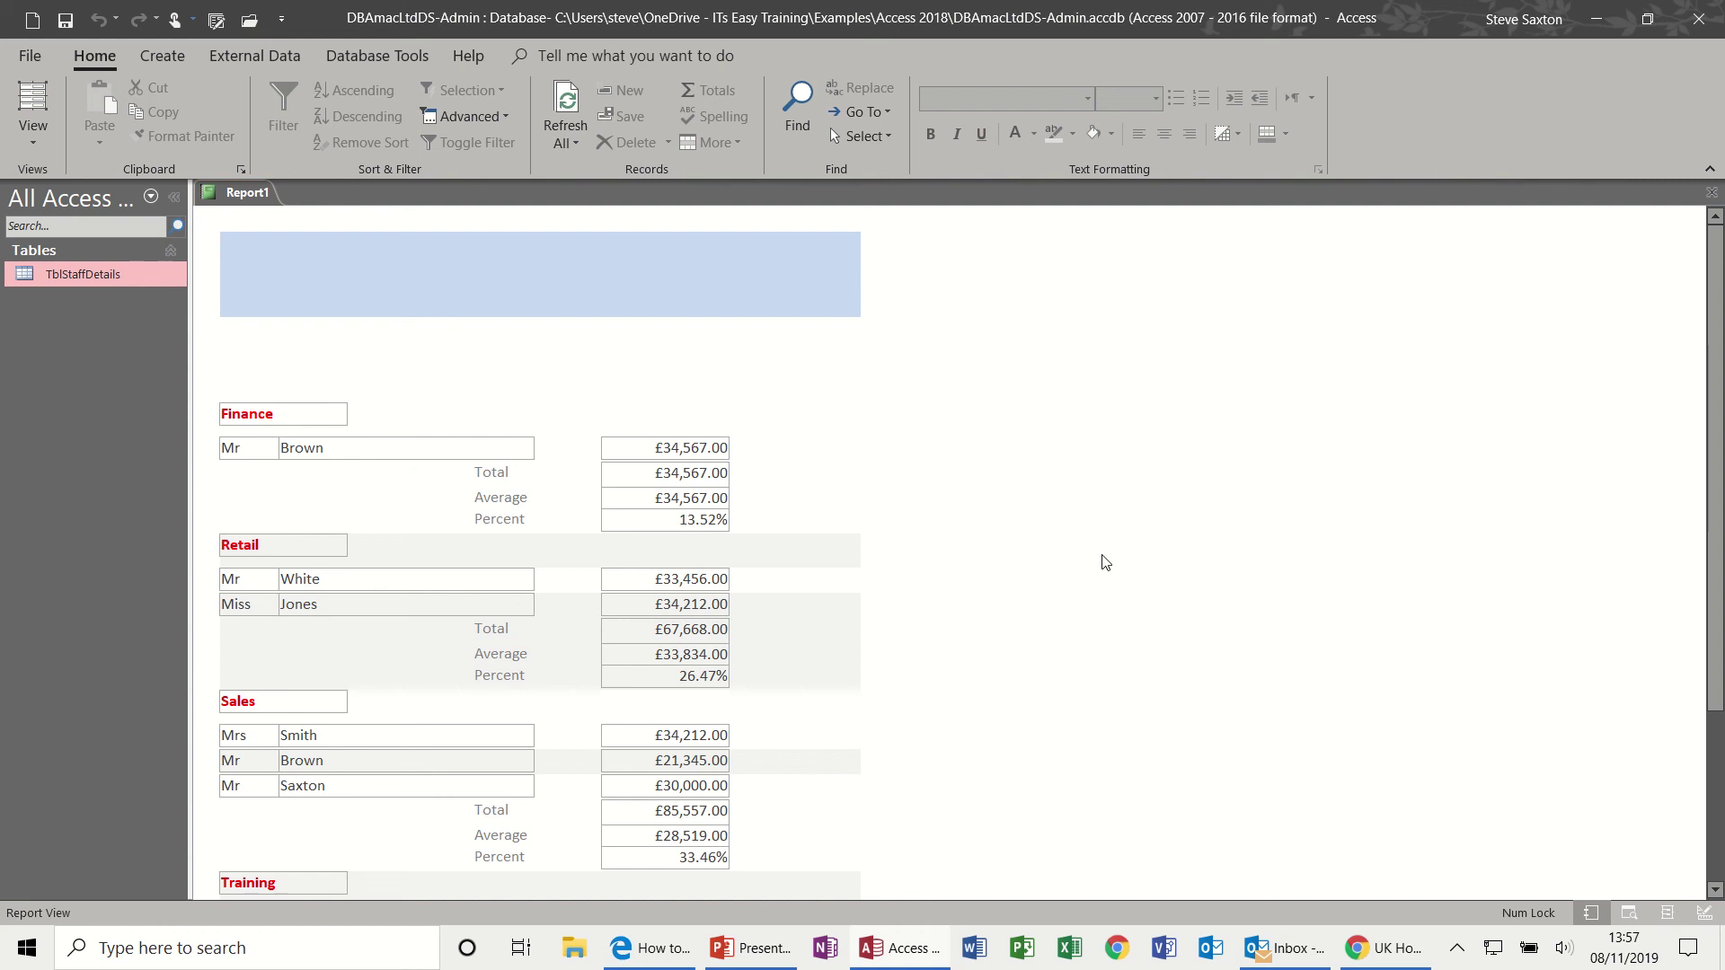
pyautogui.moveTo(1717, 355); pyautogui.dragTo(1718, 526)
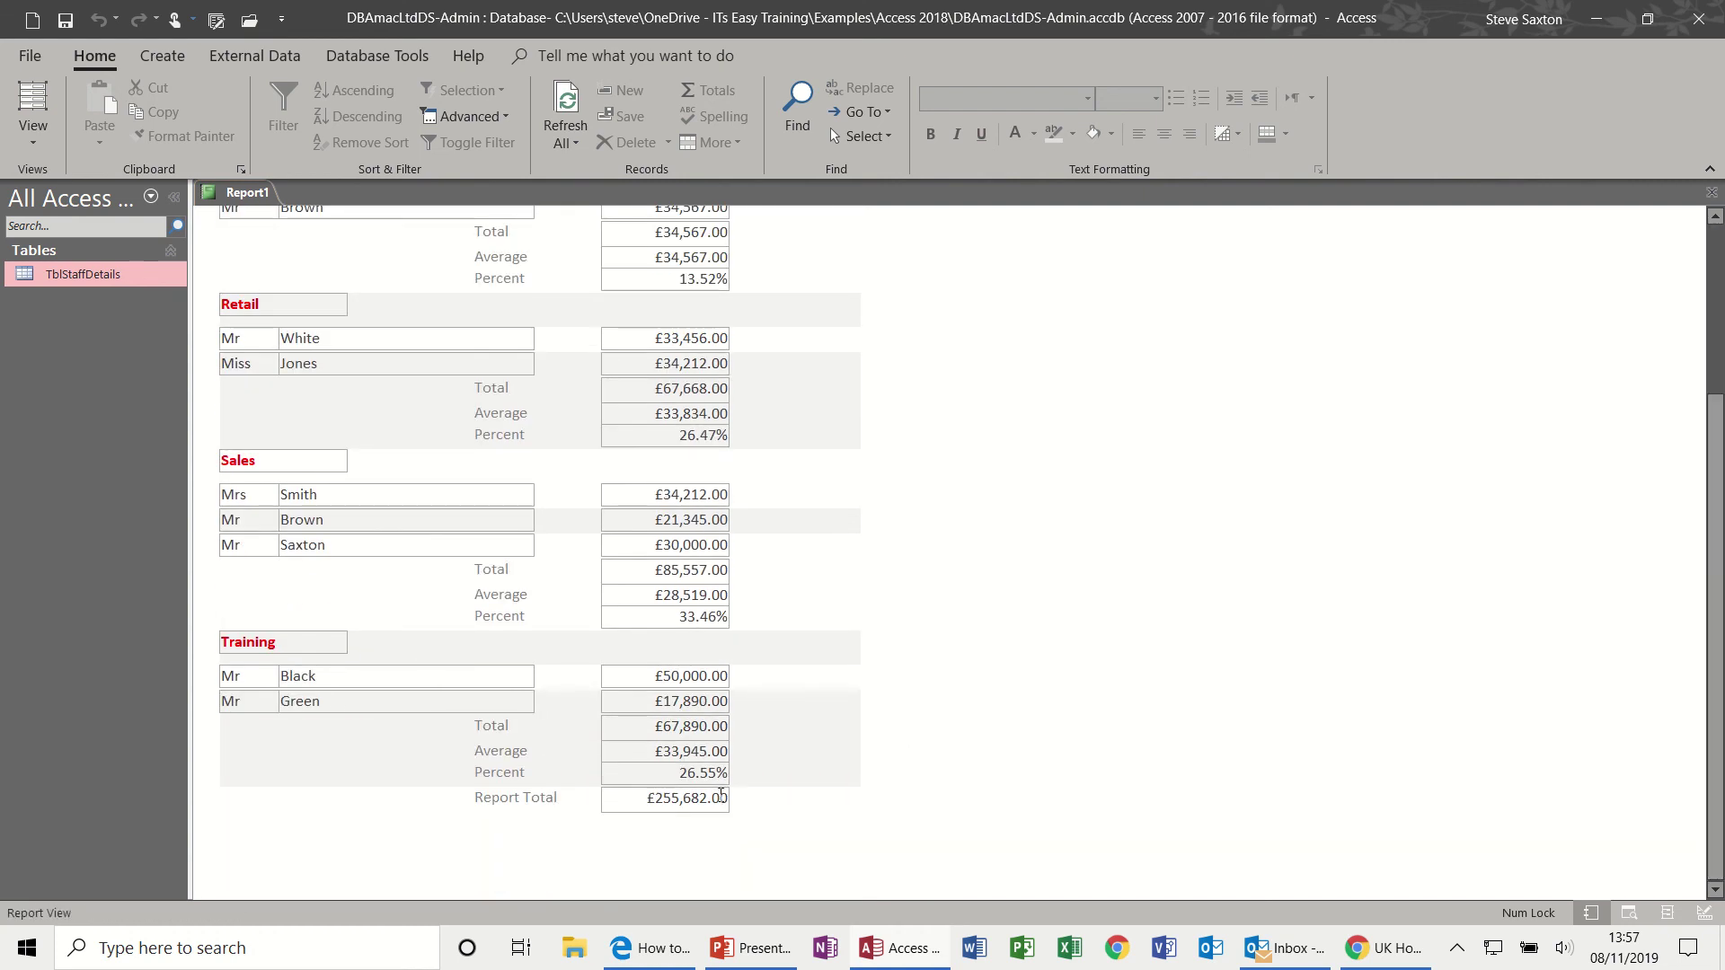